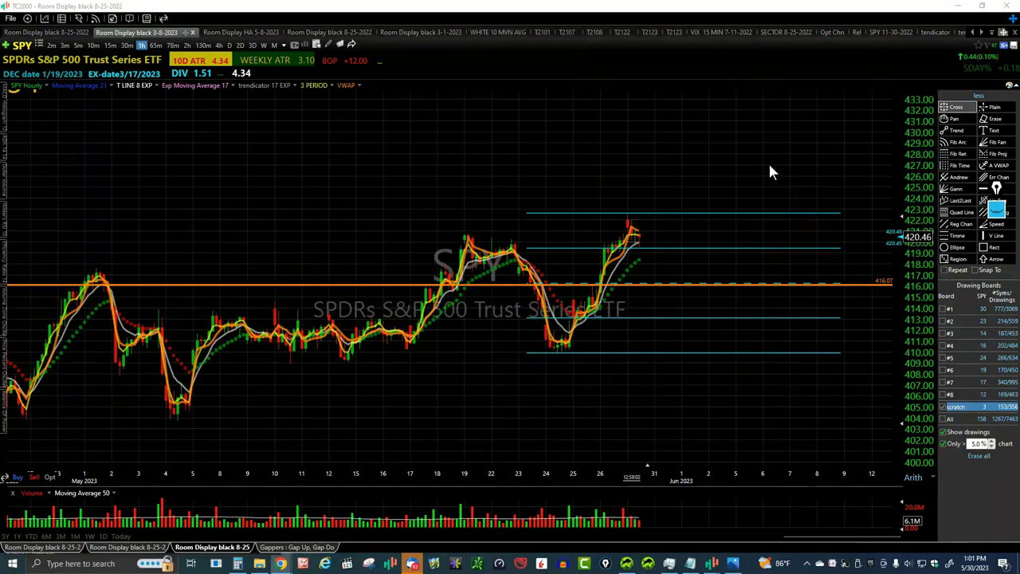
# - Switch SPY to two-day bars and drag the morning pivot note higher up-left
pyautogui.scroll(1, 786, 173)
pyautogui.scroll(1, 785, 172)
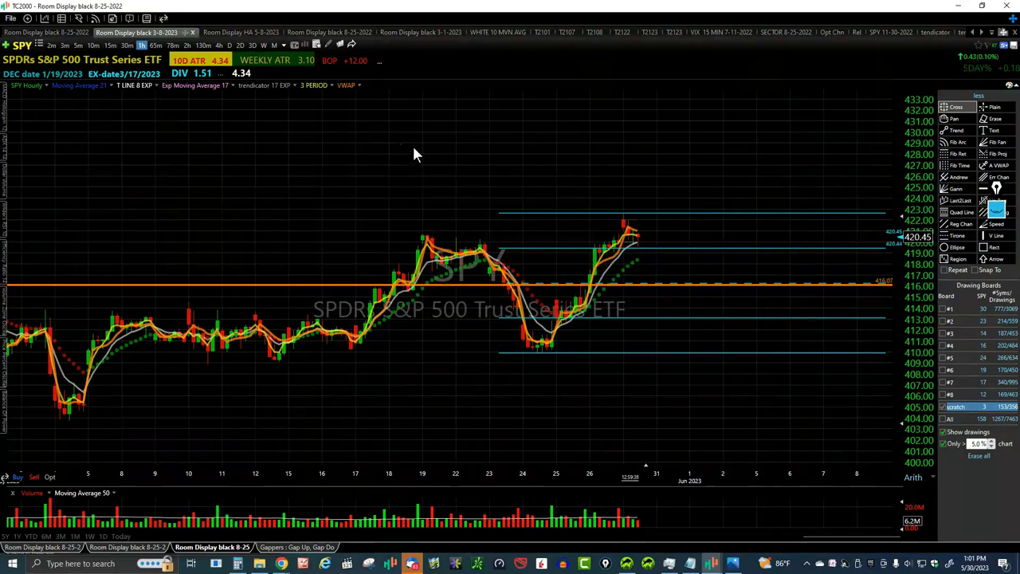
pyautogui.click(240, 45)
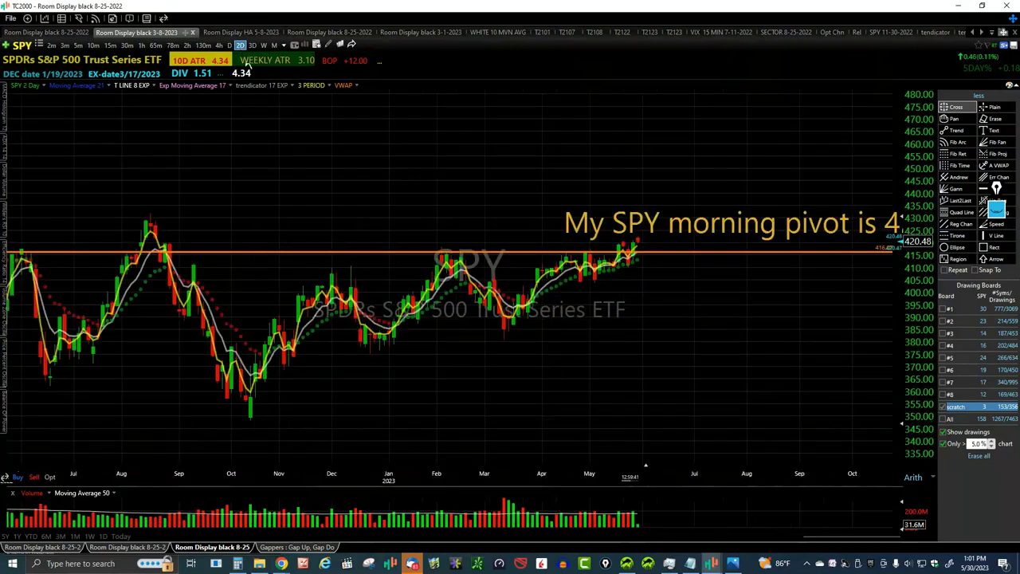
pyautogui.scroll(5, 691, 285)
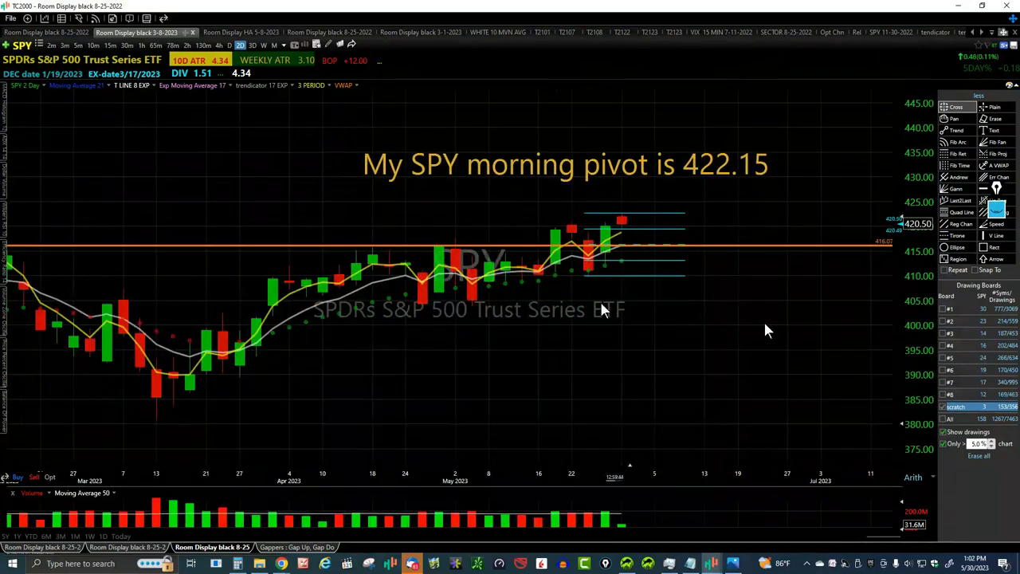
pyautogui.scroll(1, 628, 319)
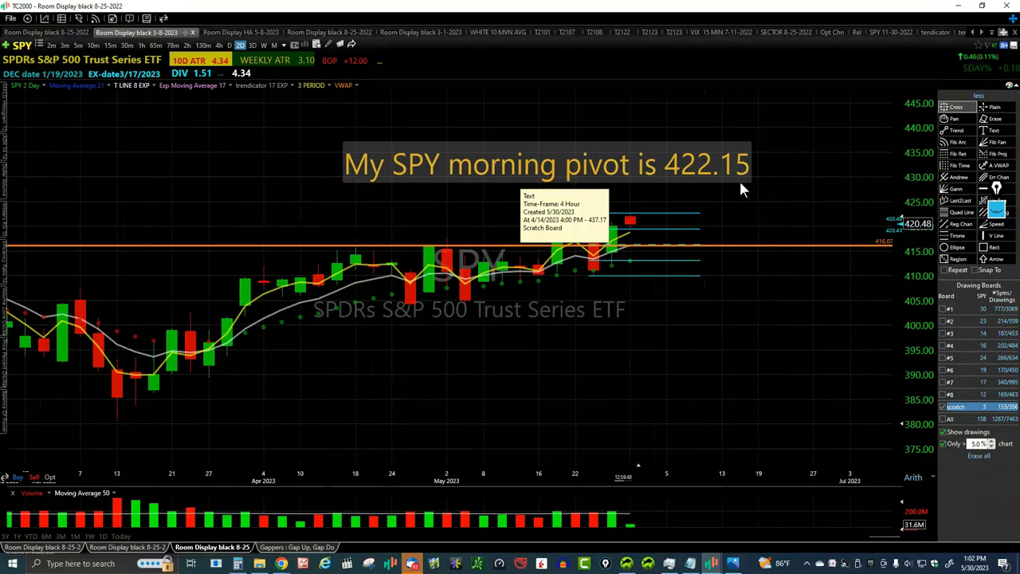
pyautogui.moveTo(739, 183); pyautogui.dragTo(694, 134)
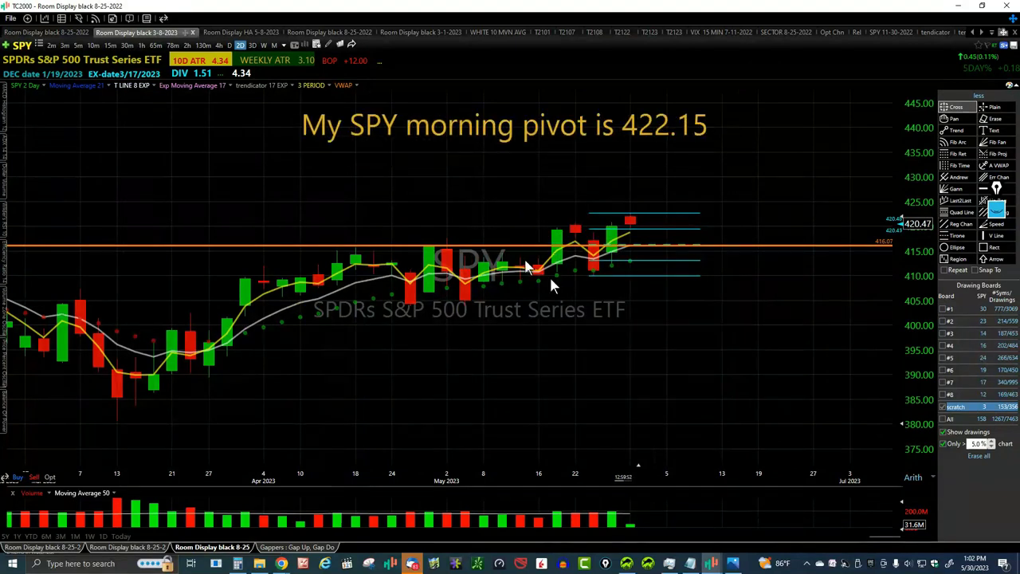
pyautogui.click(556, 368)
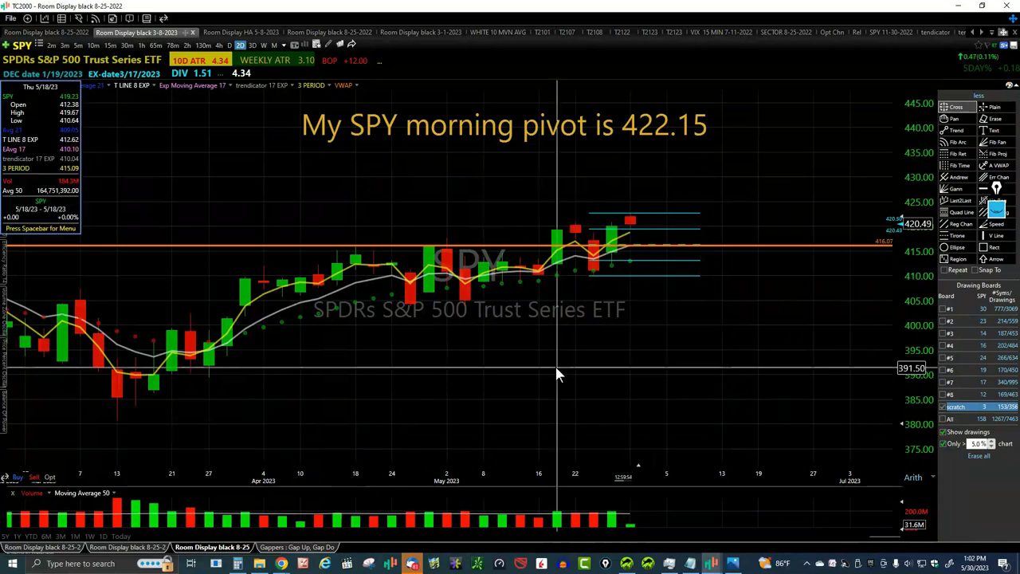
# - Toggle to daily bars and back to two-day bars, then zoom in on May
pyautogui.click(229, 45)
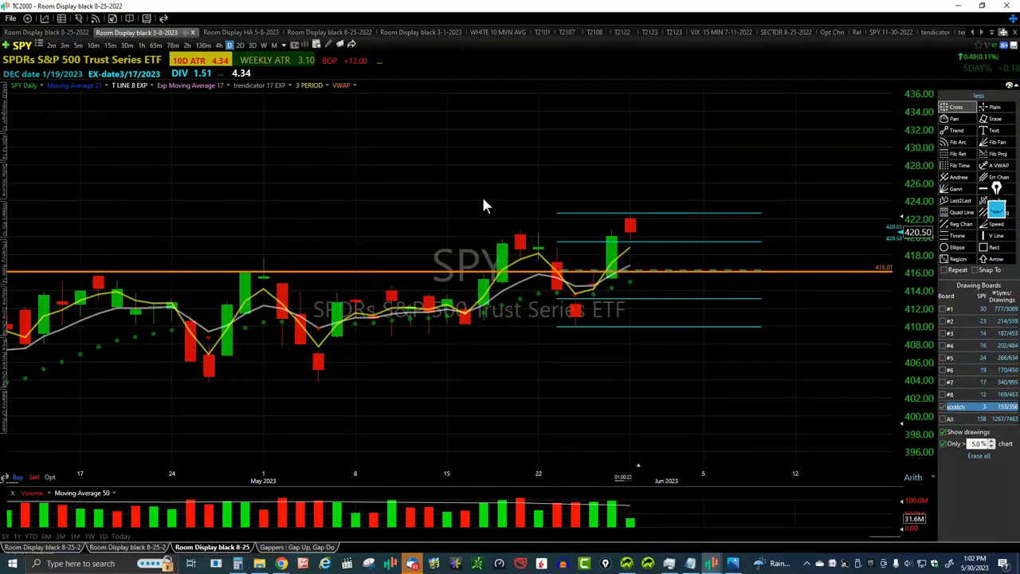
pyautogui.click(240, 44)
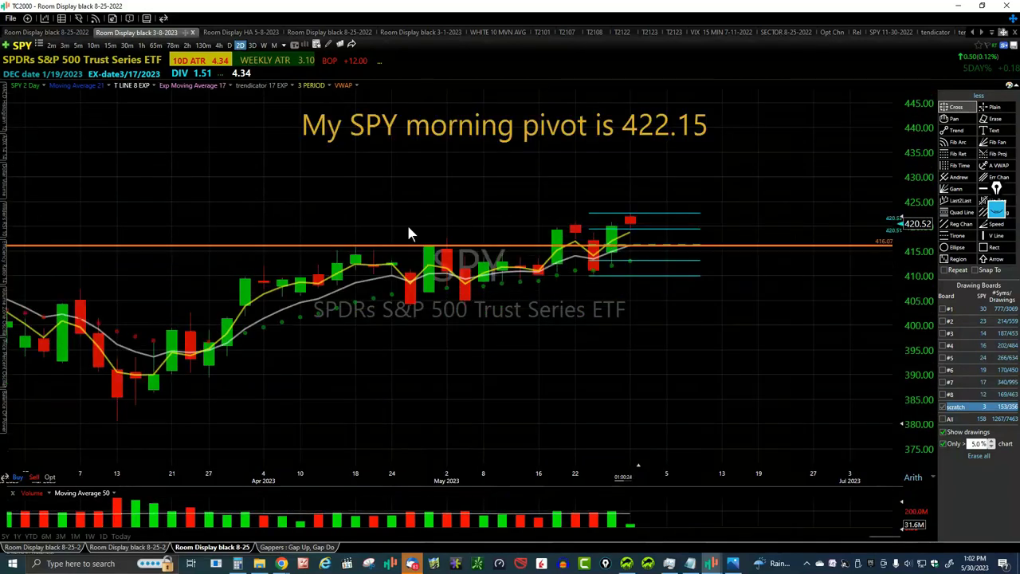
pyautogui.scroll(5, 615, 349)
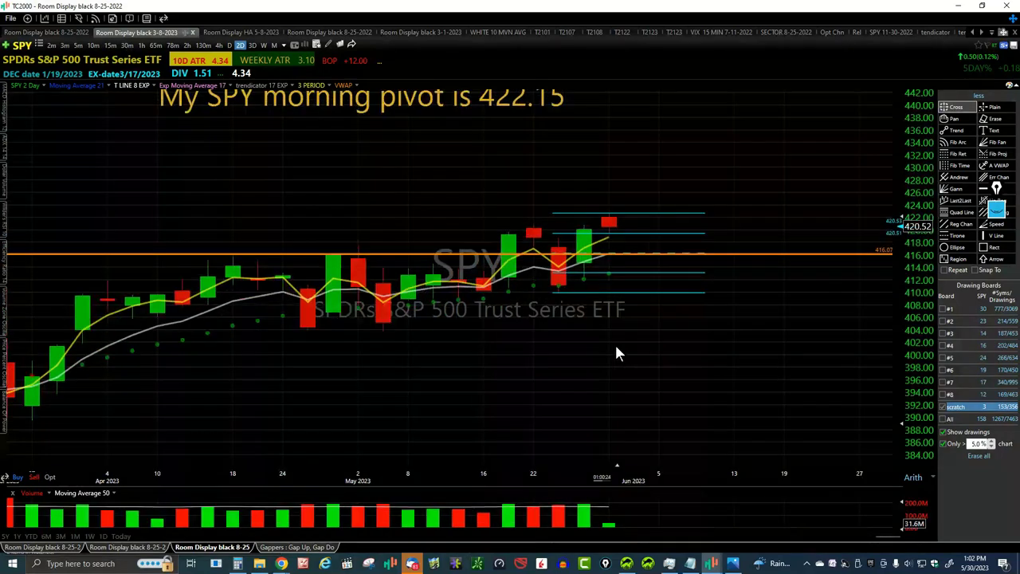
pyautogui.scroll(2, 616, 348)
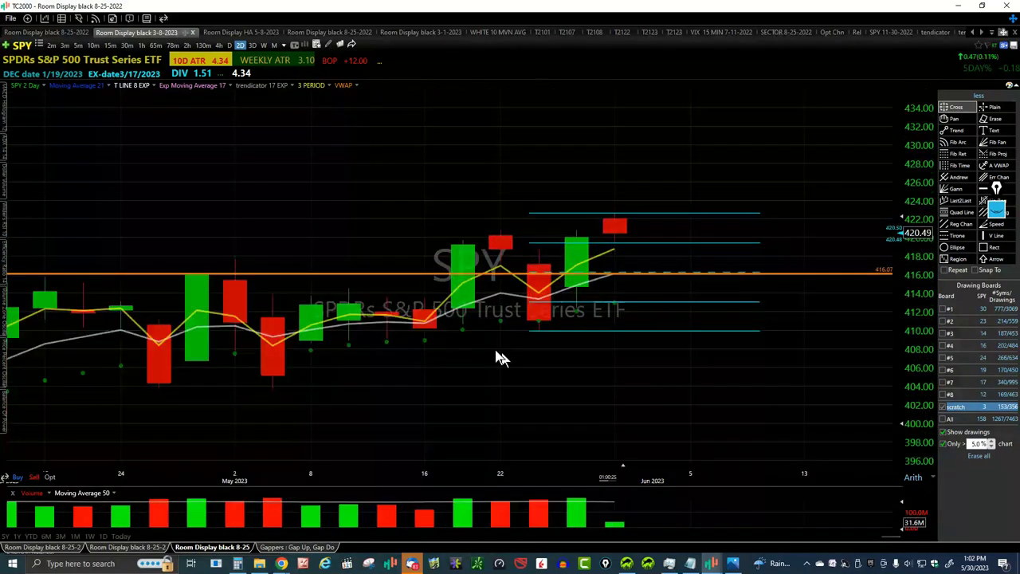
pyautogui.scroll(1, 499, 358)
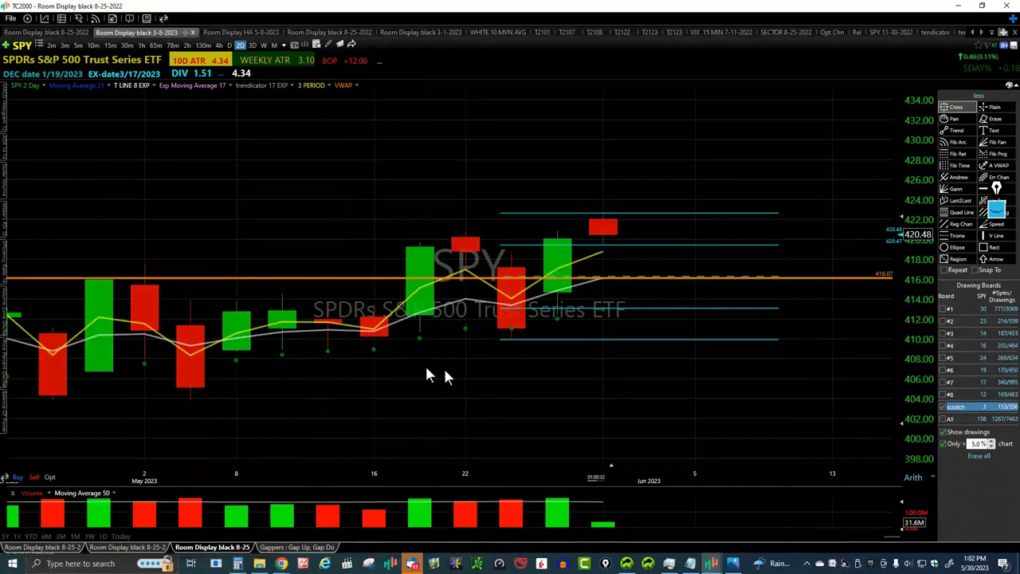
pyautogui.scroll(1, 425, 365)
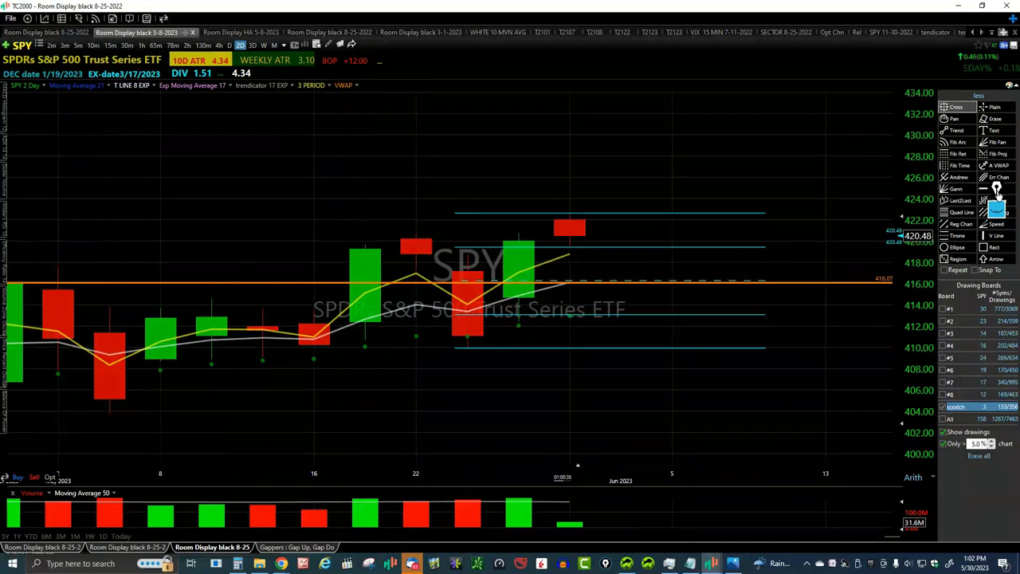
# - Using a small pen, draw a green arrow at the tall candle breaking above 416
pyautogui.click(996, 209)
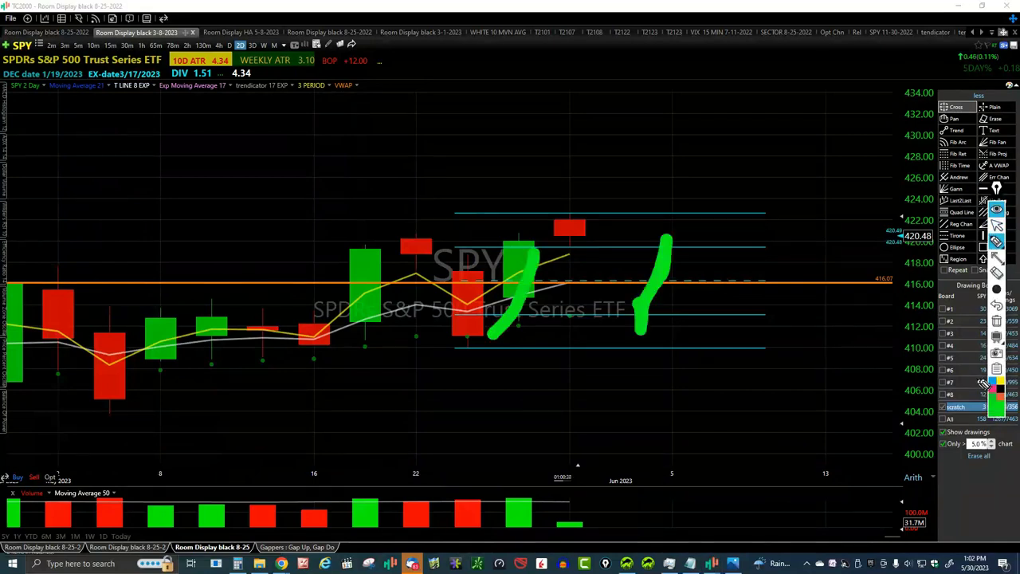
pyautogui.click(996, 321)
pyautogui.moveTo(996, 289)
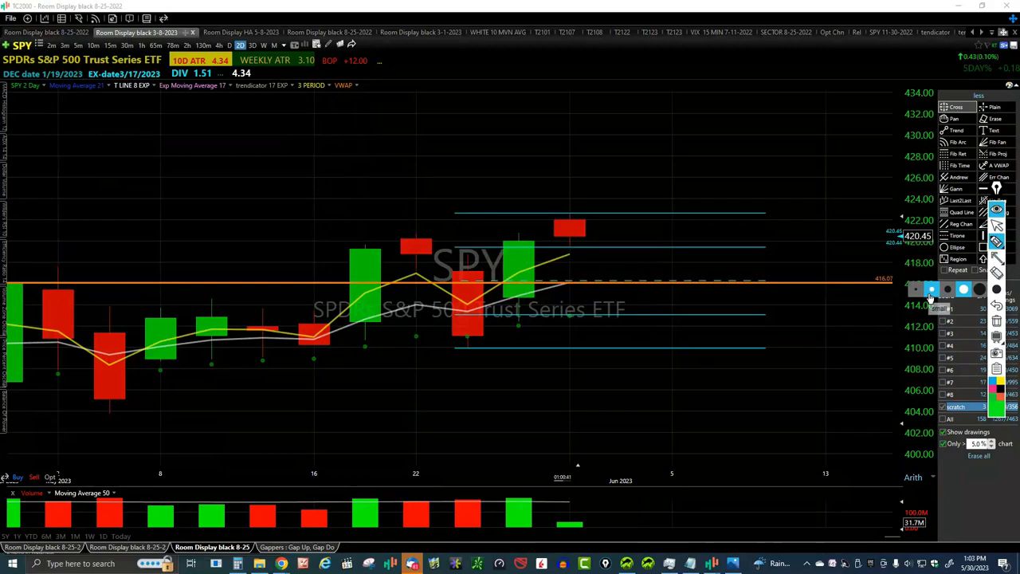
pyautogui.click(930, 292)
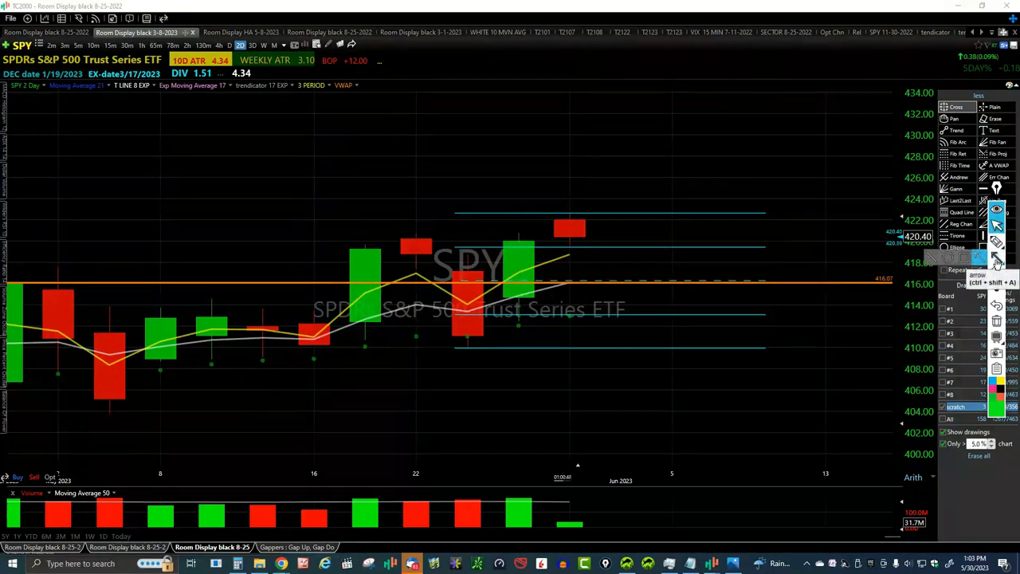
pyautogui.moveTo(995, 245)
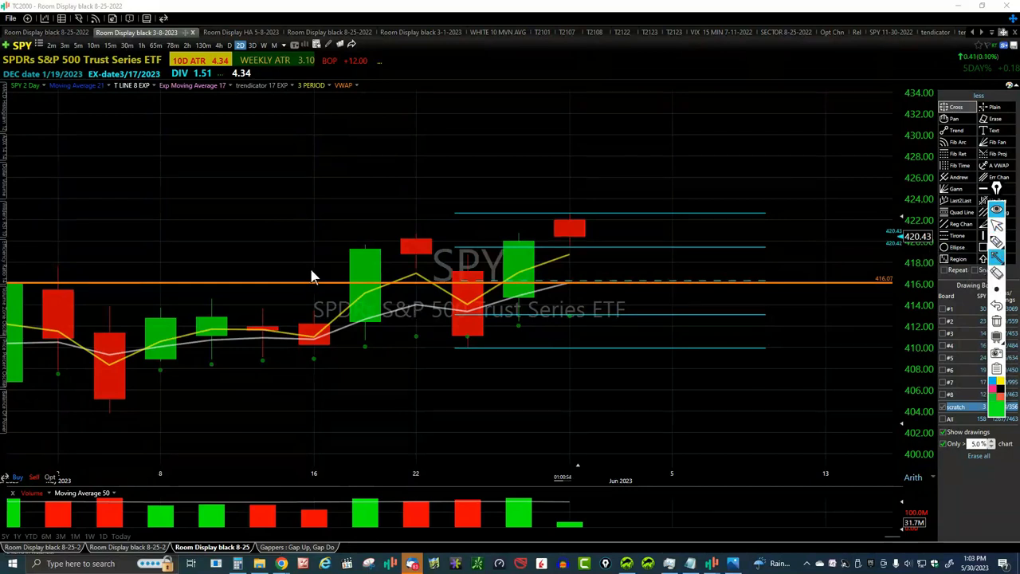
pyautogui.moveTo(299, 266); pyautogui.dragTo(327, 266)
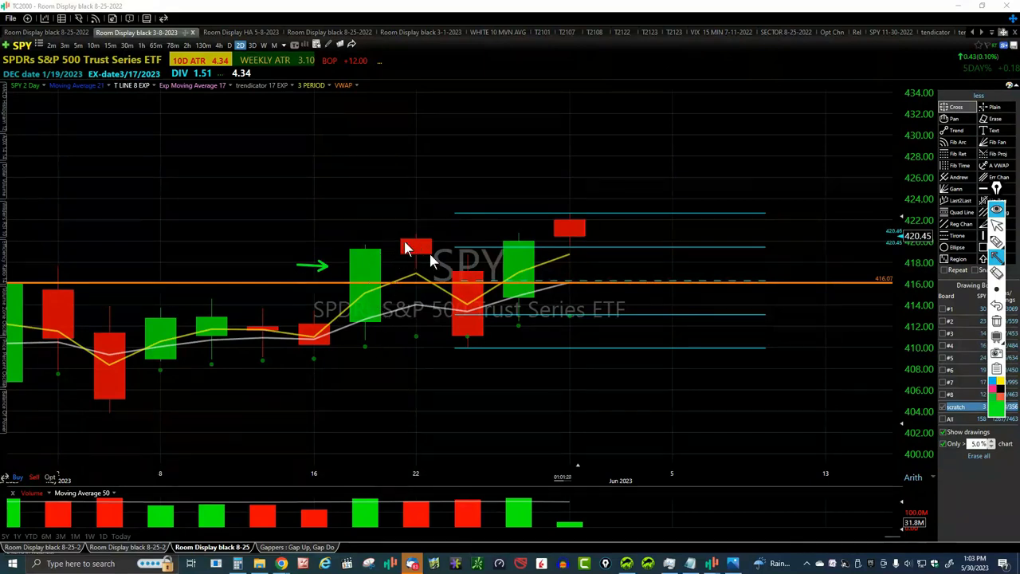
# - Draw a green arrow onto the red candle near 422, then draw and erase a trial thick line
pyautogui.moveTo(371, 209); pyautogui.dragTo(402, 236)
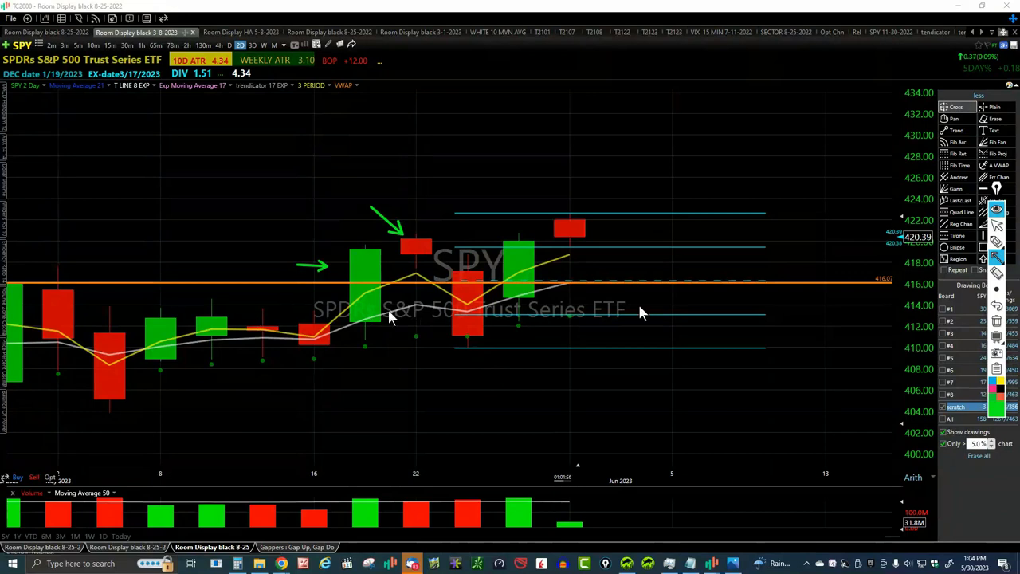
pyautogui.moveTo(988, 259)
pyautogui.click(932, 259)
pyautogui.moveTo(136, 310); pyautogui.dragTo(296, 307)
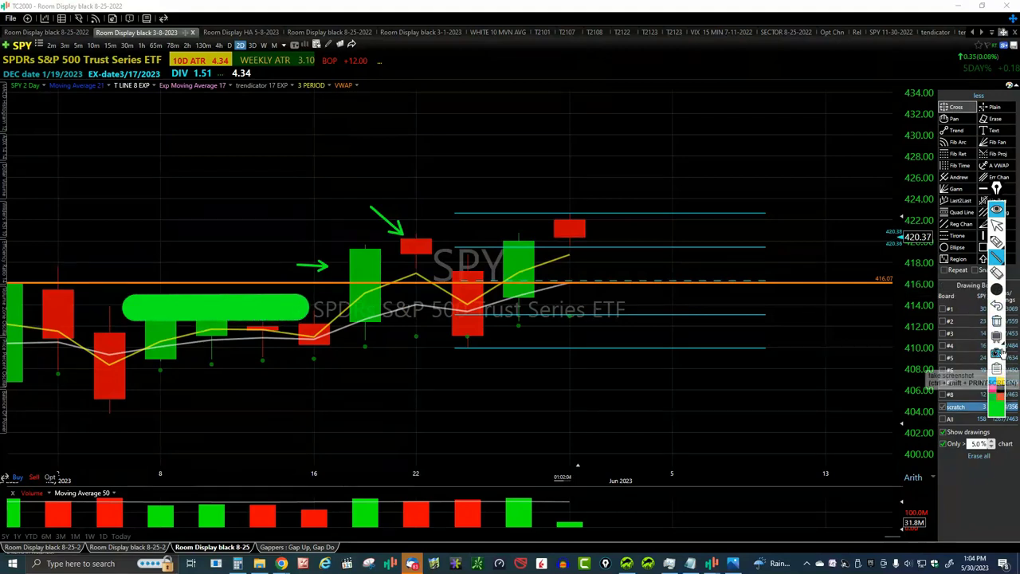
pyautogui.click(996, 273)
pyautogui.click(267, 307)
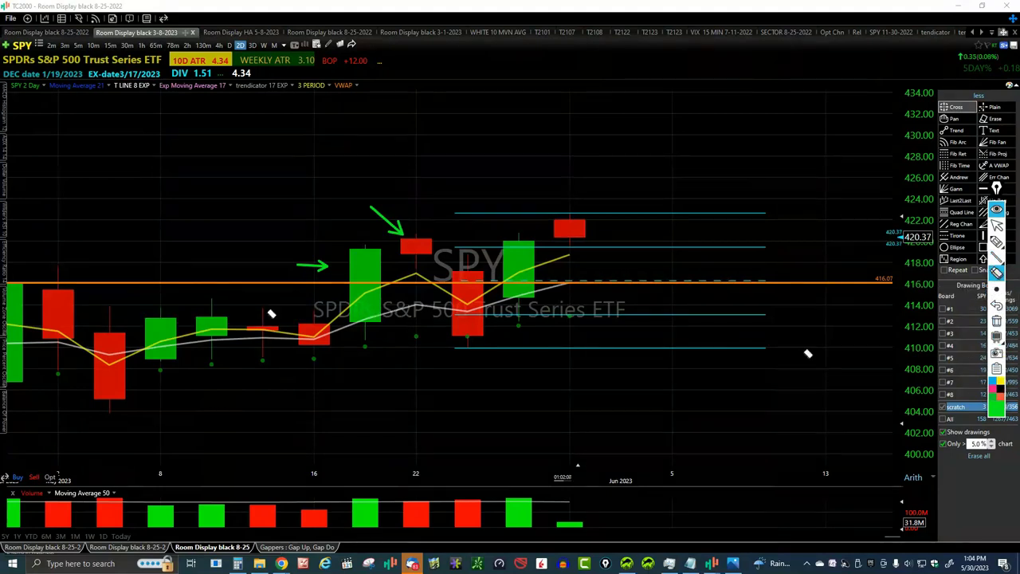
# - Add a thick green highlight and a thin green line across the May candles near 414
pyautogui.moveTo(997, 291)
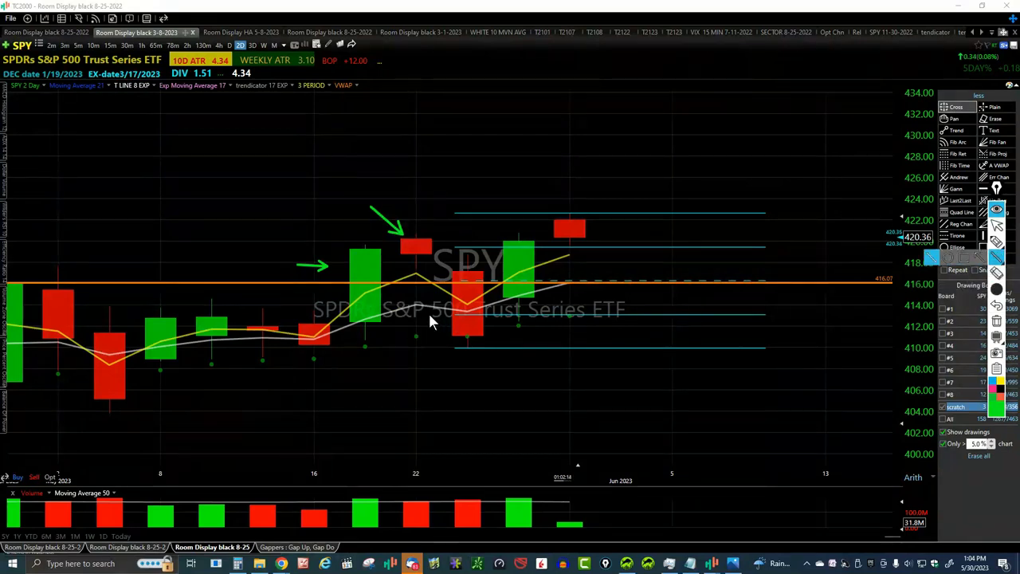
pyautogui.moveTo(135, 311); pyautogui.dragTo(205, 311)
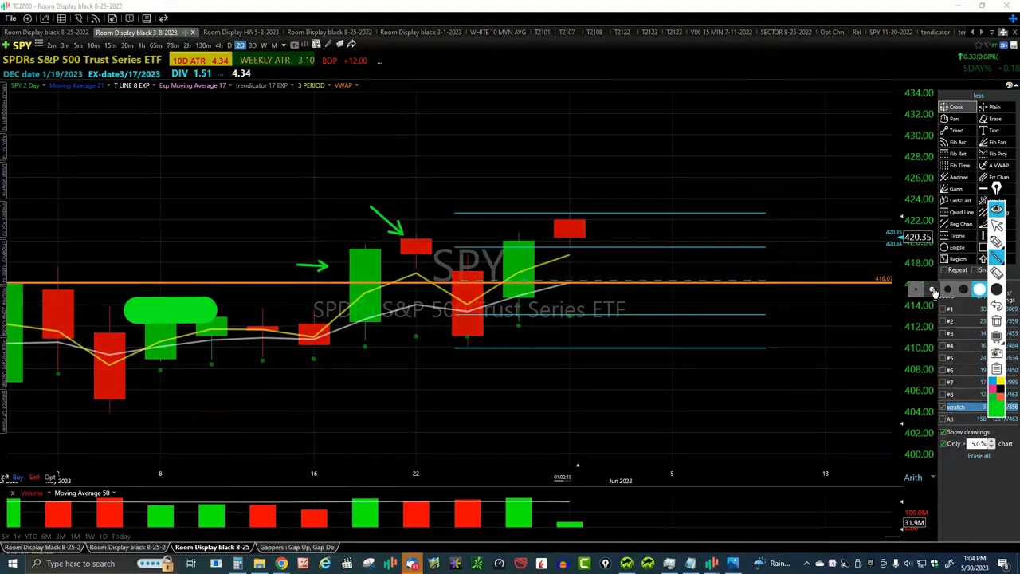
pyautogui.moveTo(235, 306); pyautogui.dragTo(509, 317)
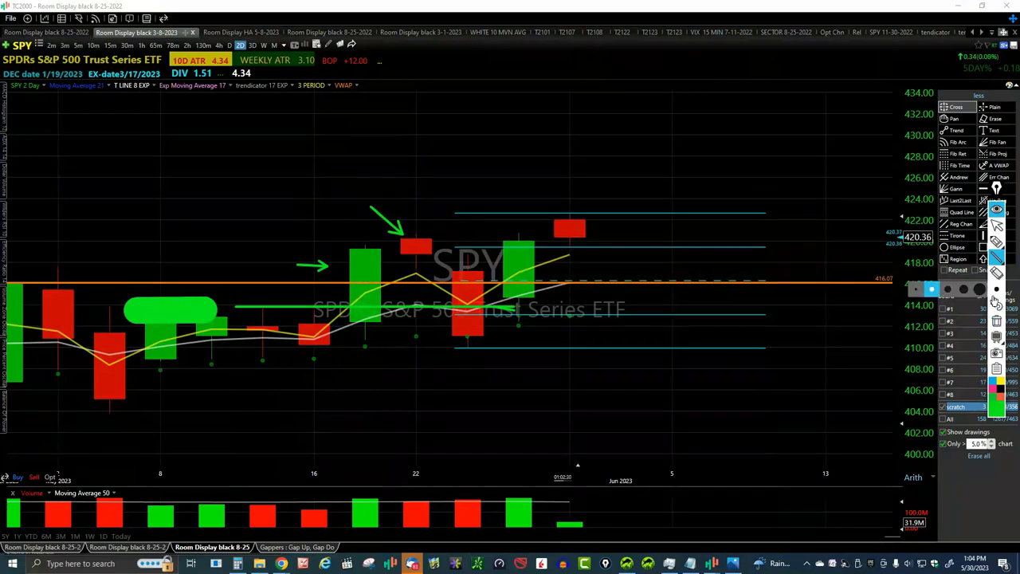
# - Draw a long green rectangle around the mid-May candle lows near 409–410
pyautogui.click(996, 257)
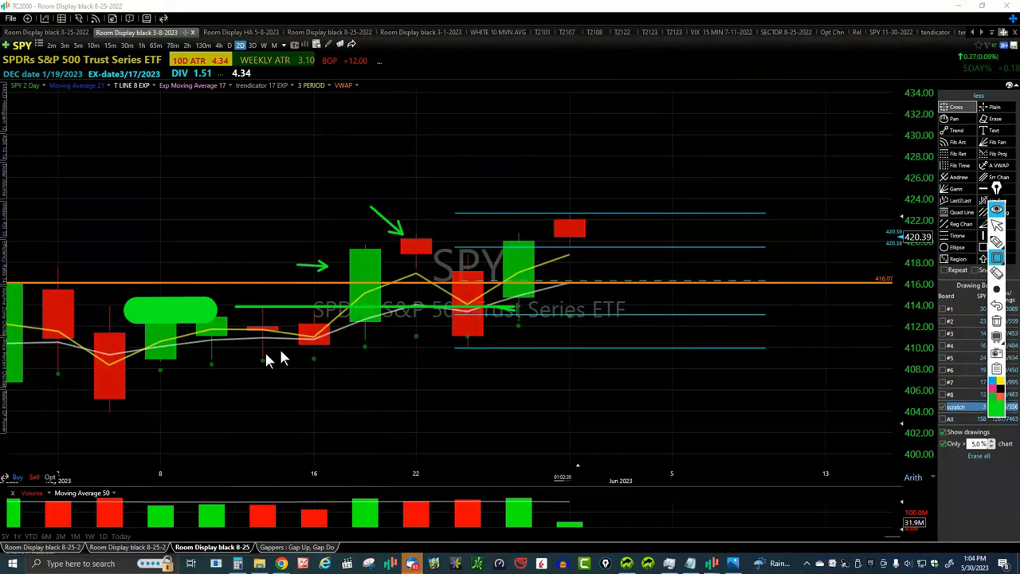
pyautogui.moveTo(196, 351); pyautogui.dragTo(545, 373)
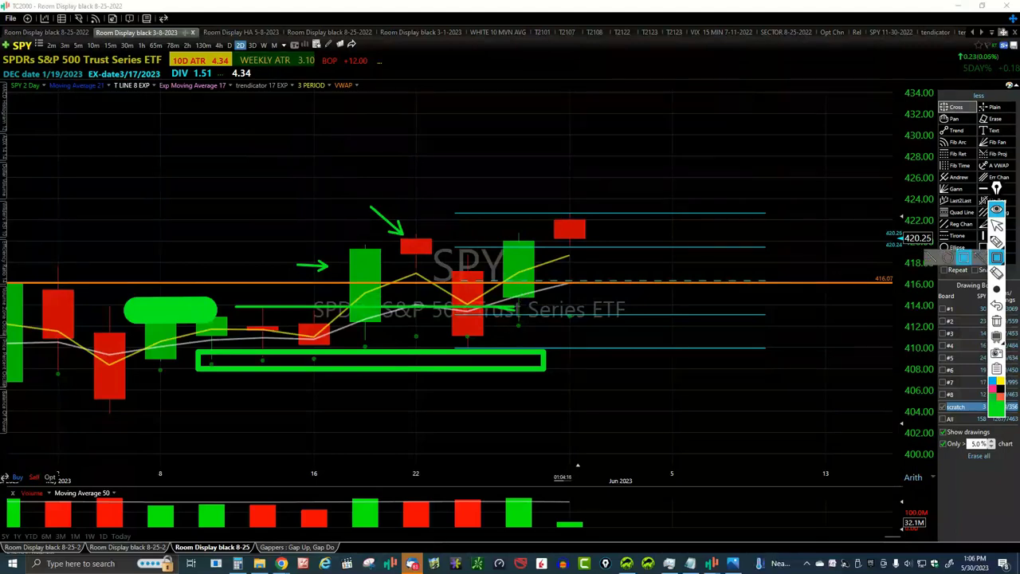
# - Add short green dashes at the tops of the last three candles and the last green candle's low
pyautogui.click(932, 257)
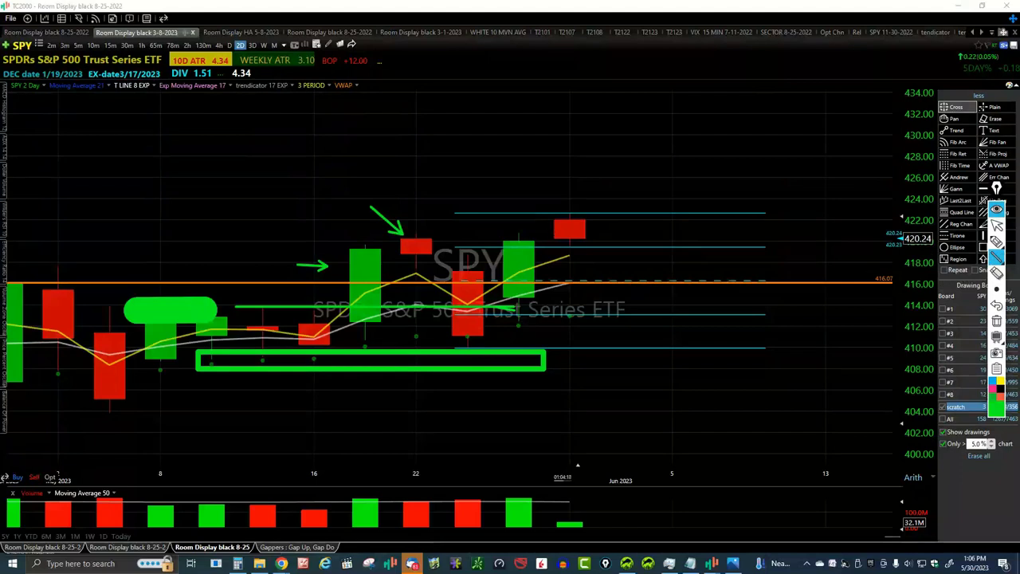
pyautogui.moveTo(560, 214); pyautogui.dragTo(586, 214)
pyautogui.moveTo(509, 233); pyautogui.dragTo(529, 233)
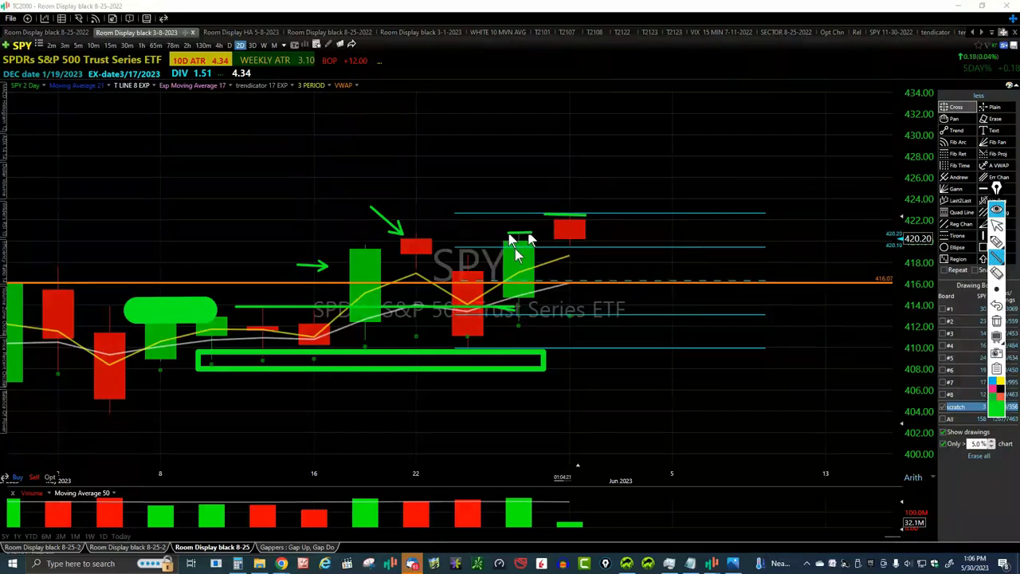
pyautogui.moveTo(461, 253); pyautogui.dragTo(483, 254)
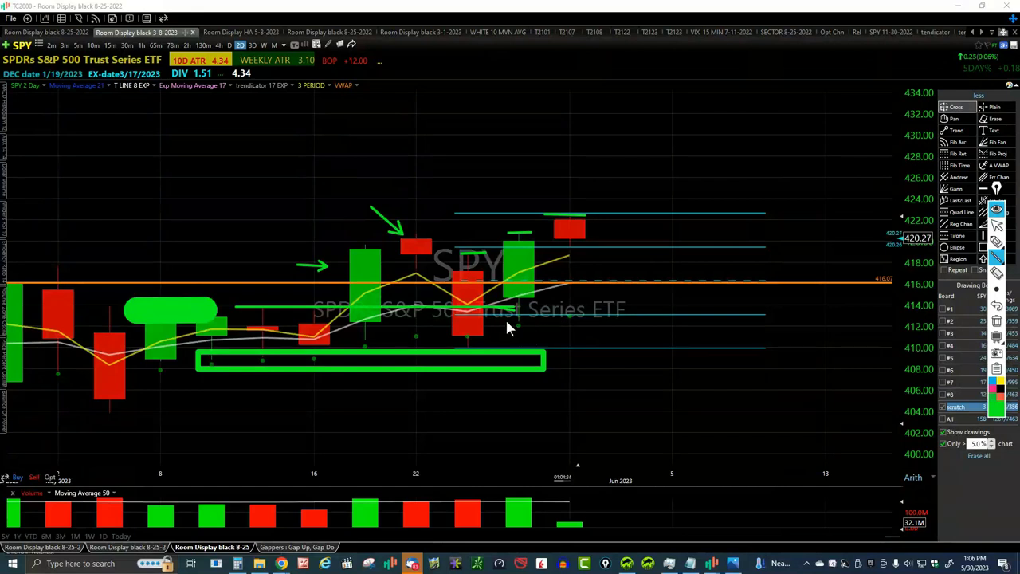
pyautogui.moveTo(520, 323)
pyautogui.mouseDown()
pyautogui.moveTo(508, 323)
pyautogui.moveTo(531, 323)
pyautogui.mouseUp()
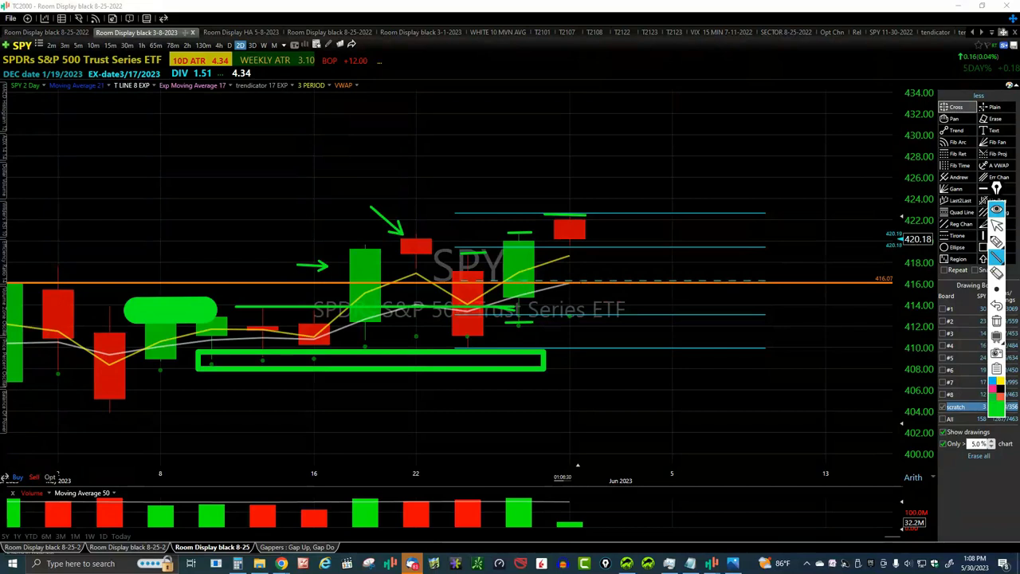
# - Erase all the green arrows, rectangle and dashes, keeping only the level lines near 410–422 and 416
pyautogui.click(564, 234)
pyautogui.click(995, 209)
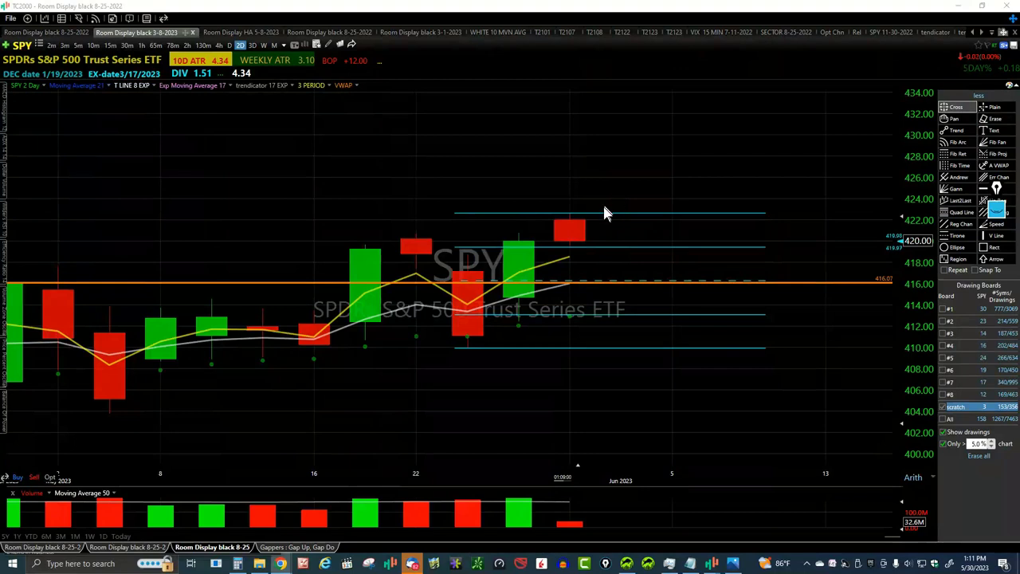
pyautogui.click(996, 209)
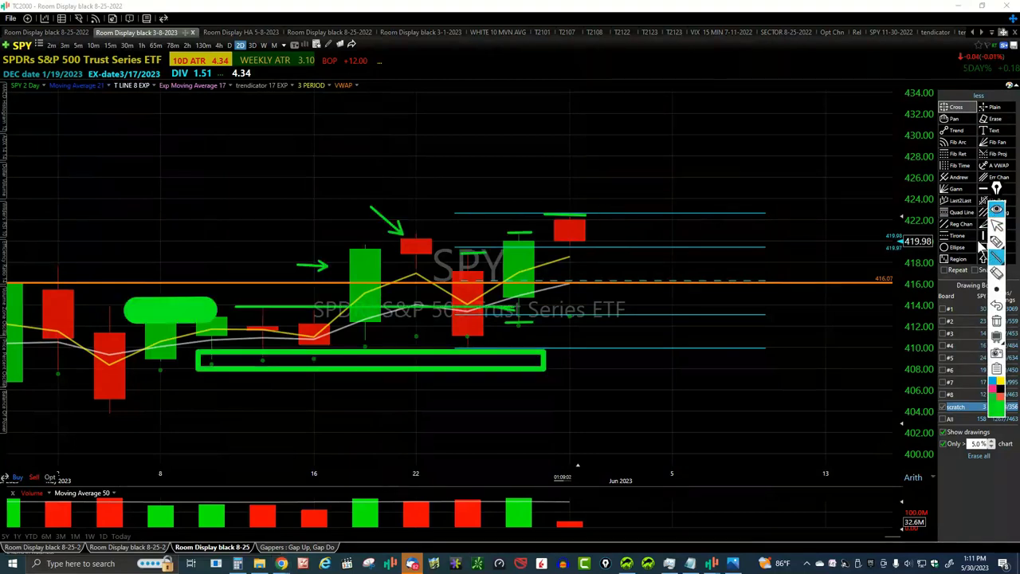
pyautogui.click(995, 321)
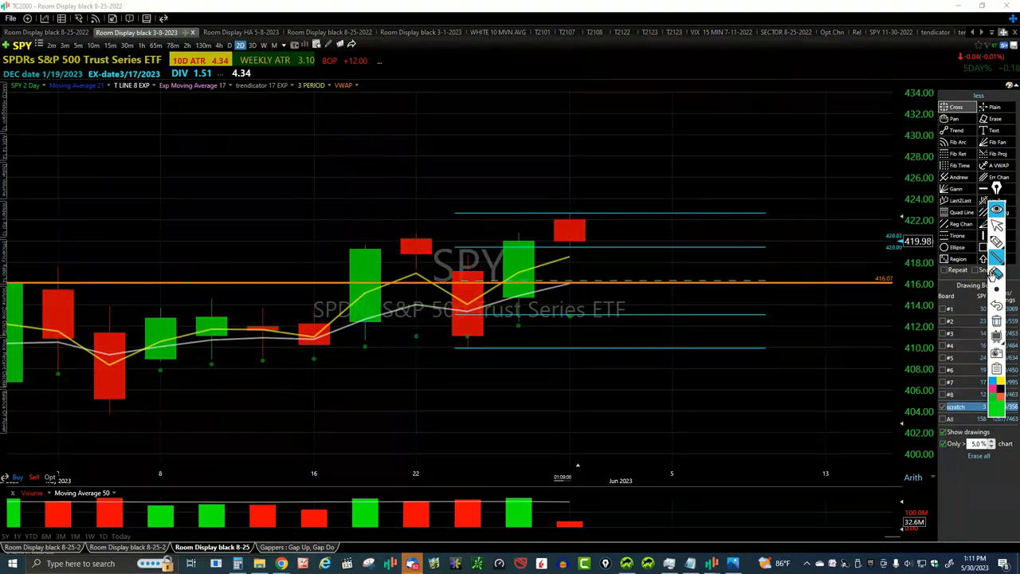
pyautogui.click(996, 242)
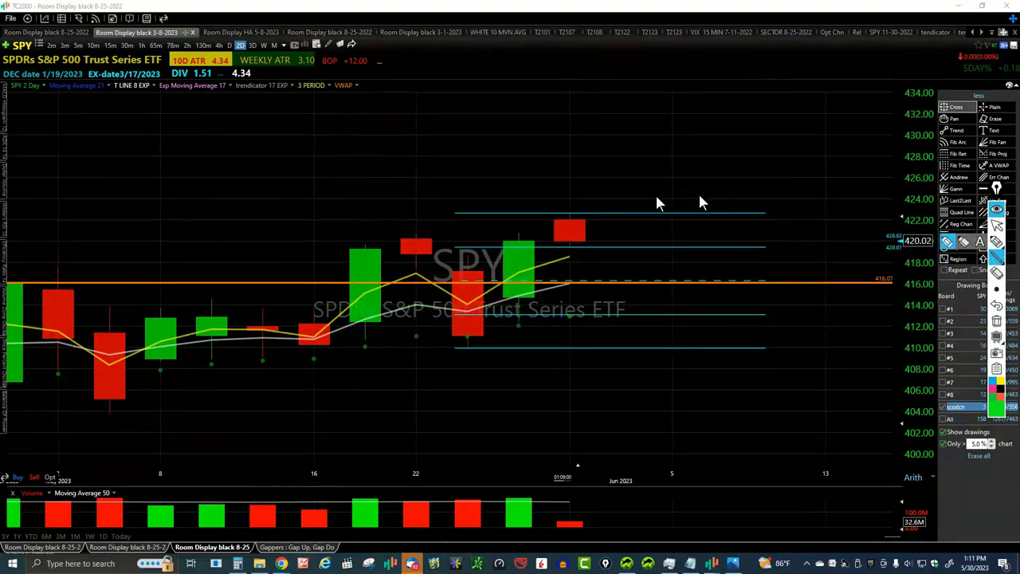
# - Undo a trial green highlighter stroke and zoom out to mid-April through mid-June
pyautogui.click(614, 193)
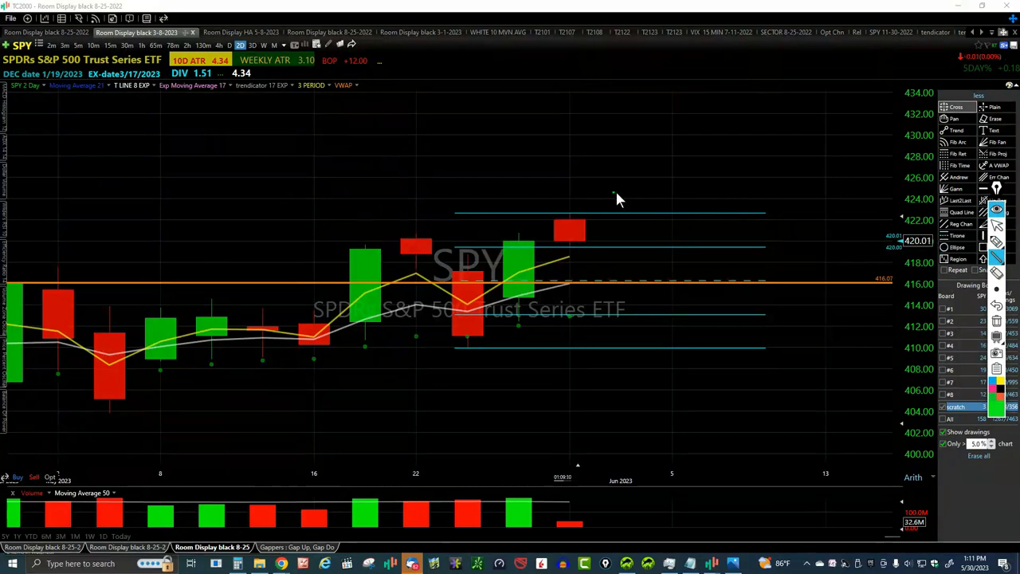
pyautogui.moveTo(642, 192); pyautogui.dragTo(646, 192)
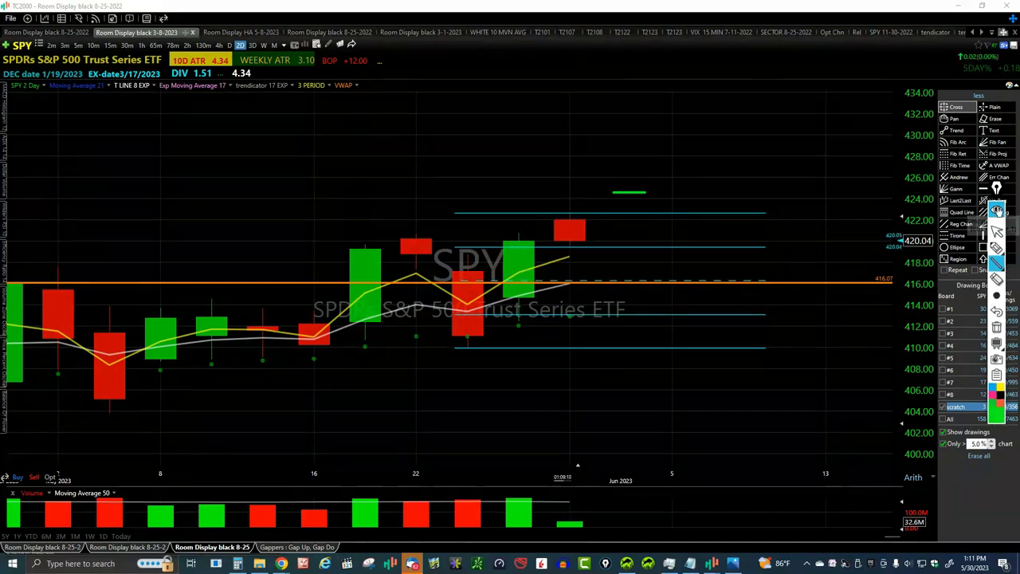
pyautogui.hotkey('ctrl', 'z')
pyautogui.scroll(-3, 858, 326)
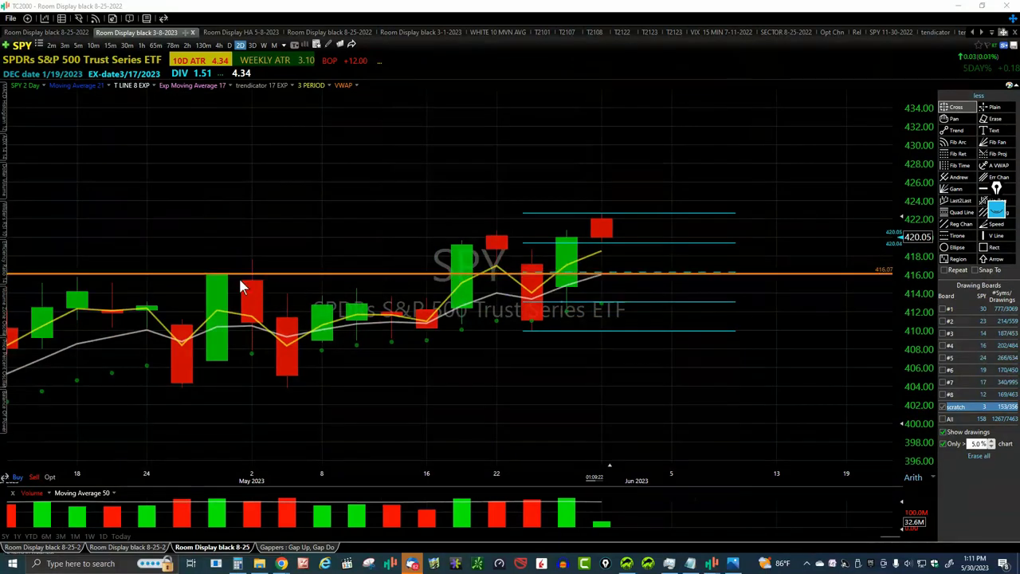
# - Draw a green box over the late-May candles and stack a duplicate above it, covering 416–427
pyautogui.click(992, 247)
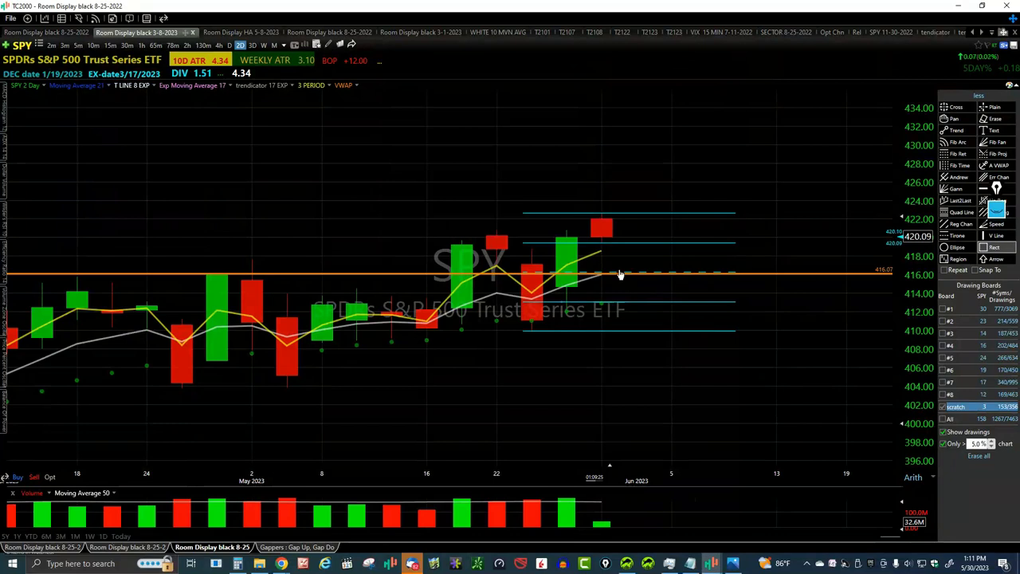
pyautogui.moveTo(394, 230)
pyautogui.mouseDown()
pyautogui.moveTo(534, 238)
pyautogui.moveTo(541, 290)
pyautogui.mouseUp()
pyautogui.rightClick(425, 247)
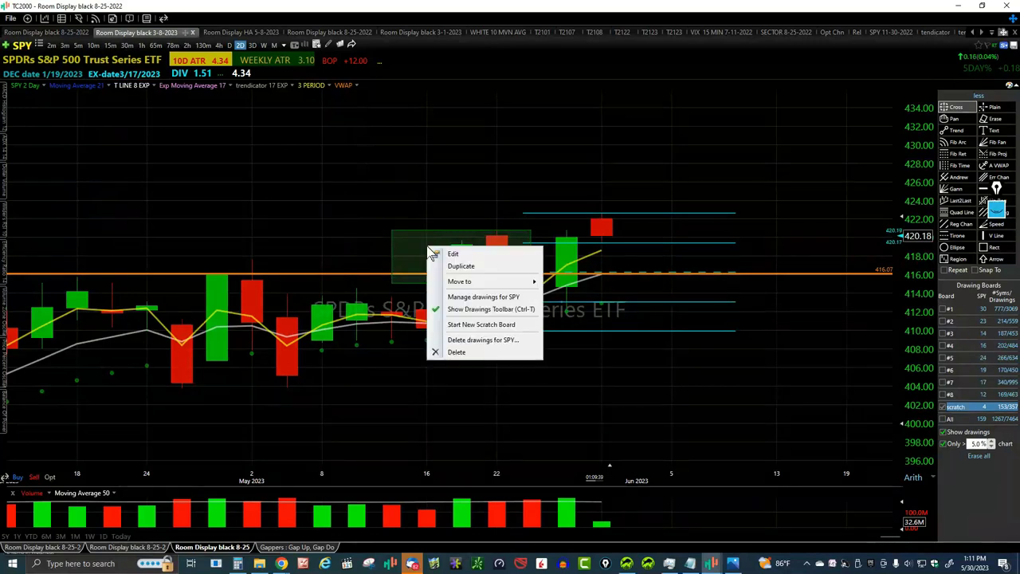
pyautogui.click(469, 268)
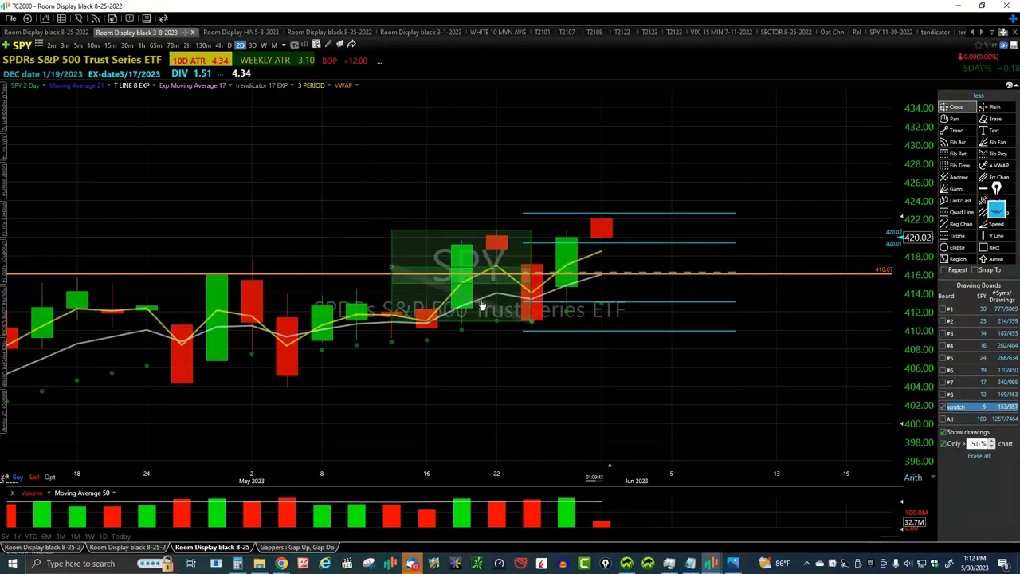
pyautogui.moveTo(484, 291); pyautogui.dragTo(482, 212)
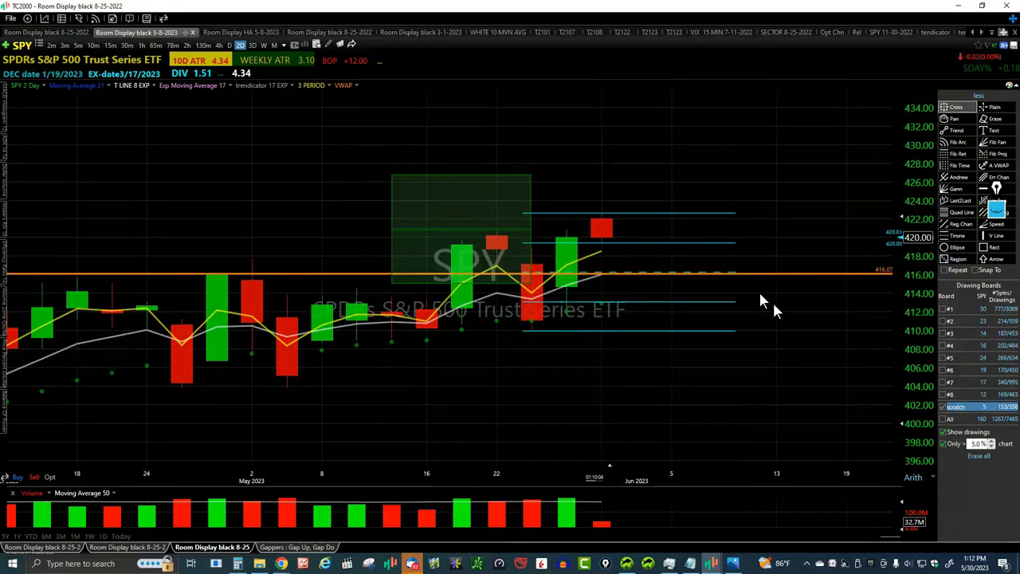
# - Cycle through Drawing Boards #4, #3 and #1, ending on #5 with the unfilled gap zones
pyautogui.click(971, 346)
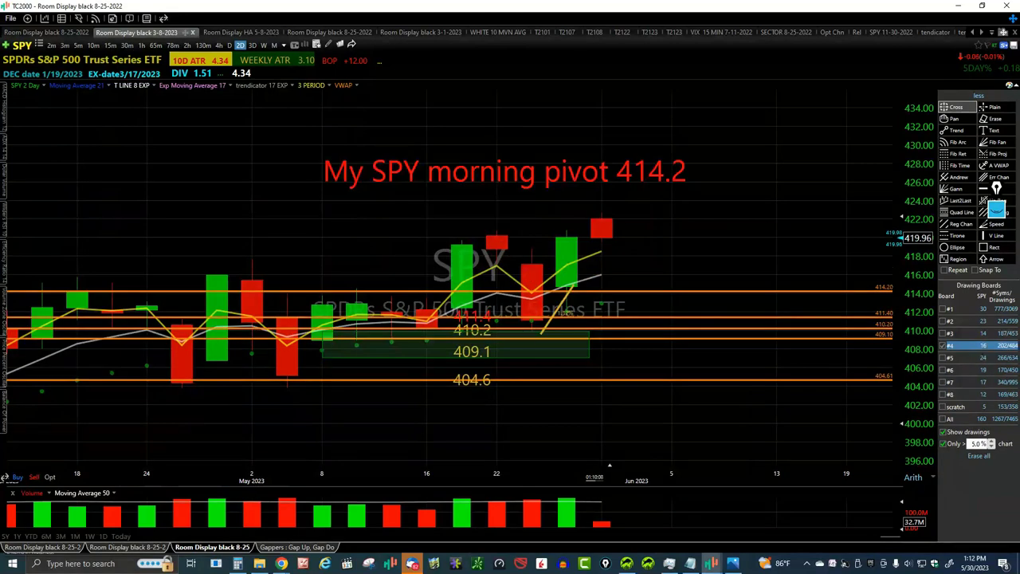
pyautogui.click(972, 335)
pyautogui.click(969, 309)
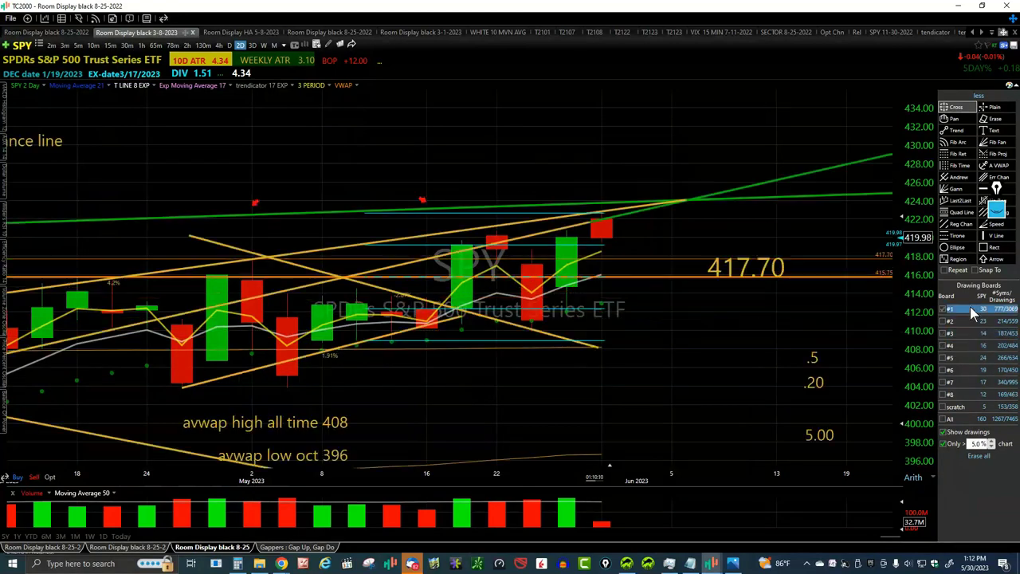
pyautogui.click(970, 359)
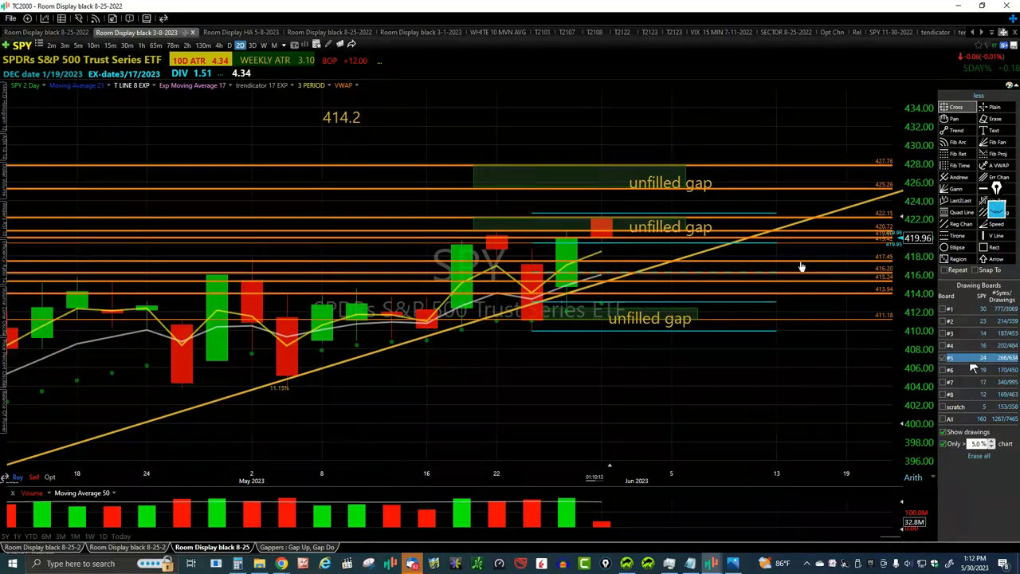
# - Drag the upper 'unfilled gap' label left, zooming the chart around it
pyautogui.click(669, 182)
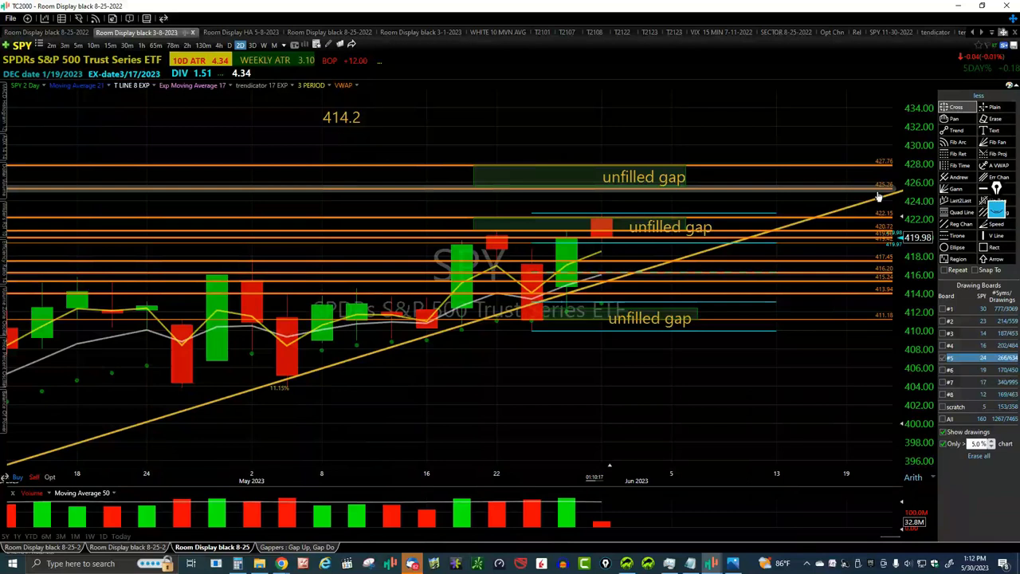
pyautogui.click(648, 200)
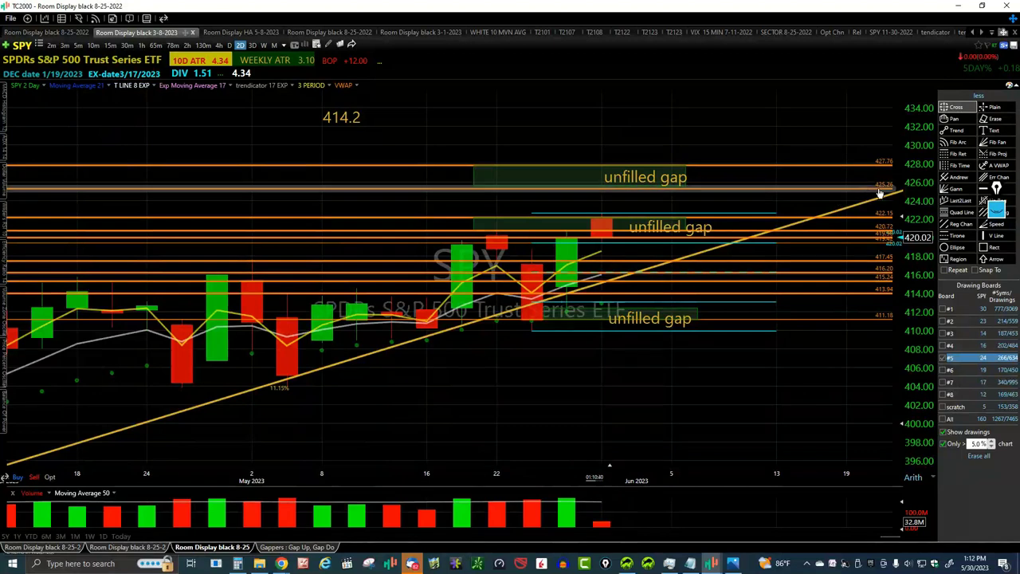
pyautogui.moveTo(893, 194)
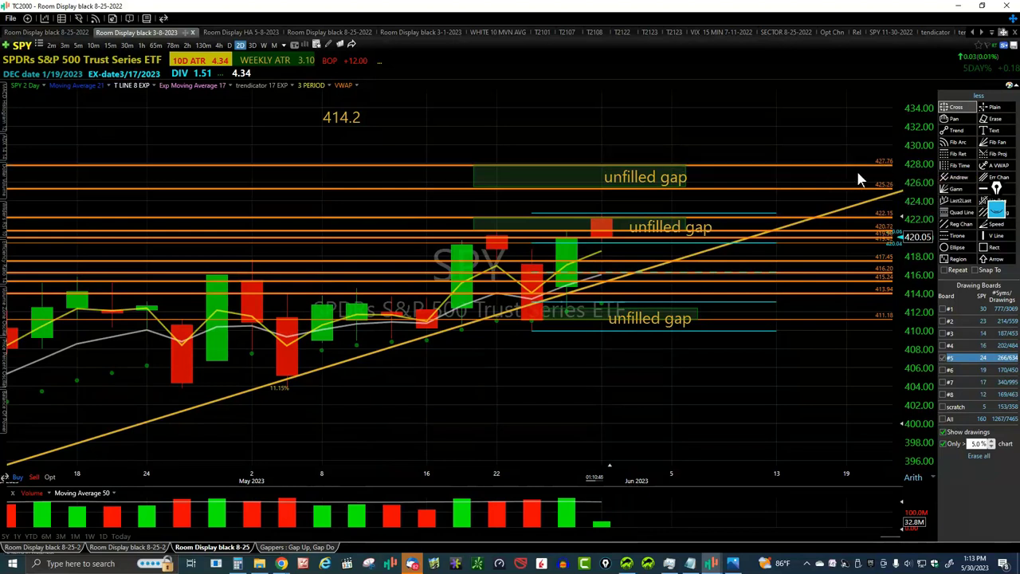
pyautogui.scroll(-1, 851, 370)
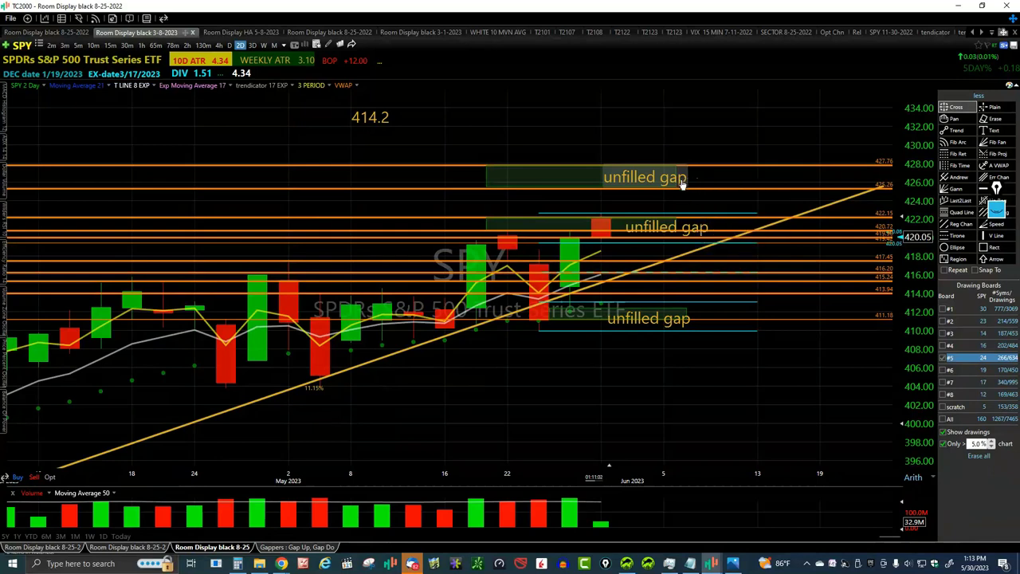
pyautogui.moveTo(652, 185); pyautogui.dragTo(614, 185)
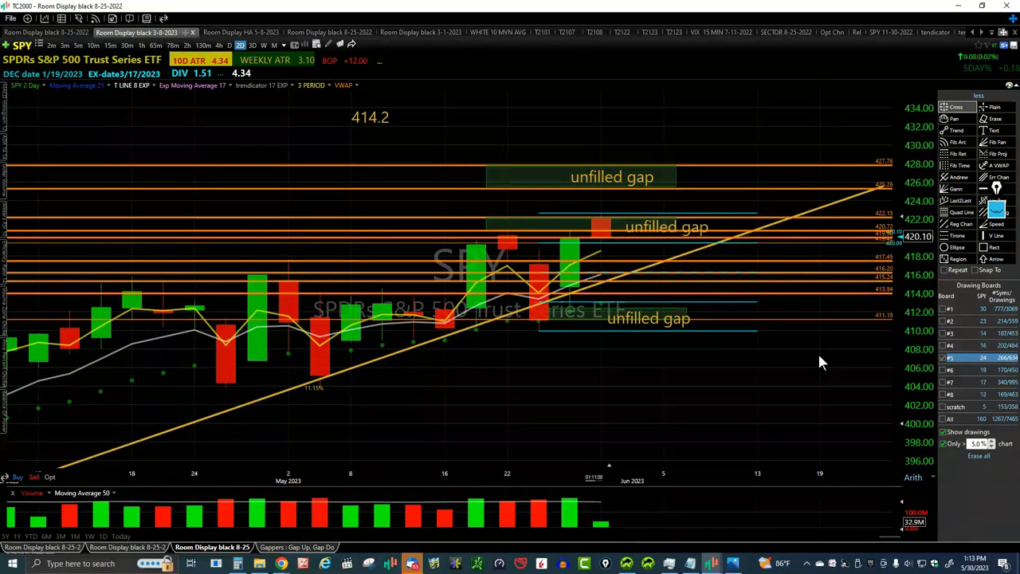
pyautogui.scroll(2, 820, 362)
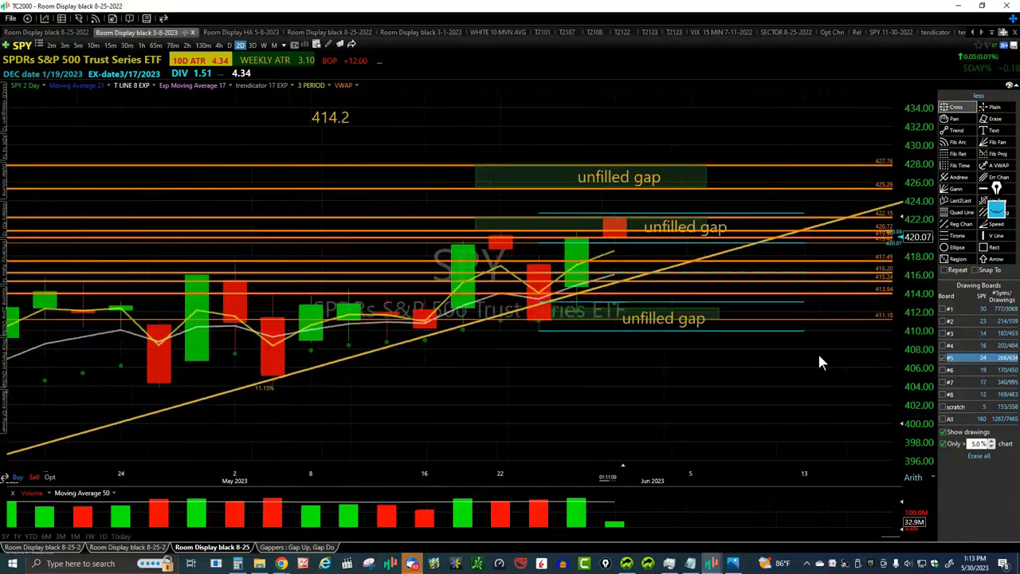
pyautogui.moveTo(759, 264)
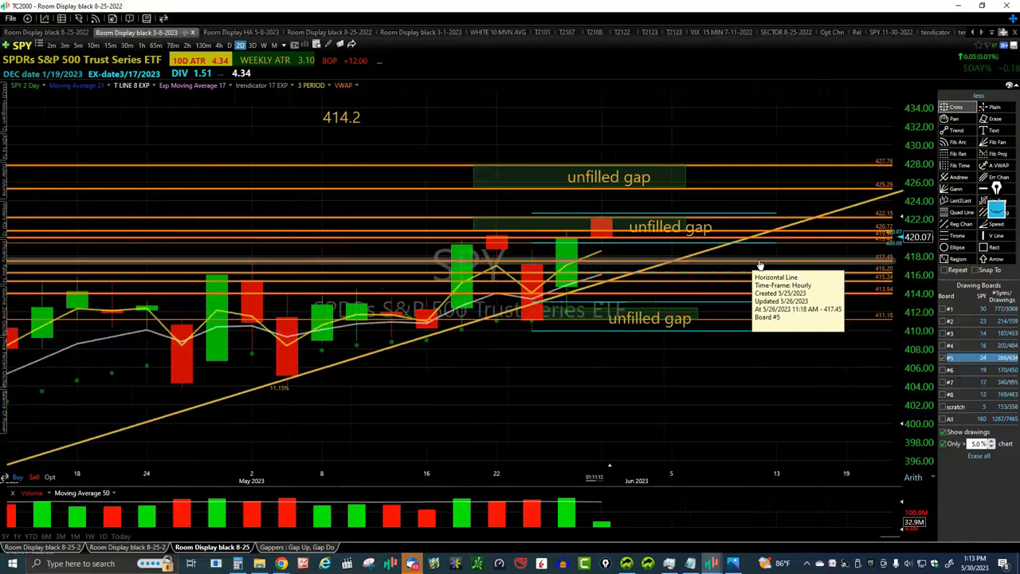
pyautogui.scroll(2, 811, 380)
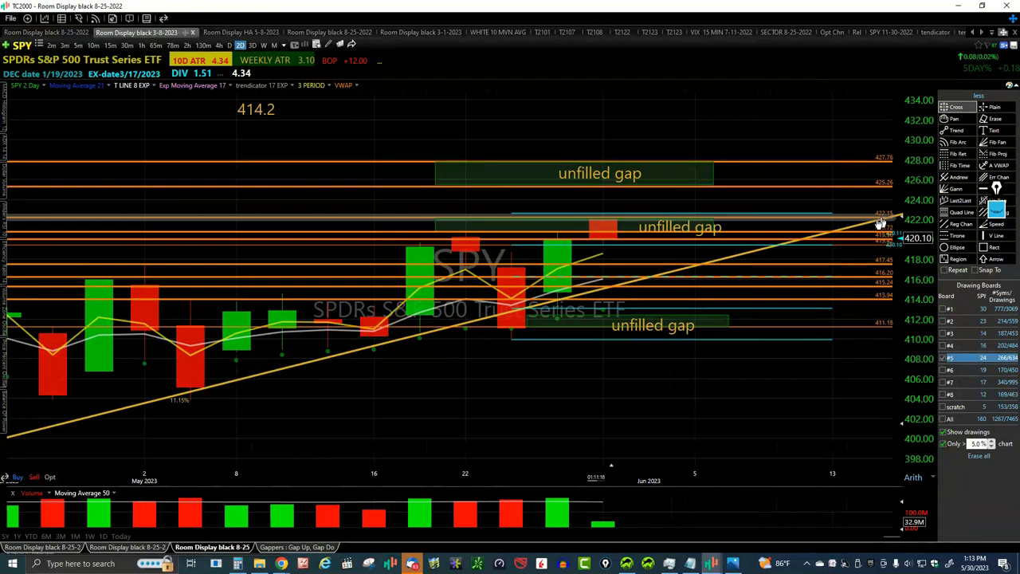
pyautogui.scroll(1, 858, 364)
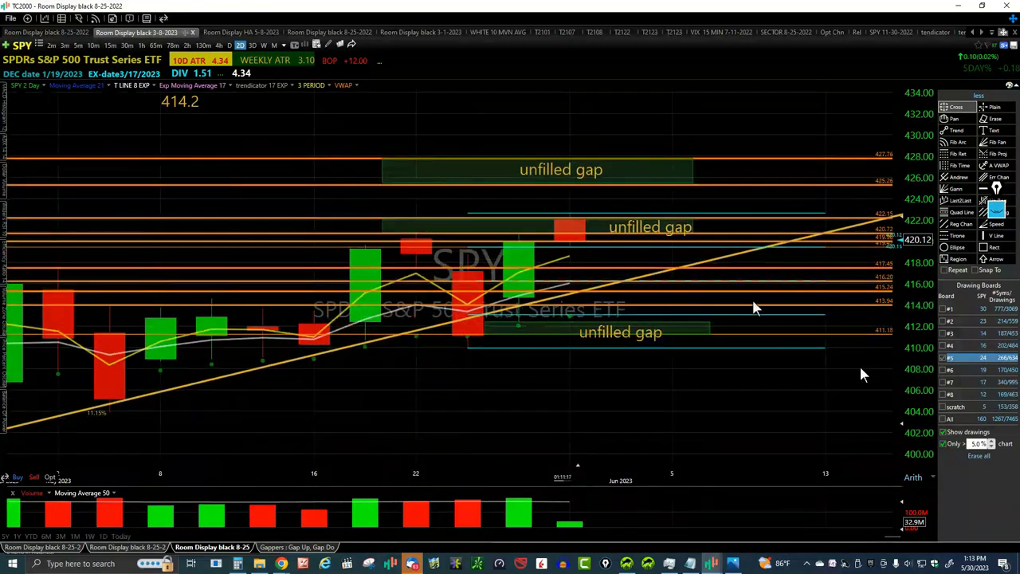
# - Put SPY on daily bars and zoom in on the recent bars
pyautogui.click(230, 46)
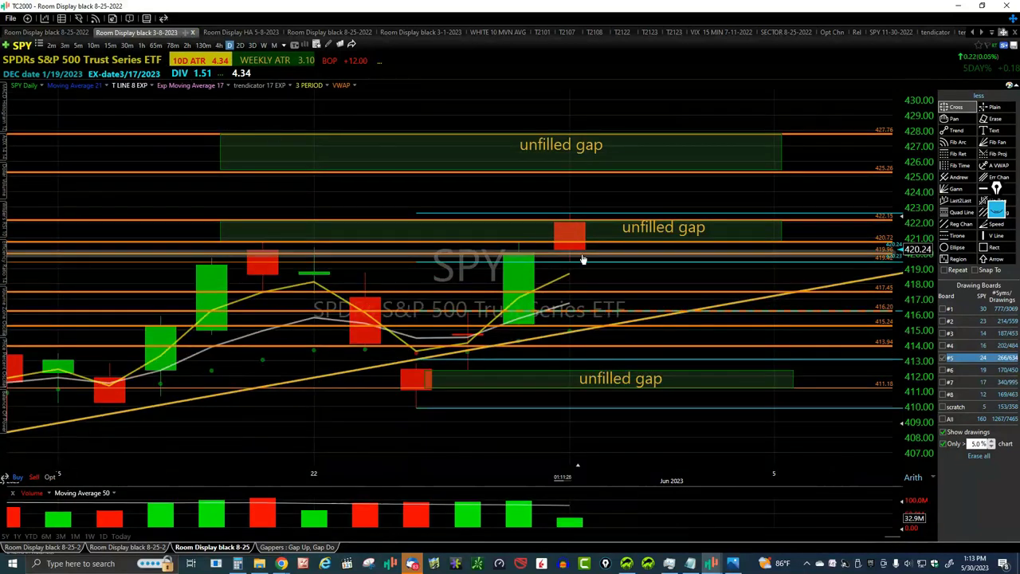
pyautogui.scroll(2, 574, 255)
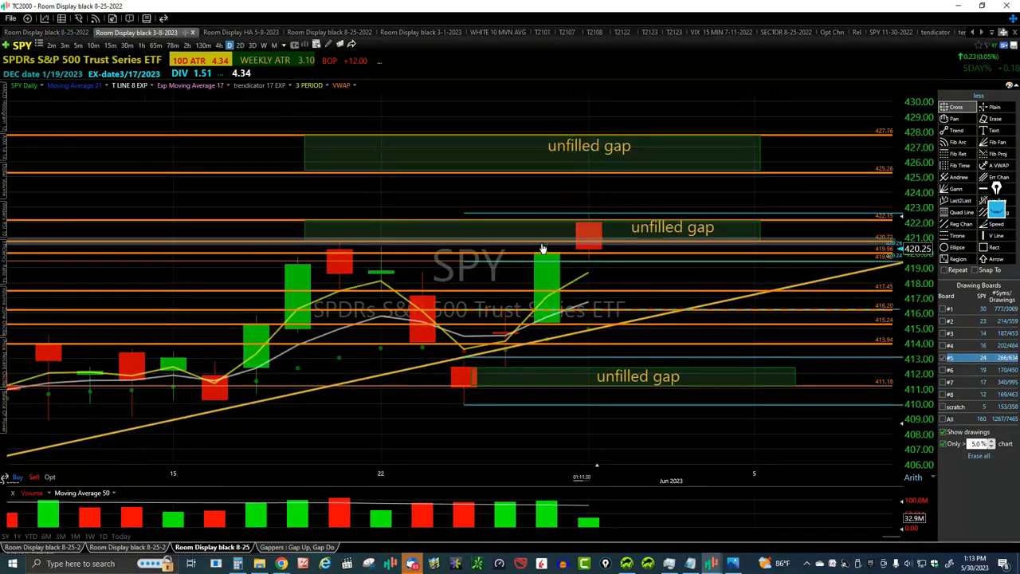
pyautogui.moveTo(545, 249)
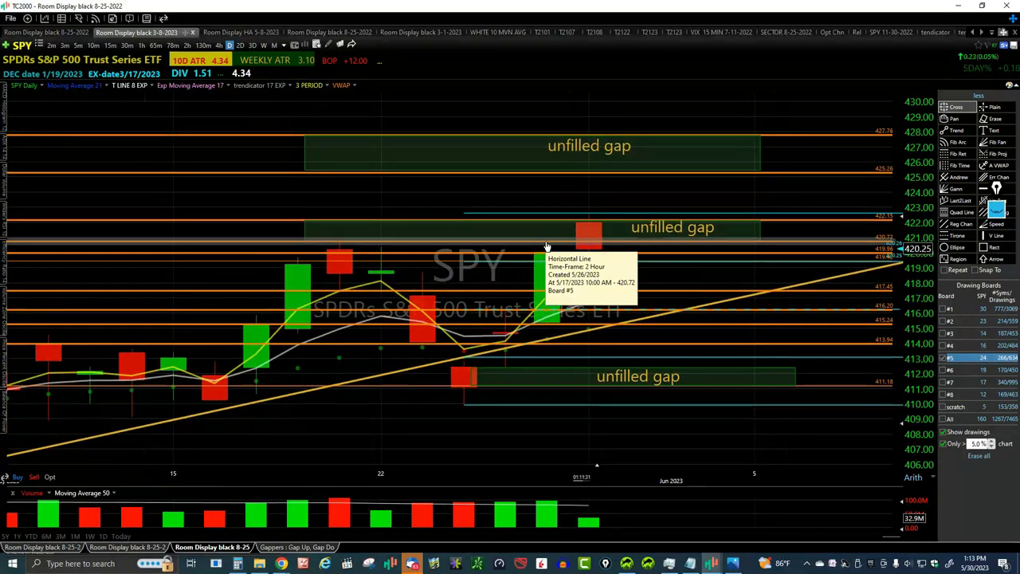
pyautogui.click(142, 46)
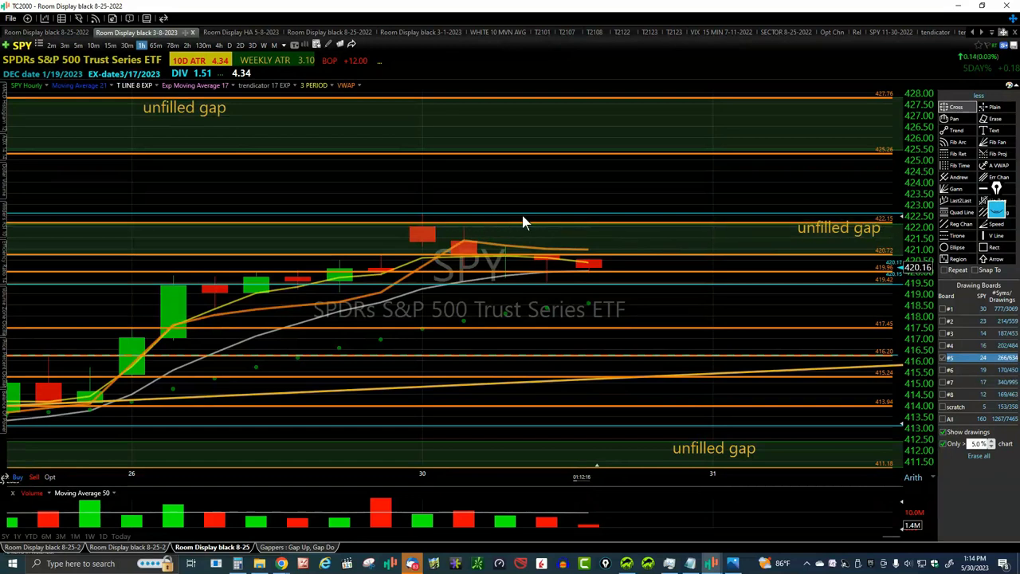
pyautogui.moveTo(622, 228)
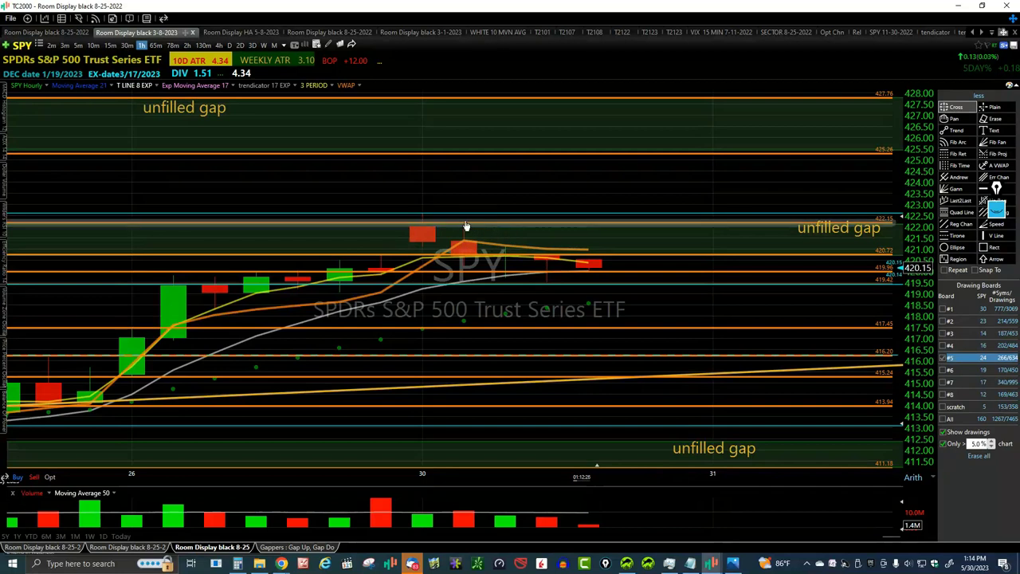
pyautogui.moveTo(469, 225)
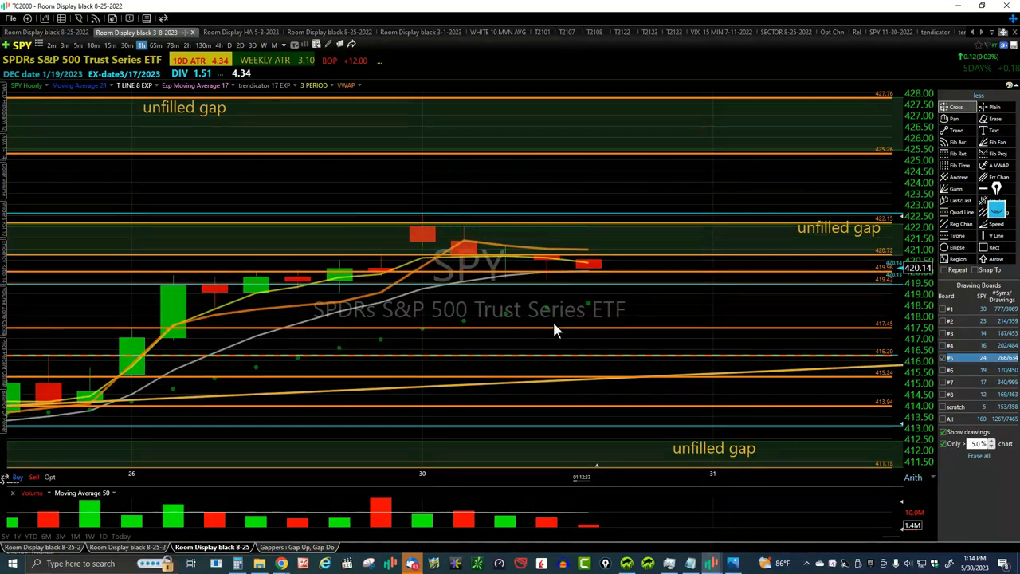
pyautogui.scroll(-1, 596, 315)
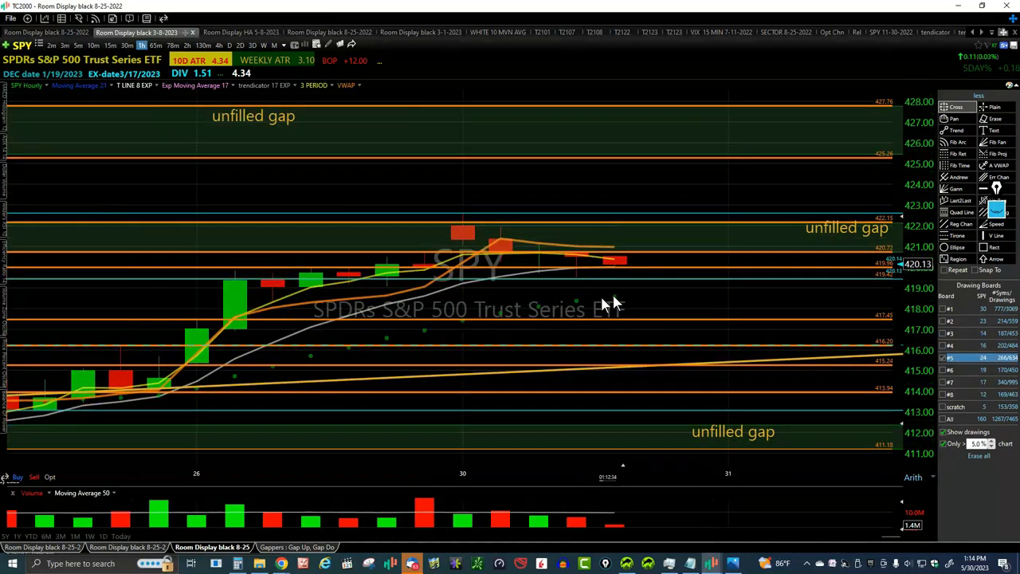
pyautogui.scroll(-1, 621, 296)
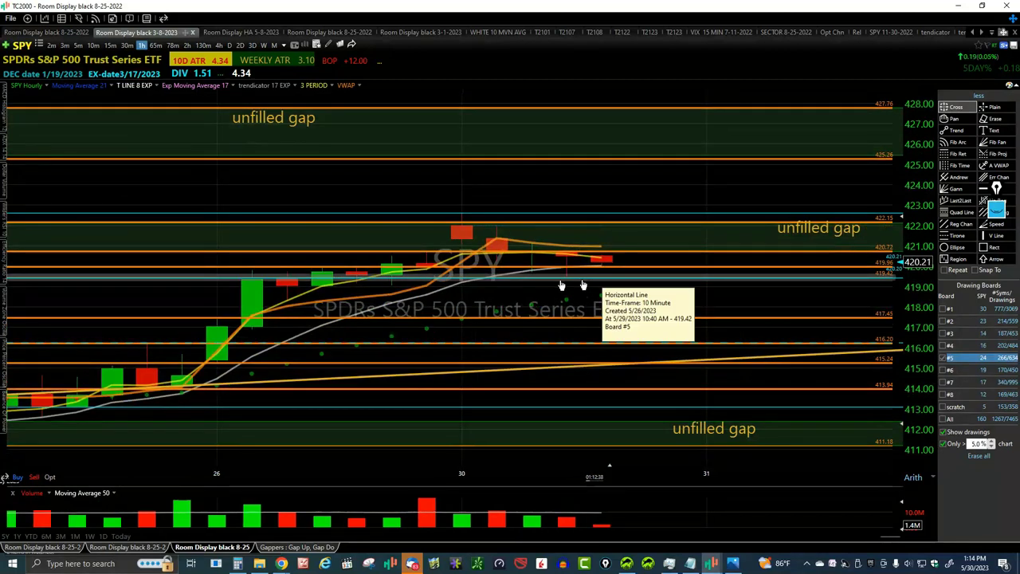
pyautogui.scroll(2, 660, 305)
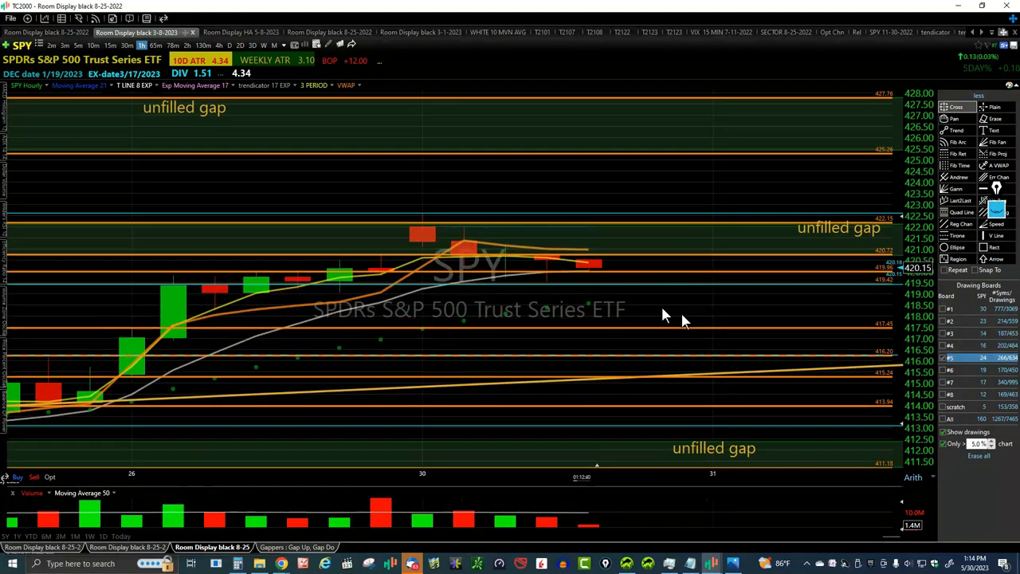
pyautogui.scroll(-1, 667, 314)
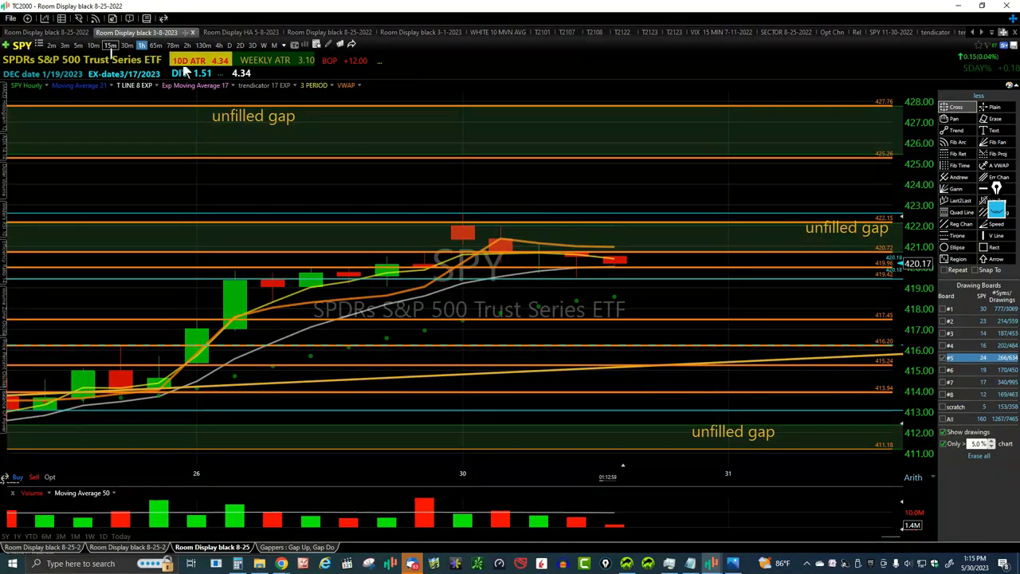
# - Put SPY on 10-minute bars, framing the May 30 session between 419.42 and 422.15
pyautogui.click(93, 47)
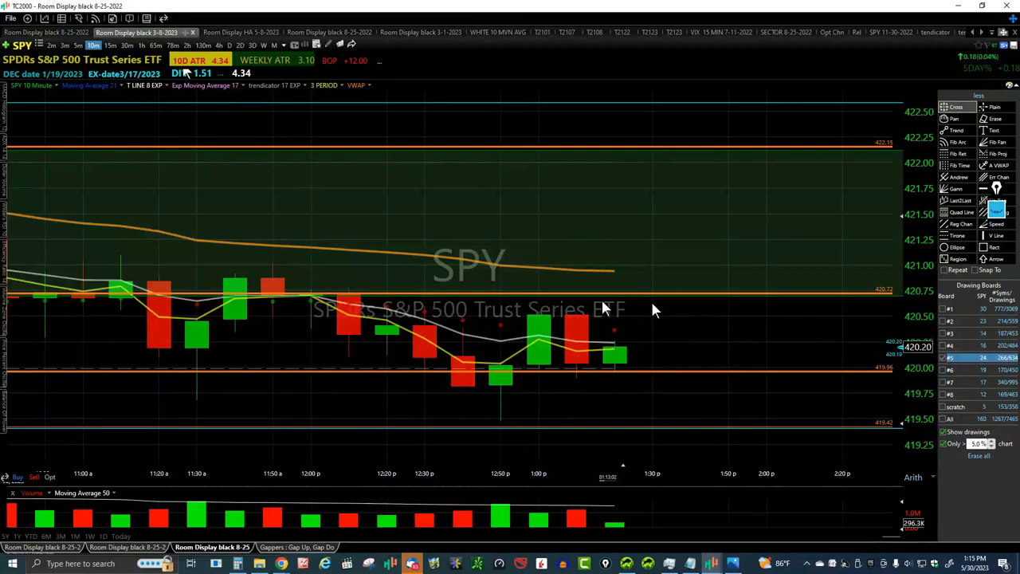
pyautogui.scroll(-5, 733, 347)
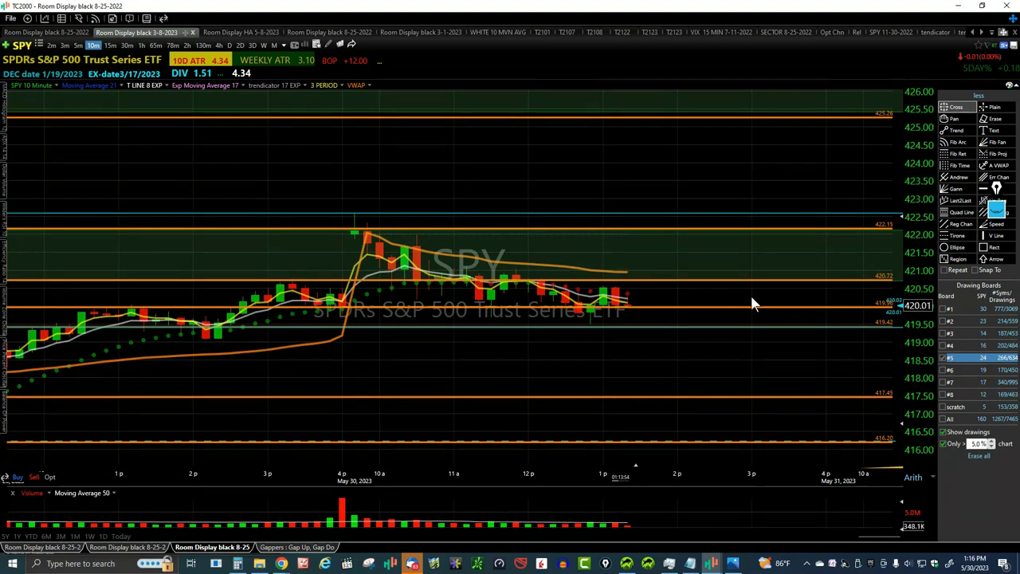
pyautogui.scroll(1, 757, 266)
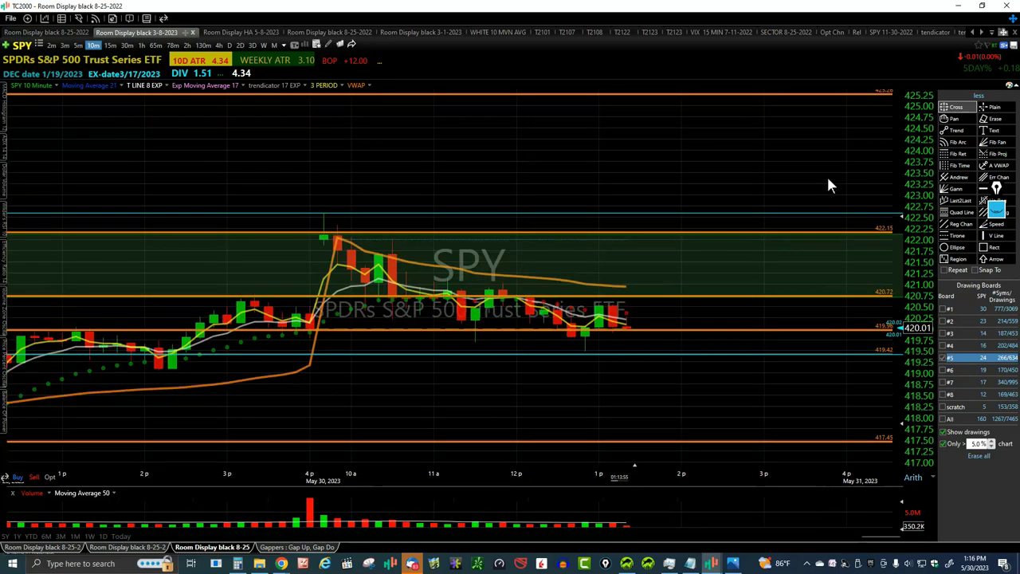
pyautogui.scroll(-1, 826, 175)
pyautogui.scroll(-1, 827, 174)
pyautogui.scroll(-1, 827, 174)
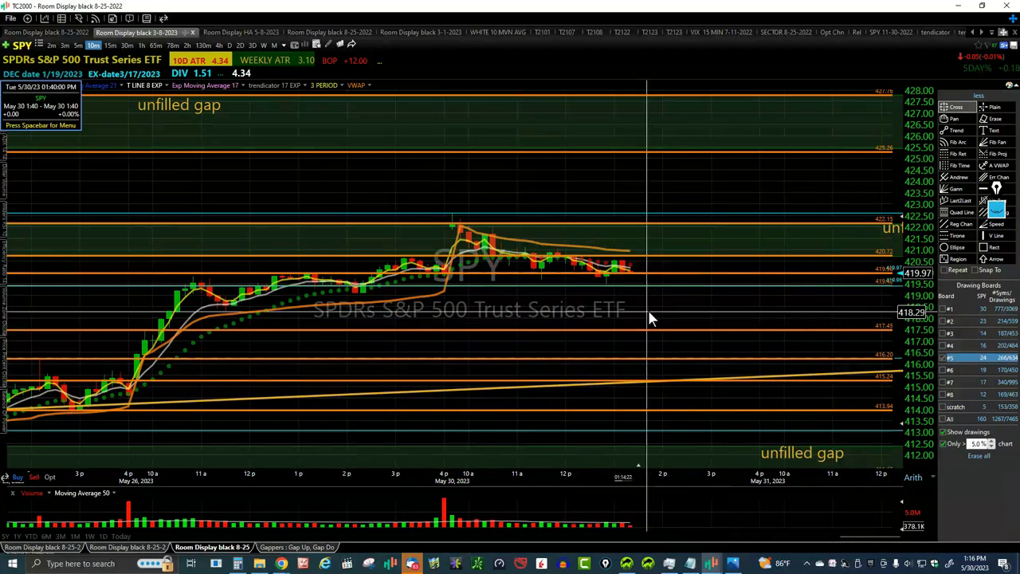
pyautogui.scroll(-2, 672, 310)
pyautogui.scroll(-1, 674, 304)
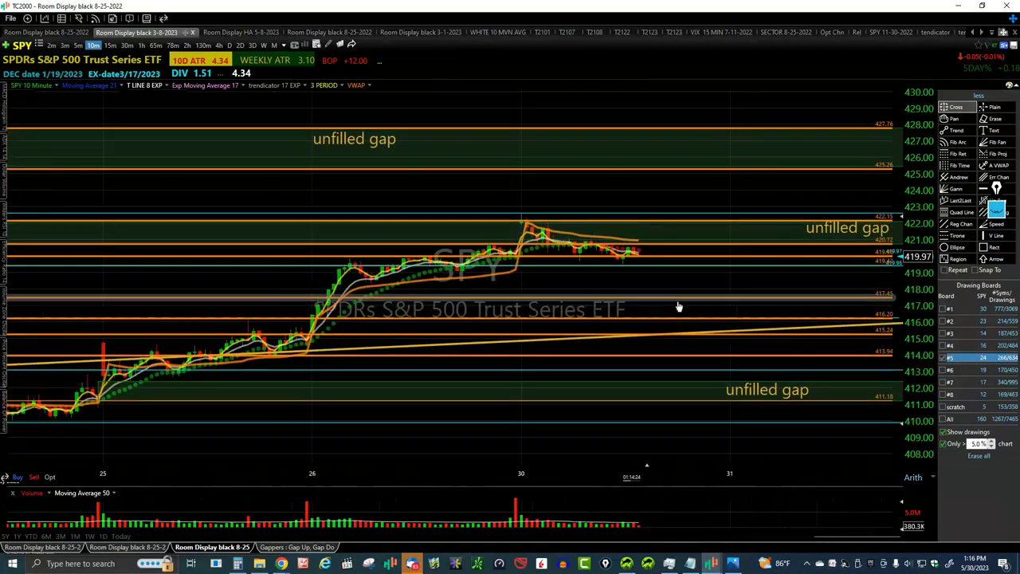
pyautogui.scroll(-1, 676, 303)
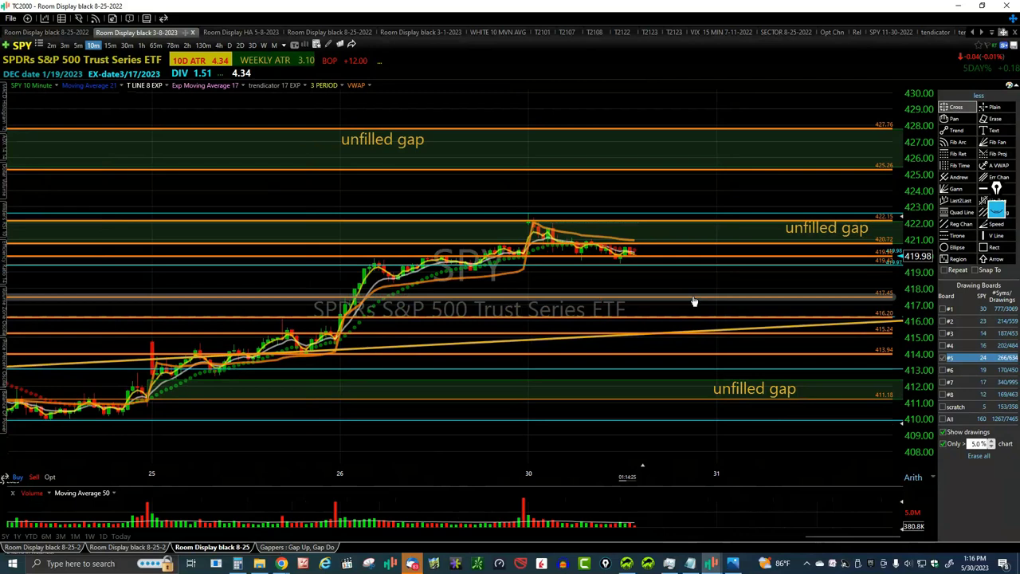
pyautogui.scroll(-1, 741, 313)
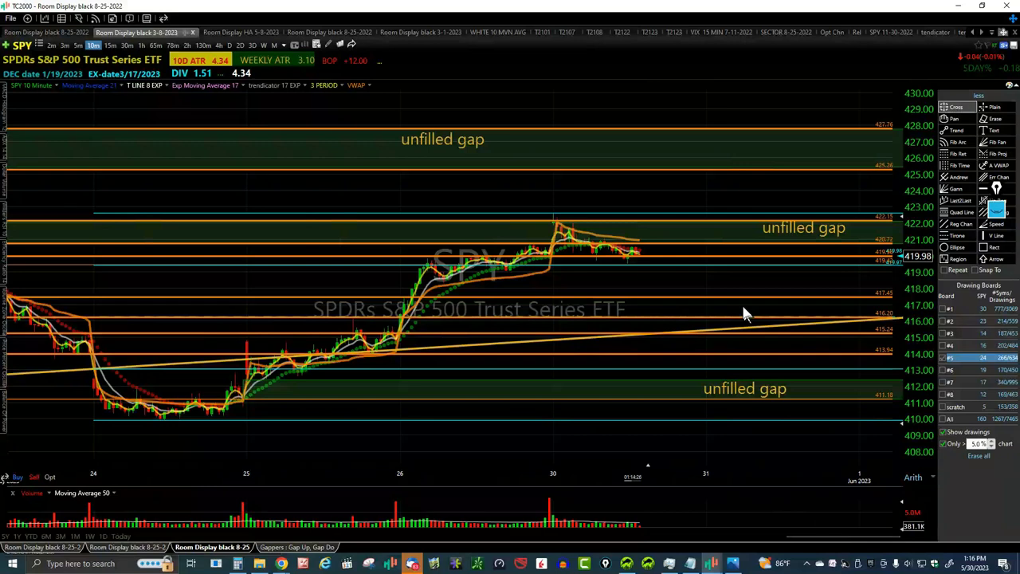
pyautogui.scroll(-1, 742, 311)
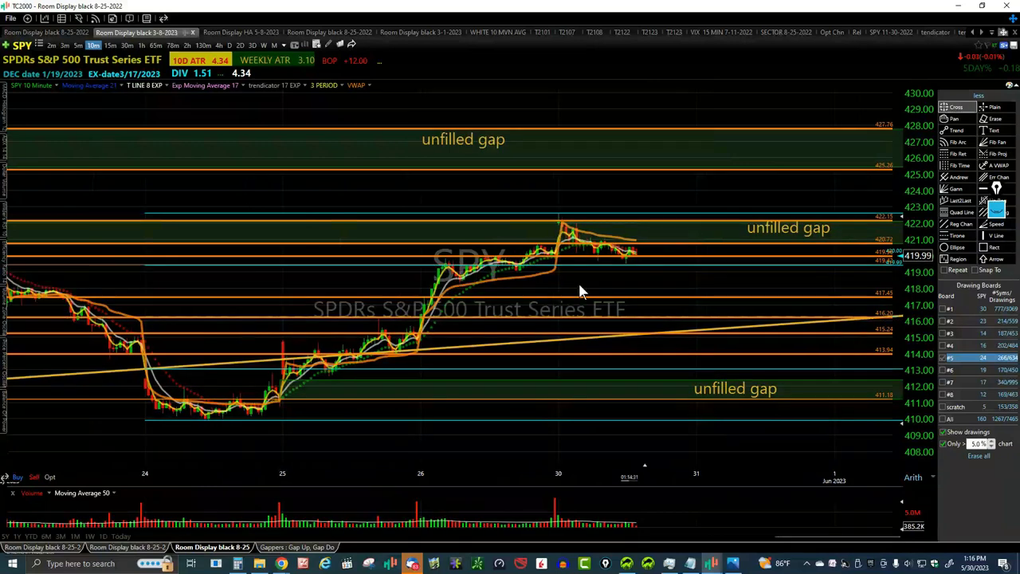
pyautogui.scroll(3, 430, 272)
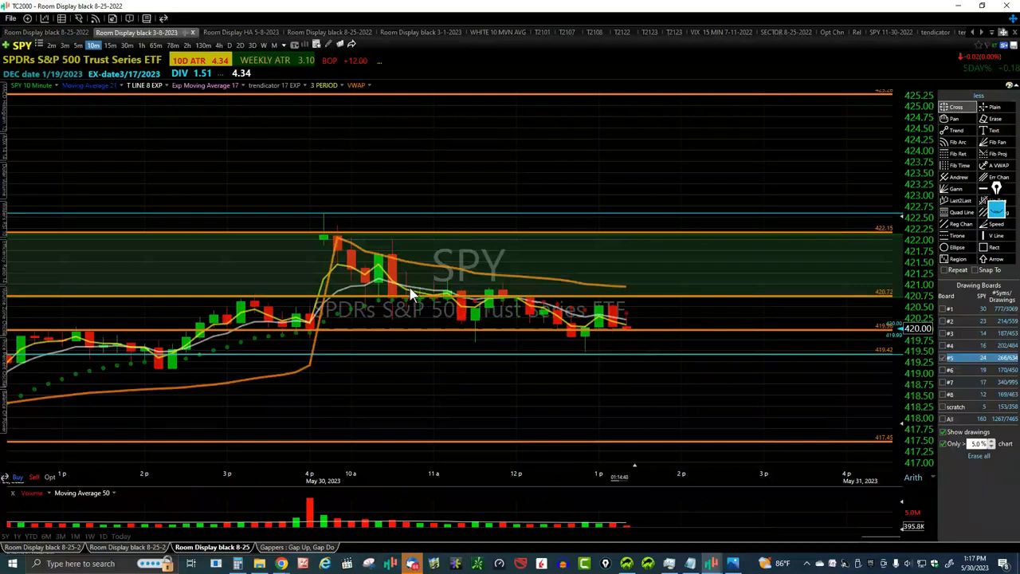
pyautogui.click(458, 296)
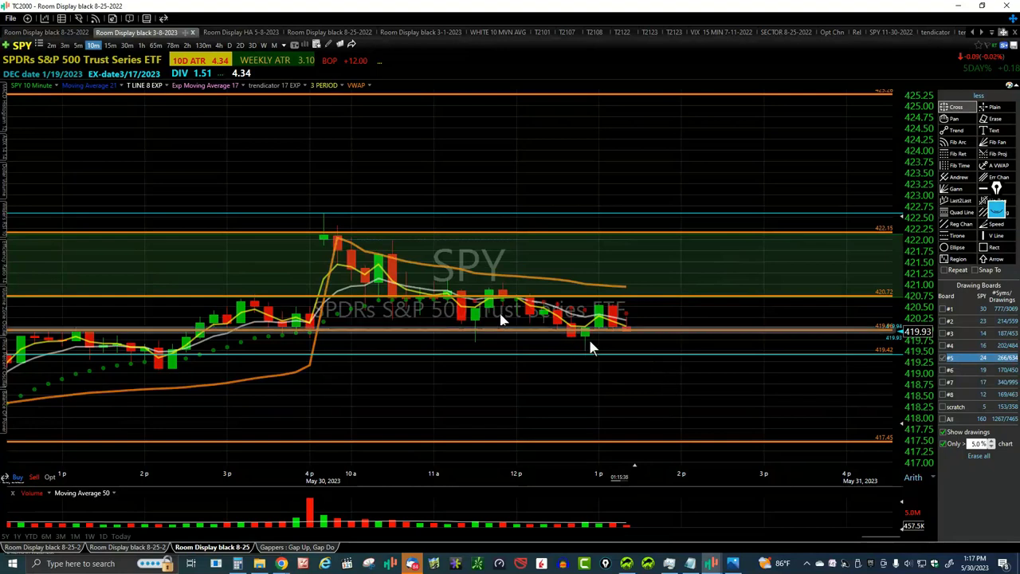
pyautogui.scroll(-1, 658, 373)
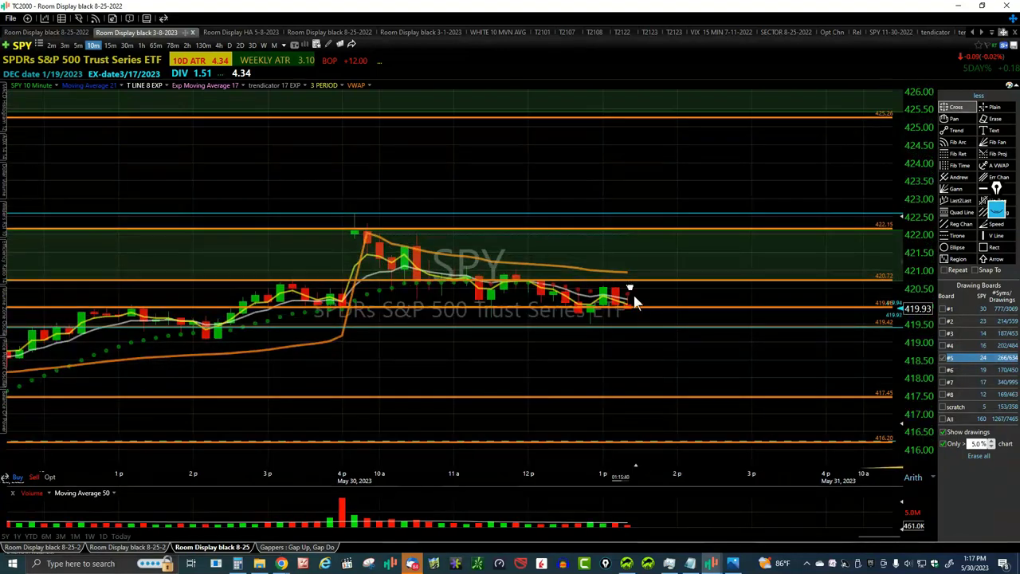
pyautogui.scroll(1, 431, 313)
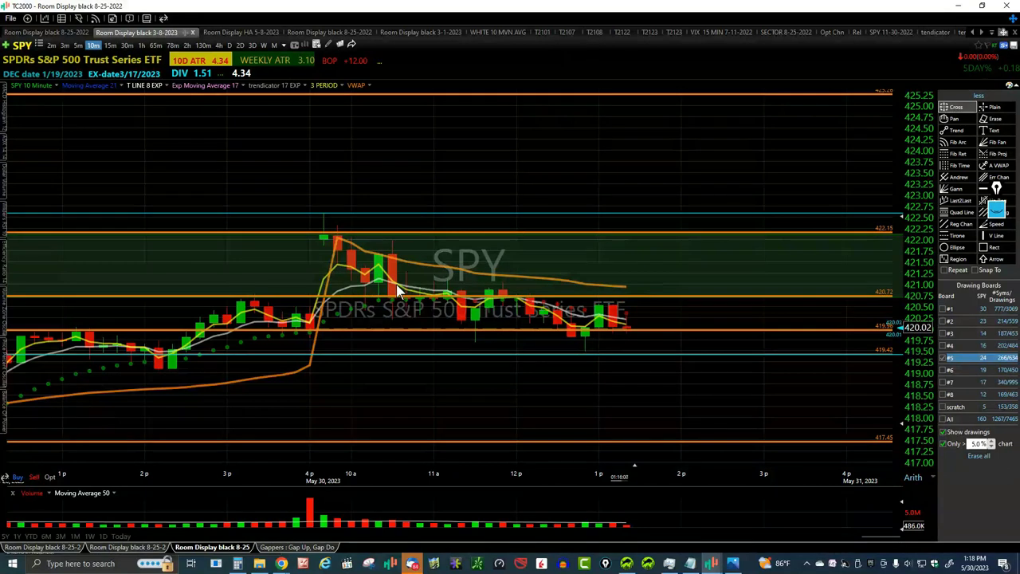
# - Show SPY in 15-minute bars from the prior session through May 30, briefly comparing 10-minute
pyautogui.click(110, 45)
pyautogui.scroll(1, 491, 310)
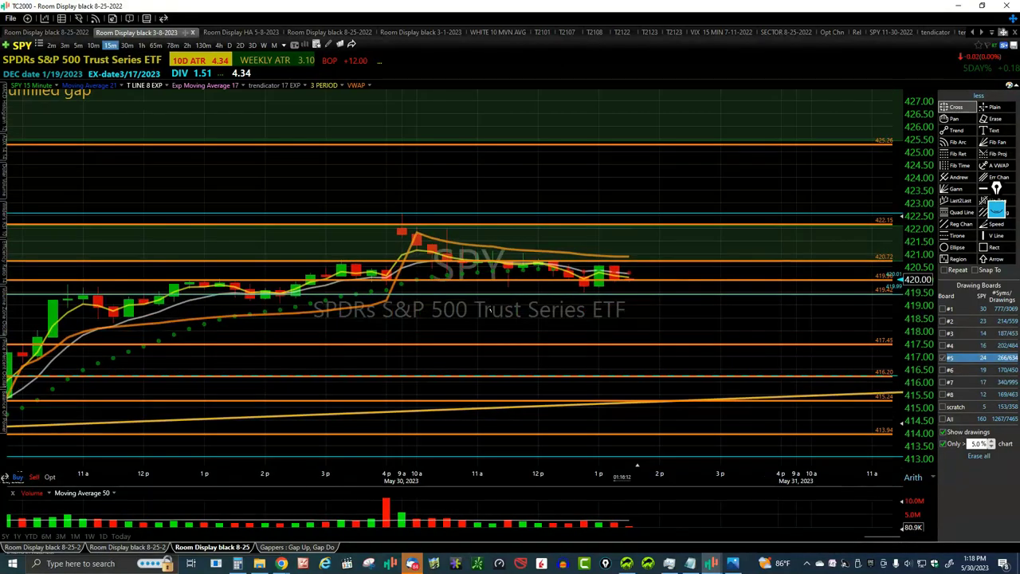
pyautogui.scroll(4, 489, 309)
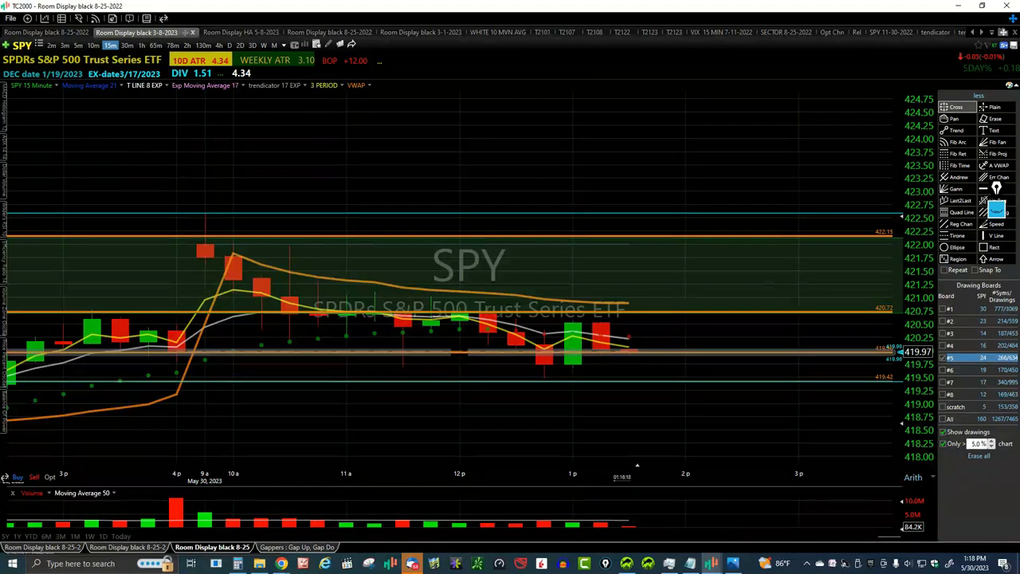
pyautogui.moveTo(460, 395)
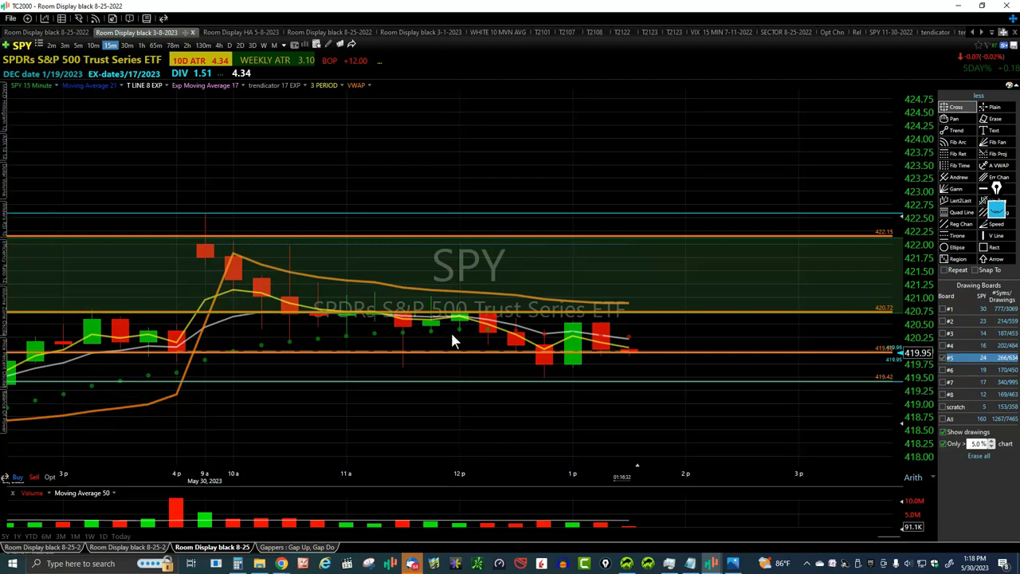
pyautogui.click(93, 45)
pyautogui.scroll(-2, 292, 347)
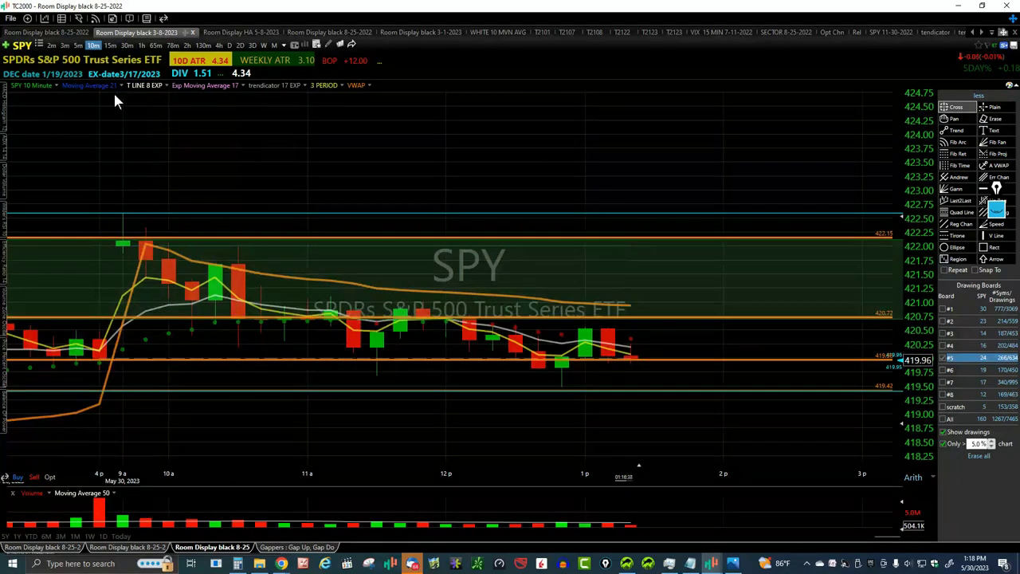
pyautogui.click(110, 46)
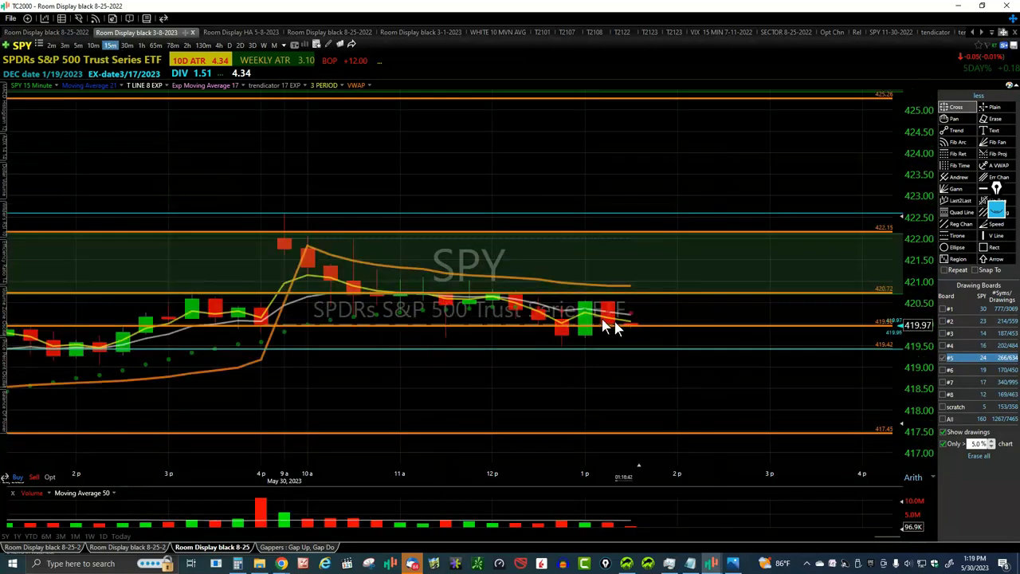
pyautogui.moveTo(635, 329)
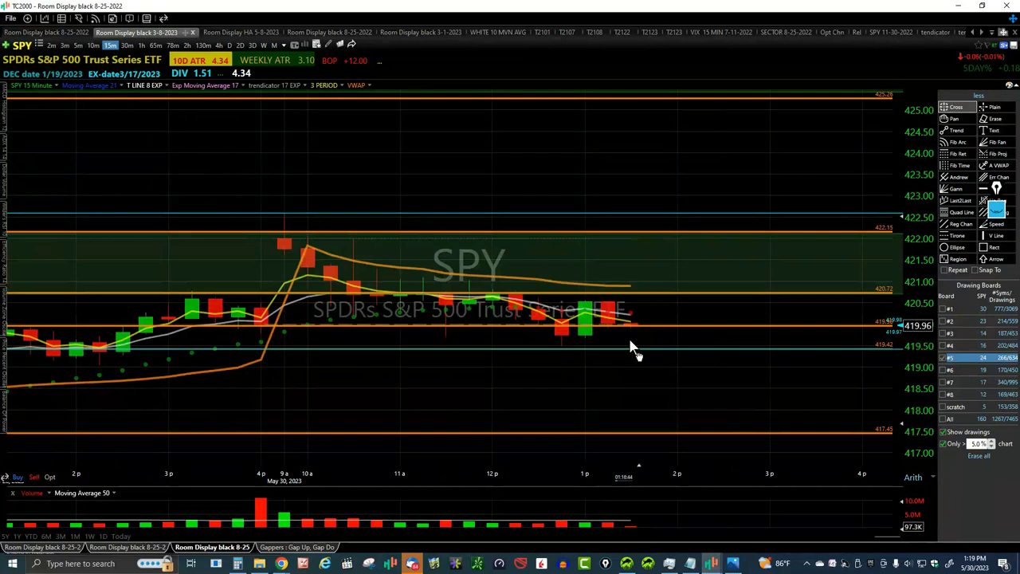
pyautogui.scroll(-2, 666, 337)
pyautogui.scroll(-2, 645, 402)
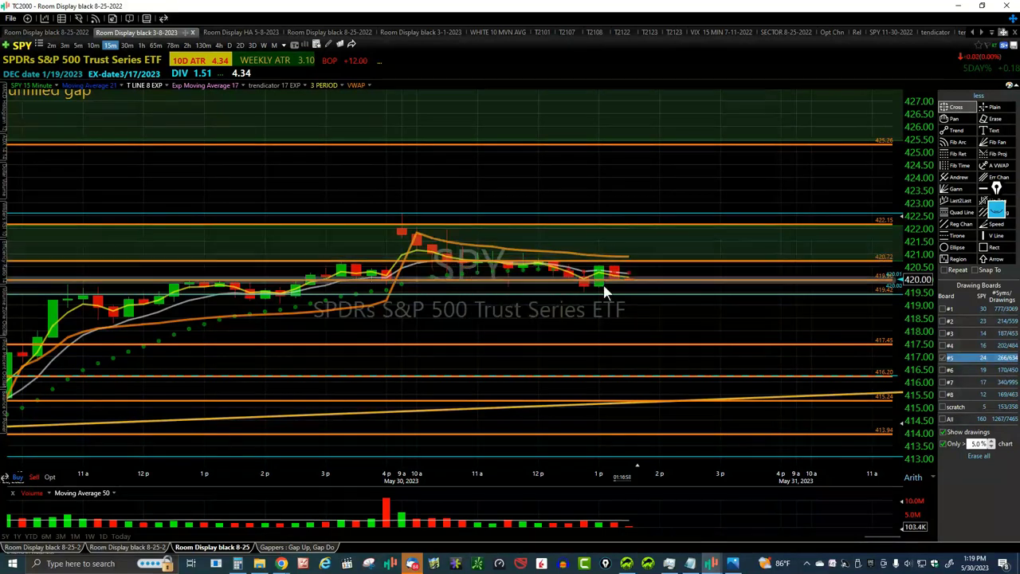
# - Read price data across the recent SPY bars with the crosshair
pyautogui.scroll(-3, 584, 332)
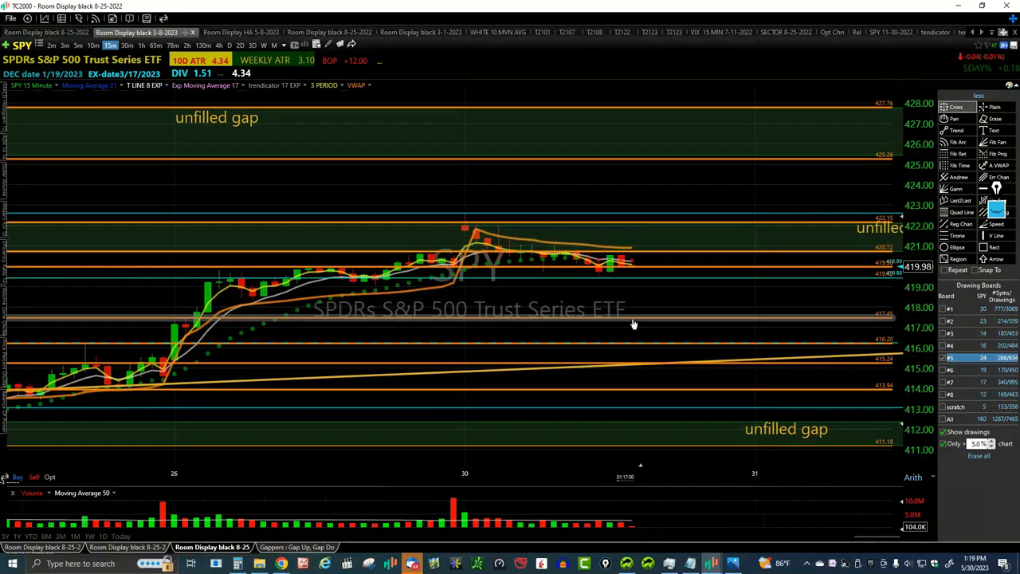
pyautogui.scroll(-1, 615, 321)
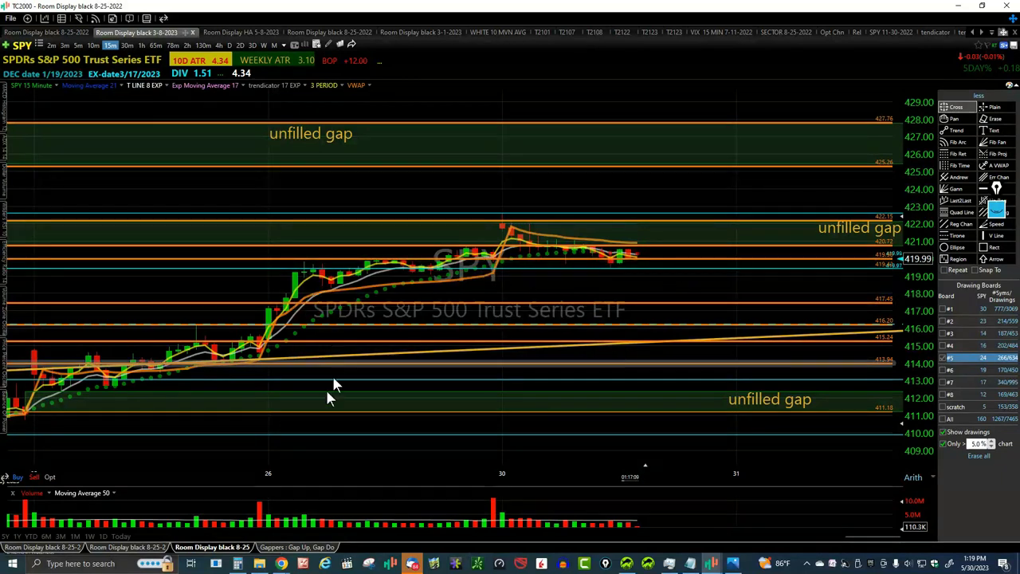
pyautogui.click(313, 452)
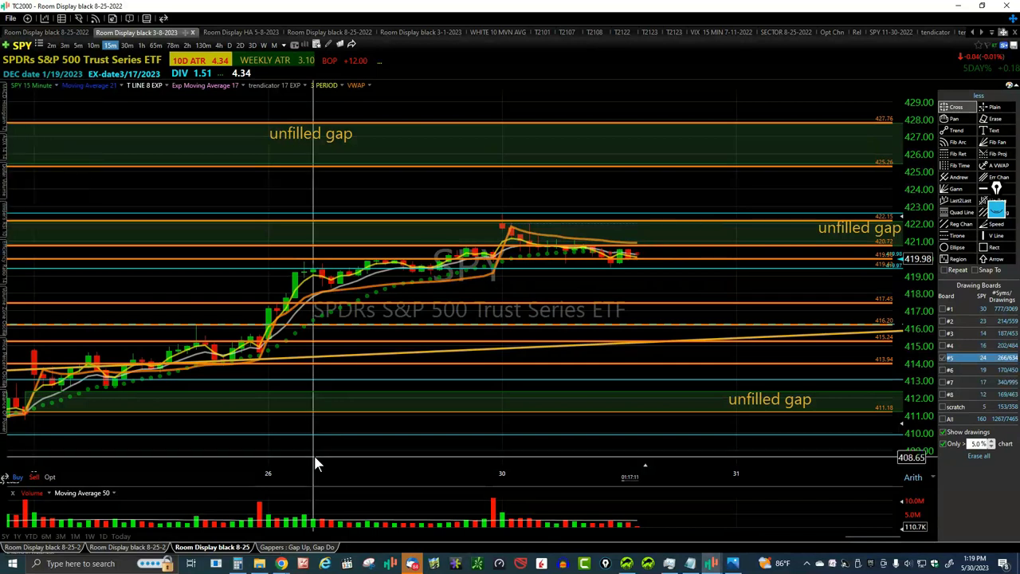
pyautogui.moveTo(314, 455); pyautogui.dragTo(318, 452)
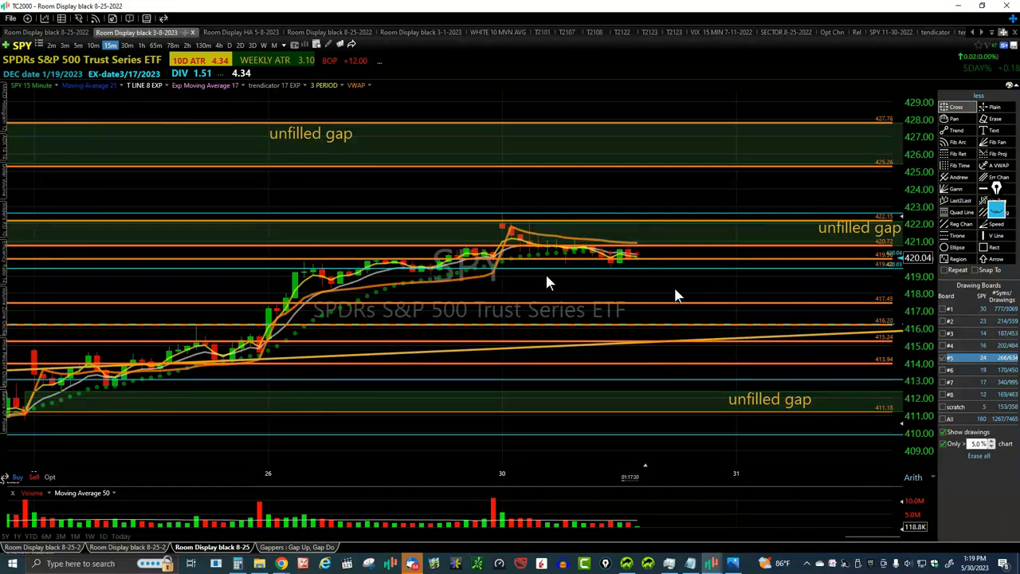
pyautogui.scroll(1, 847, 288)
pyautogui.scroll(1, 847, 288)
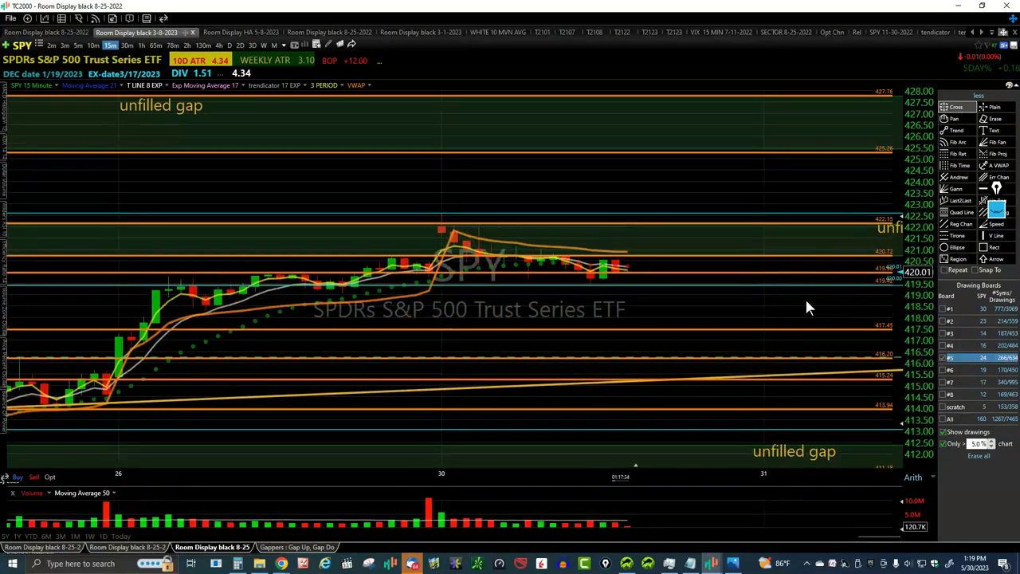
pyautogui.scroll(1, 807, 305)
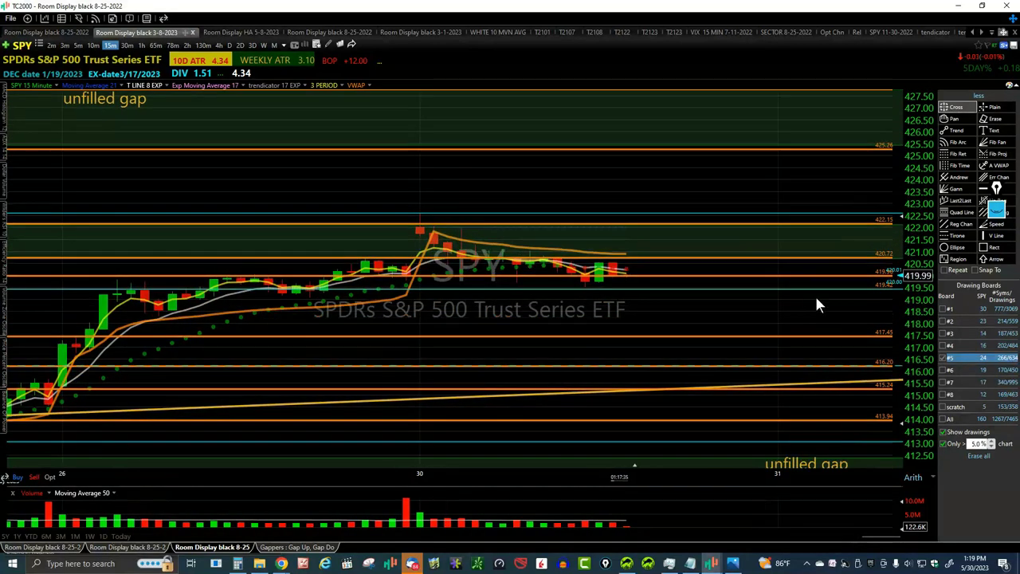
pyautogui.moveTo(867, 157)
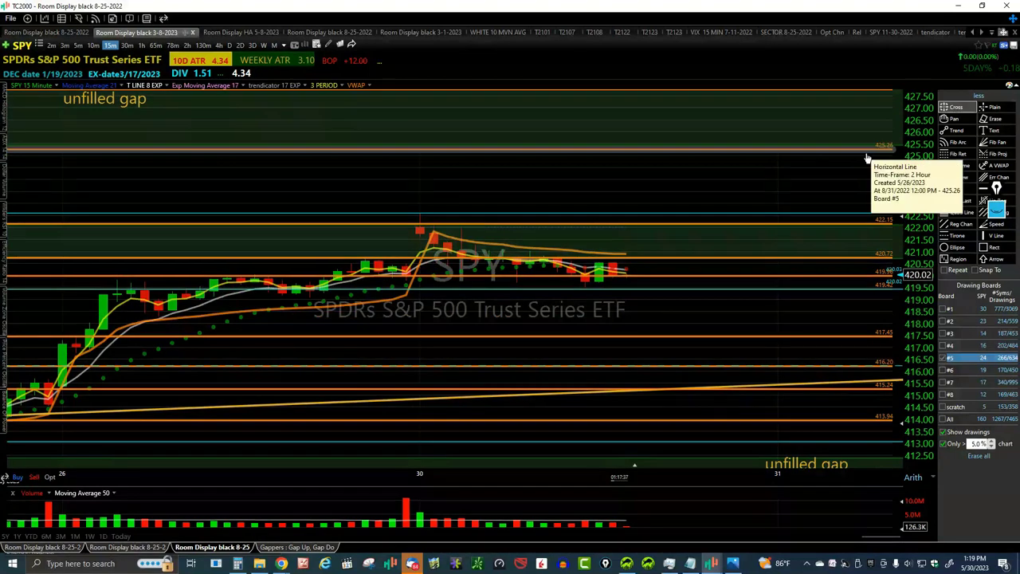
# - Move SPY's drawings to the scratch board and bring up the T2122 New High/Low Ratio chart
pyautogui.scroll(-1, 867, 157)
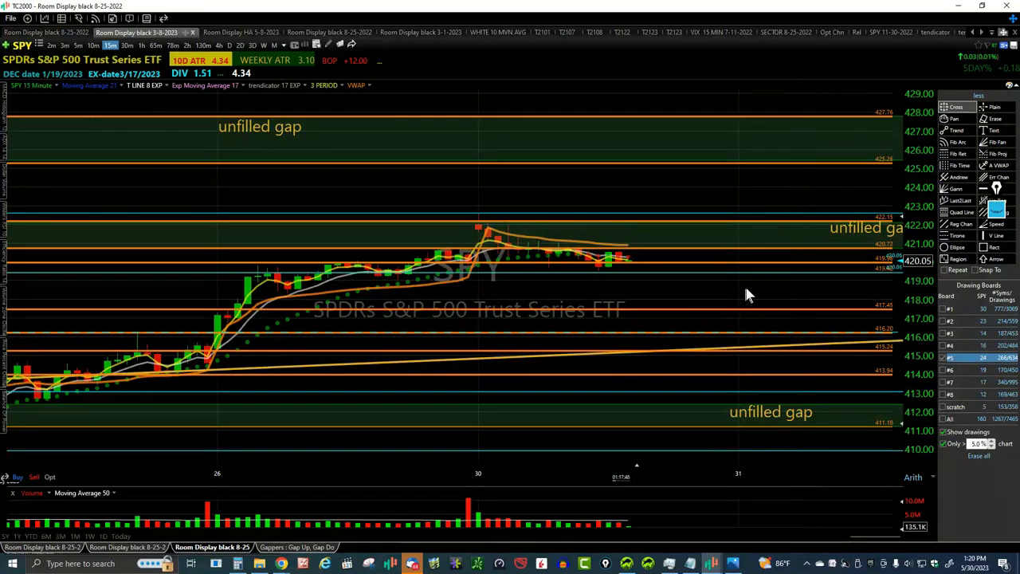
pyautogui.scroll(-2, 744, 288)
pyautogui.scroll(-1, 773, 292)
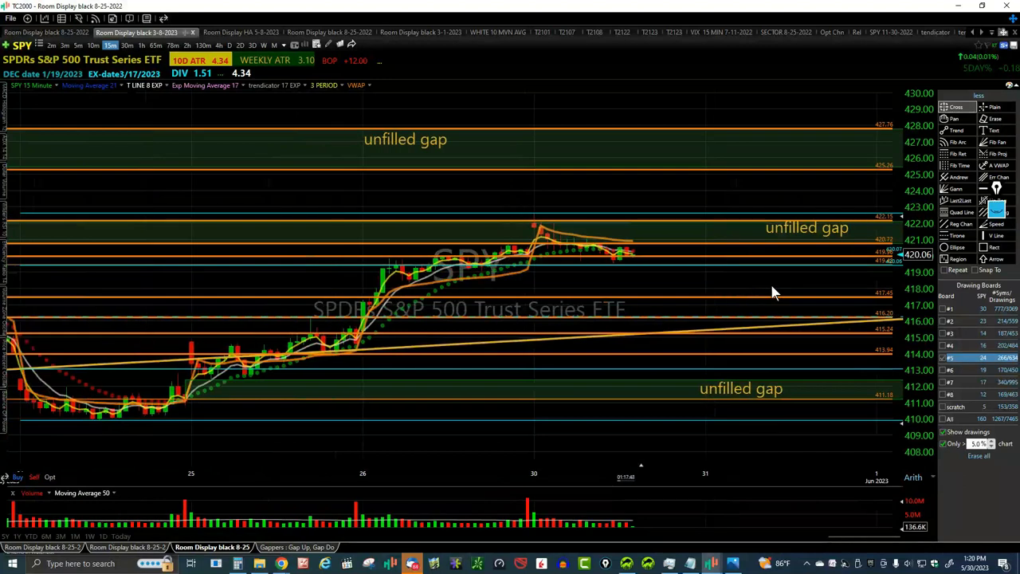
pyautogui.scroll(-1, 772, 292)
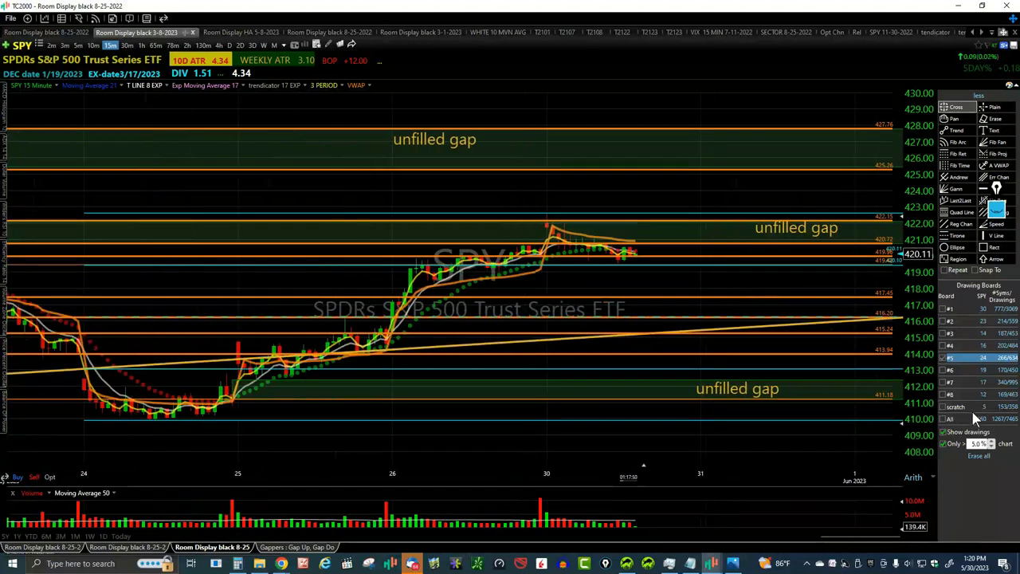
pyautogui.click(955, 407)
pyautogui.scroll(-1, 658, 153)
pyautogui.scroll(-1, 656, 148)
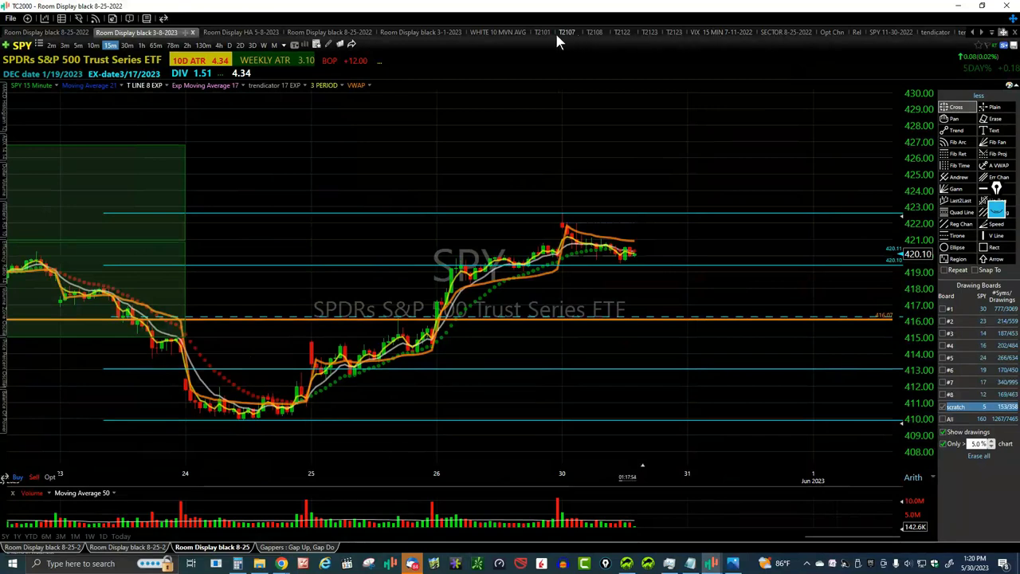
pyautogui.click(622, 36)
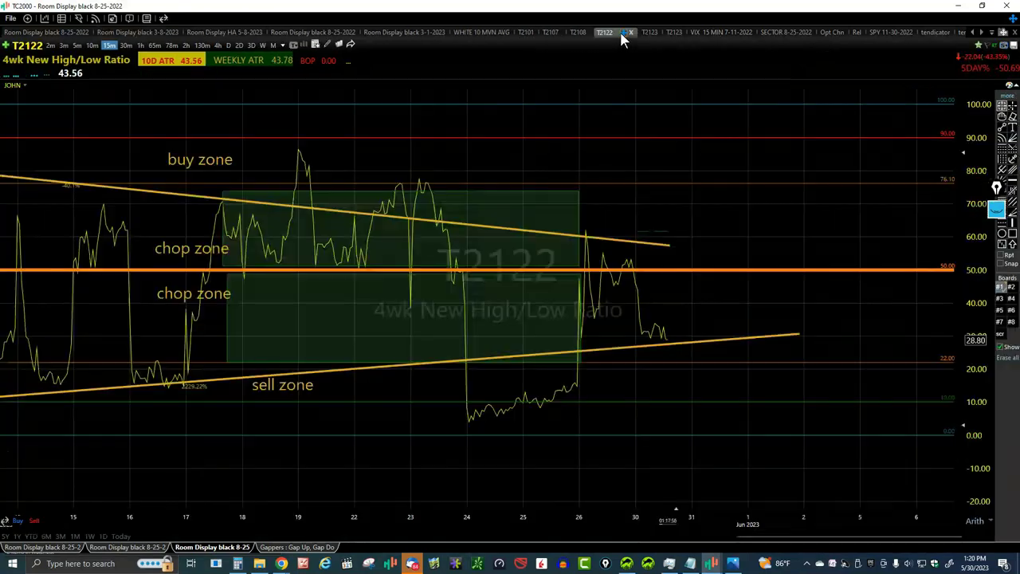
# - Zoom out the T2122 chart, then bring up the T2123 Cum 4-Week New Hi-Low chart
pyautogui.scroll(-1, 715, 356)
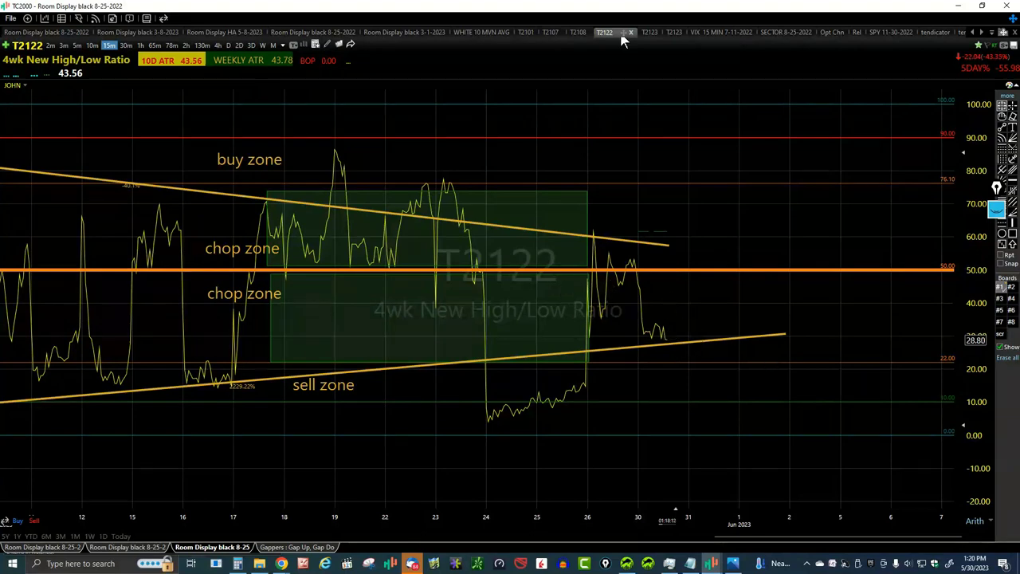
pyautogui.click(649, 33)
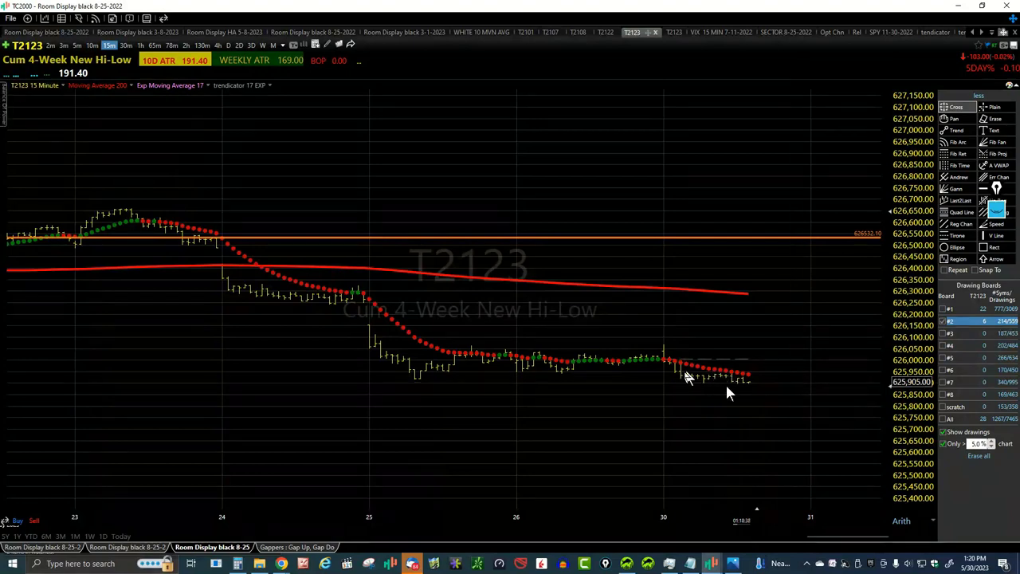
# - Glance back at T2122, then return to the 15-minute SPY chart with its scratch-board drawings
pyautogui.scroll(2, 777, 380)
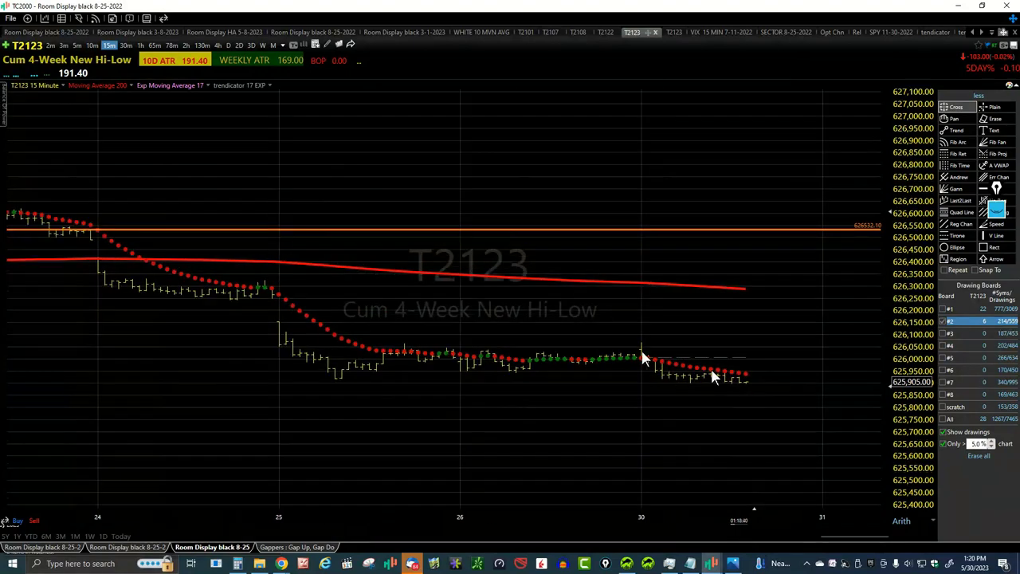
pyautogui.scroll(-2, 708, 354)
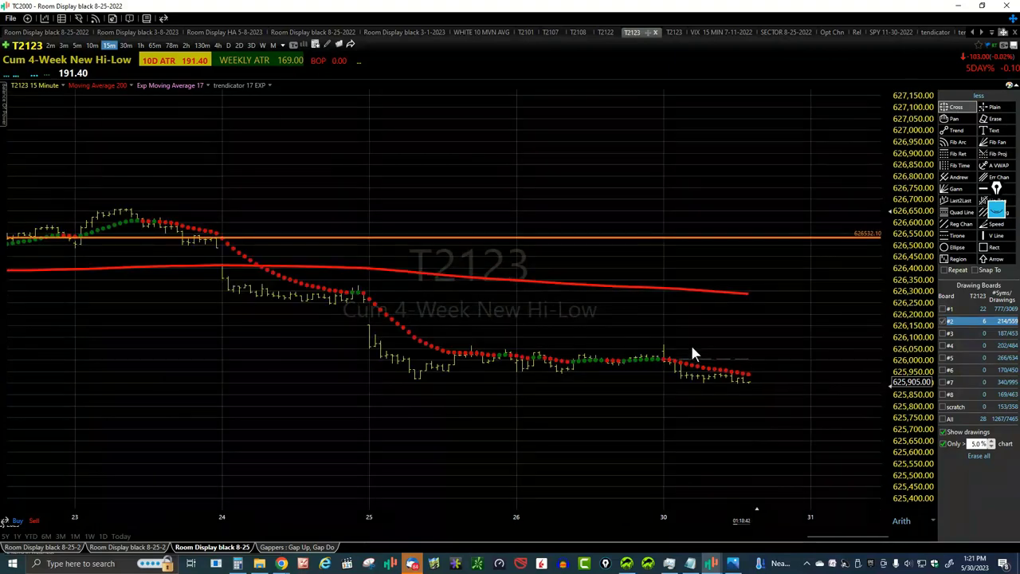
pyautogui.scroll(-1, 739, 342)
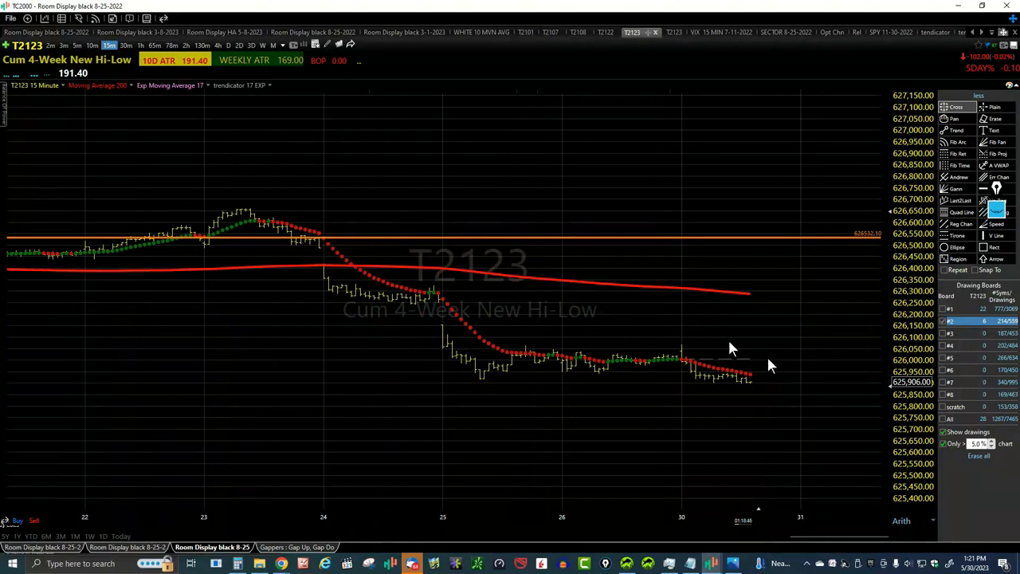
pyautogui.scroll(1, 772, 368)
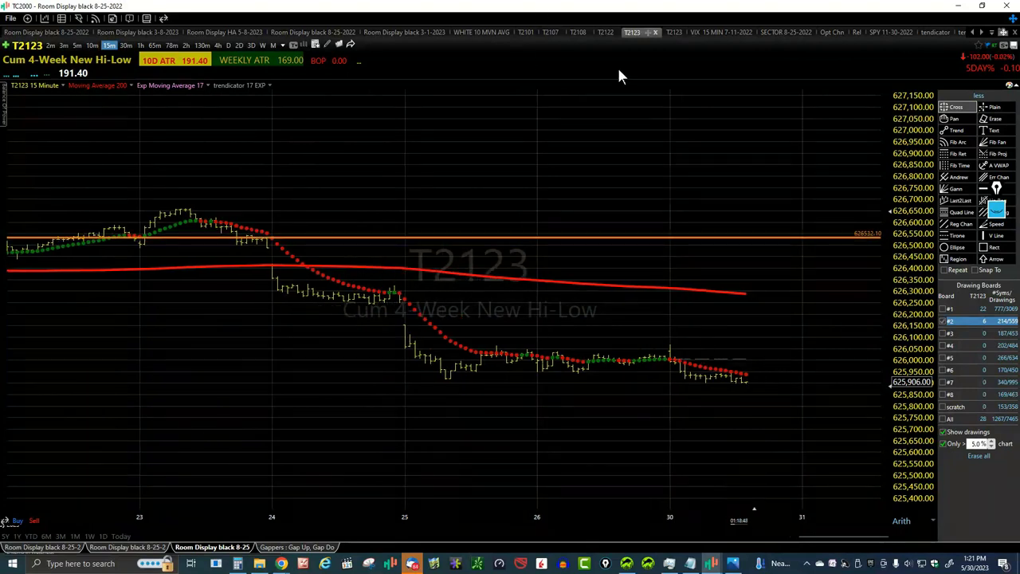
pyautogui.click(604, 32)
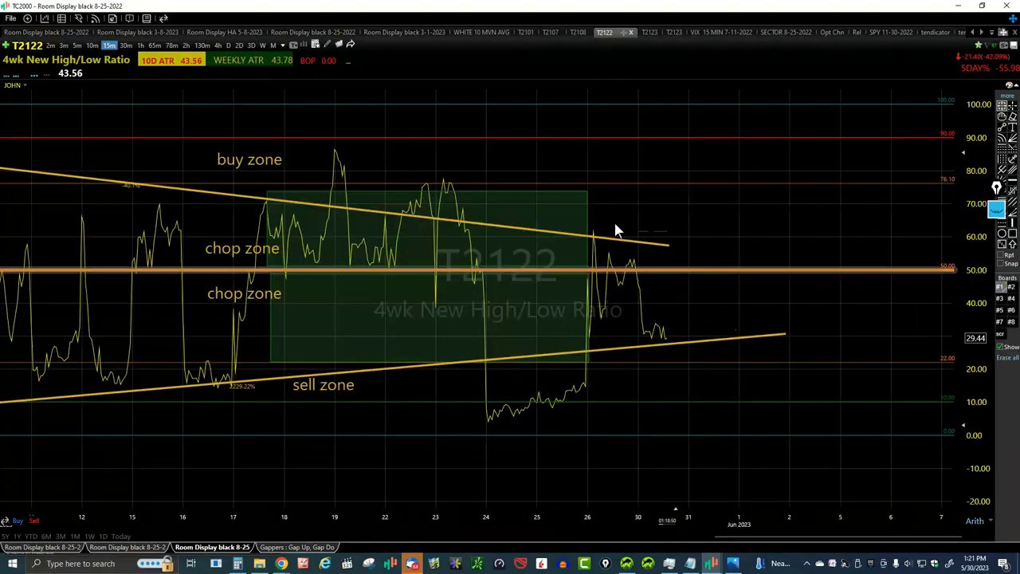
pyautogui.click(156, 33)
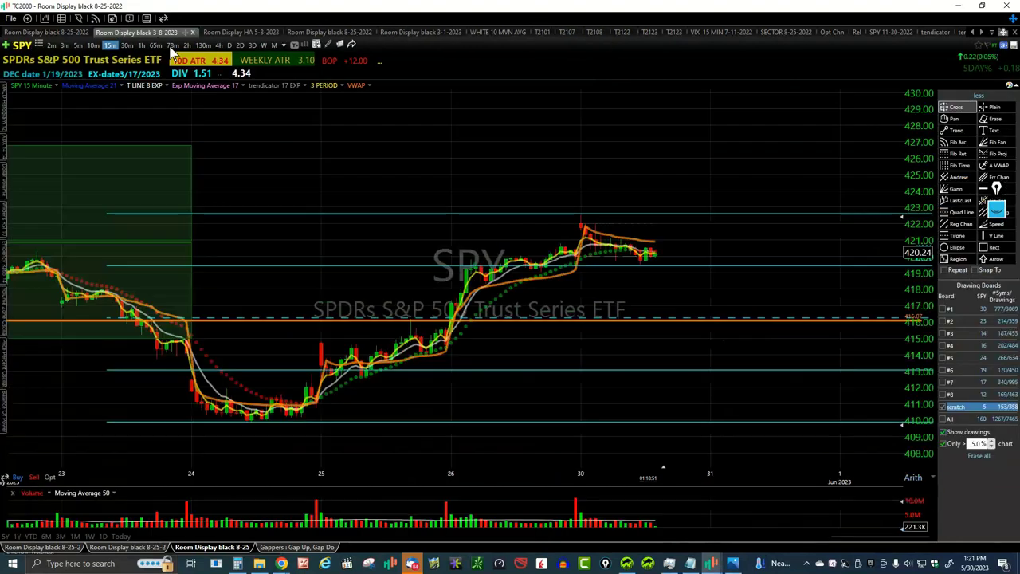
pyautogui.scroll(-3, 711, 313)
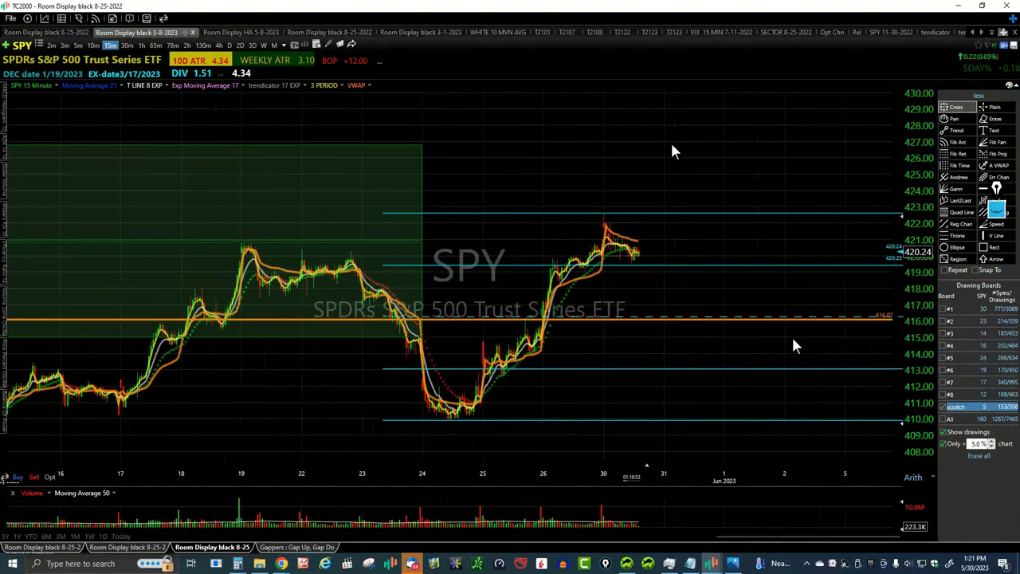
# - Load the FNGU symbol and set its chart to hourly bars
pyautogui.write('f')
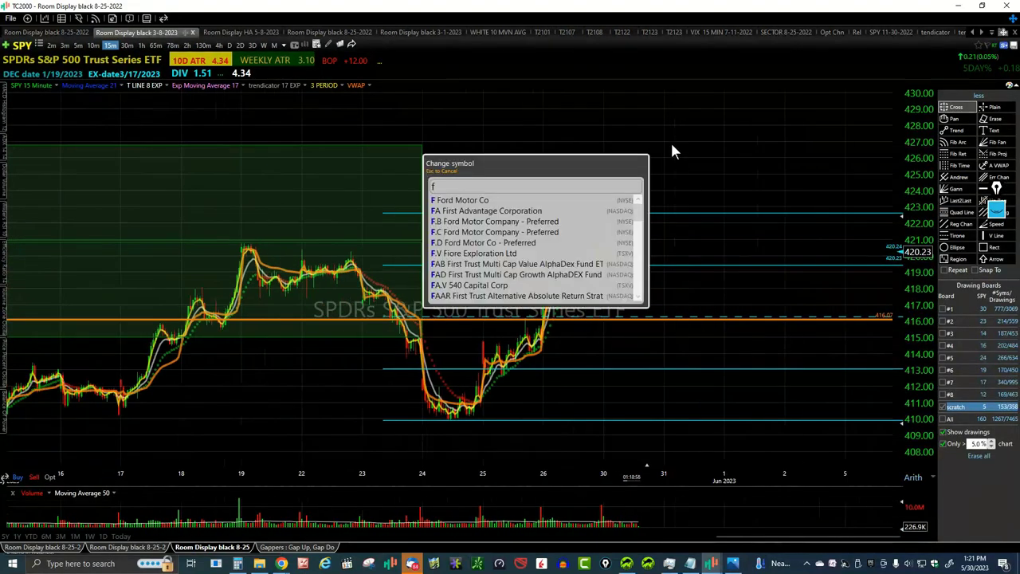
pyautogui.write('ngu')
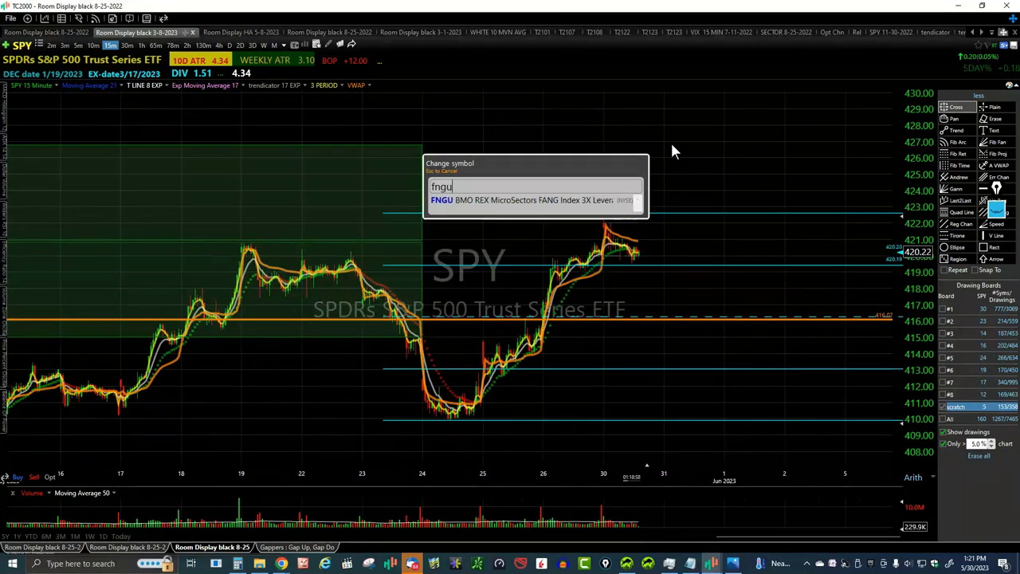
pyautogui.press('Return')
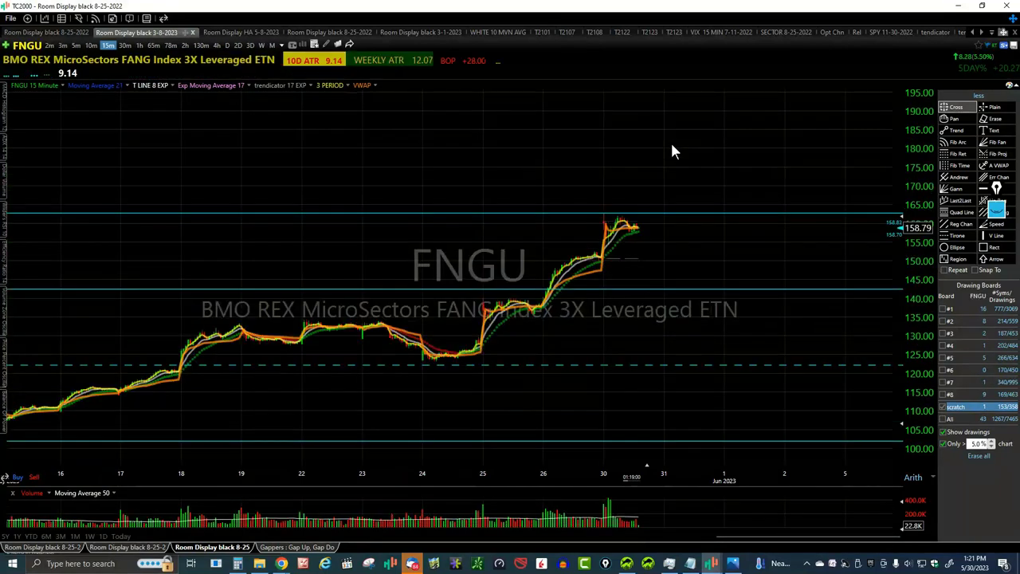
pyautogui.scroll(2, 701, 199)
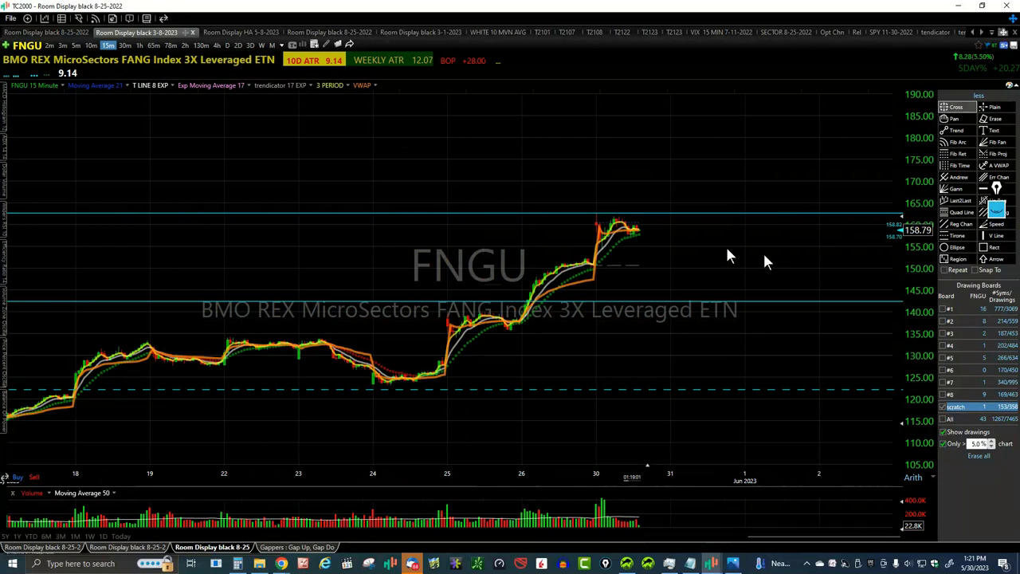
pyautogui.scroll(2, 728, 255)
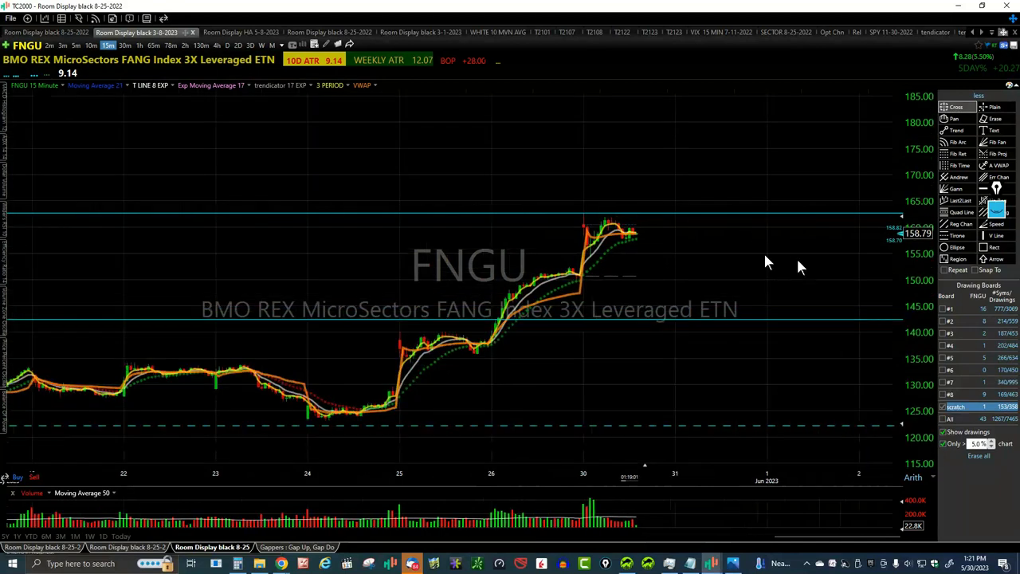
pyautogui.scroll(1, 766, 255)
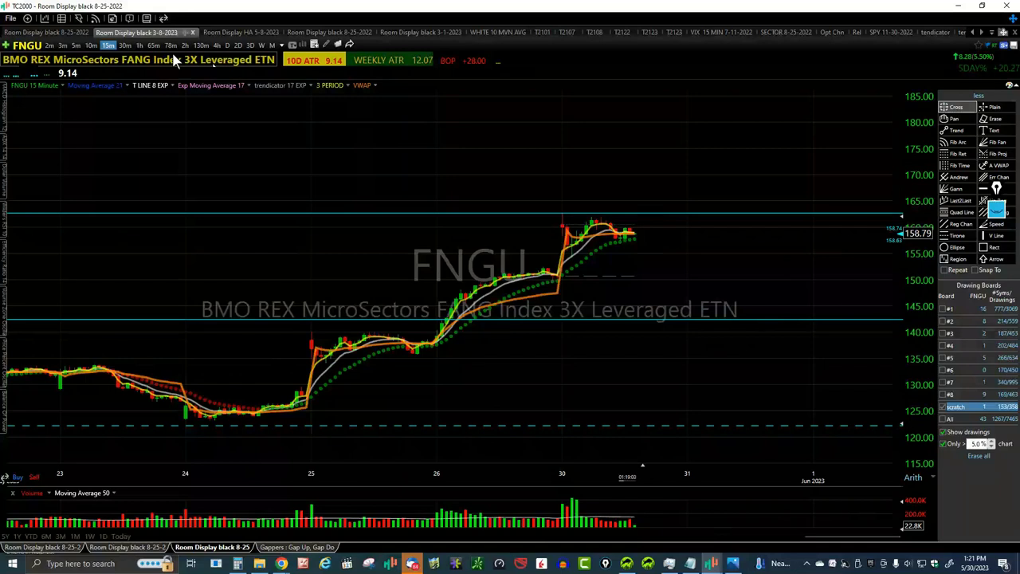
pyautogui.press('h')
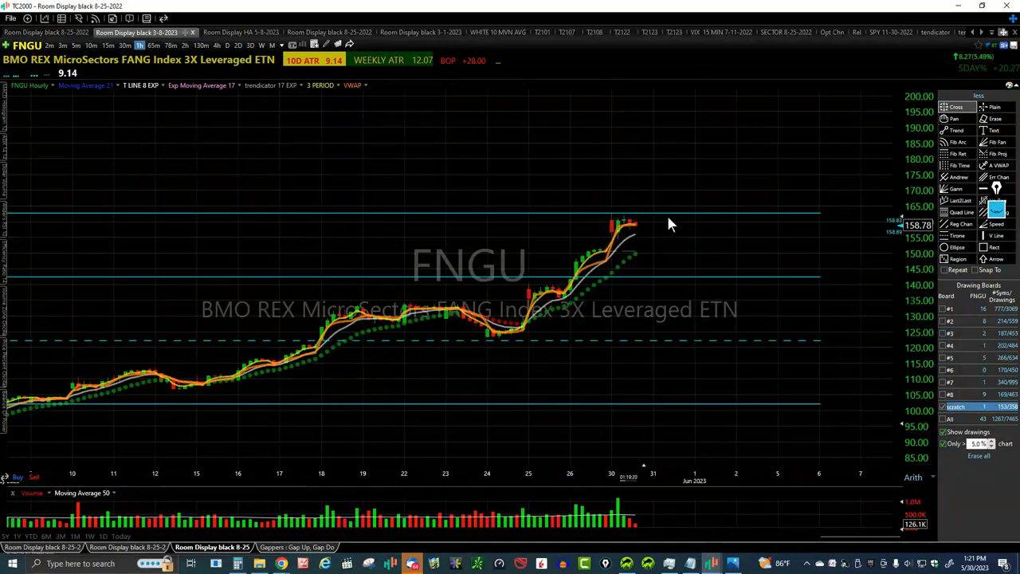
pyautogui.scroll(2, 667, 221)
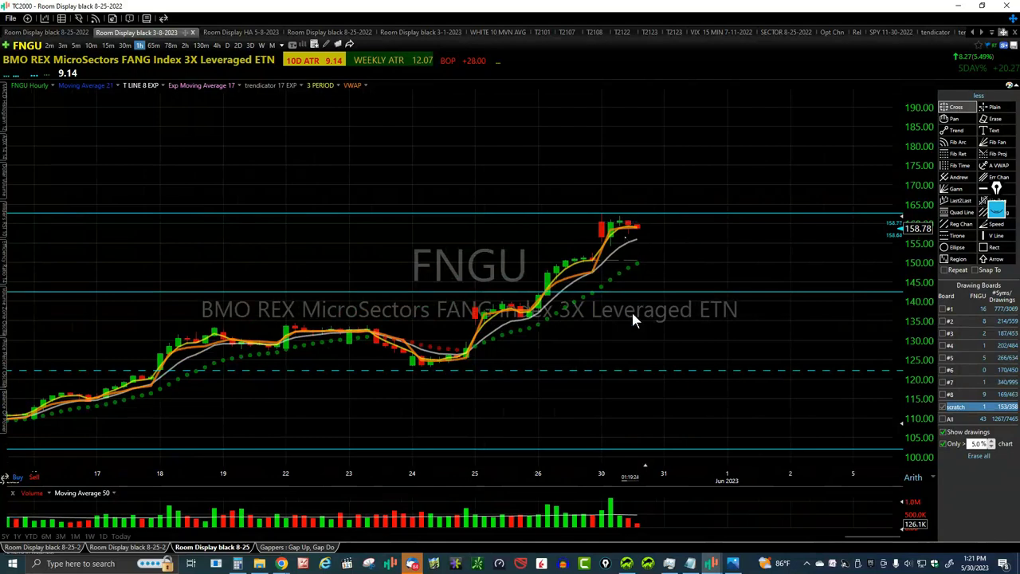
pyautogui.scroll(-1, 322, 379)
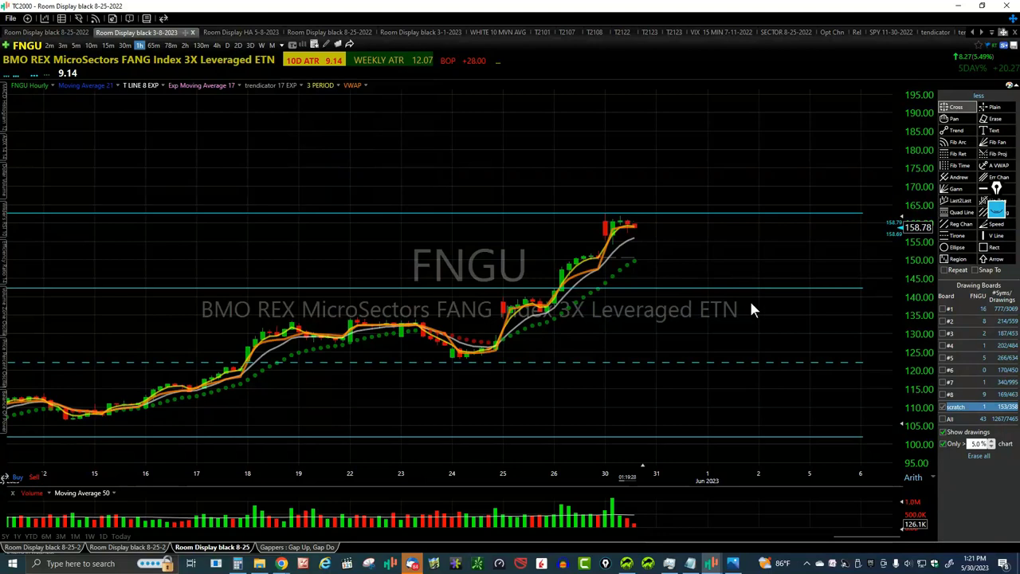
pyautogui.scroll(-1, 761, 309)
pyautogui.scroll(-1, 768, 311)
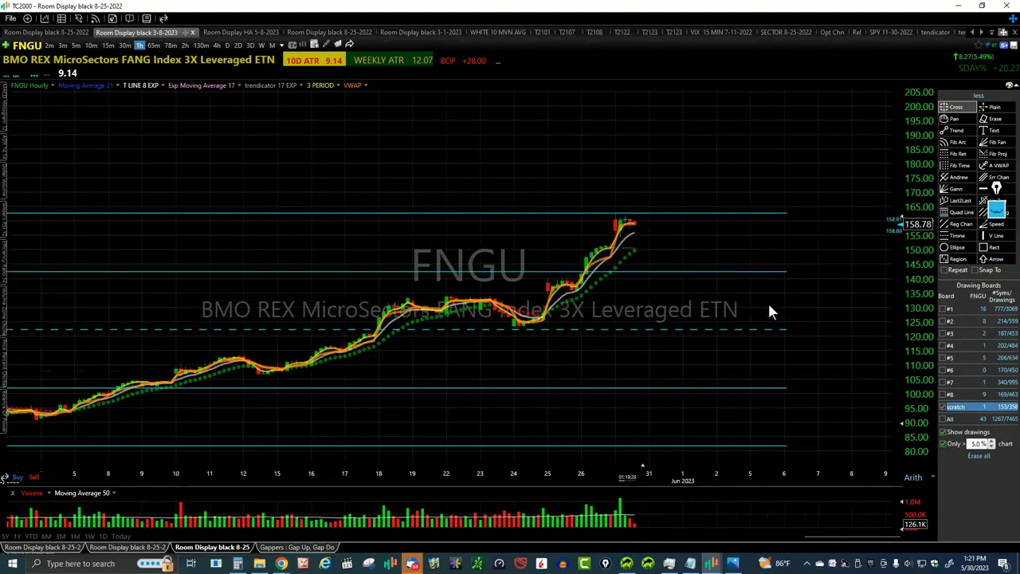
pyautogui.scroll(-2, 768, 309)
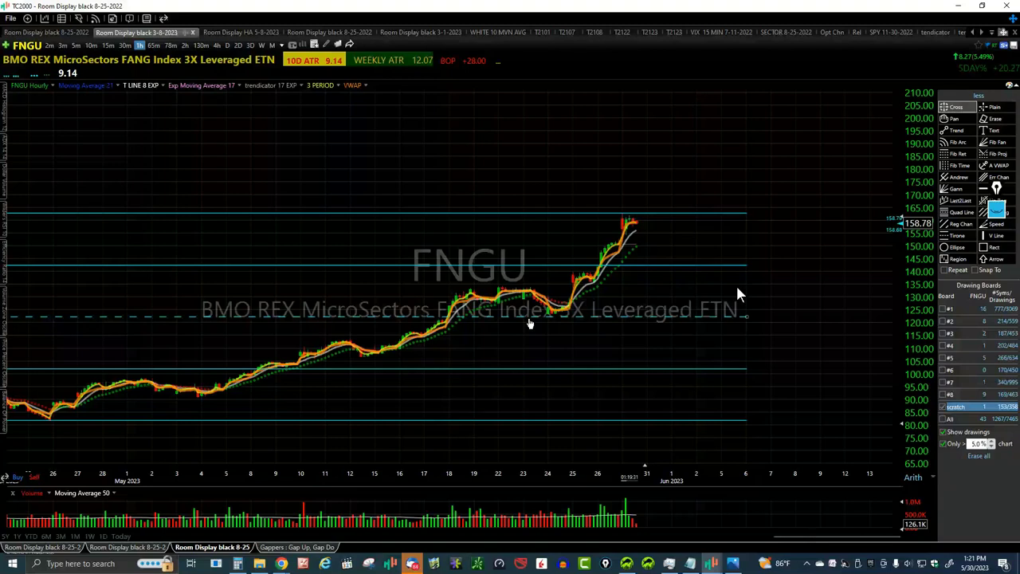
pyautogui.scroll(-2, 735, 294)
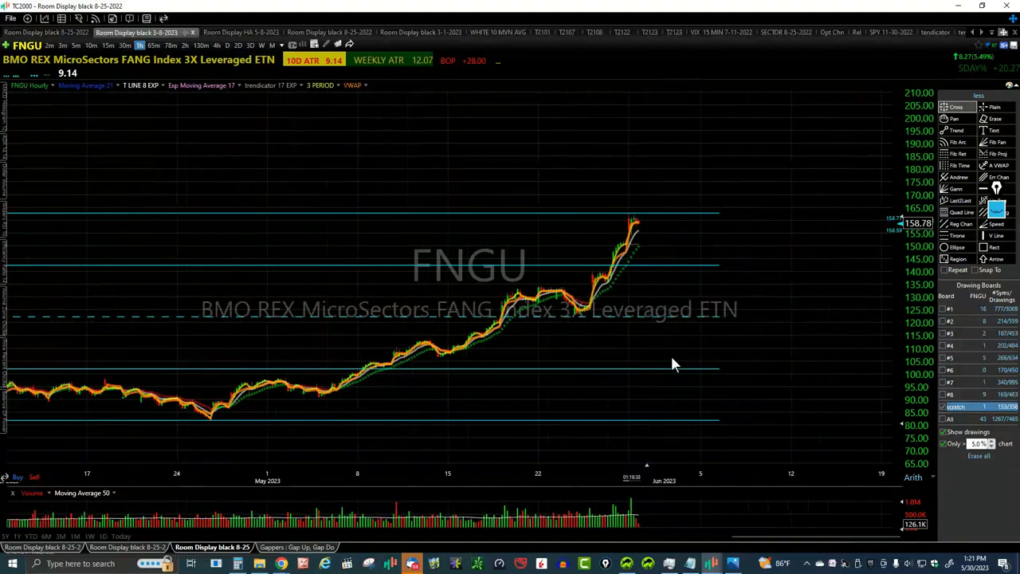
pyautogui.scroll(2, 747, 365)
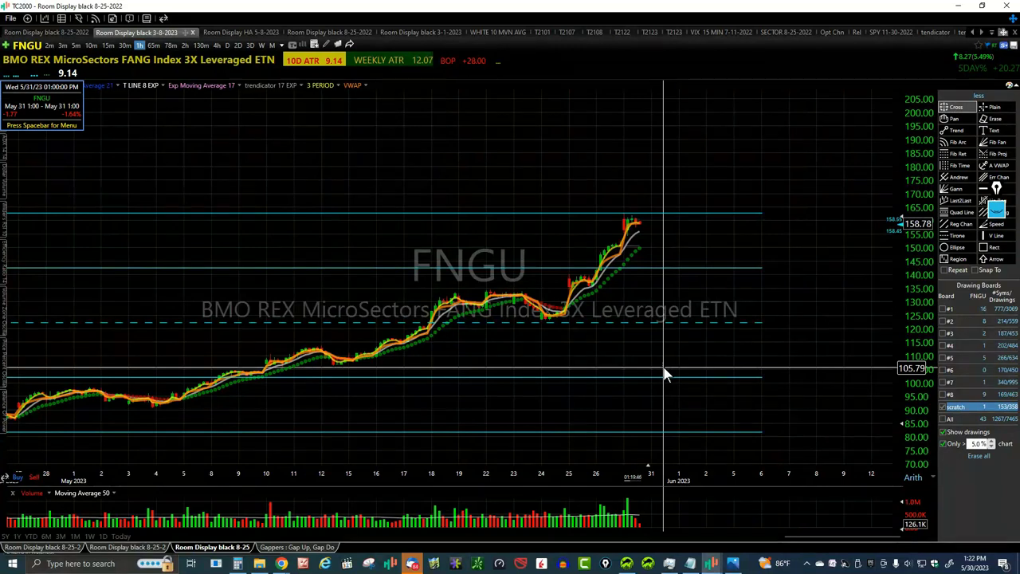
pyautogui.scroll(3, 751, 355)
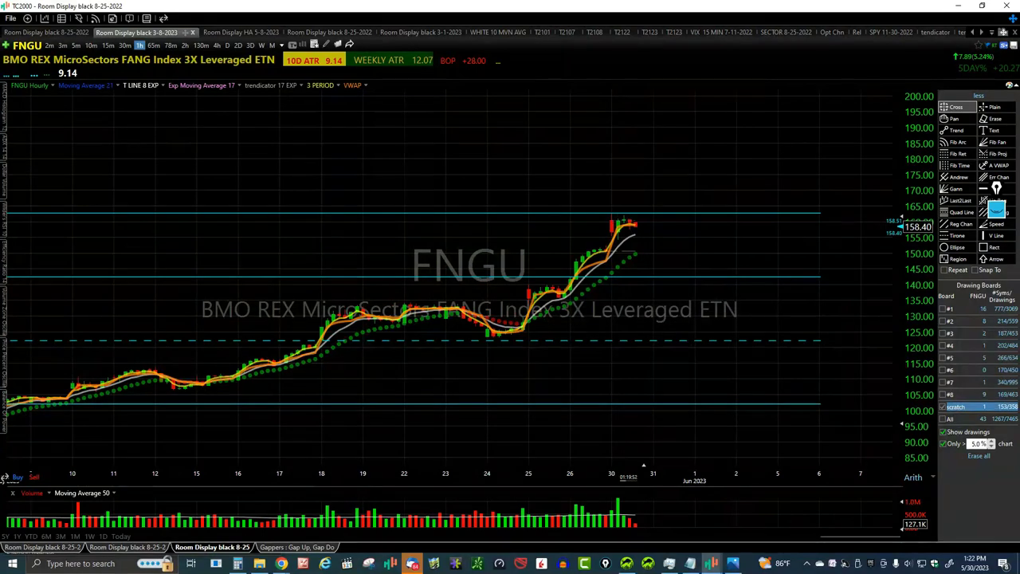
pyautogui.hotkey('alt', 'Tab')
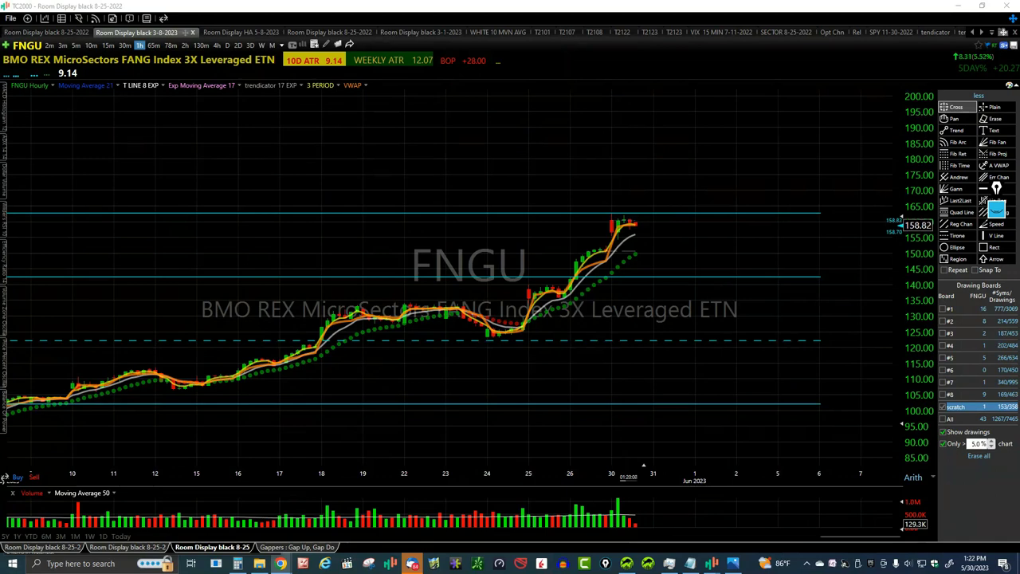
# - Load SPY on the hourly chart
pyautogui.write('s')
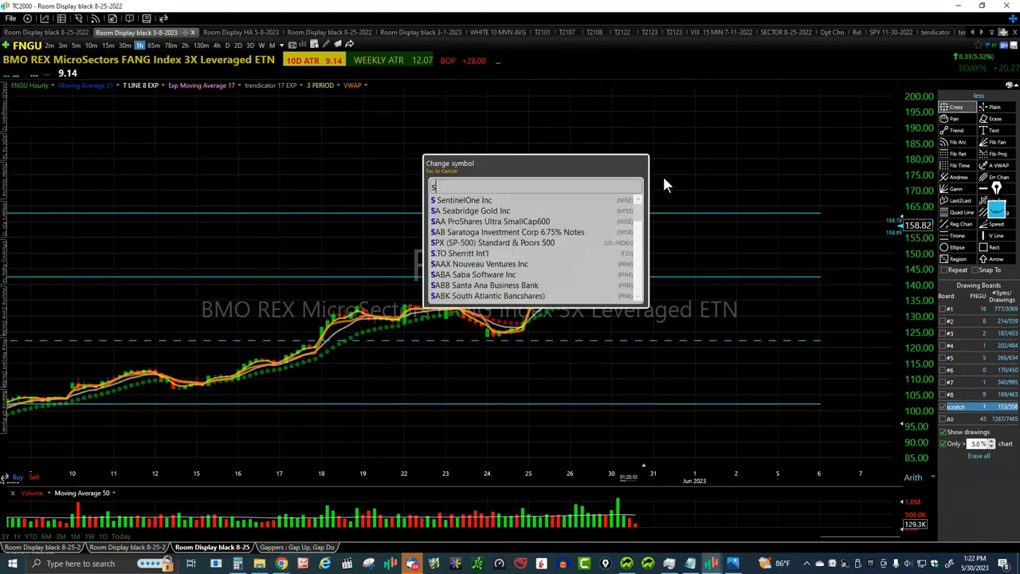
pyautogui.write('py')
pyautogui.press('Return')
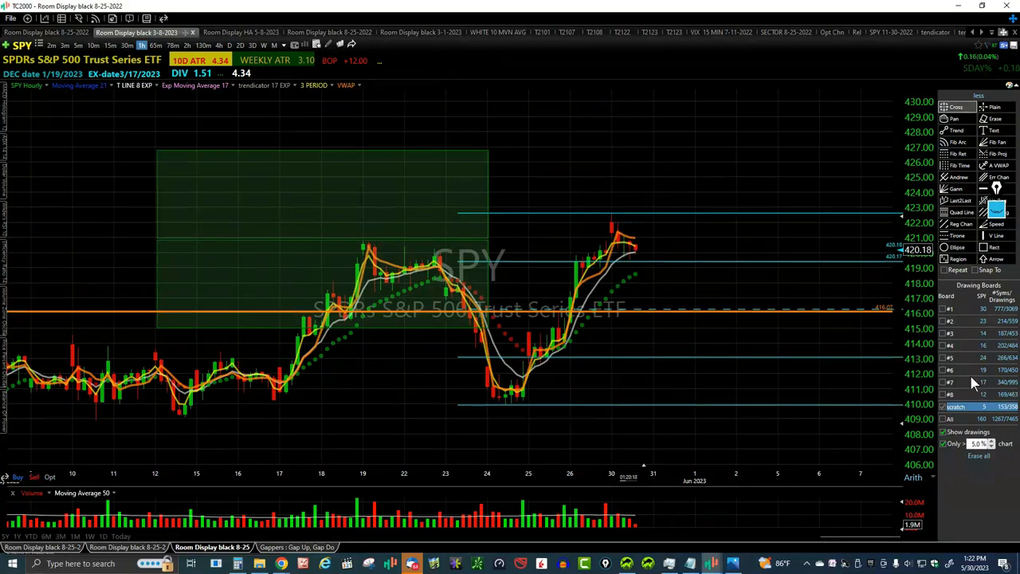
pyautogui.scroll(1, 763, 343)
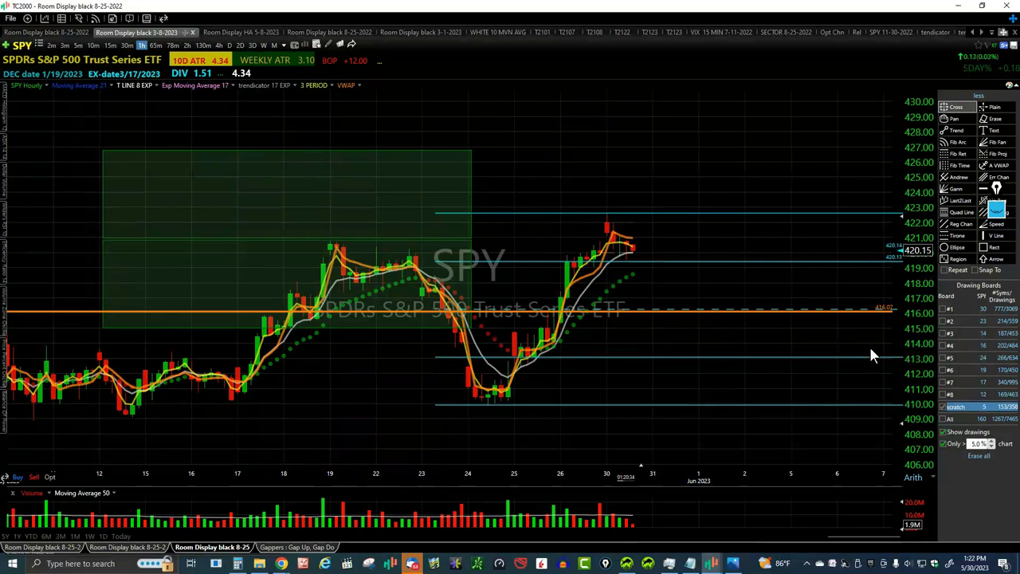
# - Measure SPY's price change across a few recent bars and zoom in on the latest days
pyautogui.moveTo(871, 345)
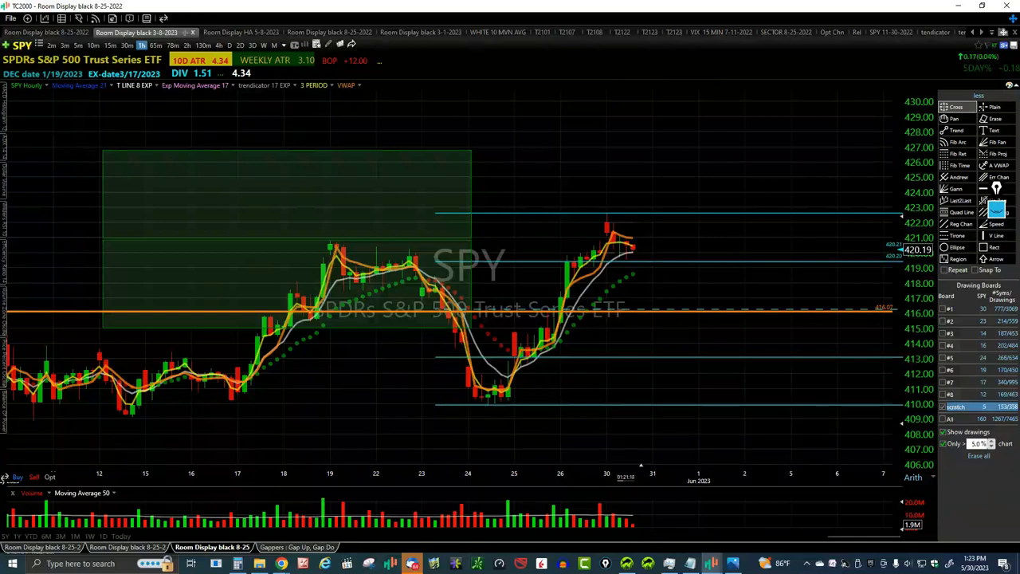
pyautogui.moveTo(844, 334); pyautogui.dragTo(872, 313)
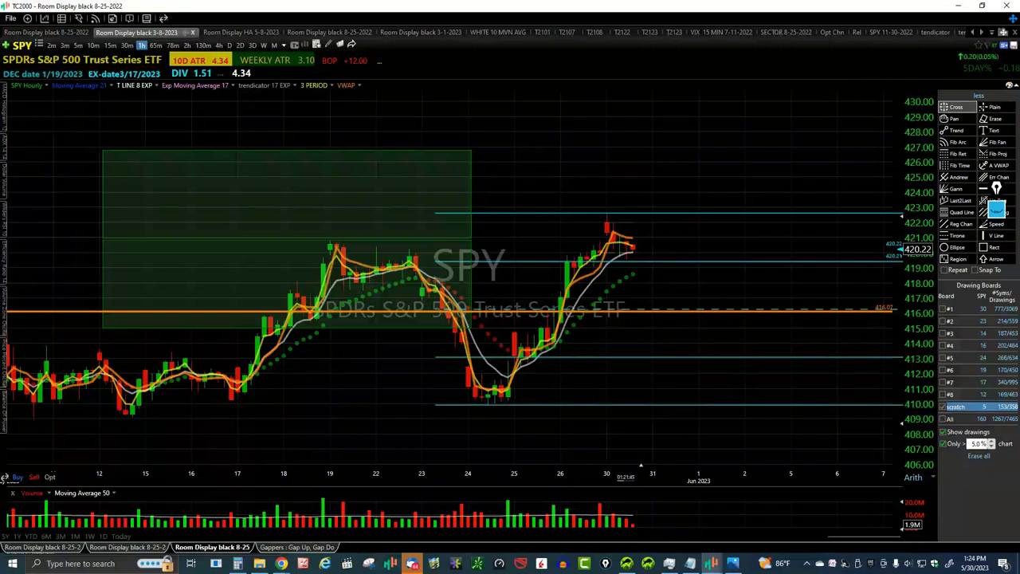
pyautogui.scroll(2, 869, 444)
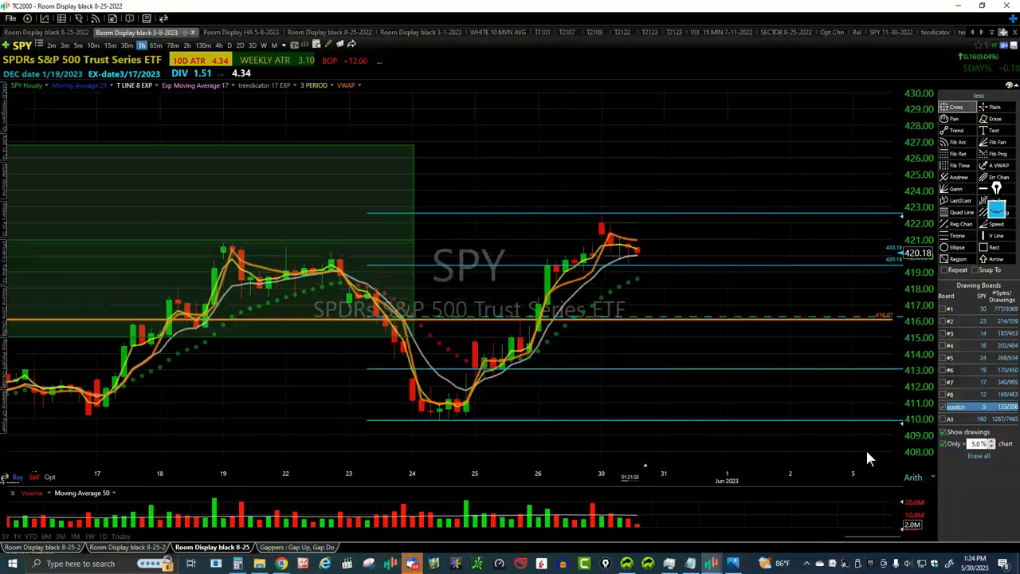
pyautogui.scroll(2, 865, 448)
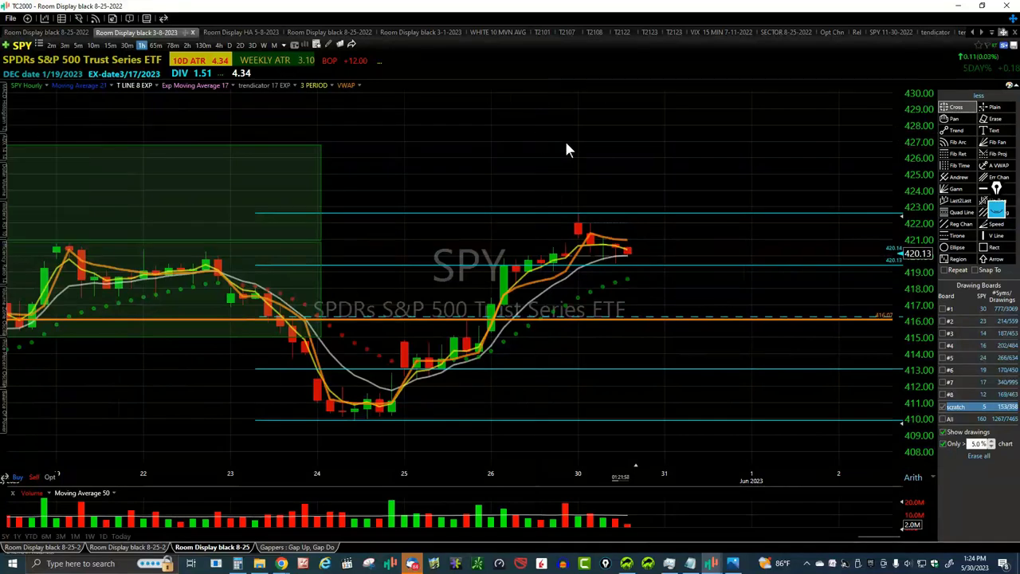
pyautogui.scroll(1, 693, 165)
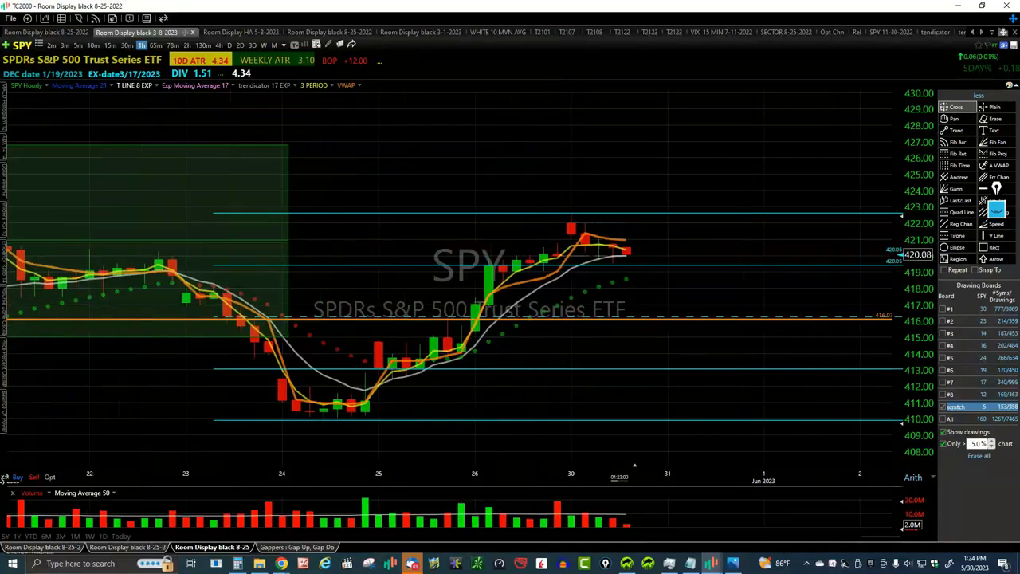
pyautogui.scroll(-1, 725, 179)
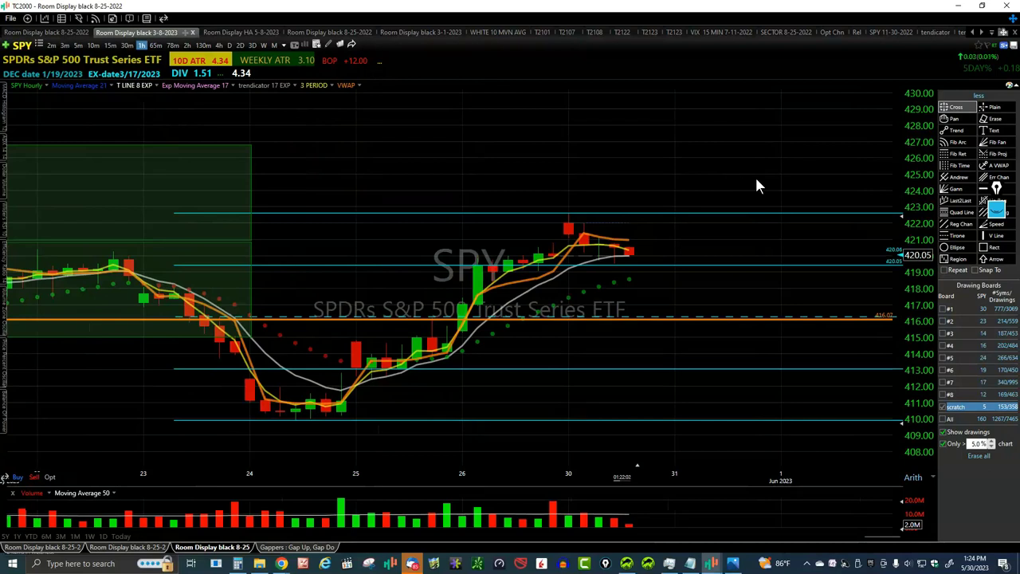
pyautogui.scroll(1, 756, 184)
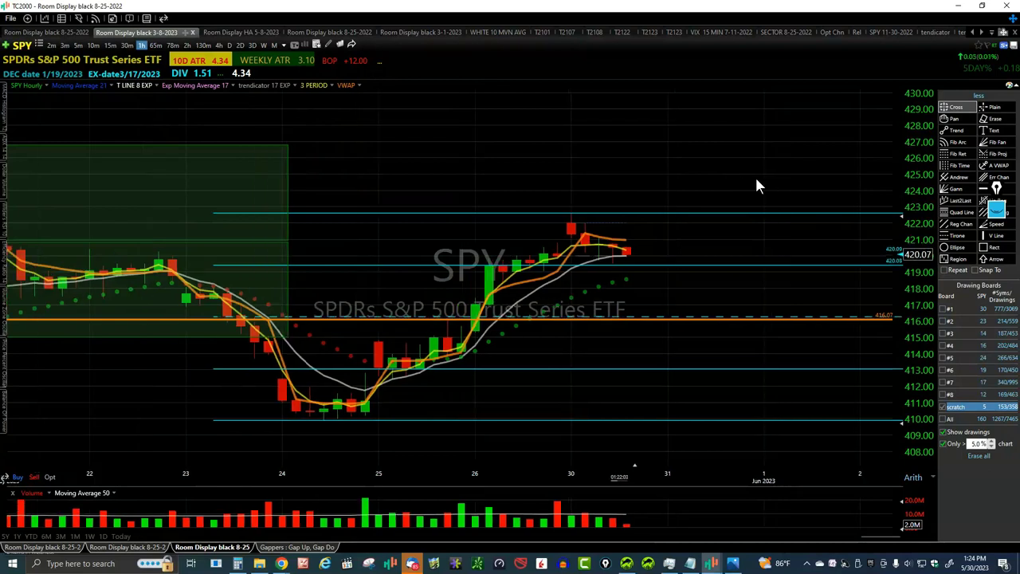
# - Load QQQ on the hourly chart and read the price and date of a recent bar
pyautogui.write('QQQ')
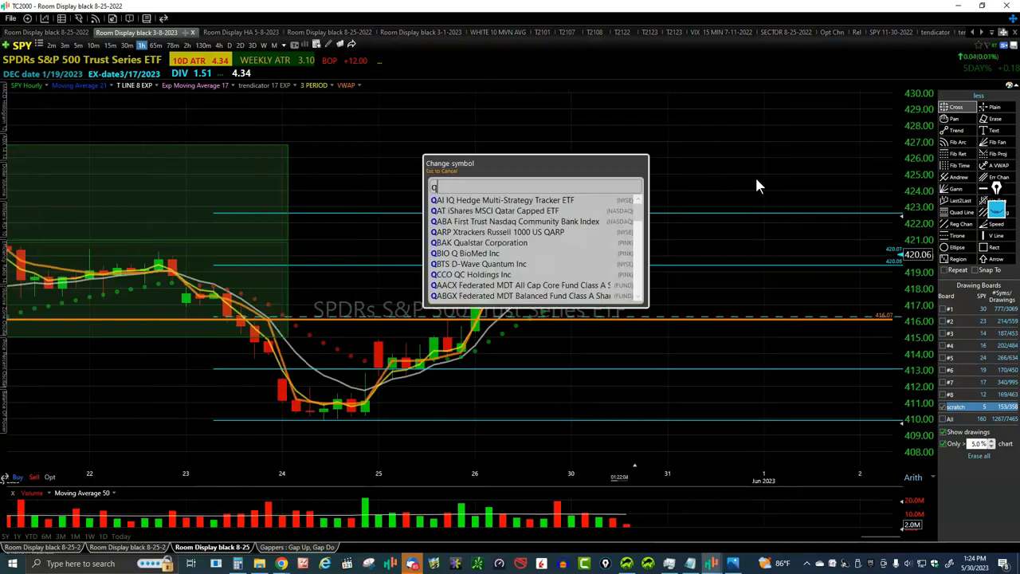
pyautogui.press('Return')
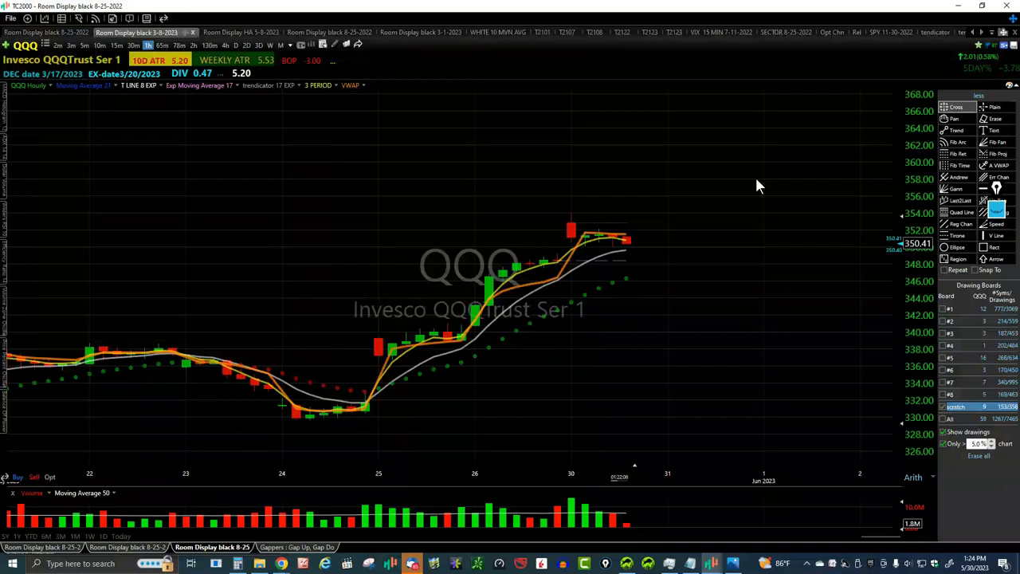
pyautogui.scroll(-1, 757, 186)
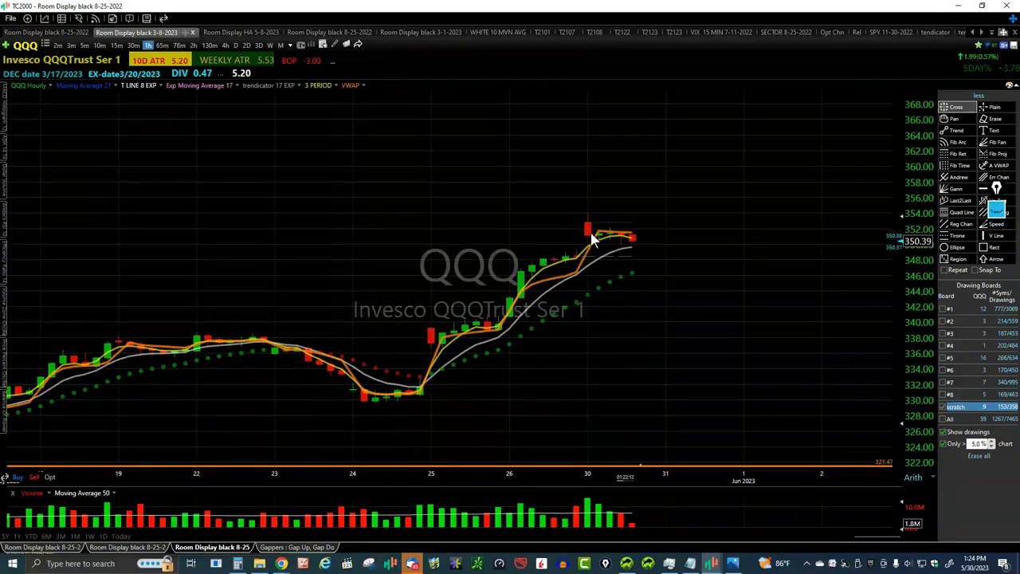
pyautogui.moveTo(660, 255); pyautogui.dragTo(663, 258)
pyautogui.scroll(-1, 742, 260)
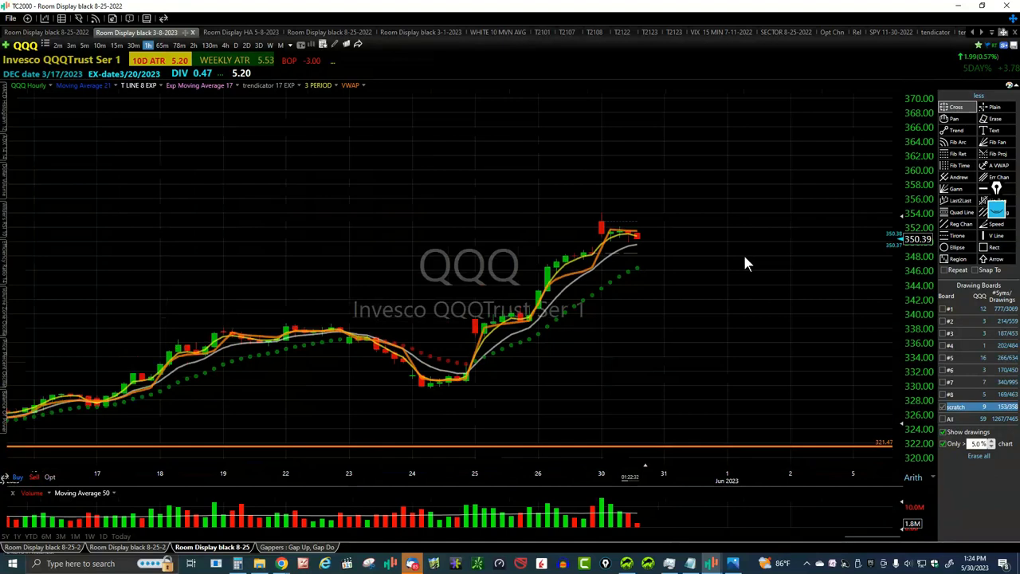
# - Reload FNGU on hourly bars, correcting the mistyped 'fnguu' symbol
pyautogui.scroll(1, 717, 255)
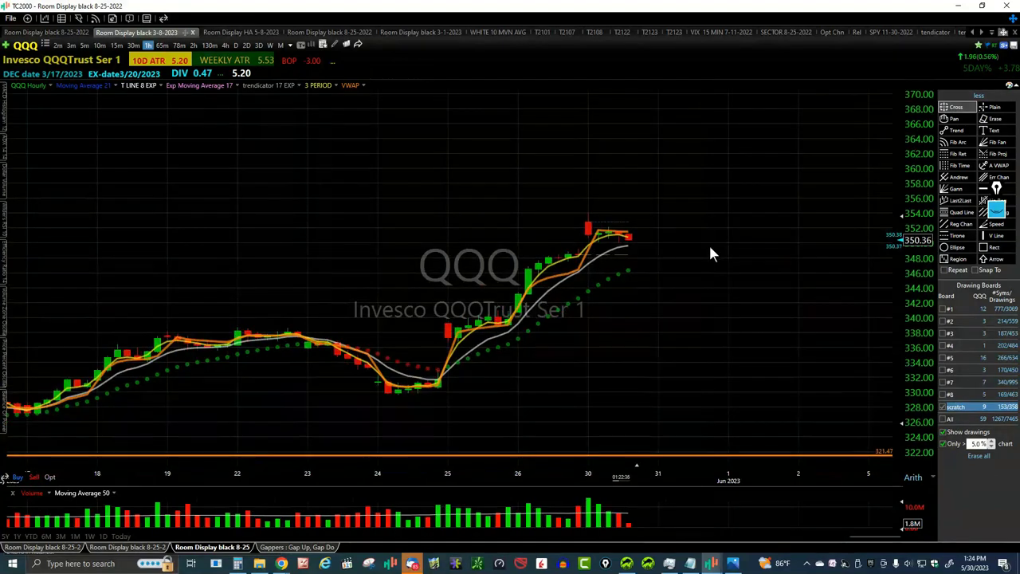
pyautogui.write('fnguu')
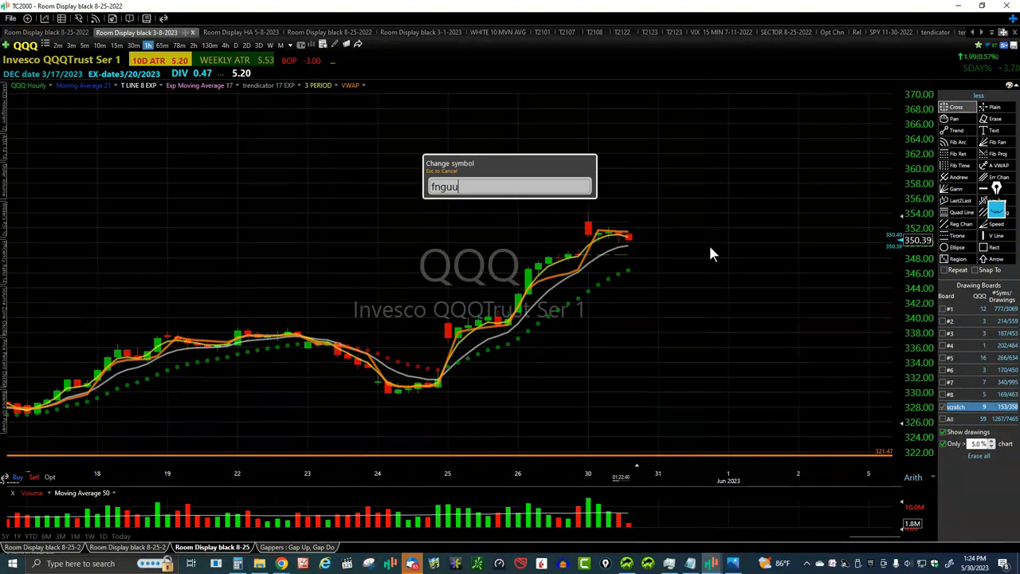
pyautogui.press('BackSpace')
pyautogui.press('Return')
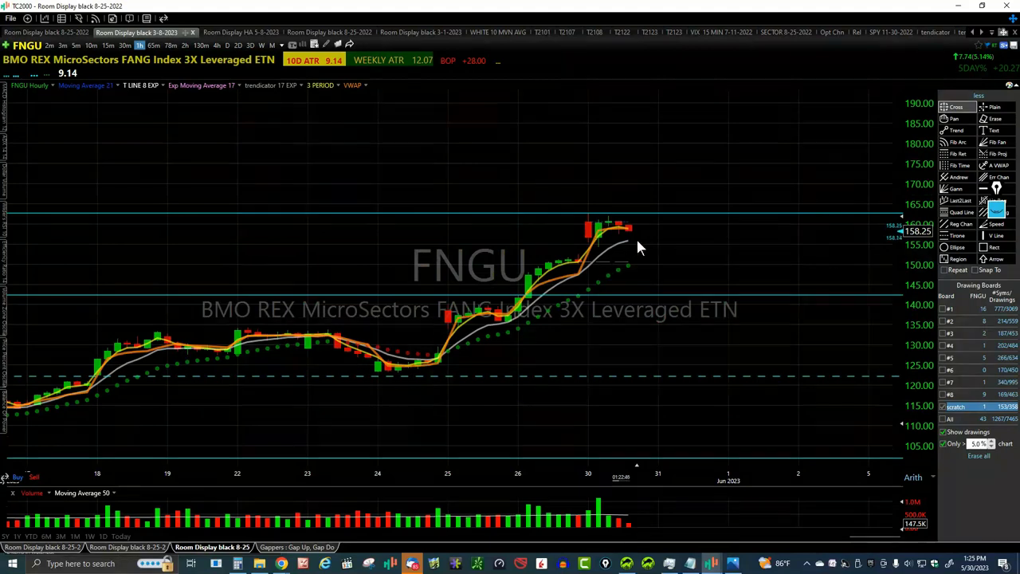
pyautogui.scroll(2, 669, 255)
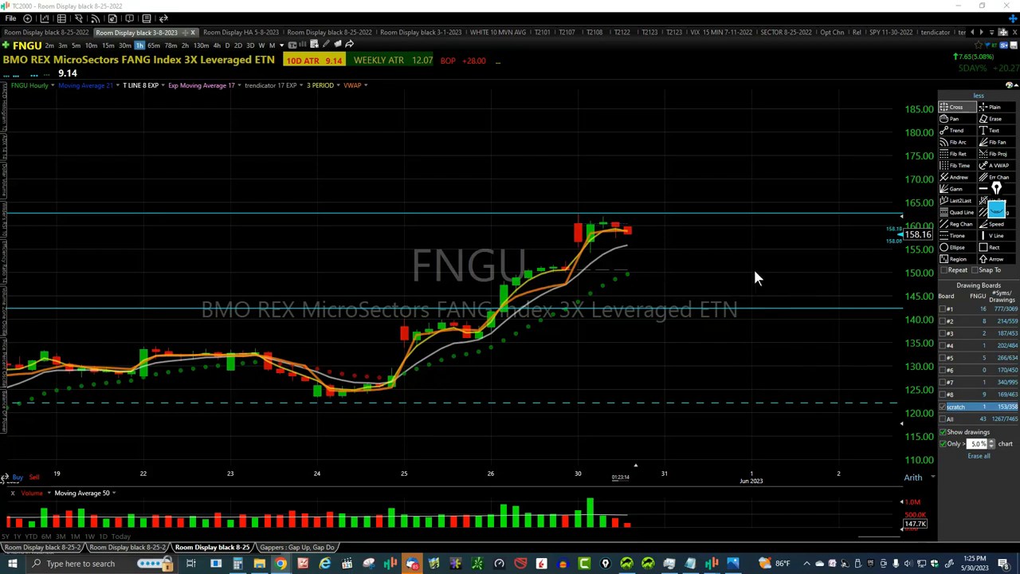
pyautogui.scroll(-1, 754, 272)
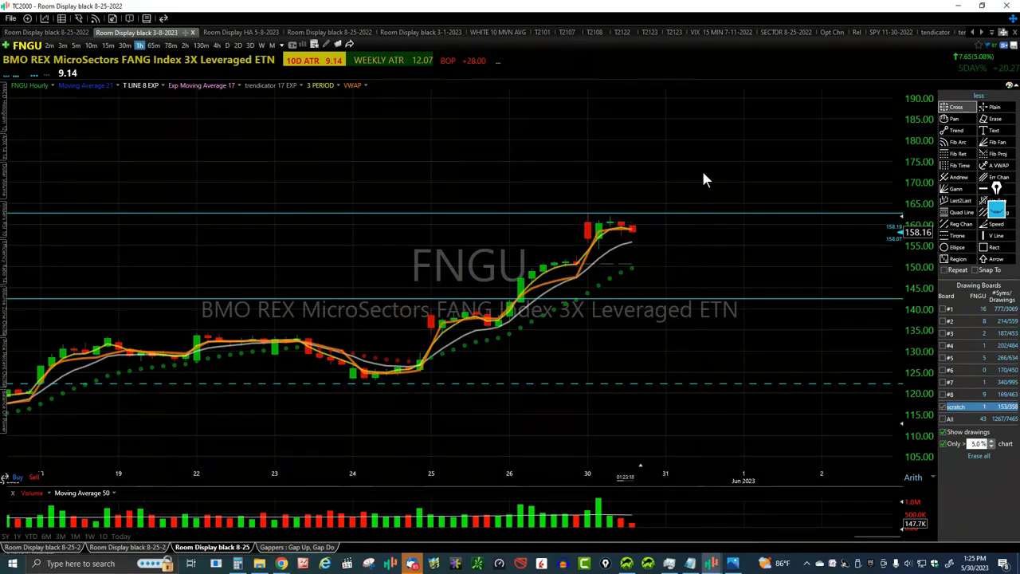
# - Load the IWM chart and zoom out to show room past the latest bars
pyautogui.write('iwm')
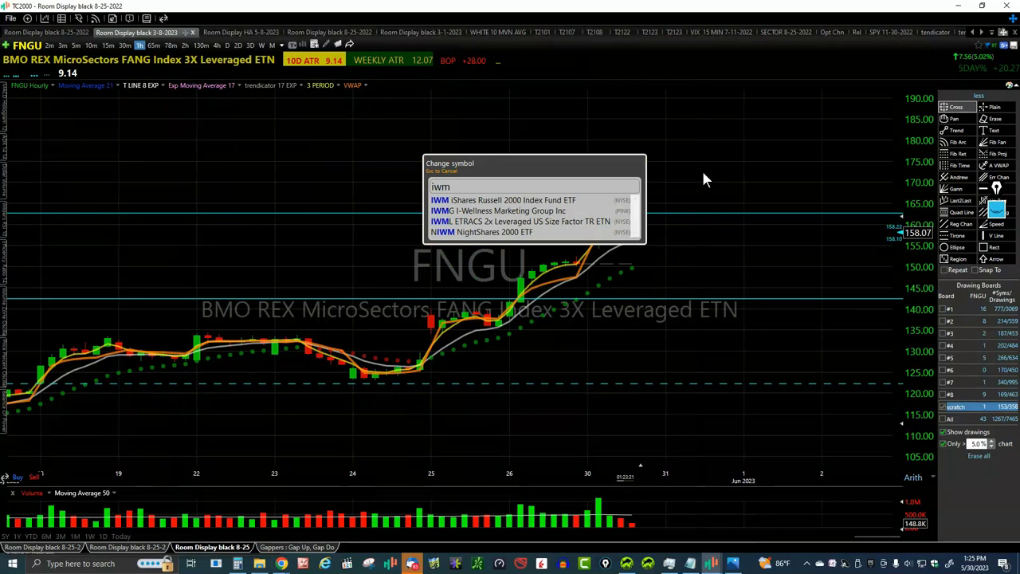
pyautogui.press('Return')
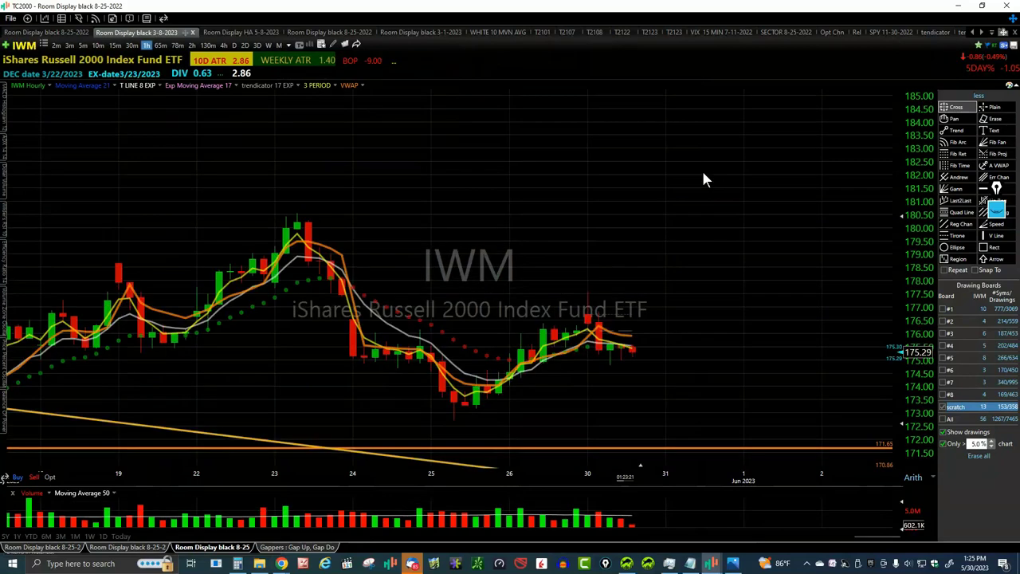
pyautogui.scroll(-3, 774, 309)
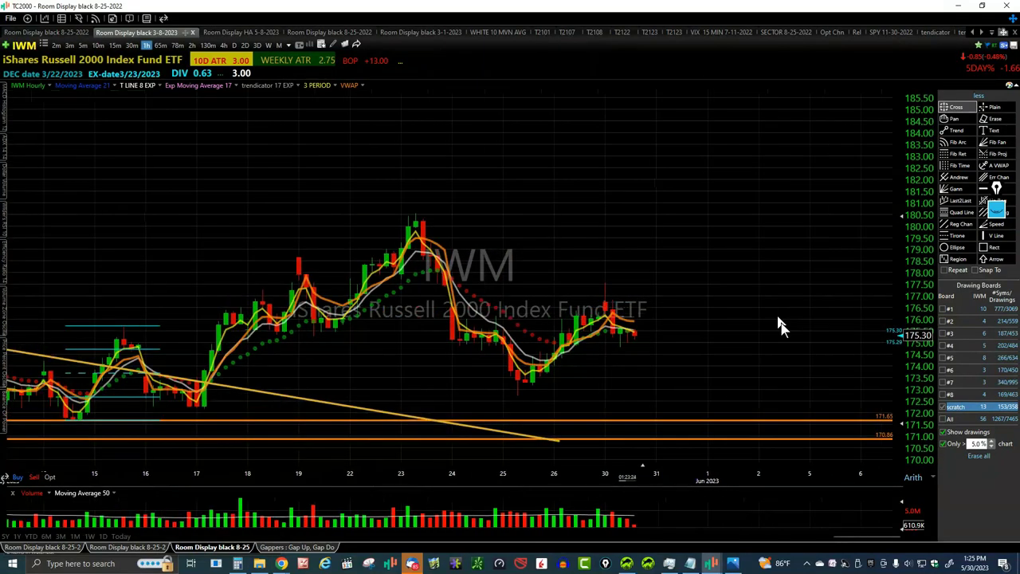
pyautogui.scroll(-4, 781, 319)
pyautogui.scroll(-3, 788, 314)
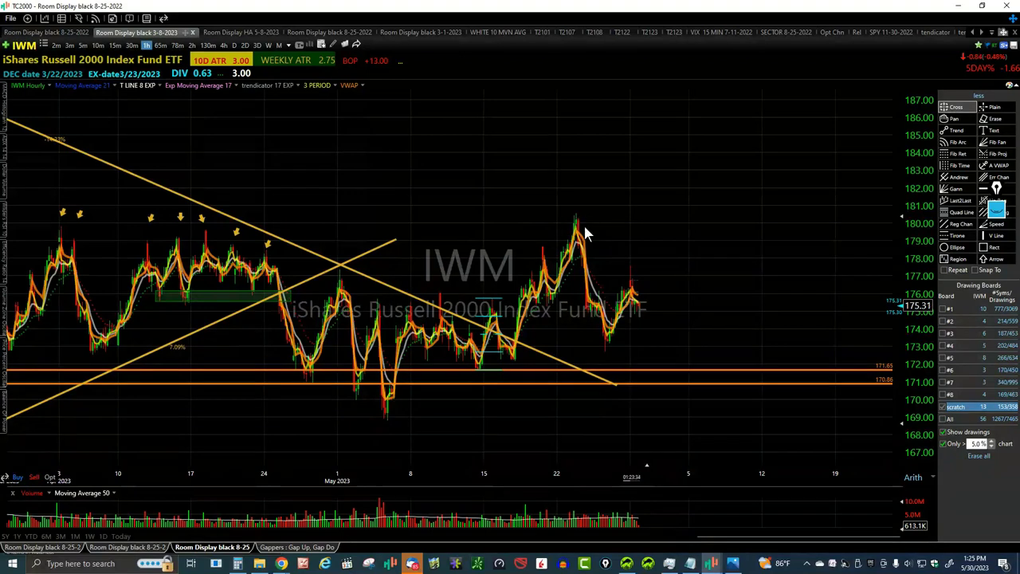
pyautogui.scroll(-2, 666, 326)
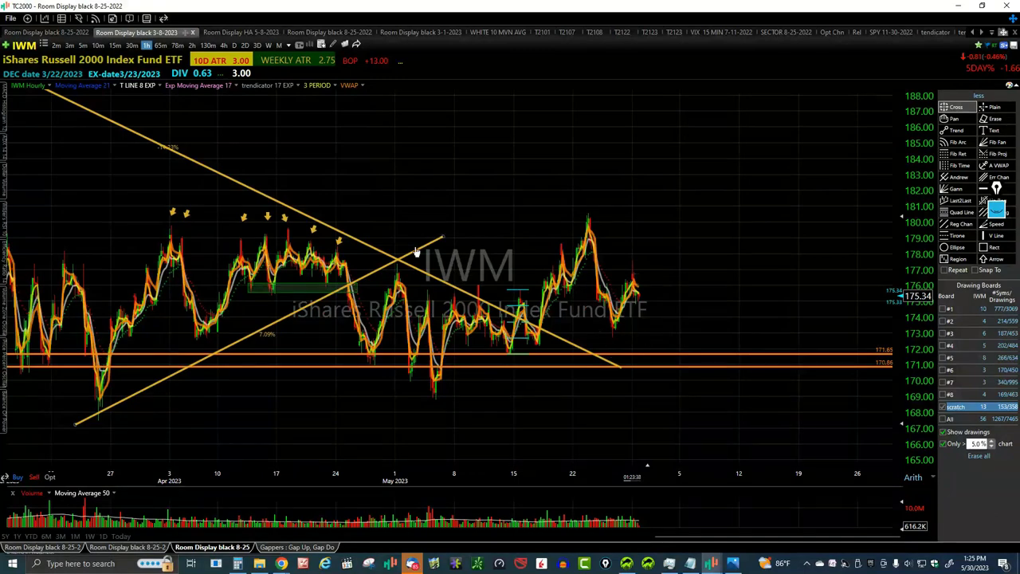
# - Stretch the rising trendline's upper end right to about 174, then zoom back in
pyautogui.moveTo(446, 237); pyautogui.dragTo(704, 321)
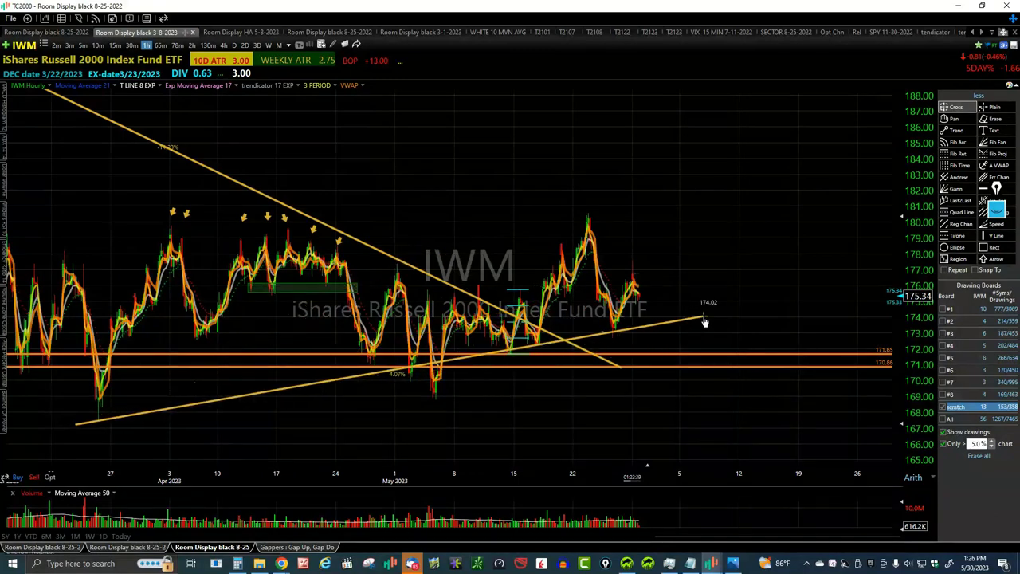
pyautogui.scroll(2, 624, 319)
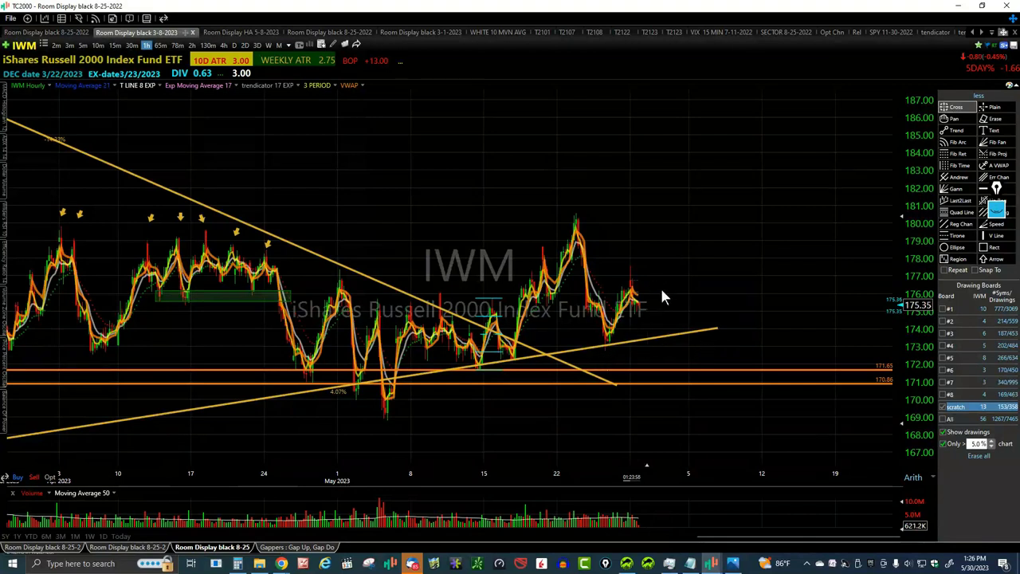
pyautogui.scroll(3, 674, 299)
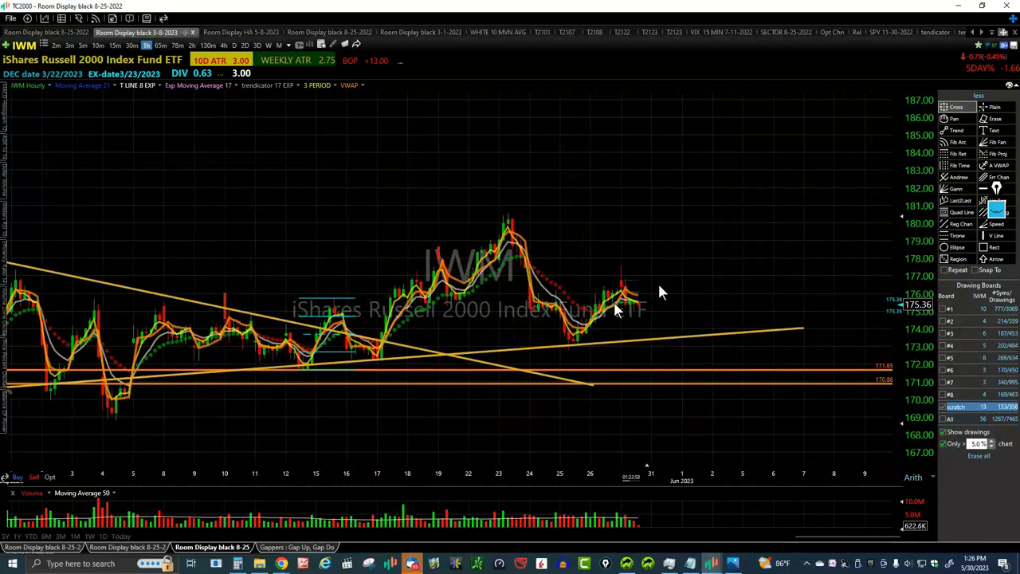
pyautogui.click(995, 211)
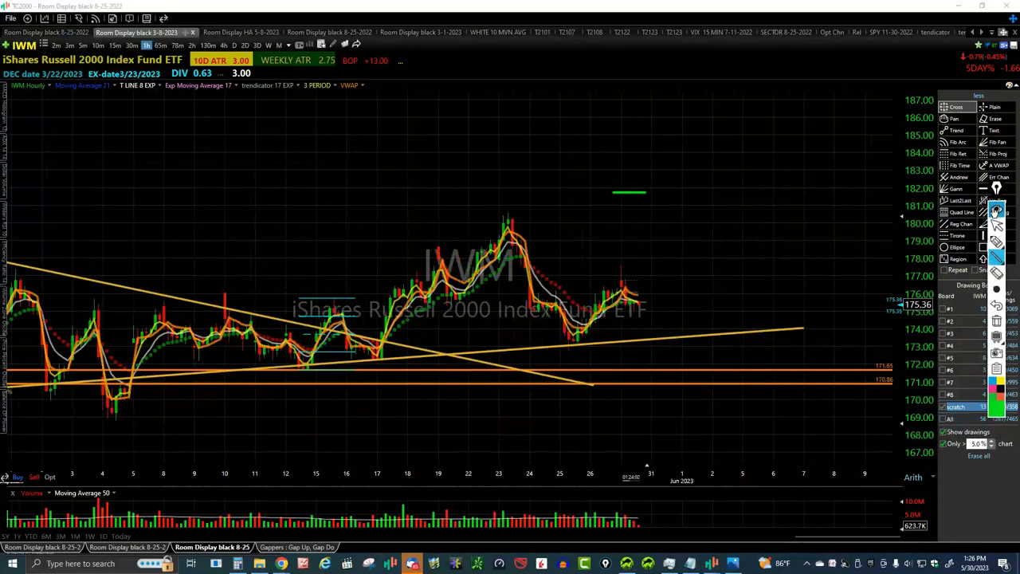
pyautogui.click(995, 259)
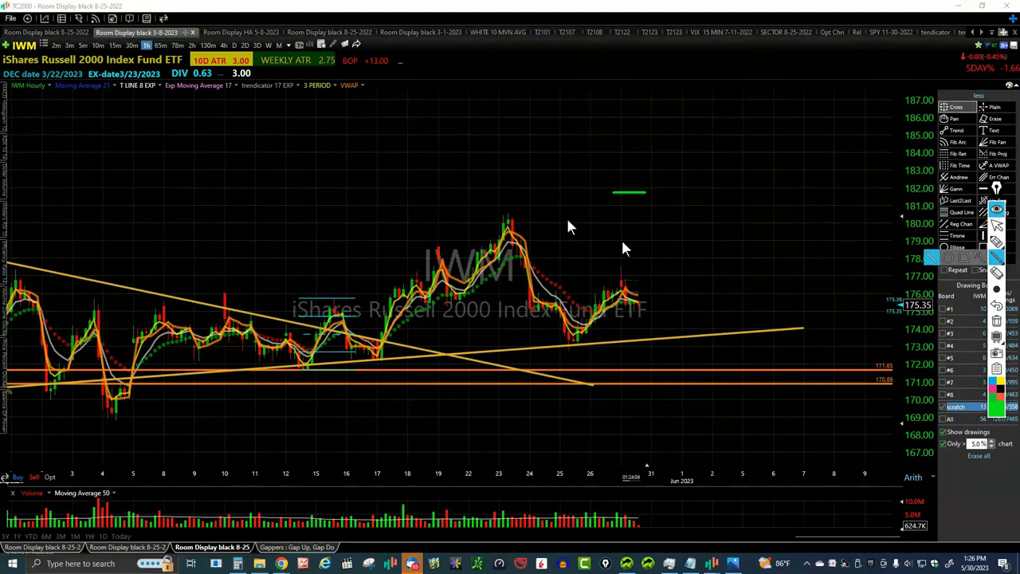
pyautogui.moveTo(485, 216); pyautogui.dragTo(561, 218)
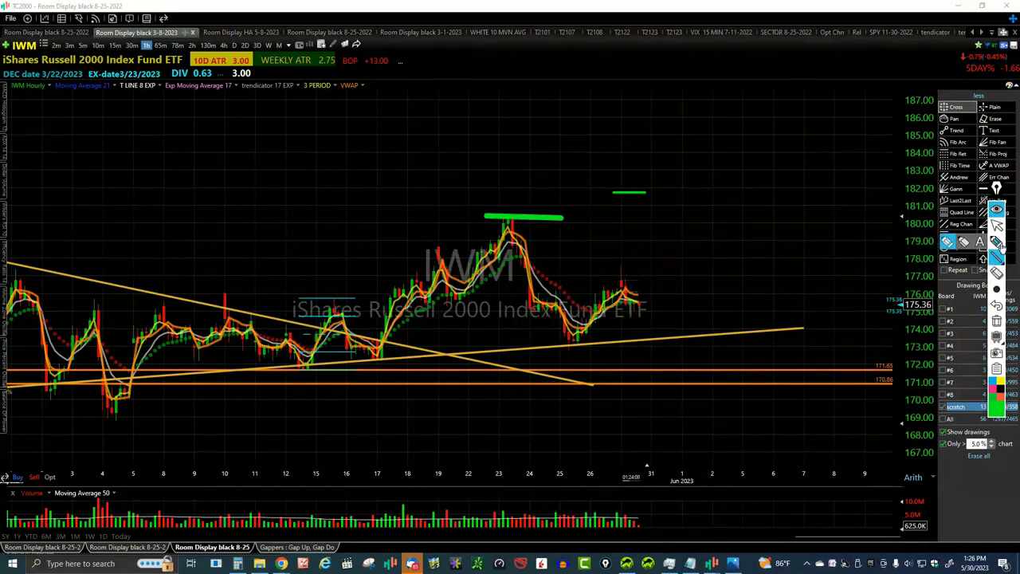
pyautogui.click(996, 257)
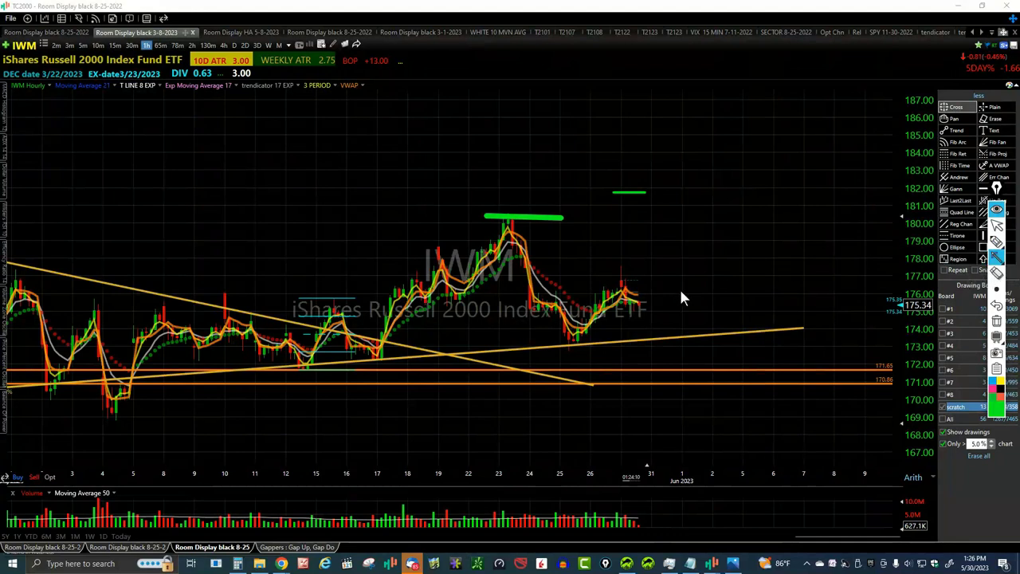
pyautogui.moveTo(662, 281); pyautogui.dragTo(682, 237)
pyautogui.moveTo(996, 258)
pyautogui.moveTo(525, 271); pyautogui.dragTo(699, 288)
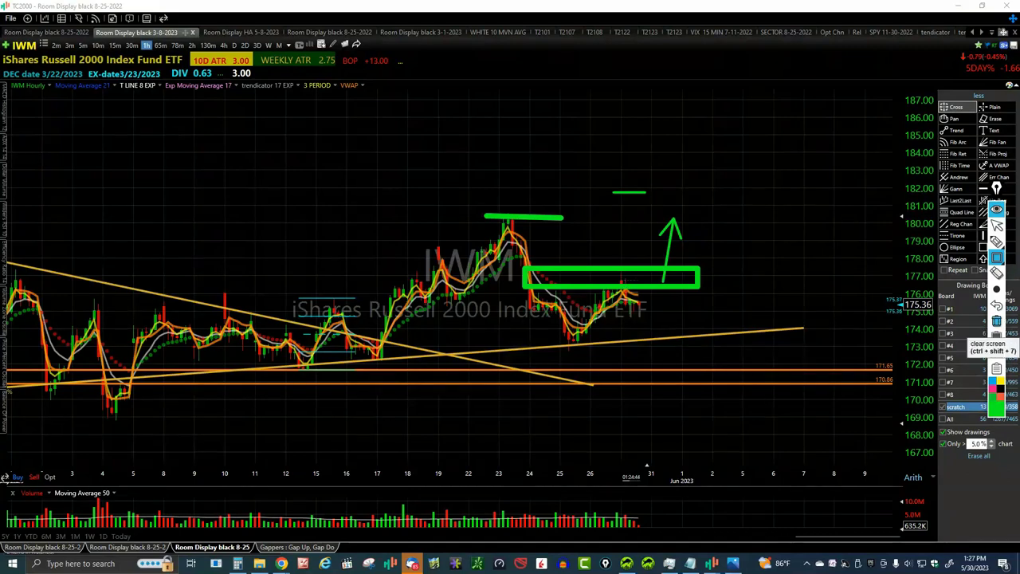
pyautogui.click(997, 322)
pyautogui.click(629, 268)
pyautogui.moveTo(629, 267); pyautogui.dragTo(518, 268)
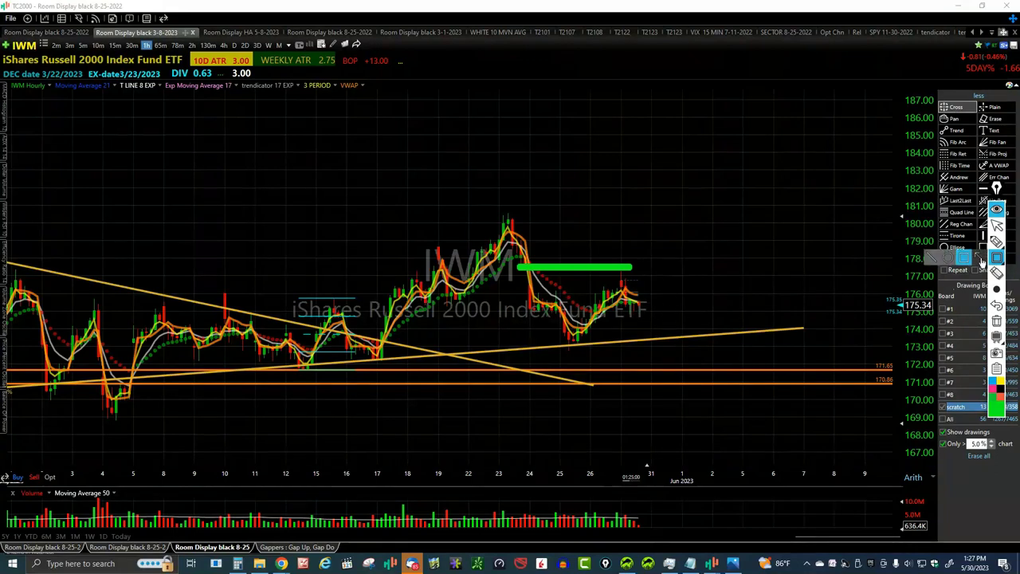
pyautogui.moveTo(648, 295); pyautogui.dragTo(698, 242)
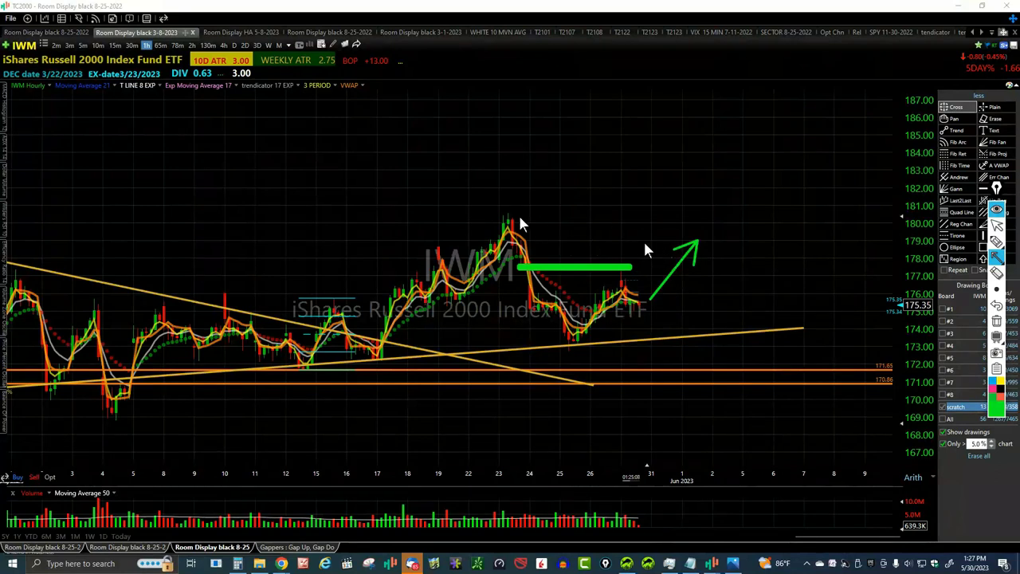
pyautogui.moveTo(489, 215); pyautogui.dragTo(733, 213)
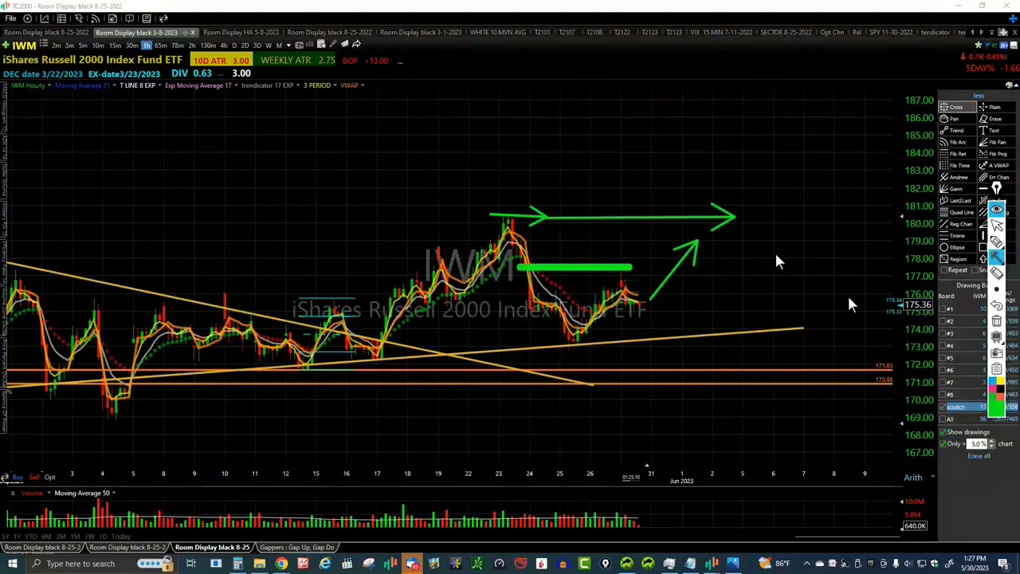
pyautogui.click(997, 338)
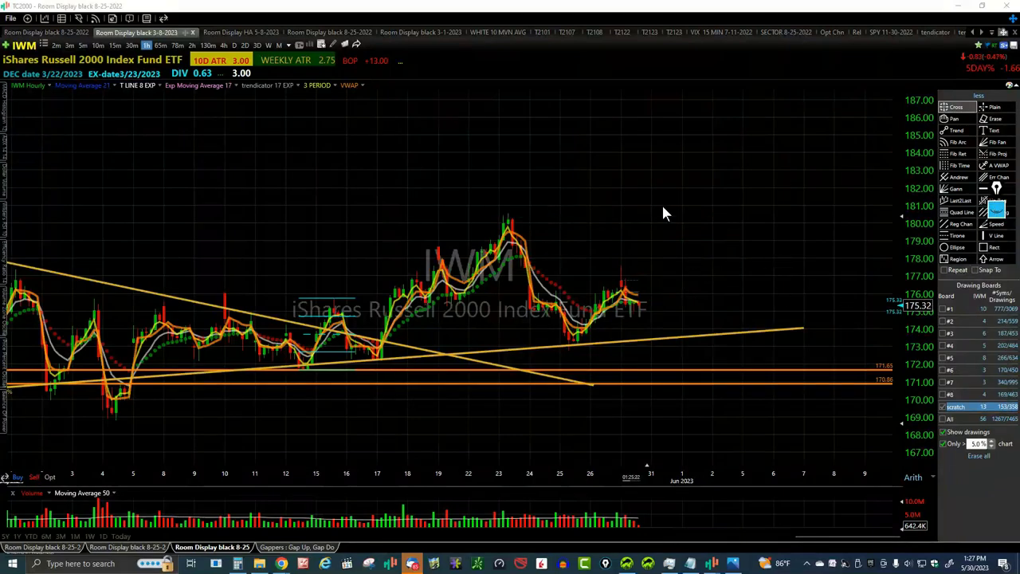
# - Switch the hourly chart to DIA and adjust the zoom to frame recent bars
pyautogui.write('d')
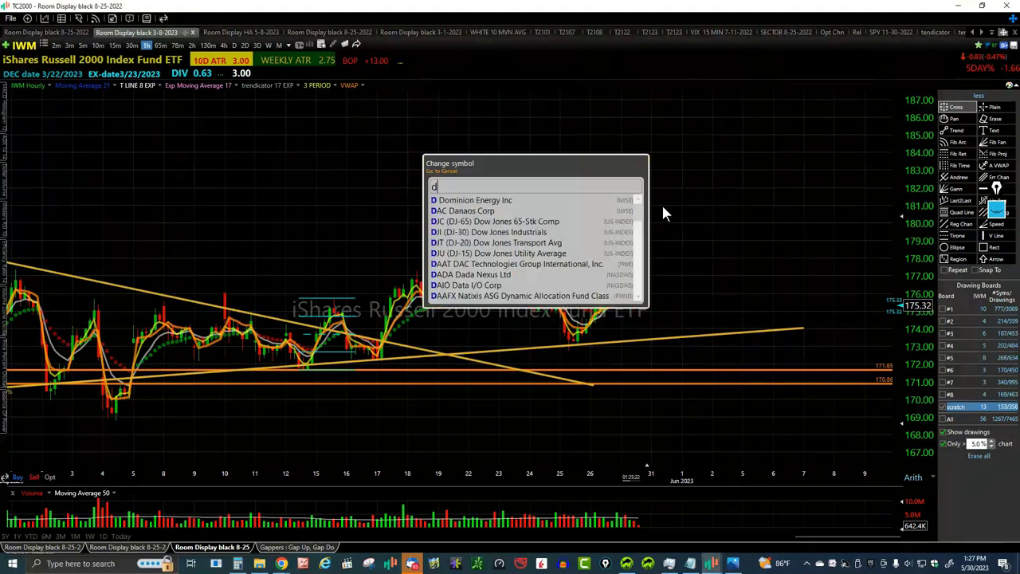
pyautogui.write('ia')
pyautogui.press('Return')
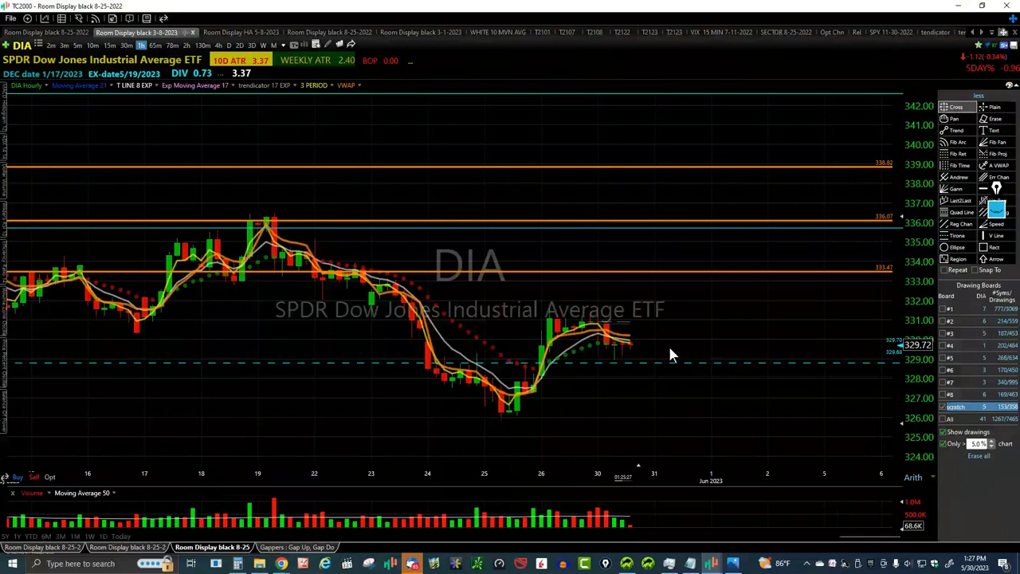
pyautogui.scroll(-3, 521, 393)
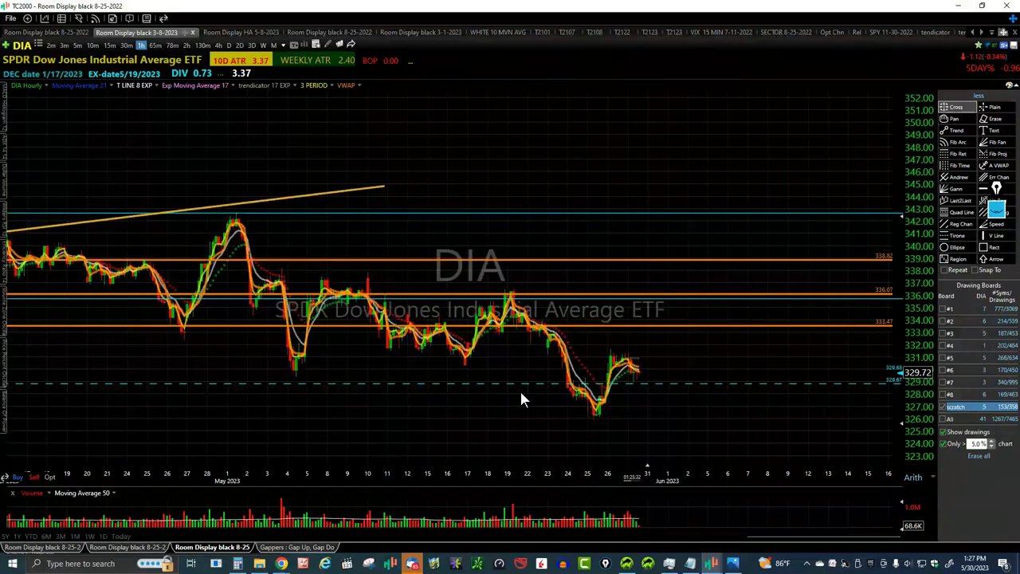
pyautogui.scroll(1, 521, 397)
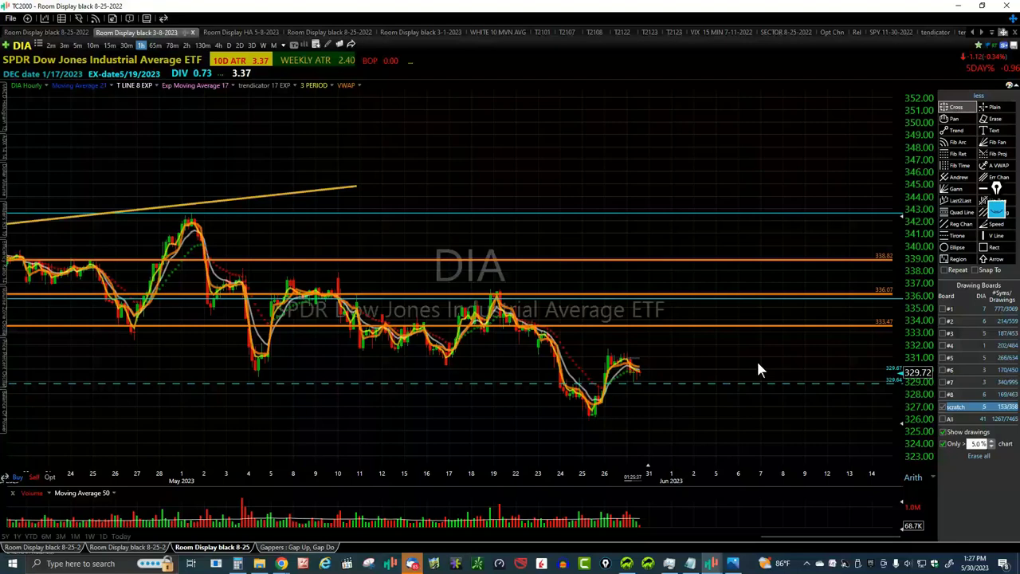
pyautogui.scroll(1, 758, 369)
# - Draw a falling DIA trendline from the early-May high through the May 19 high into mid-June
pyautogui.press('t')
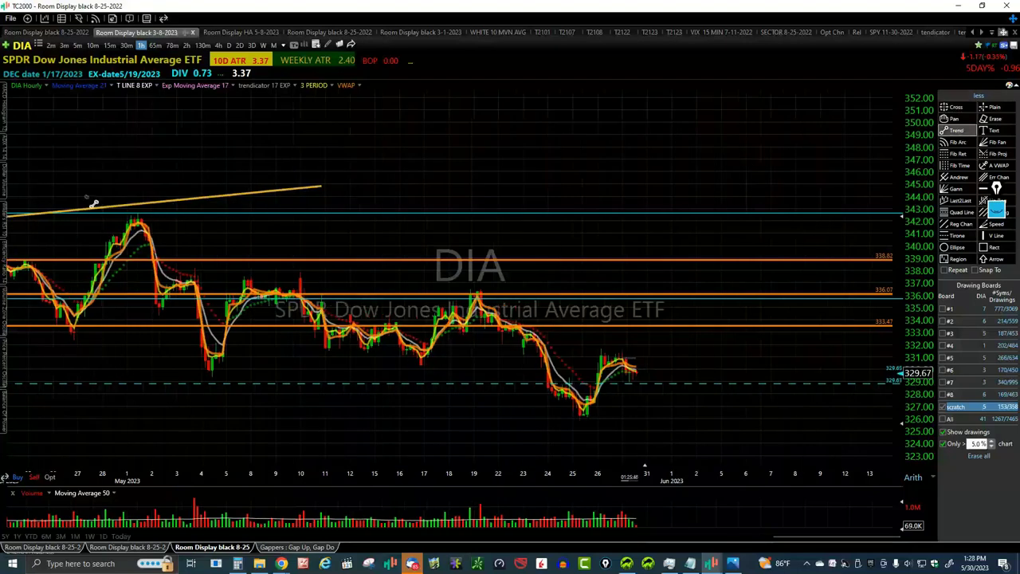
pyautogui.moveTo(74, 191); pyautogui.dragTo(838, 382)
pyautogui.moveTo(75, 195); pyautogui.dragTo(60, 199)
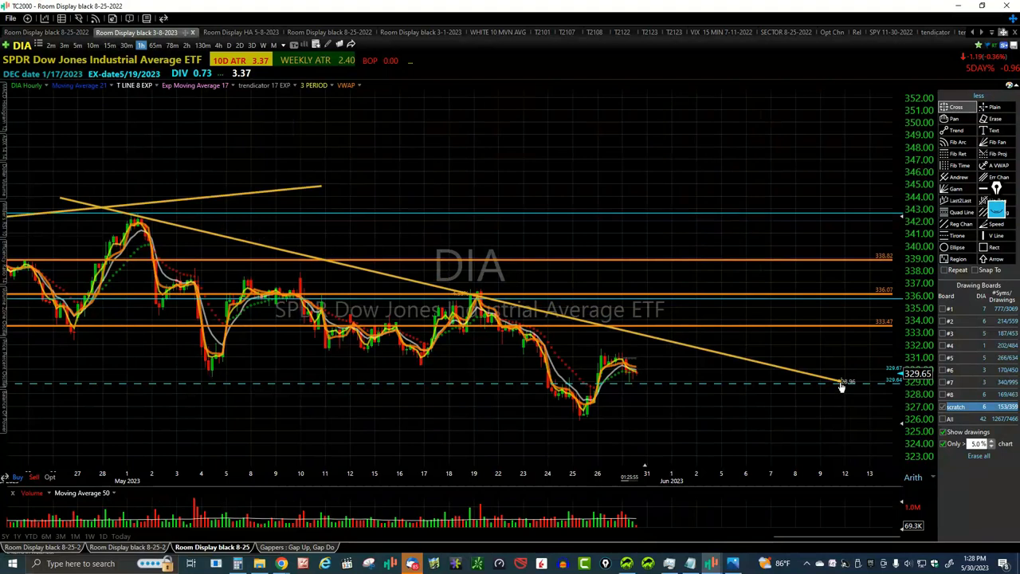
pyautogui.moveTo(840, 383); pyautogui.dragTo(845, 373)
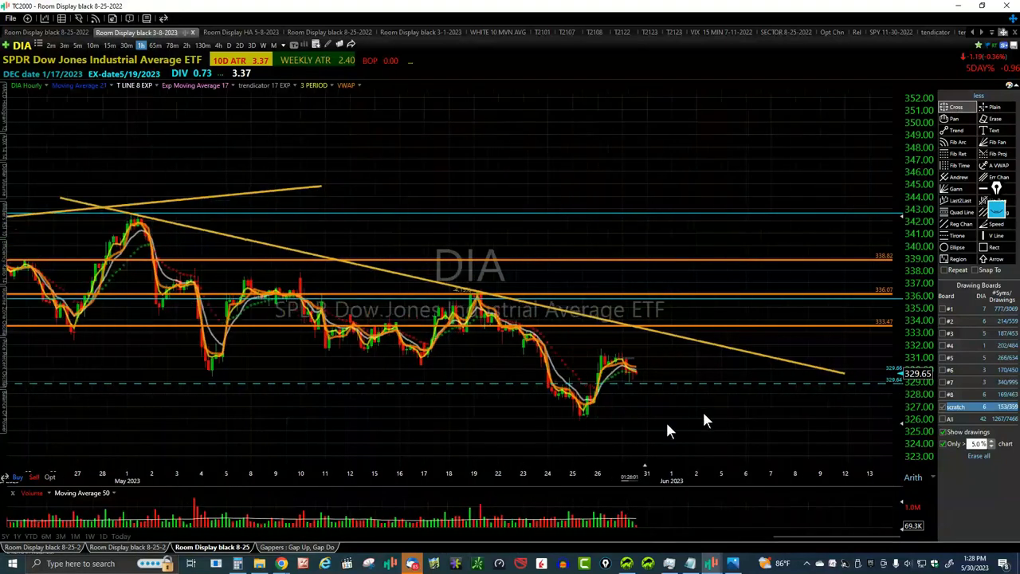
pyautogui.scroll(1, 641, 319)
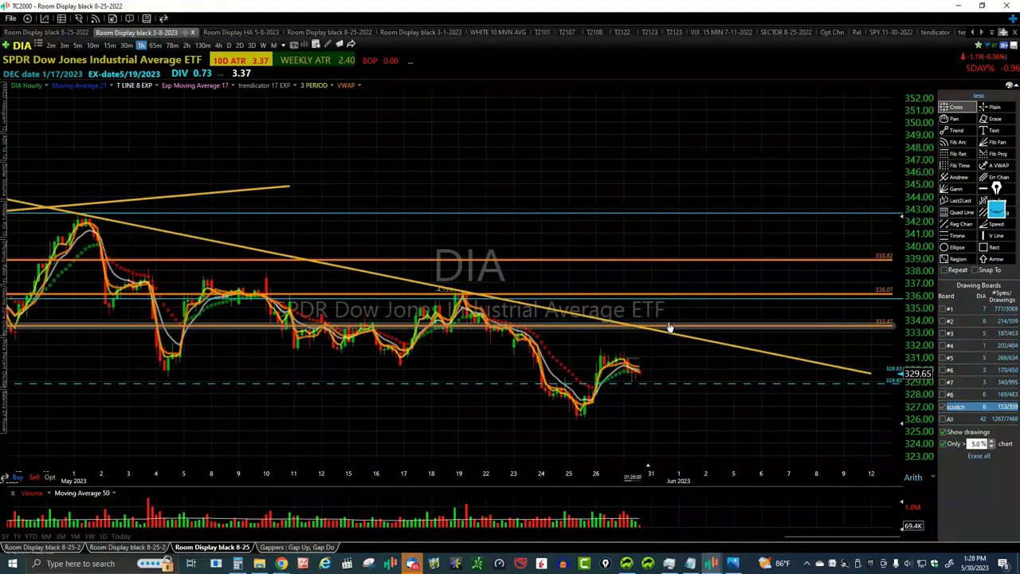
pyautogui.moveTo(666, 328)
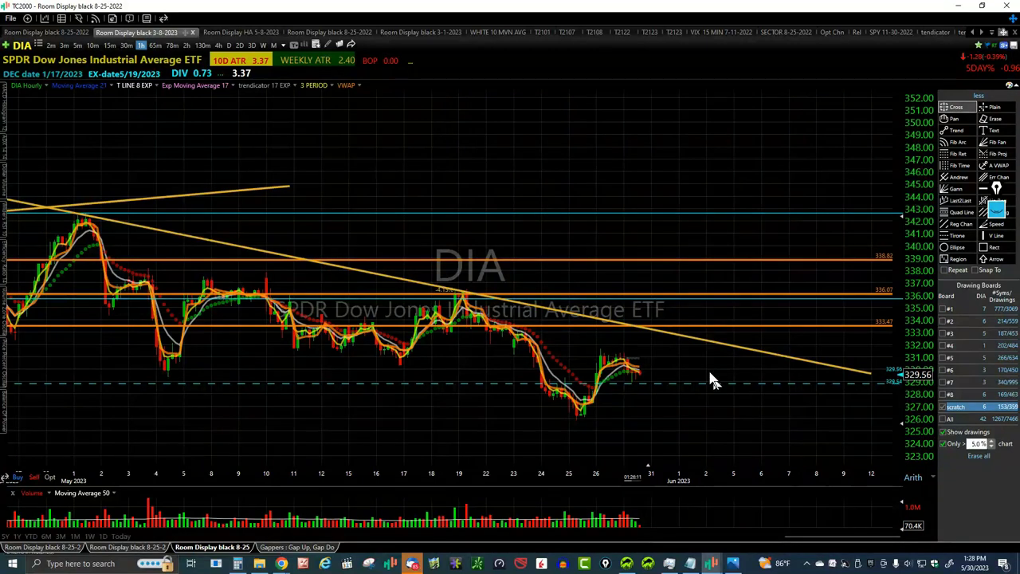
pyautogui.scroll(-1, 713, 381)
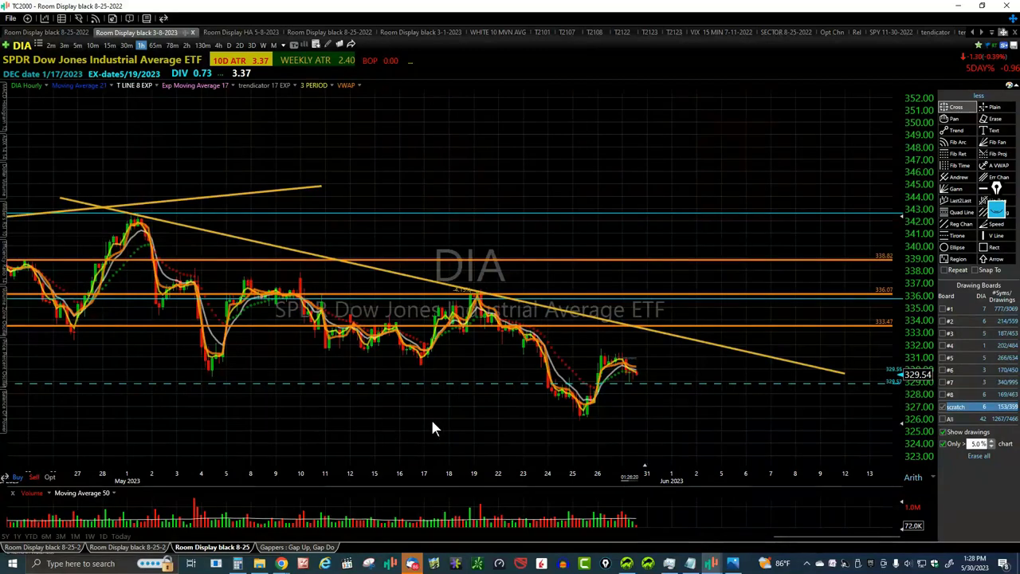
pyautogui.scroll(-1, 371, 415)
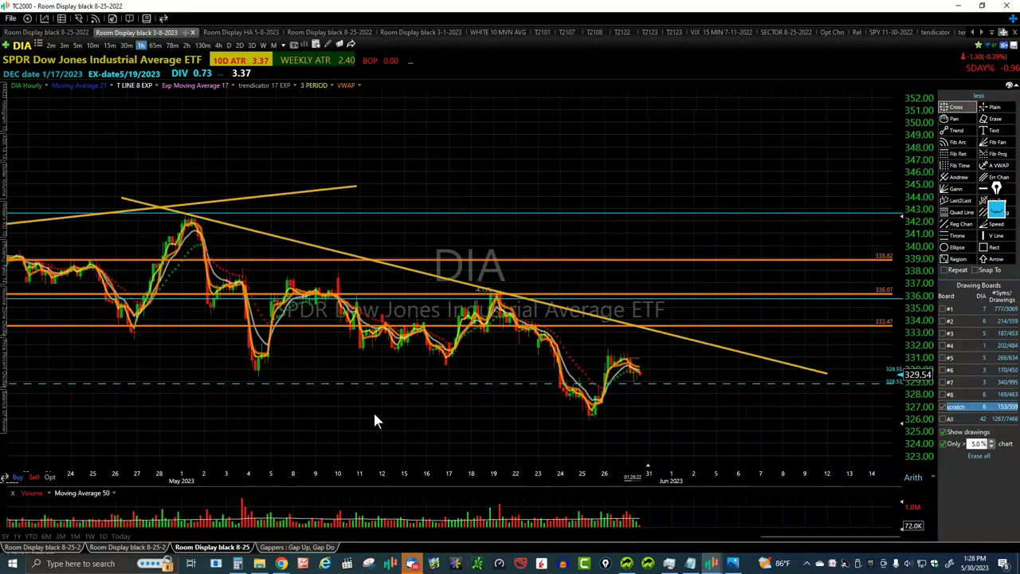
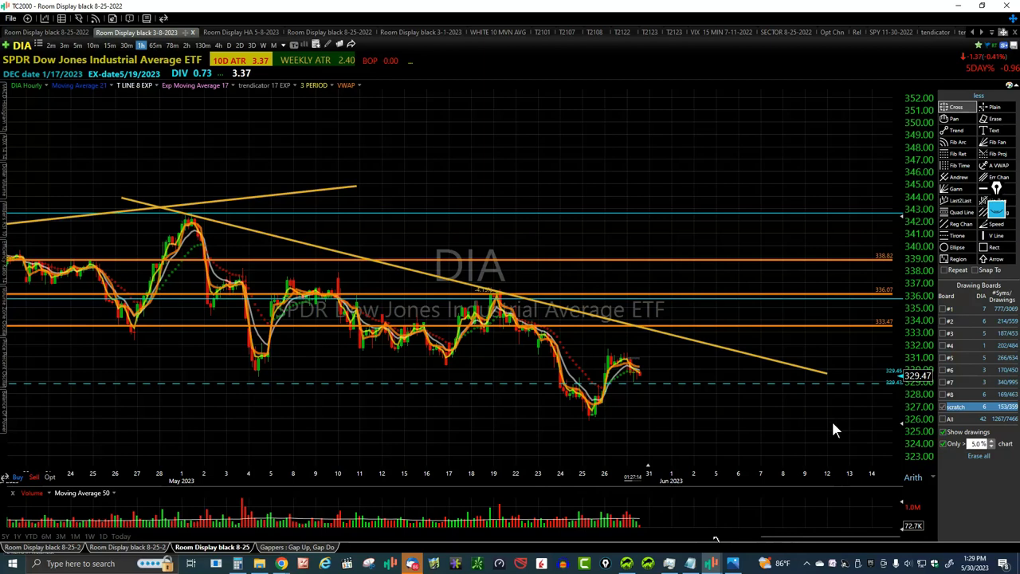
# - Switch DIA from hourly to daily bars and zoom in on the last several months
pyautogui.click(229, 46)
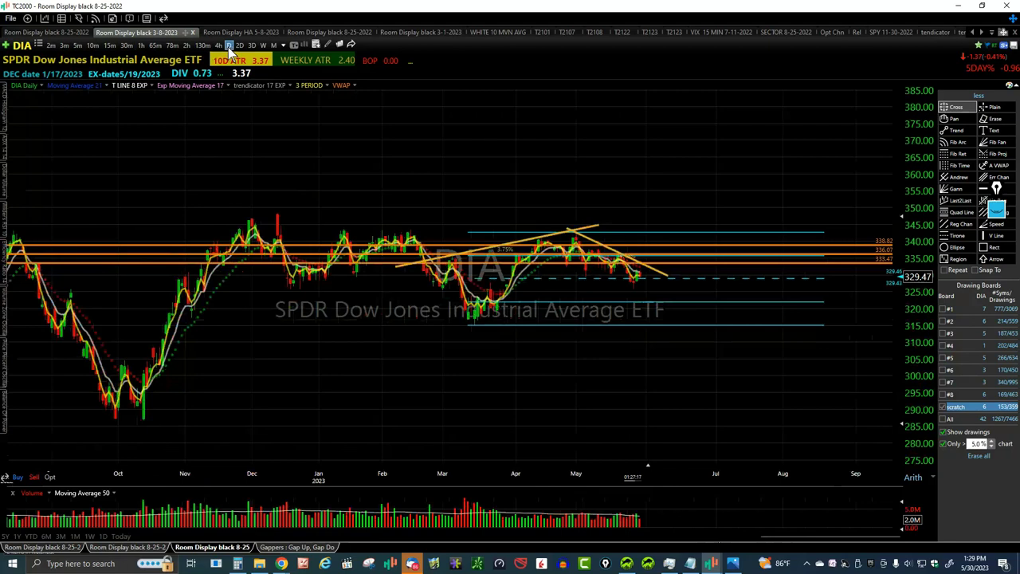
pyautogui.scroll(2, 708, 323)
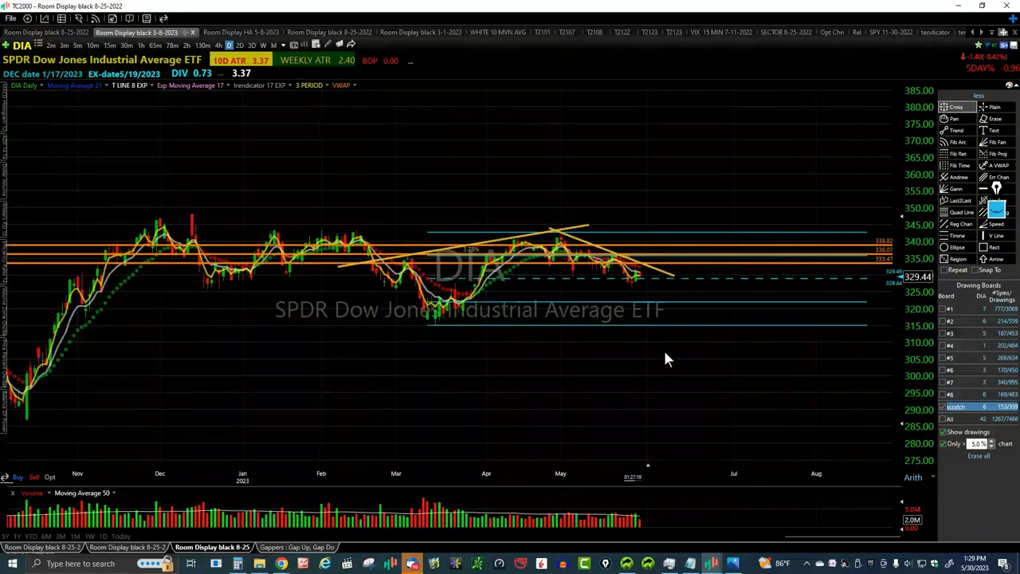
pyautogui.scroll(2, 666, 358)
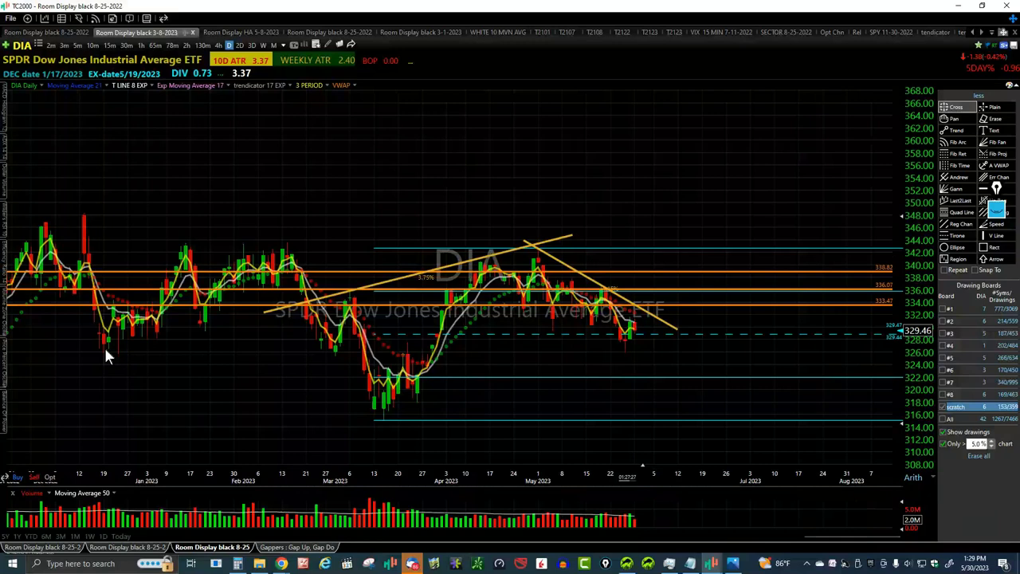
# - Place an orange horizontal support line at 326.15 on DIA daily, zoomed to Mar–Jul
pyautogui.click(106, 350)
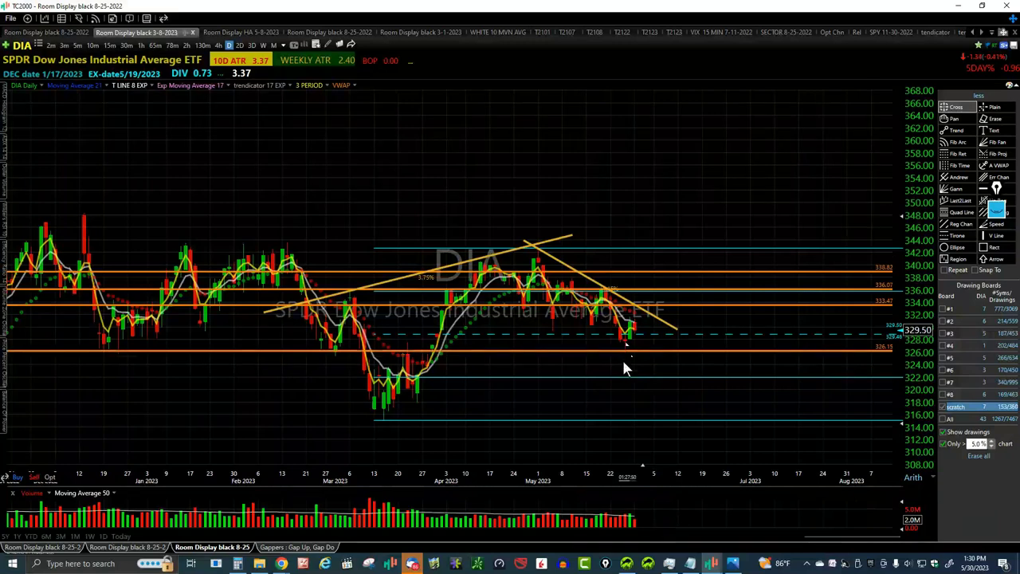
pyautogui.scroll(3, 621, 362)
pyautogui.scroll(1, 624, 368)
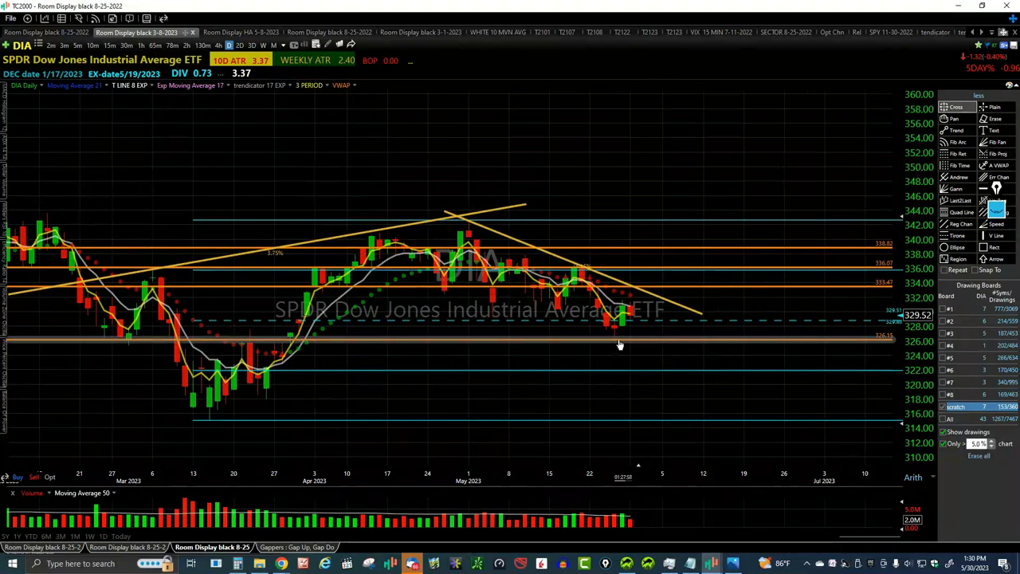
pyautogui.moveTo(613, 341)
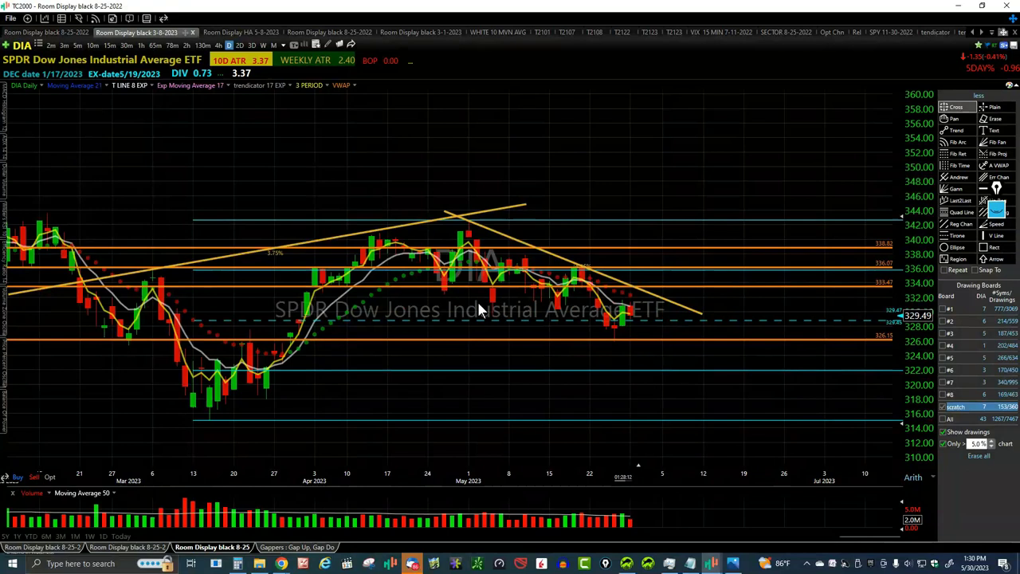
# - Draw a thin green rectangle near 332 spanning late April into June on DIA
pyautogui.click(990, 247)
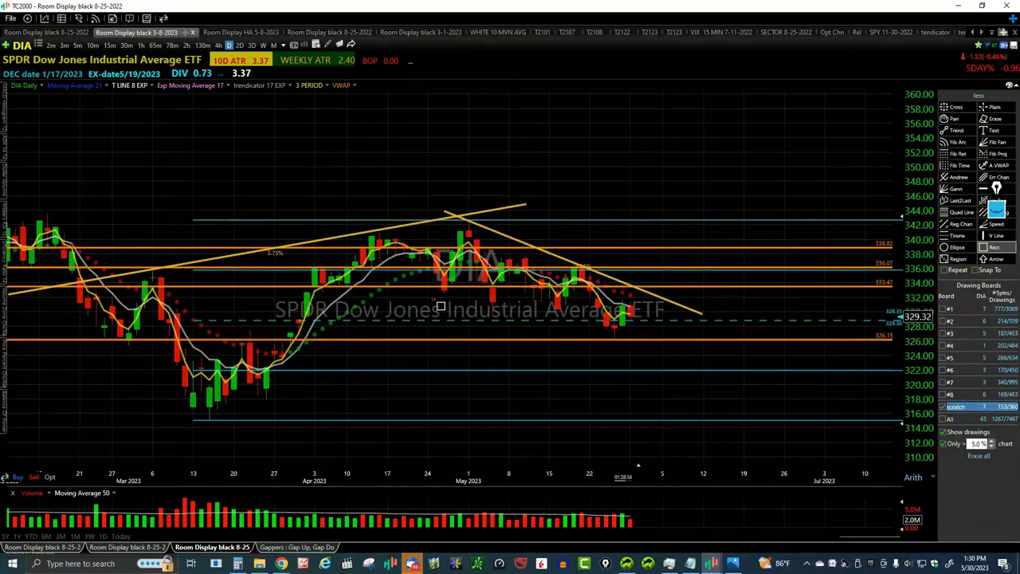
pyautogui.moveTo(420, 291); pyautogui.dragTo(815, 304)
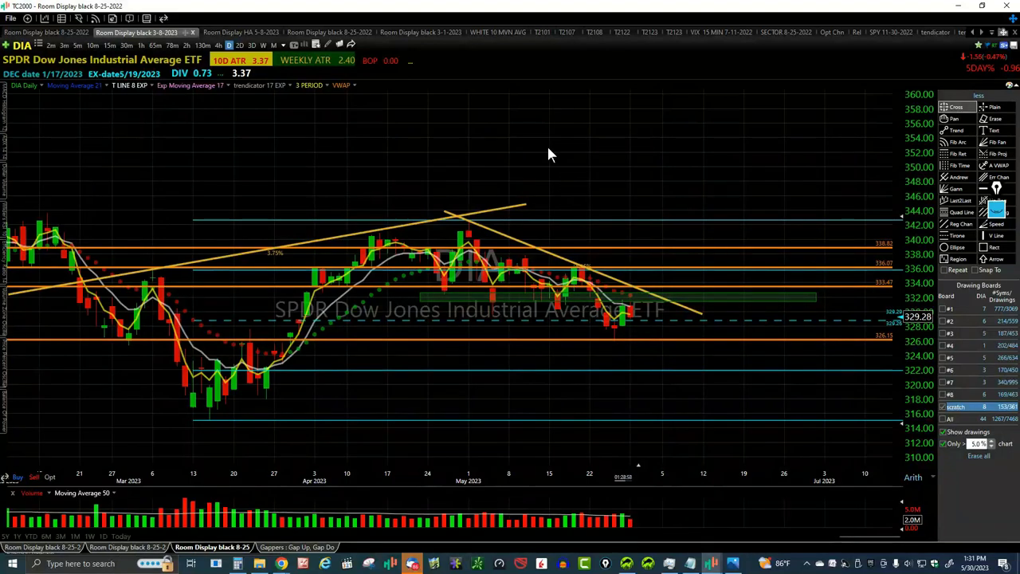
# - Load the KRE chart and adjust its zoom
pyautogui.write('kre')
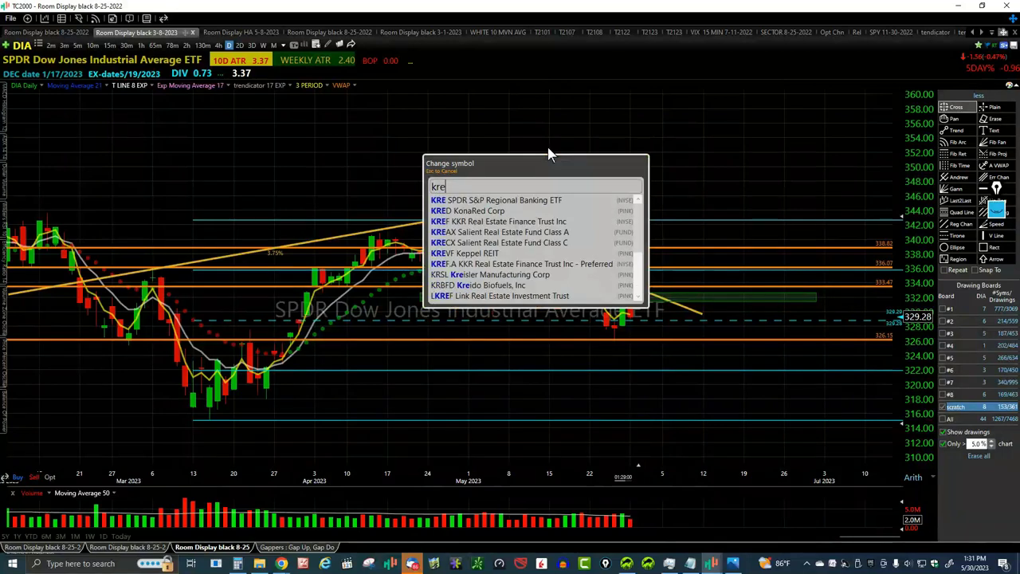
pyautogui.press('Return')
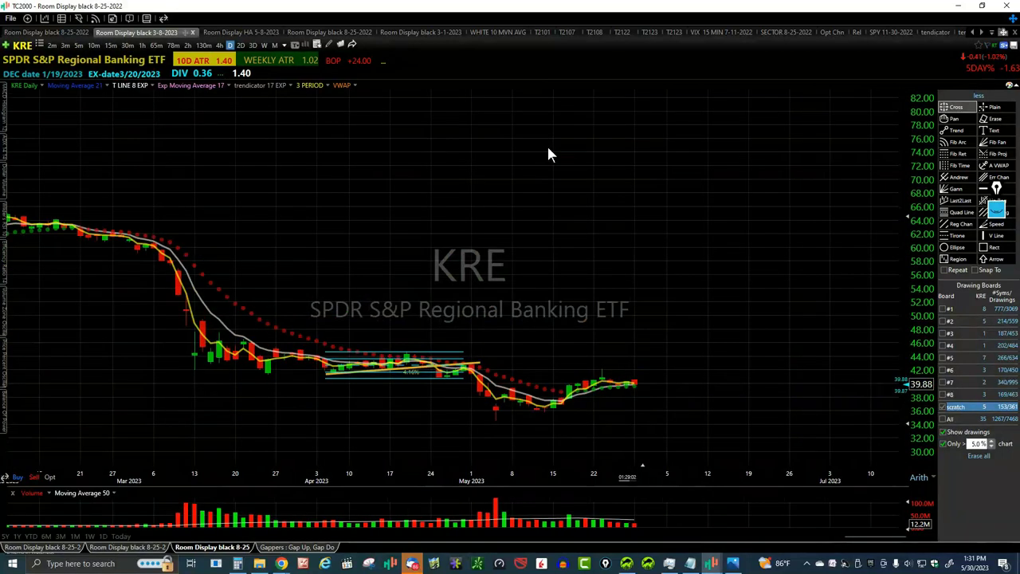
pyautogui.scroll(3, 709, 357)
pyautogui.scroll(3, 708, 354)
pyautogui.scroll(-3, 713, 358)
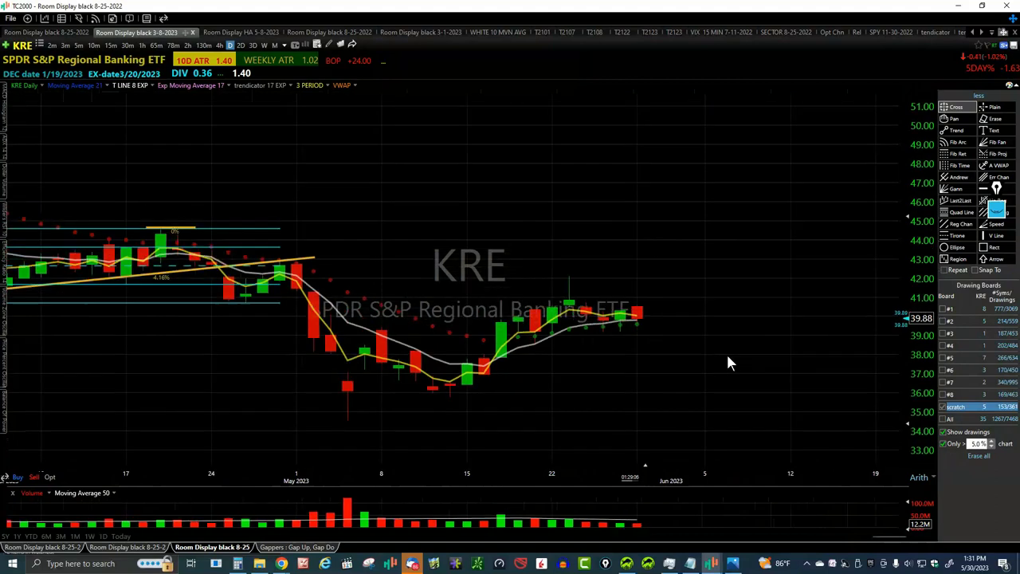
pyautogui.scroll(-3, 738, 366)
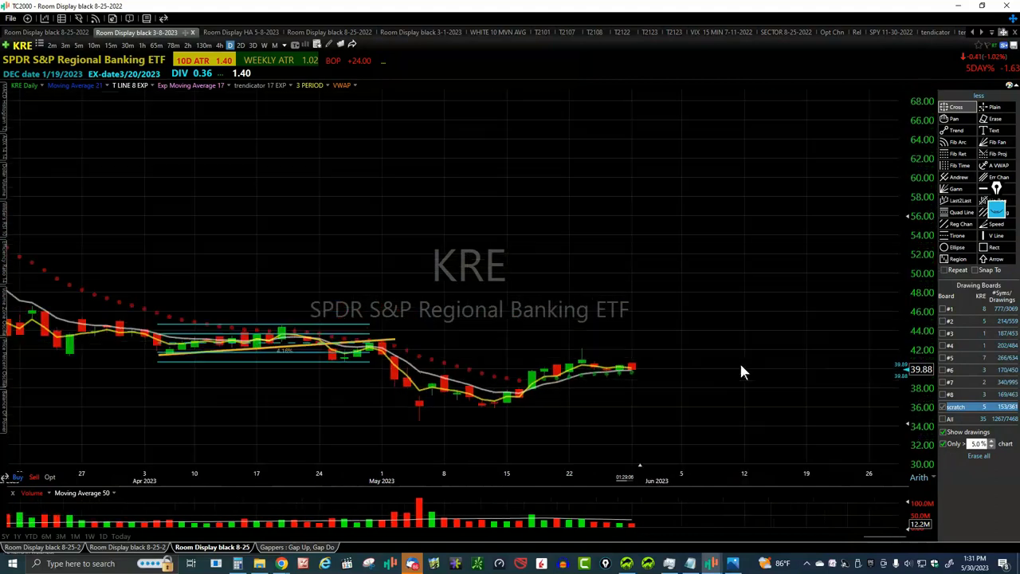
pyautogui.scroll(-3, 747, 375)
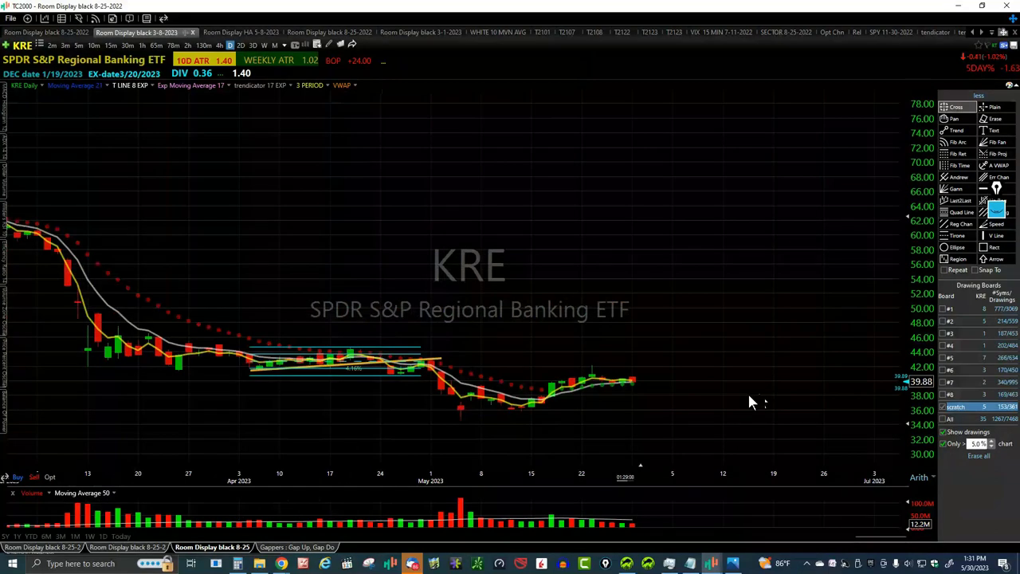
# - Remove the quad-line drawing and extend the descending trendline past the latest candles, left end near 48.64
pyautogui.click(958, 211)
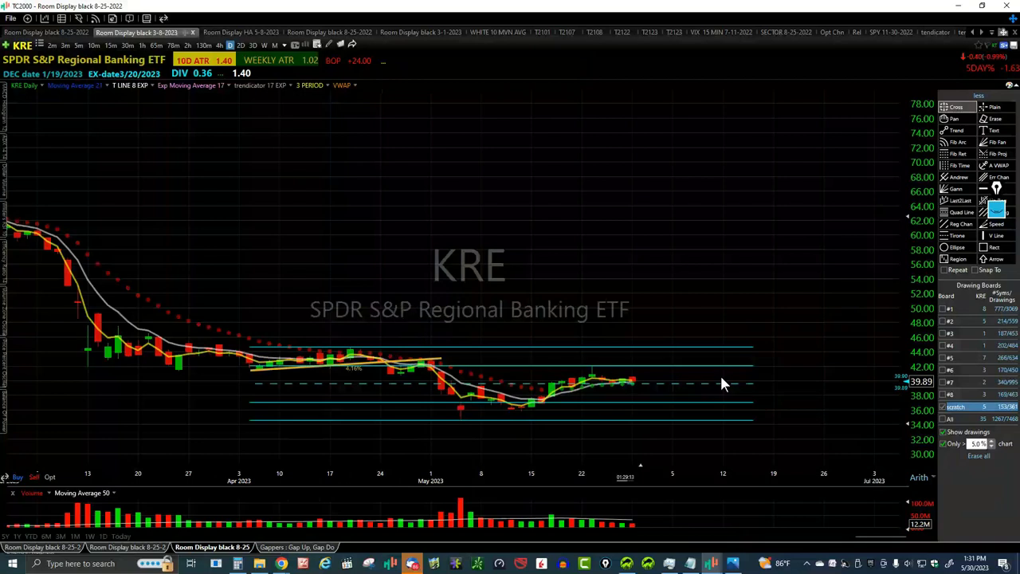
pyautogui.hotkey('ctrl', 'z')
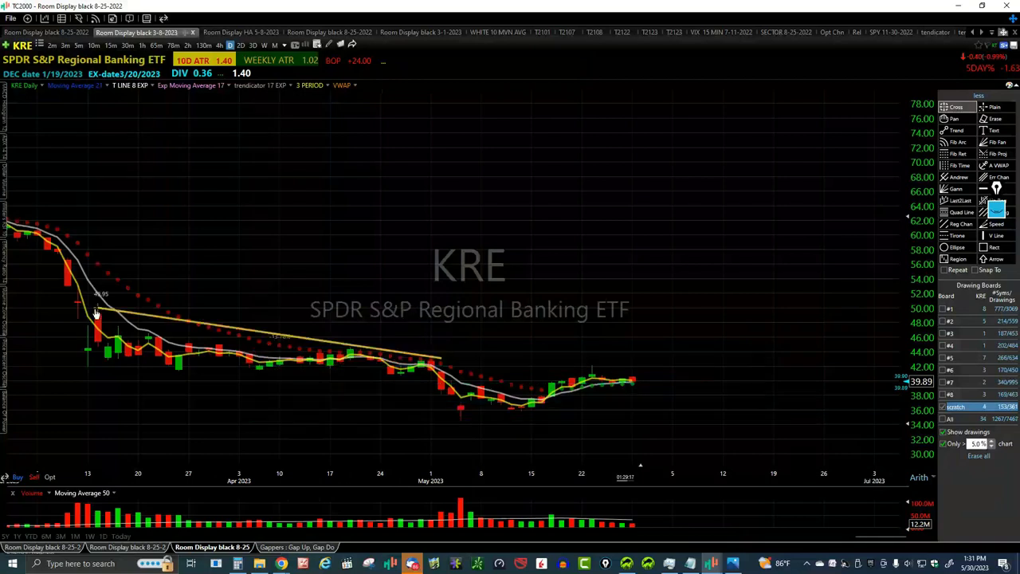
pyautogui.moveTo(95, 312); pyautogui.dragTo(98, 308)
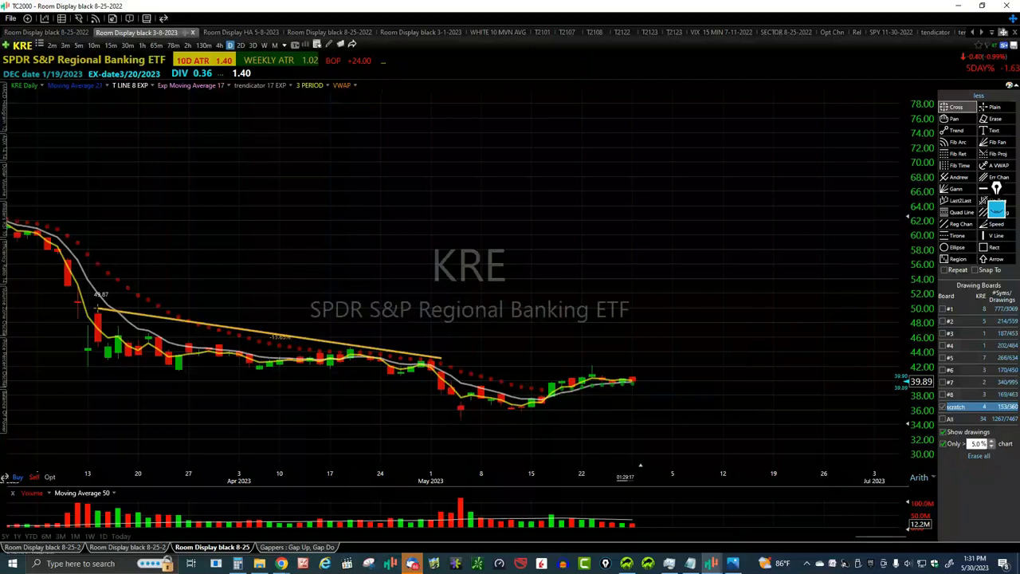
pyautogui.moveTo(440, 358); pyautogui.dragTo(702, 381)
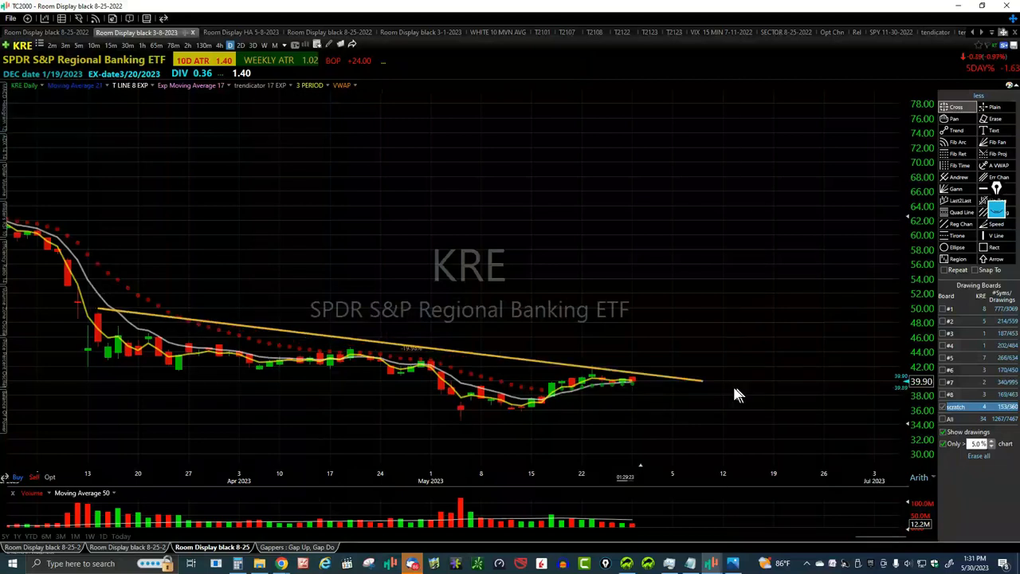
pyautogui.moveTo(97, 308); pyautogui.dragTo(97, 322)
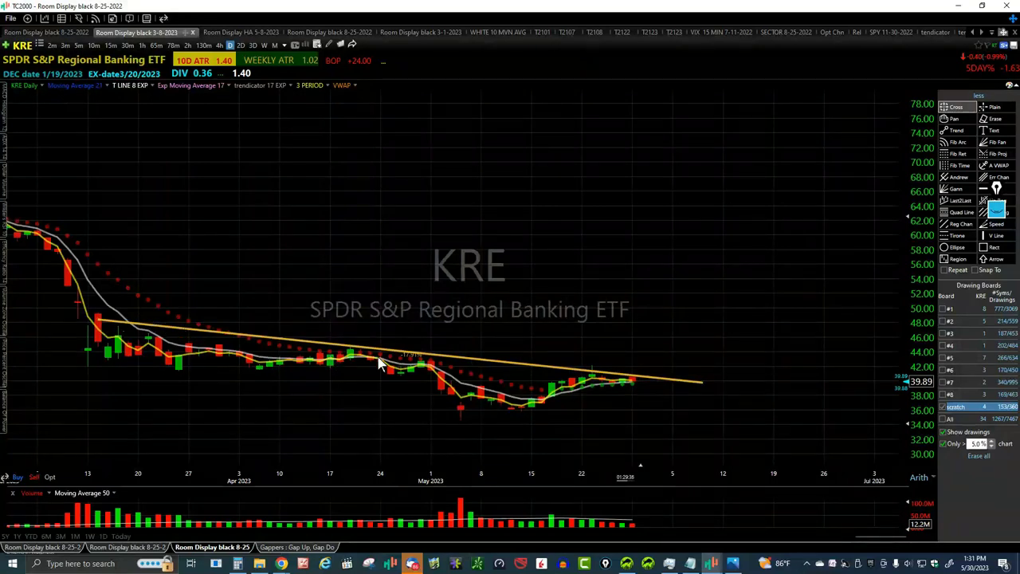
# - Delete the short horizontal line near 45 from the KRE chart
pyautogui.scroll(3, 625, 389)
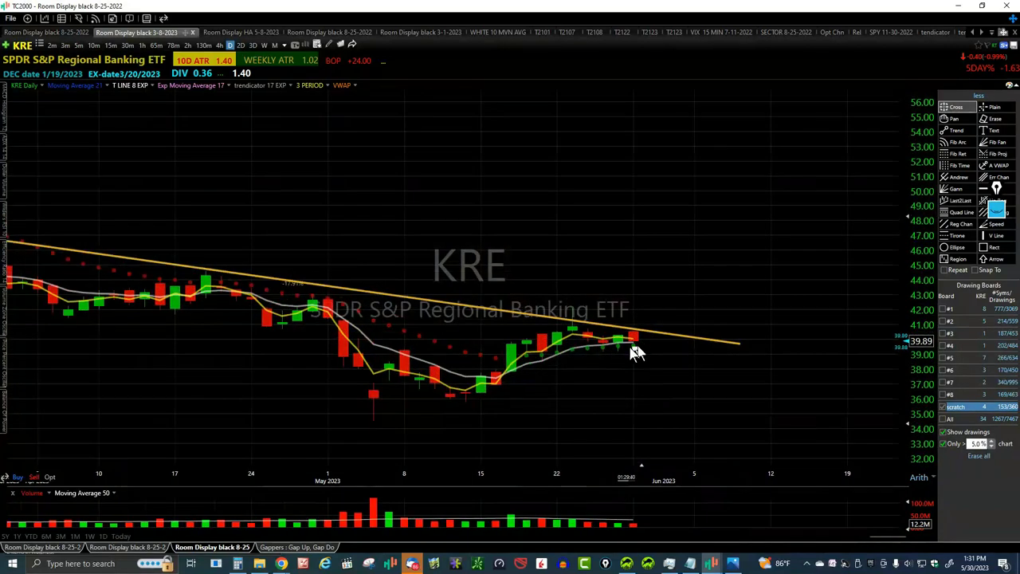
pyautogui.scroll(2, 672, 373)
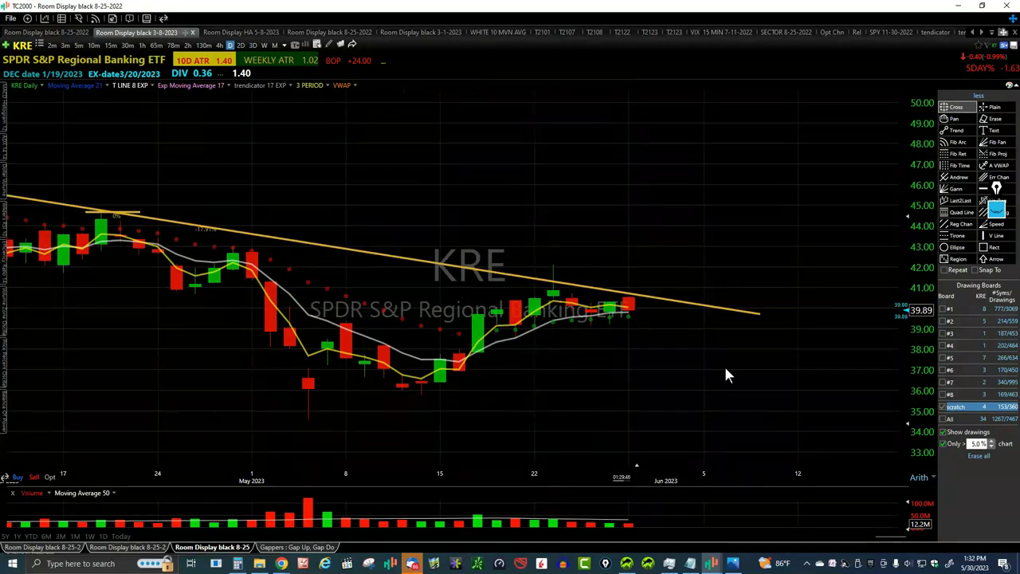
pyautogui.scroll(-2, 725, 371)
pyautogui.scroll(2, 630, 358)
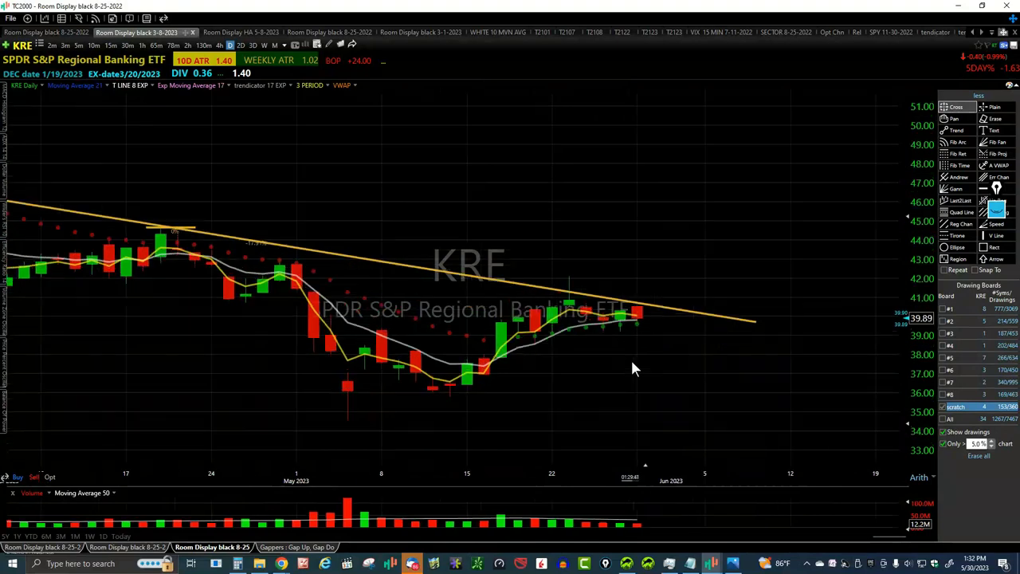
pyautogui.moveTo(193, 231); pyautogui.dragTo(660, 220)
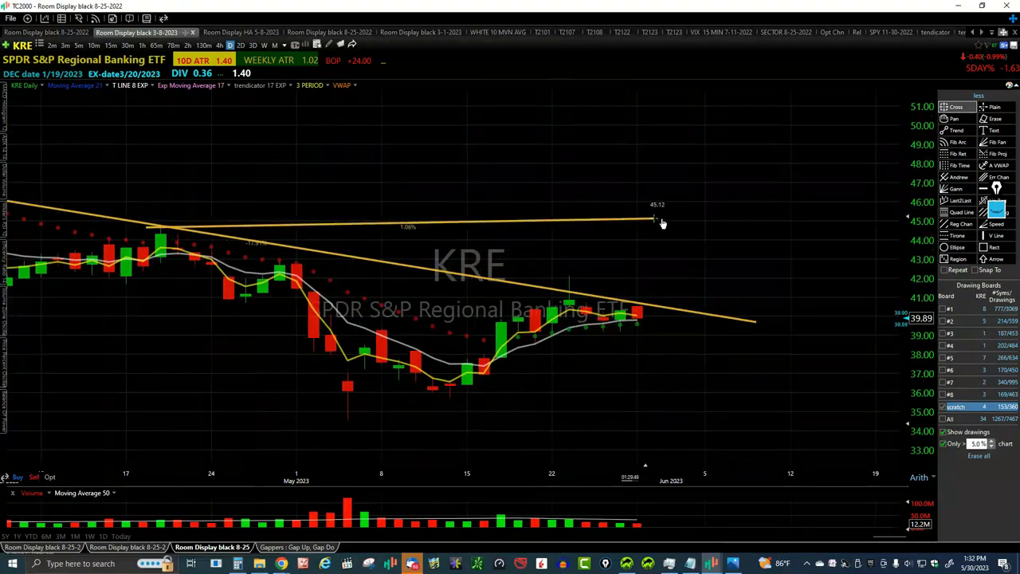
pyautogui.rightClick(610, 228)
pyautogui.click(635, 379)
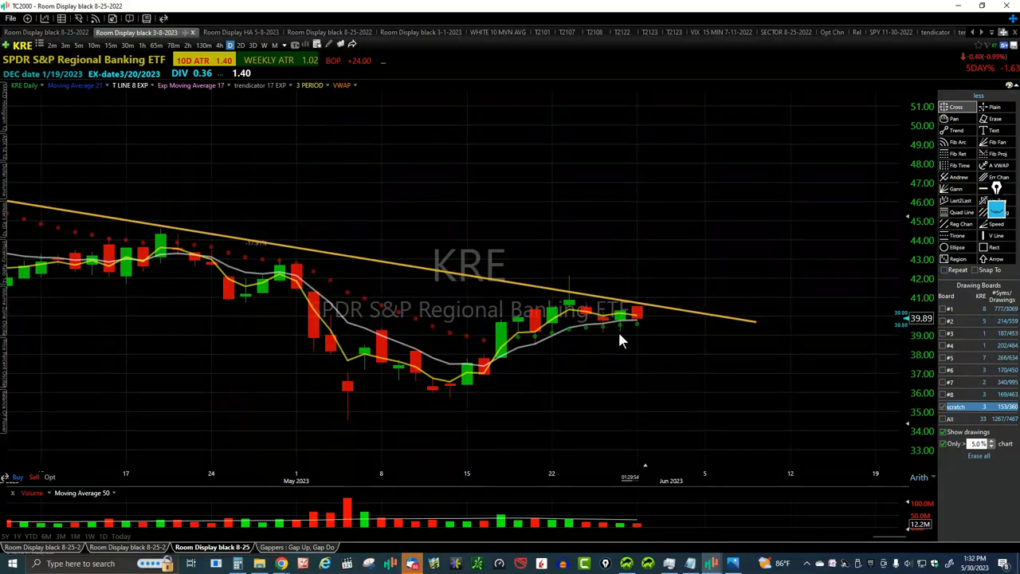
pyautogui.scroll(3, 654, 343)
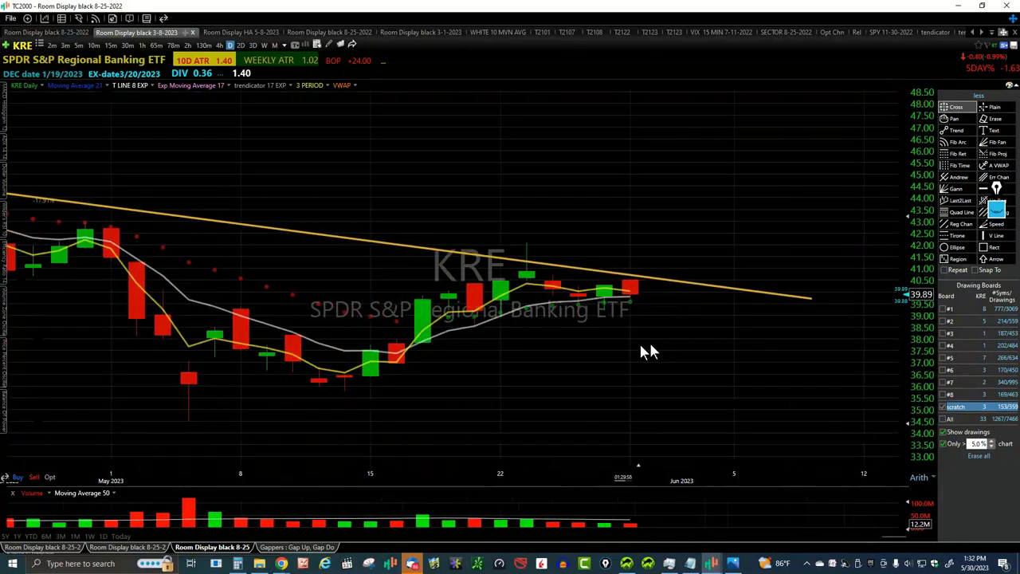
# - Switch KRE to a 10-minute chart and read price data on it
pyautogui.click(93, 45)
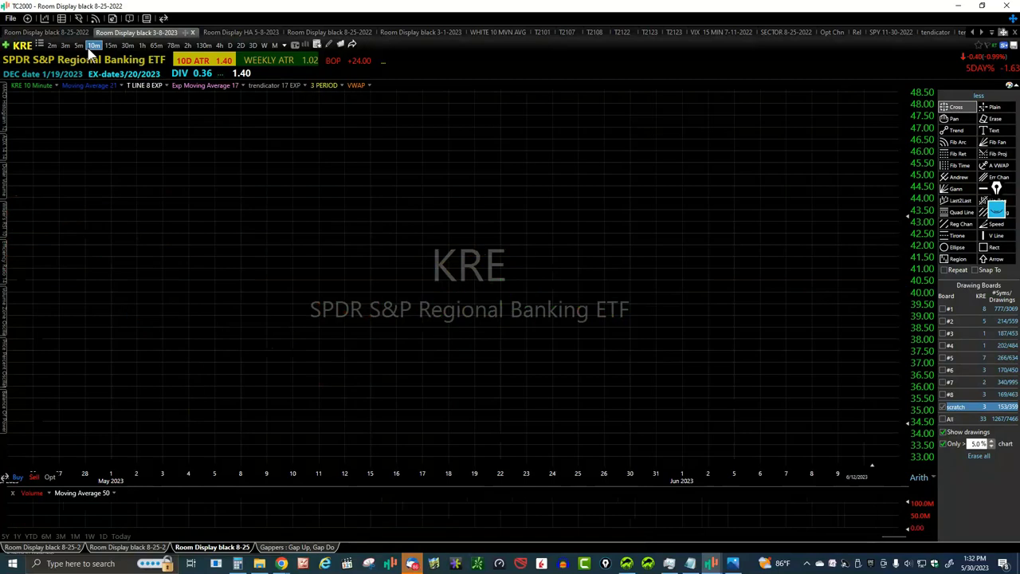
pyautogui.scroll(-2, 806, 331)
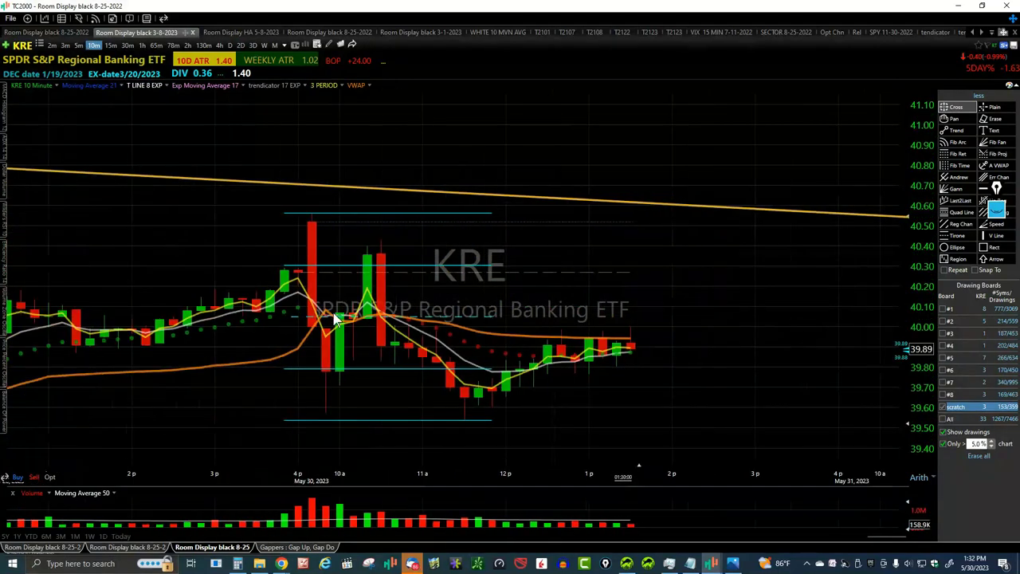
pyautogui.scroll(-2, 313, 226)
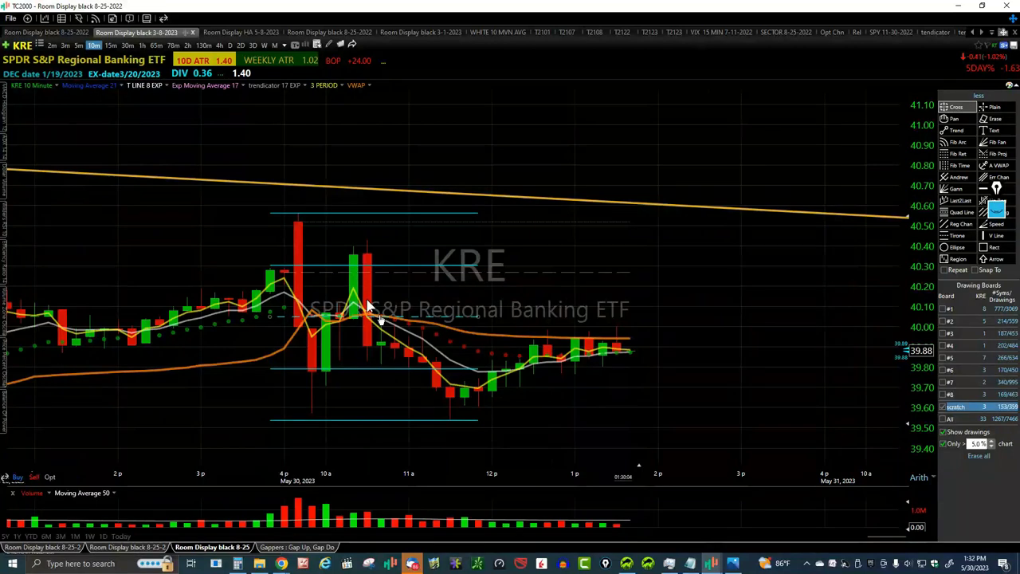
pyautogui.moveTo(459, 447); pyautogui.dragTo(455, 449)
pyautogui.scroll(2, 642, 361)
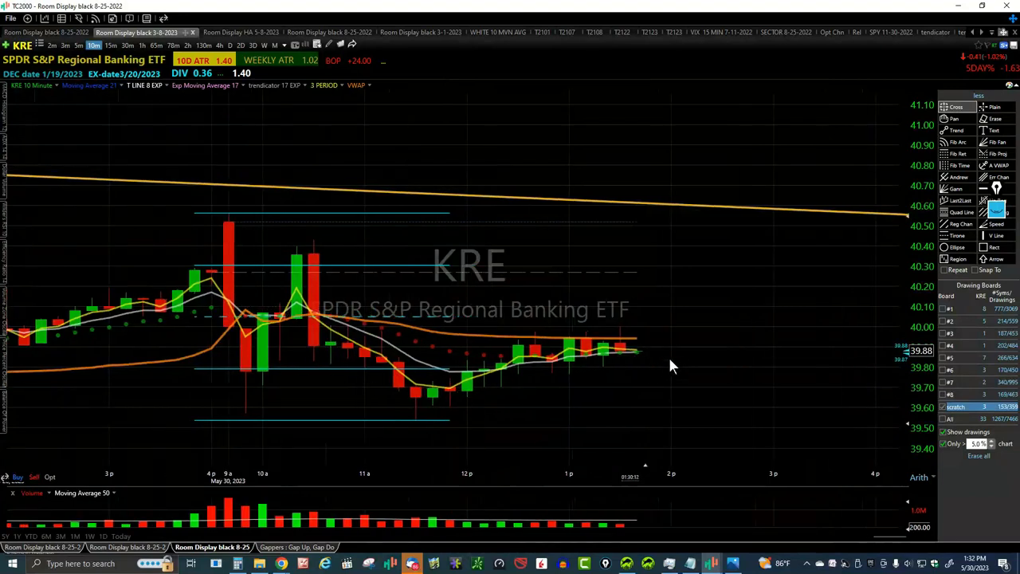
pyautogui.scroll(-2, 669, 360)
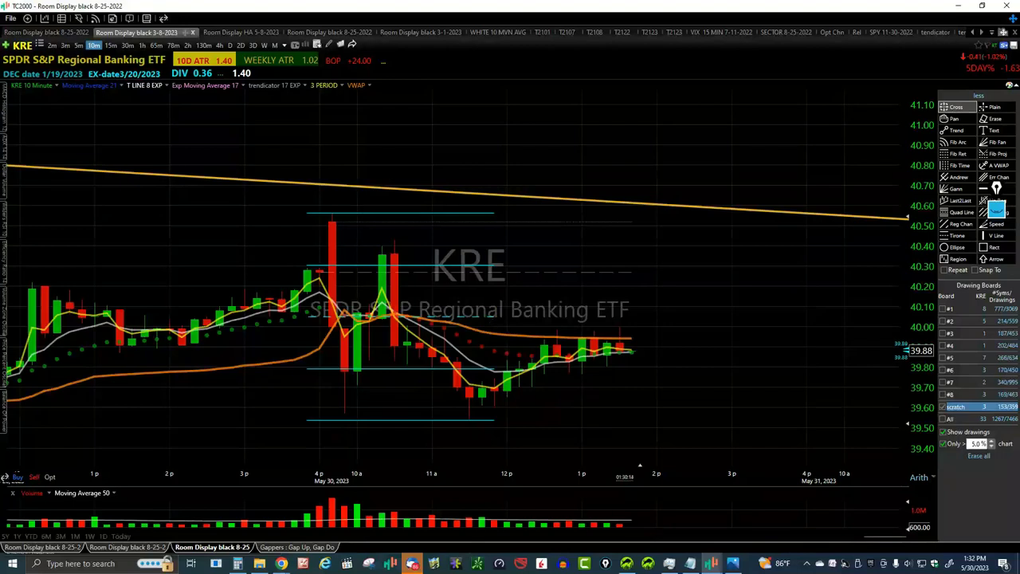
# - Delete the cyan horizontal line and enter the XRT symbol
pyautogui.rightClick(459, 320)
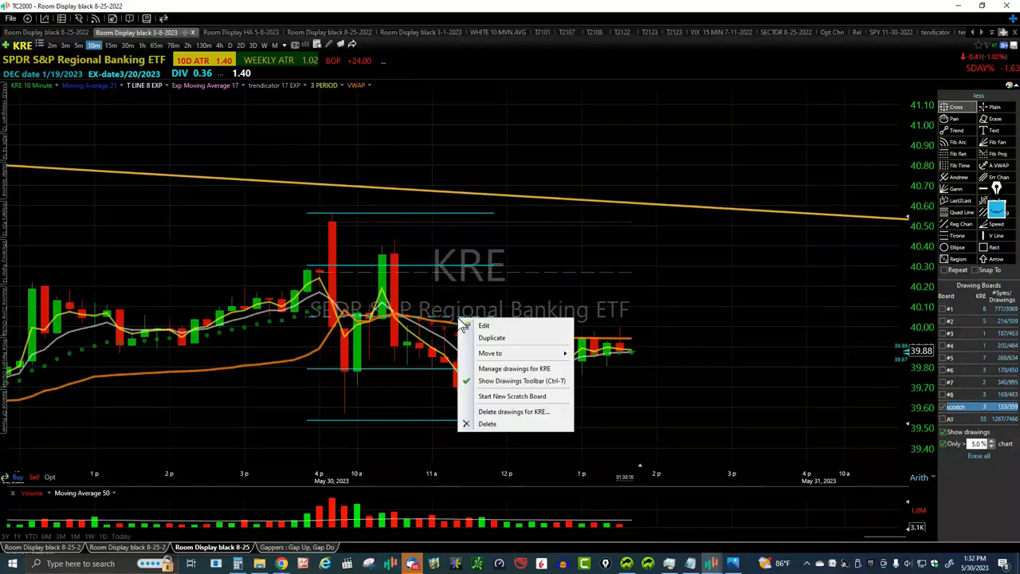
pyautogui.click(487, 423)
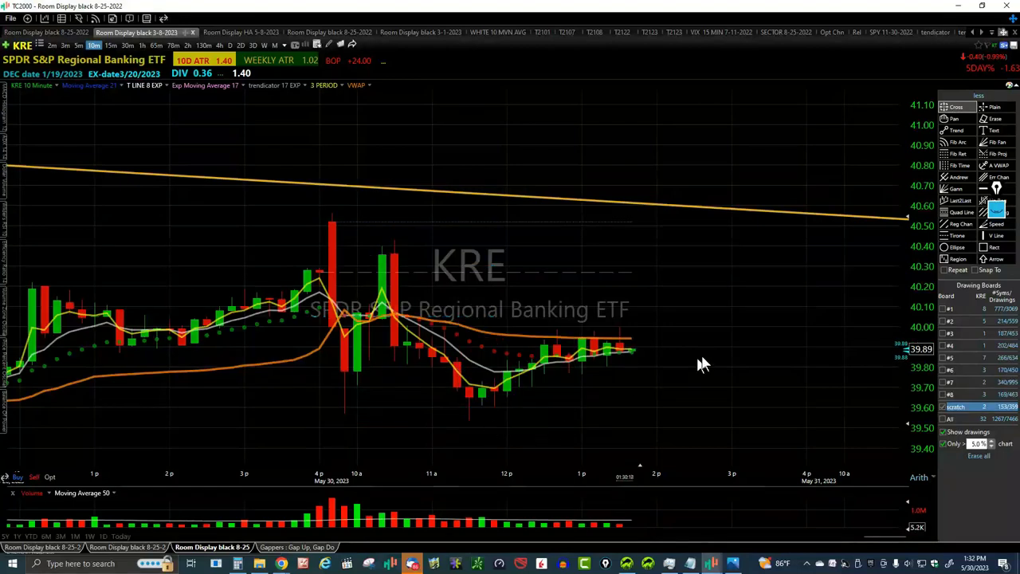
pyautogui.scroll(-2, 772, 316)
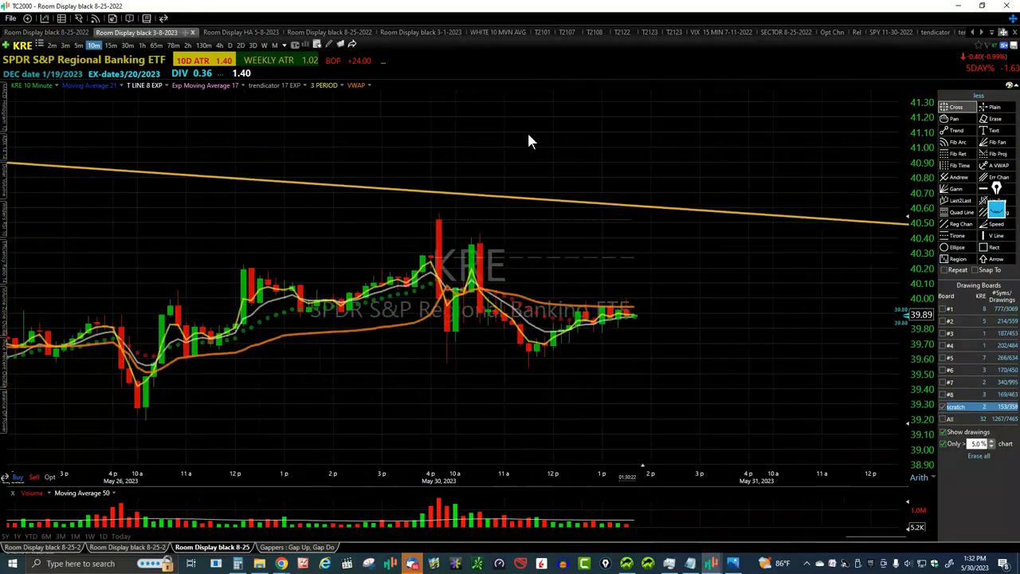
pyautogui.write('xrt')
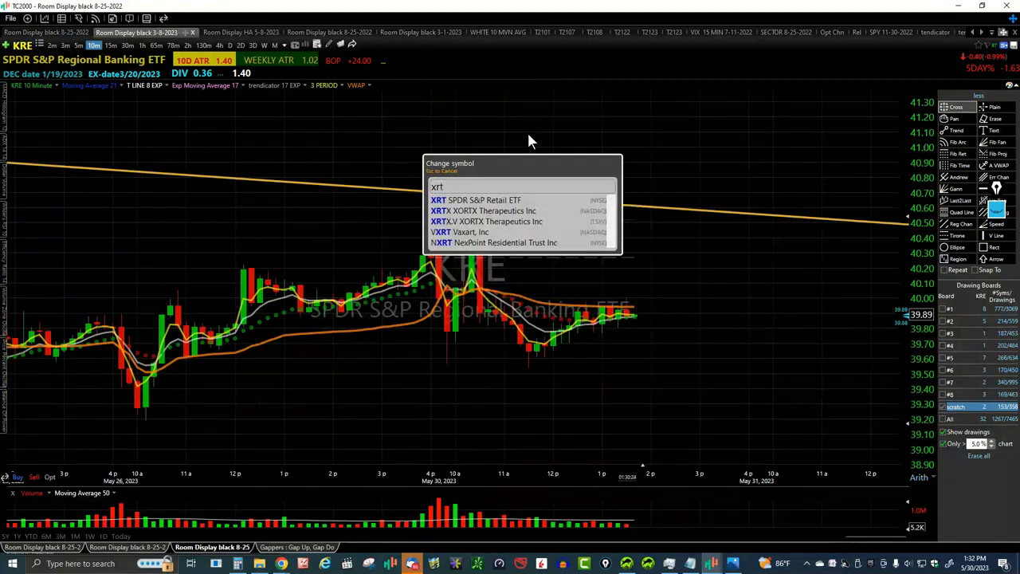
# - Load XRT and draw a yellow downtrend line from the 18th–19th high toward June 1
pyautogui.press('Return')
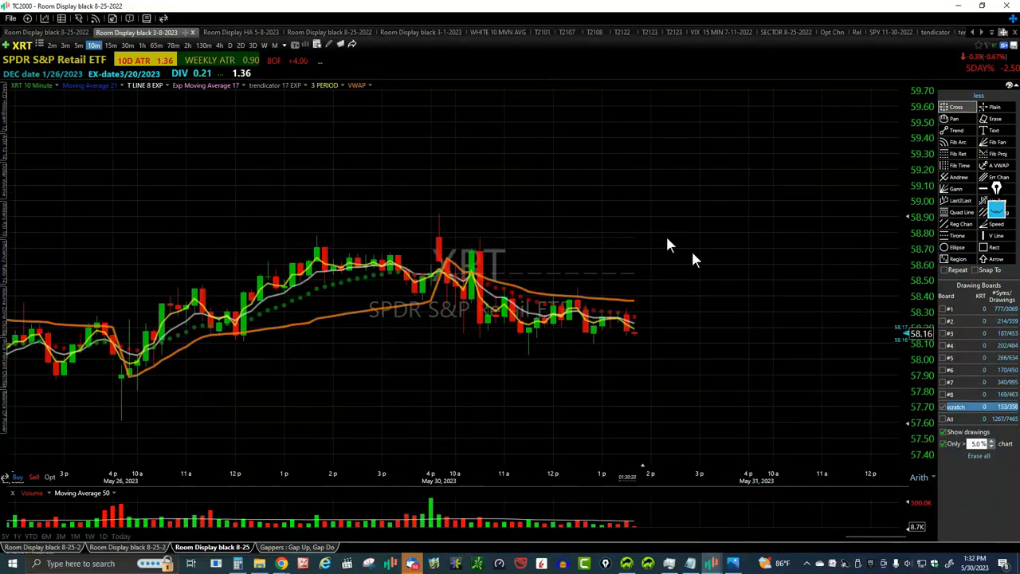
pyautogui.scroll(-5, 691, 253)
pyautogui.scroll(-2, 747, 333)
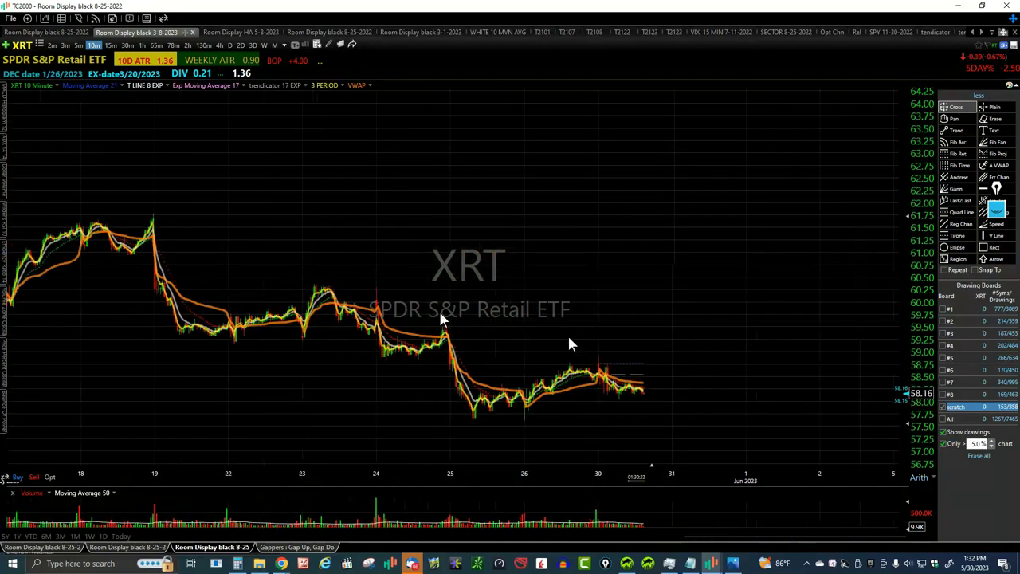
pyautogui.click(958, 130)
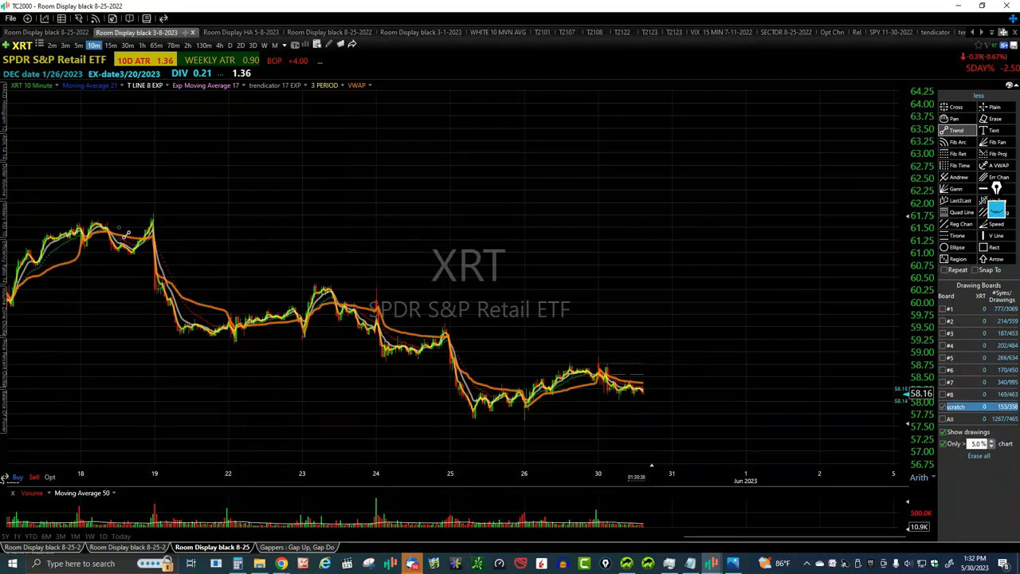
pyautogui.moveTo(100, 218); pyautogui.dragTo(757, 412)
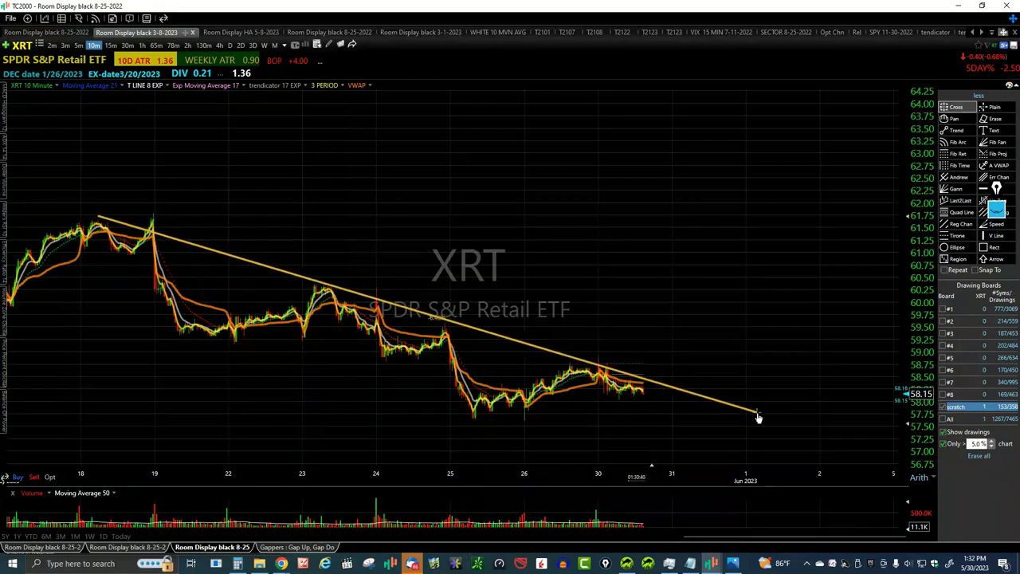
pyautogui.scroll(1, 867, 429)
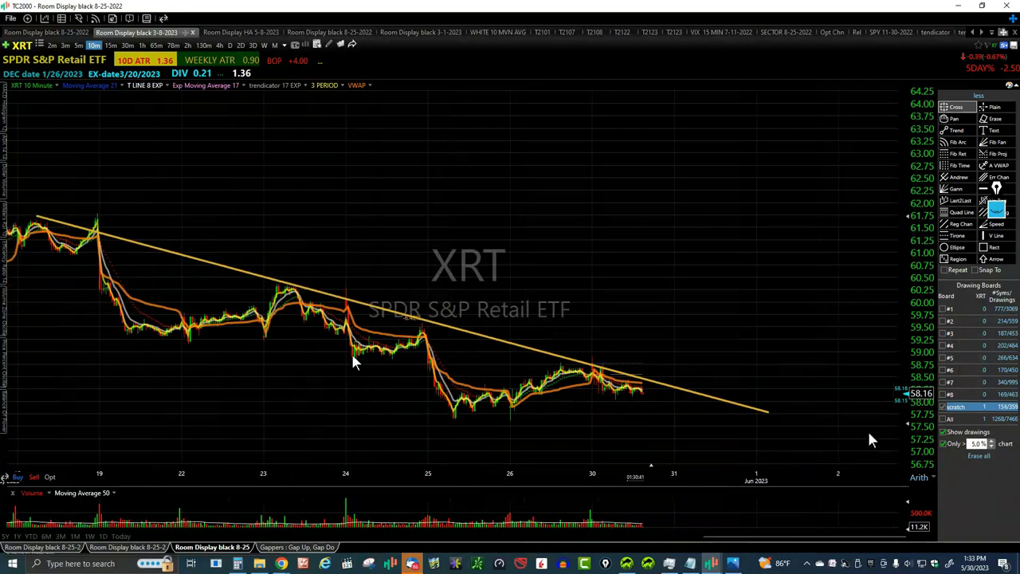
pyautogui.scroll(-1, 829, 412)
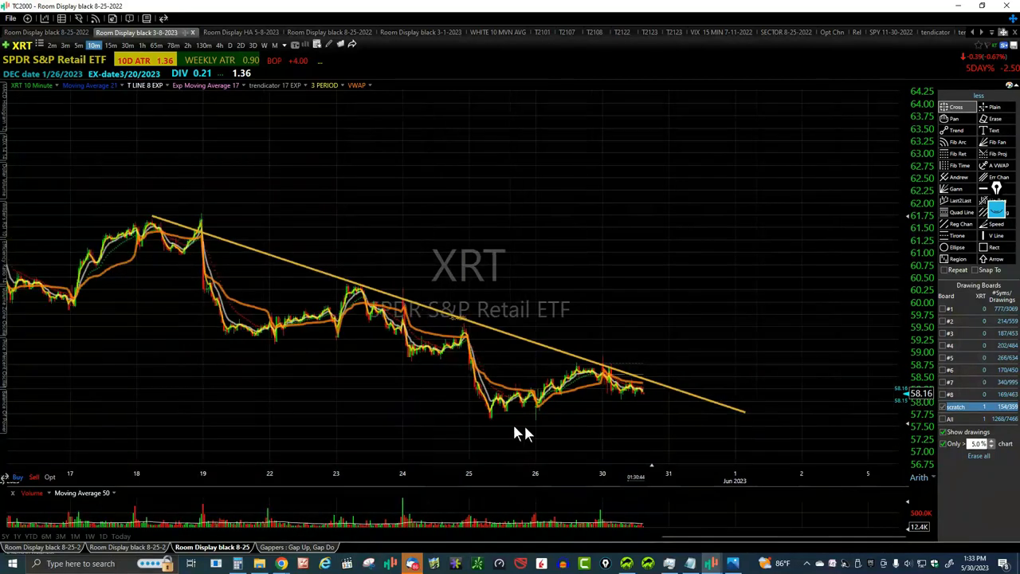
pyautogui.scroll(1, 578, 431)
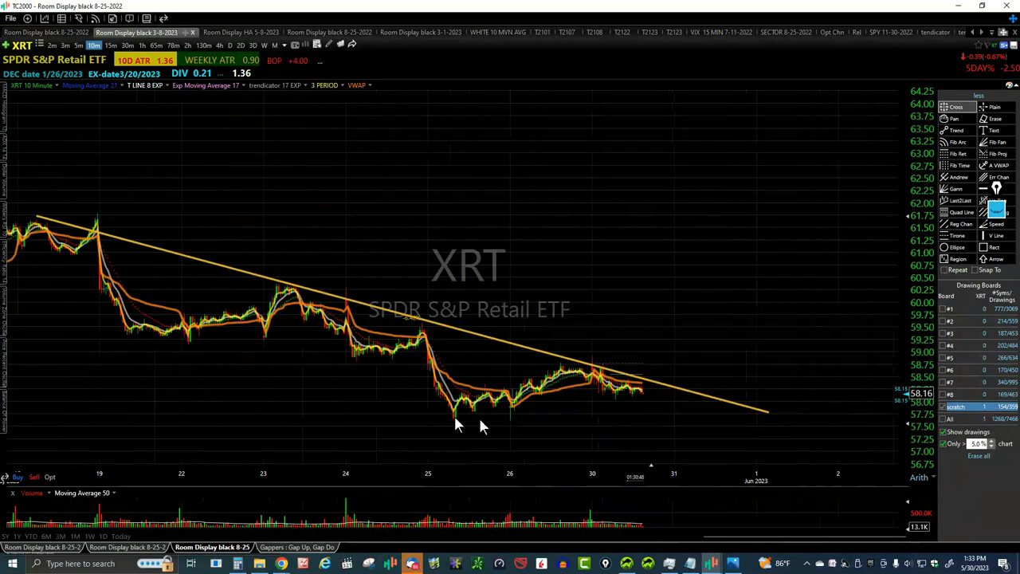
pyautogui.scroll(3, 570, 422)
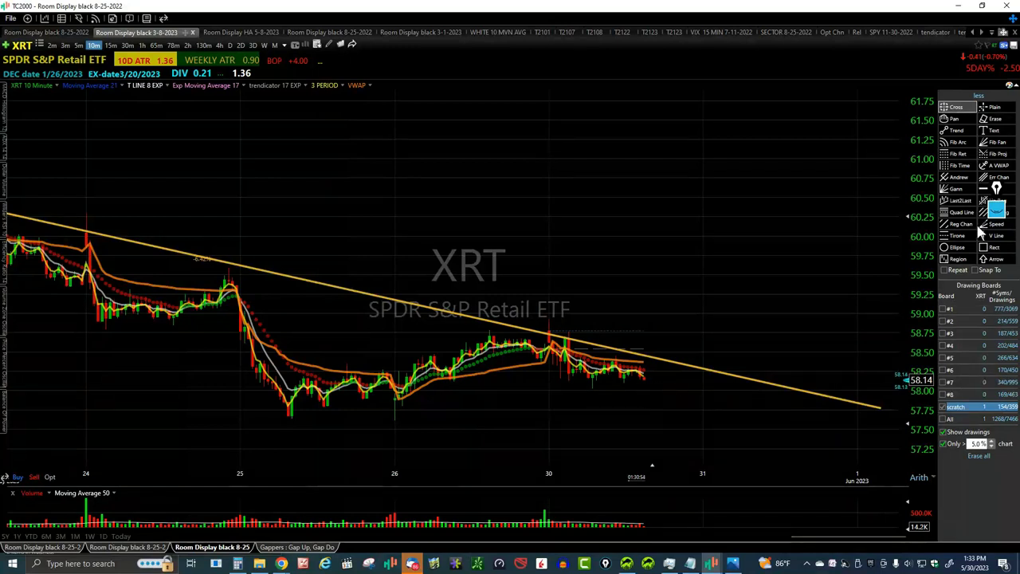
# - Place an orange horizontal support line at about 58.15 on the XRT 10-minute chart
pyautogui.click(984, 189)
pyautogui.moveTo(658, 397); pyautogui.dragTo(654, 384)
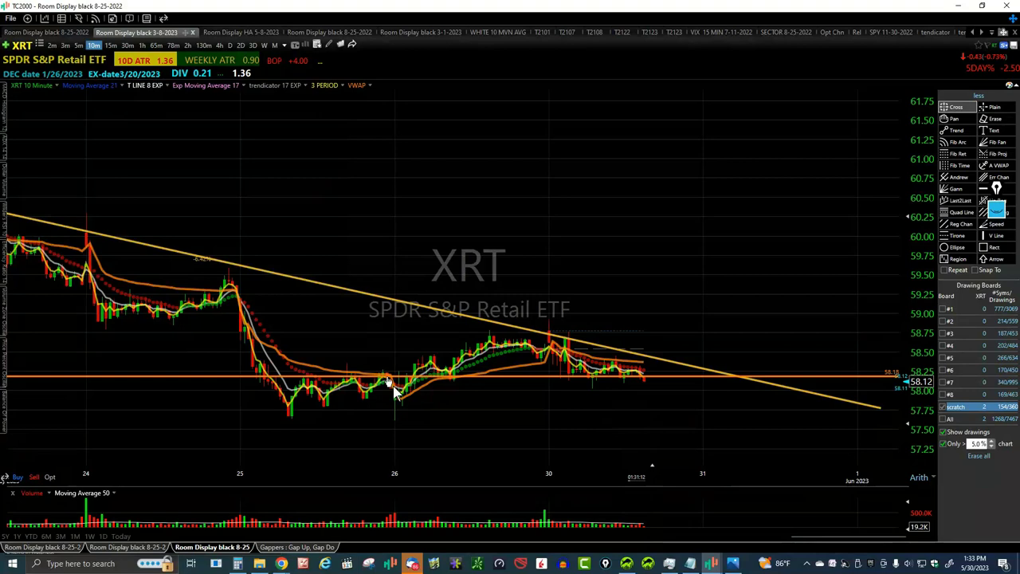
pyautogui.scroll(-5, 319, 432)
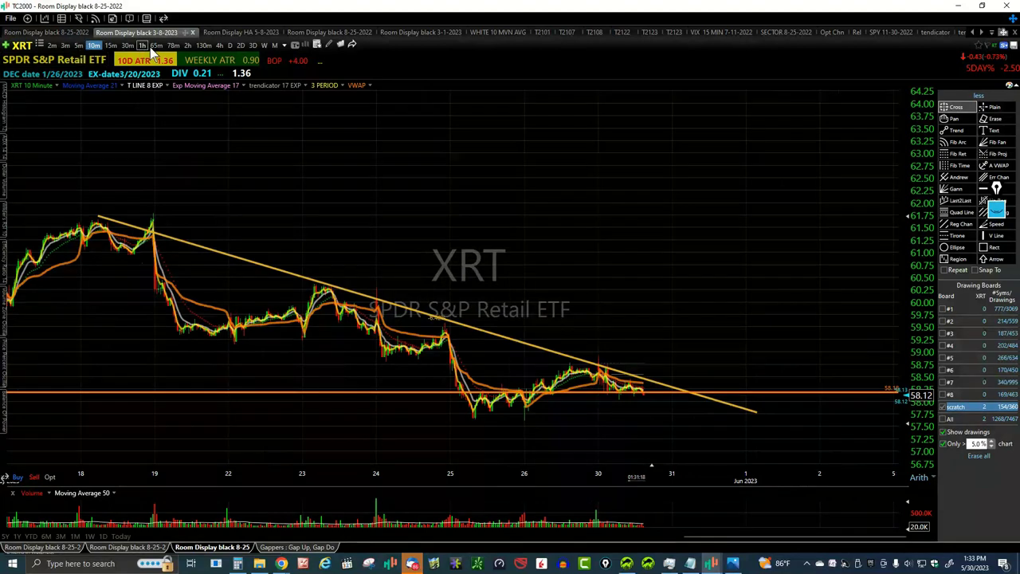
# - Switch to the Room Display HA 5-8-2023 layout with XRT on hourly bars
pyautogui.press('h')
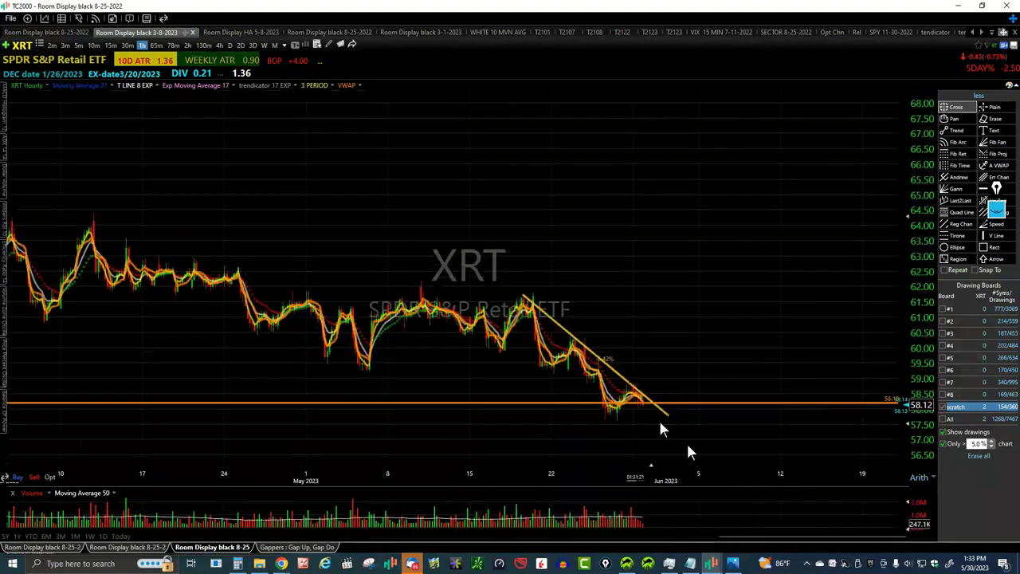
pyautogui.scroll(3, 690, 451)
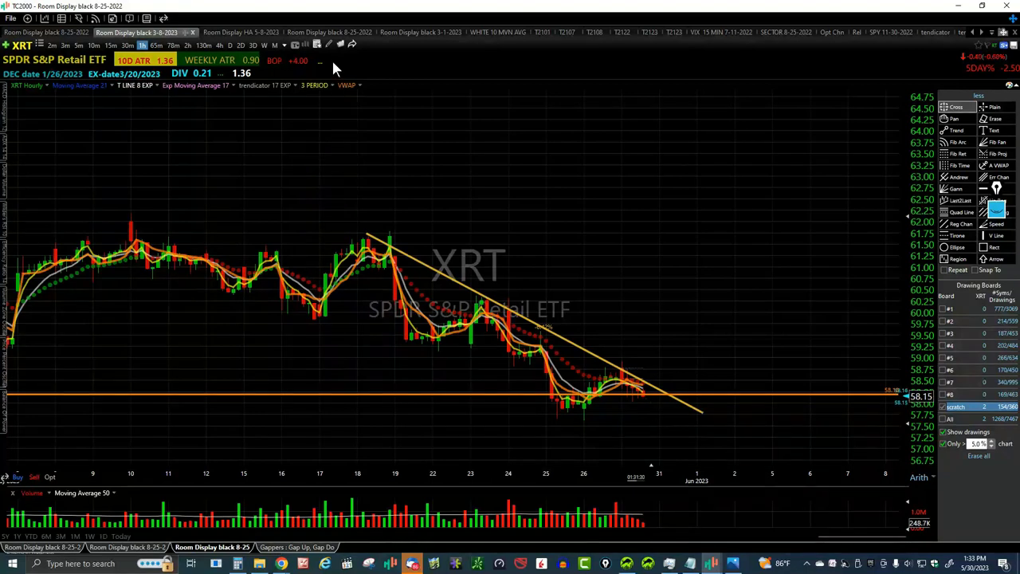
pyautogui.click(247, 33)
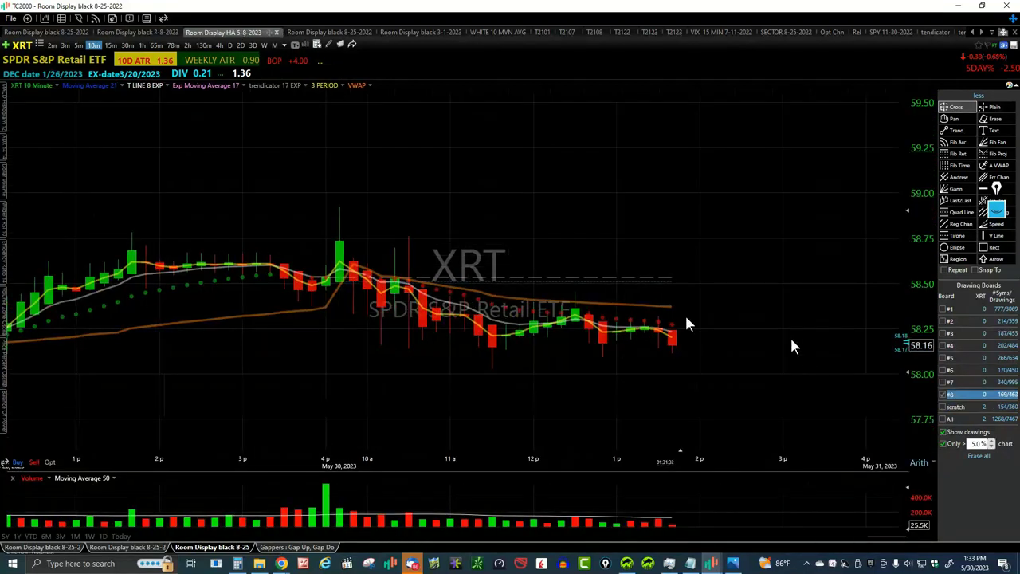
pyautogui.click(142, 45)
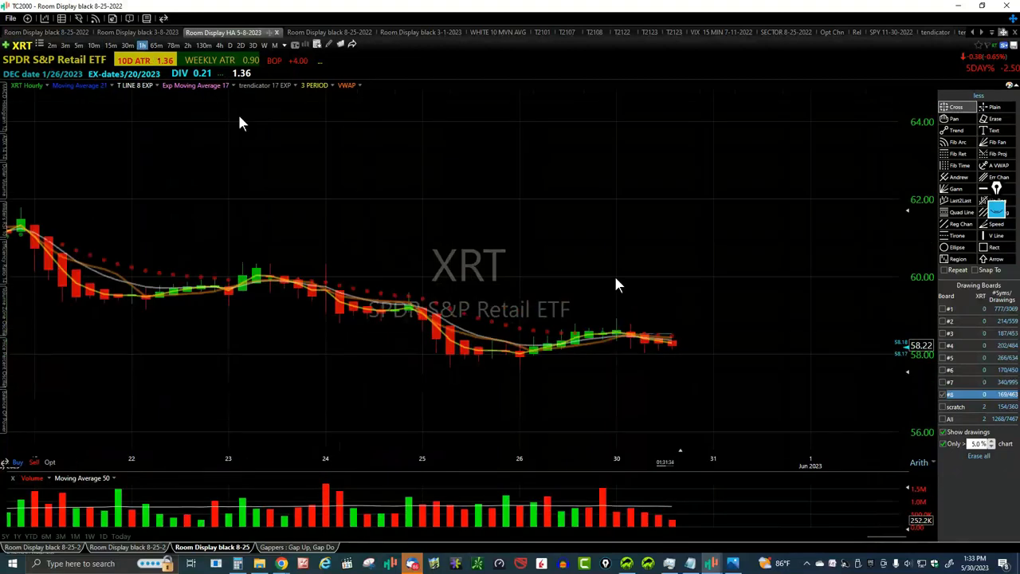
# - Zoom the XRT hourly chart to show mid-May through early June
pyautogui.scroll(-3, 740, 335)
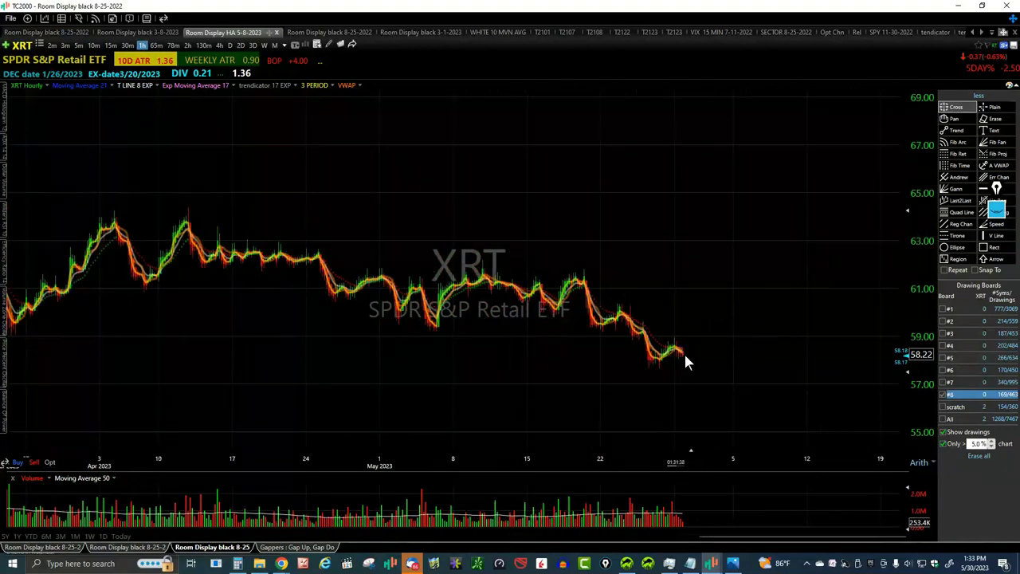
pyautogui.scroll(2, 741, 383)
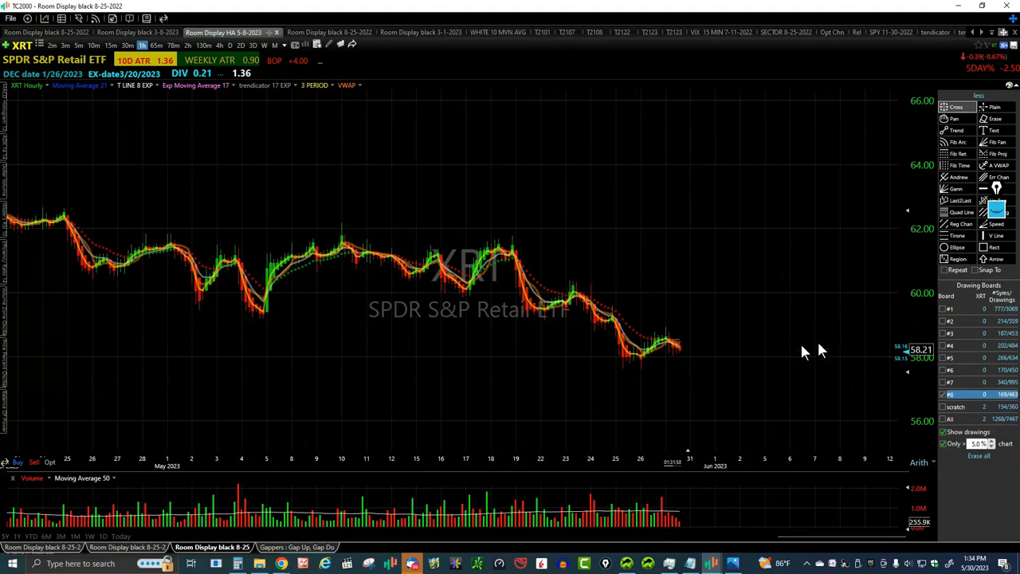
pyautogui.scroll(-2, 802, 326)
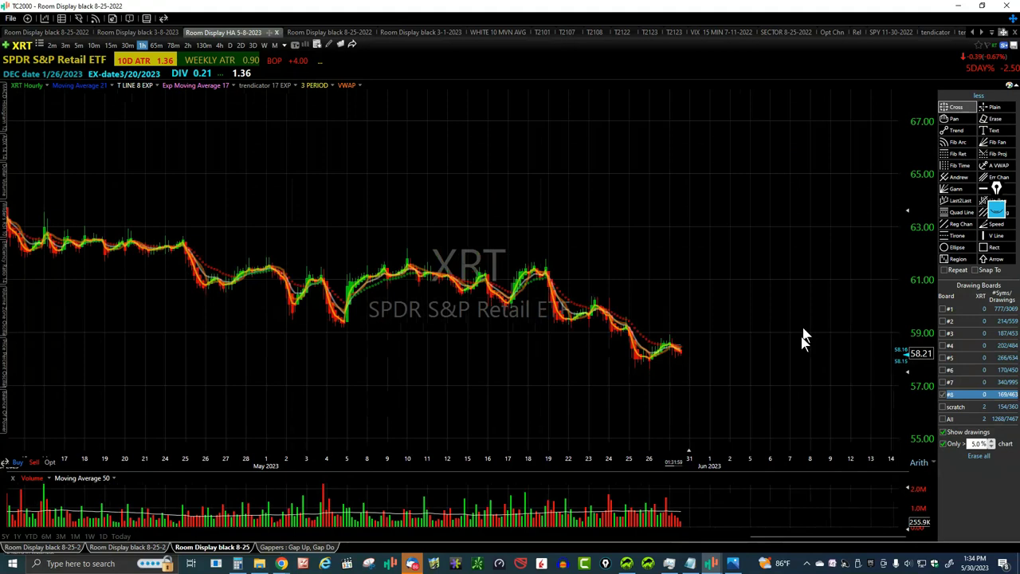
pyautogui.scroll(-2, 801, 339)
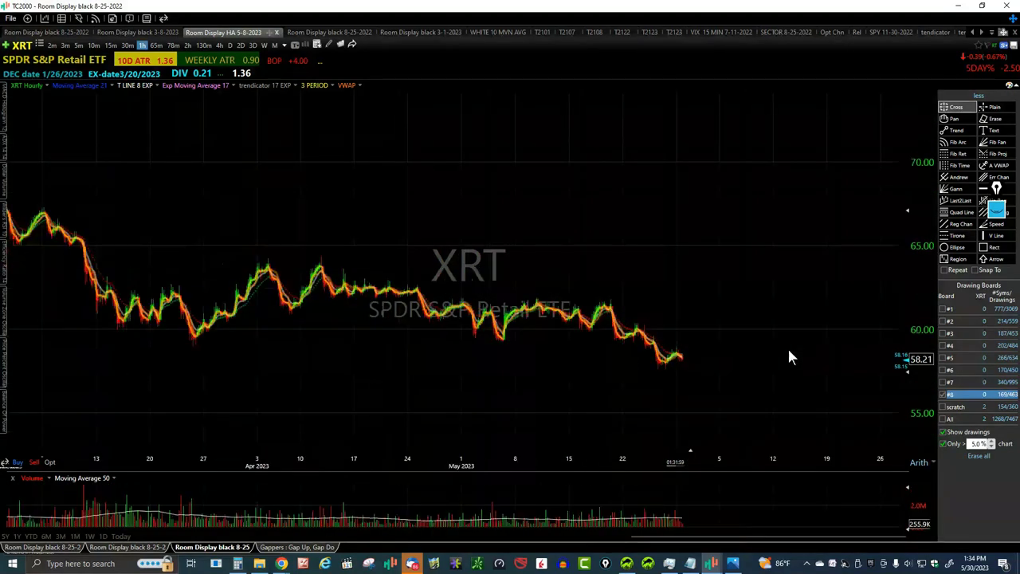
pyautogui.scroll(-2, 788, 357)
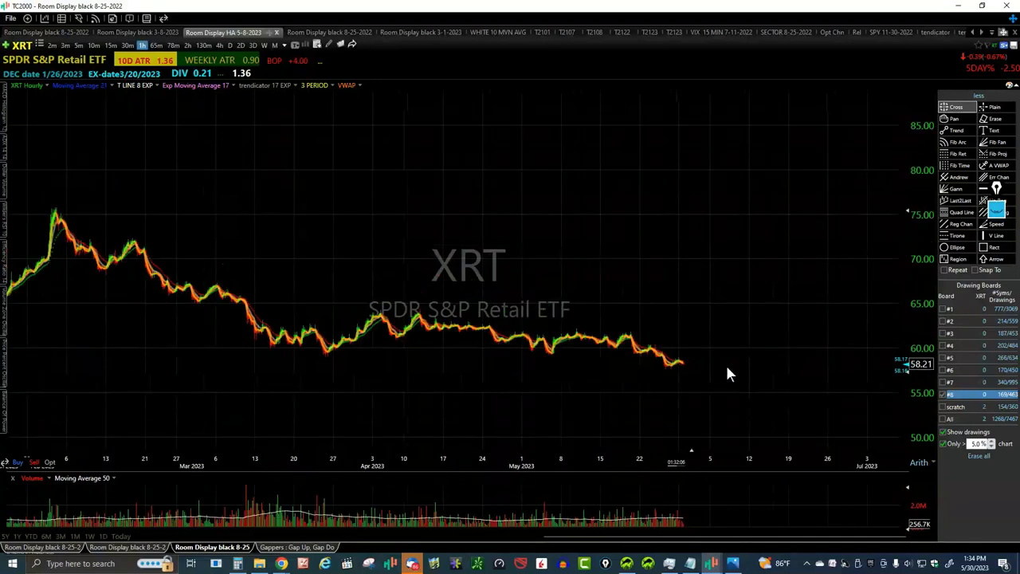
pyautogui.scroll(-1, 759, 383)
pyautogui.scroll(4, 758, 384)
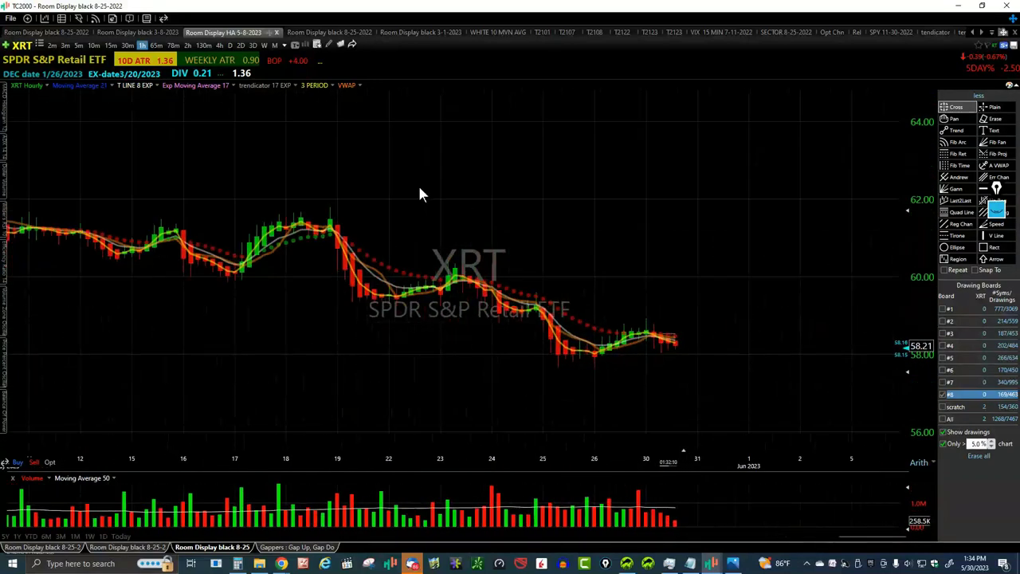
# - Switch to the Room Display black 3-8-2023 layout and adjust the XRT hourly time span
pyautogui.click(137, 32)
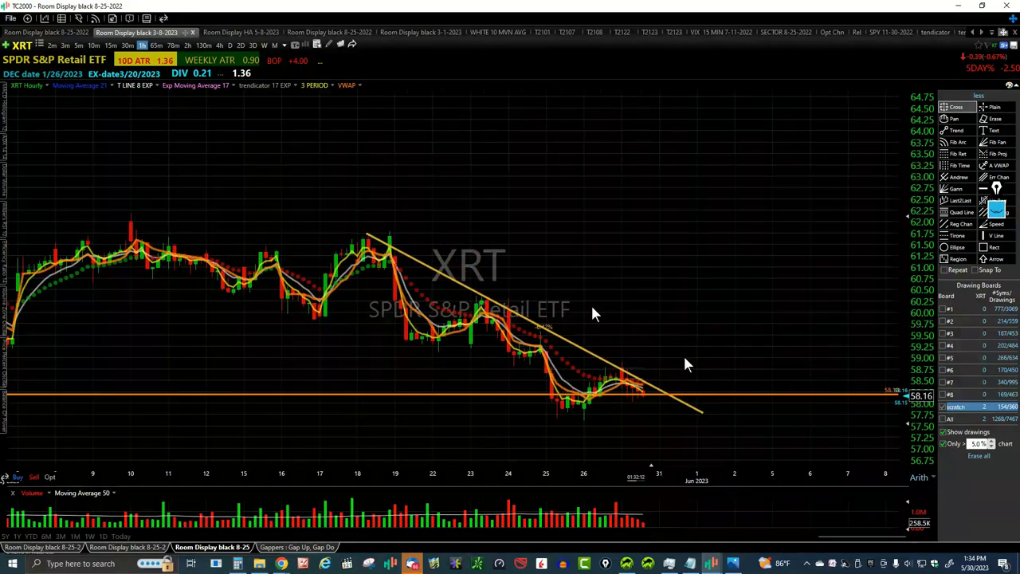
pyautogui.scroll(1, 752, 428)
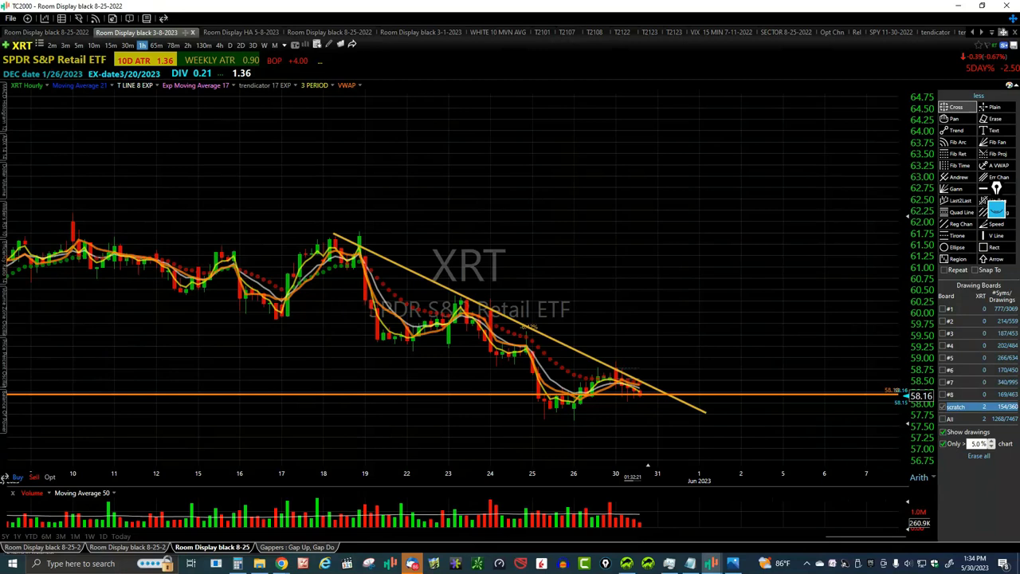
pyautogui.scroll(-5, 790, 436)
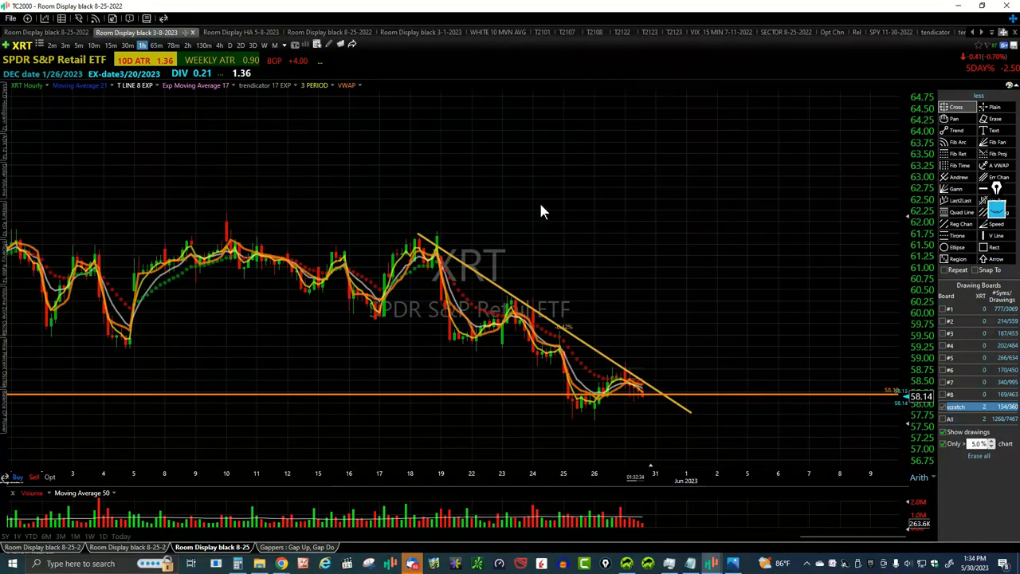
pyautogui.scroll(-1, 542, 211)
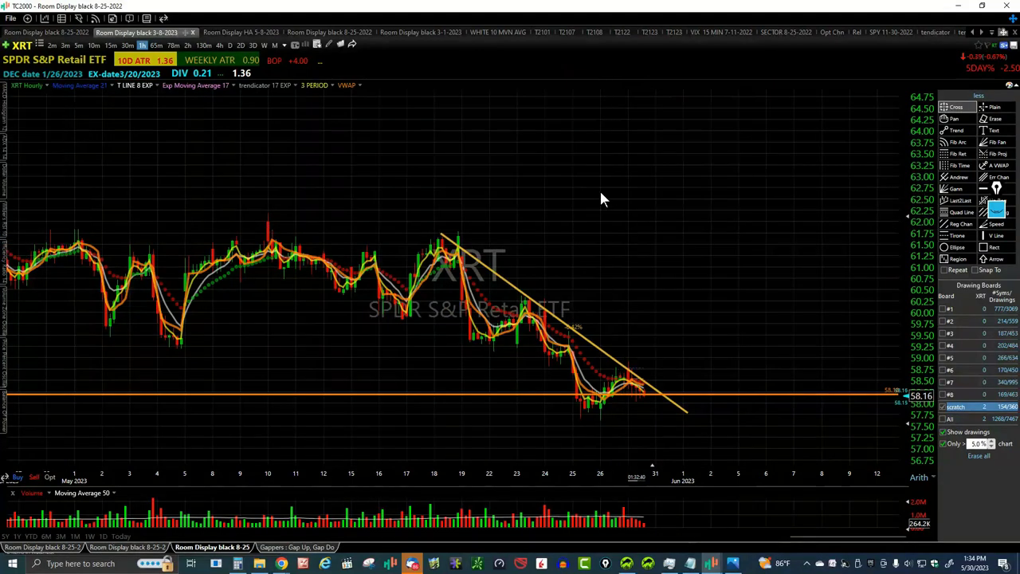
# - Load the Target (TGT) chart
pyautogui.write('TGT')
pyautogui.press('Return')
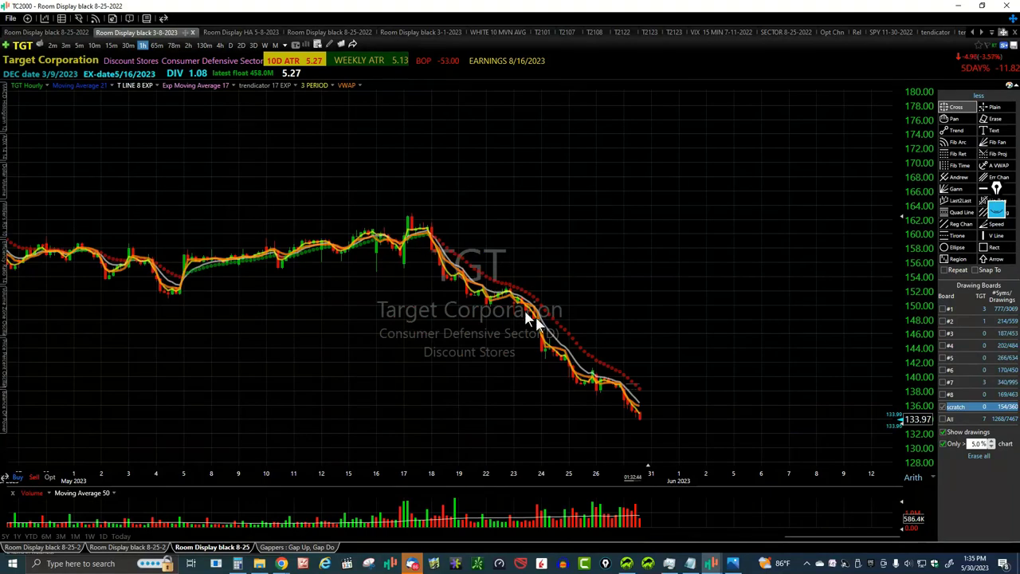
pyautogui.scroll(2, 687, 400)
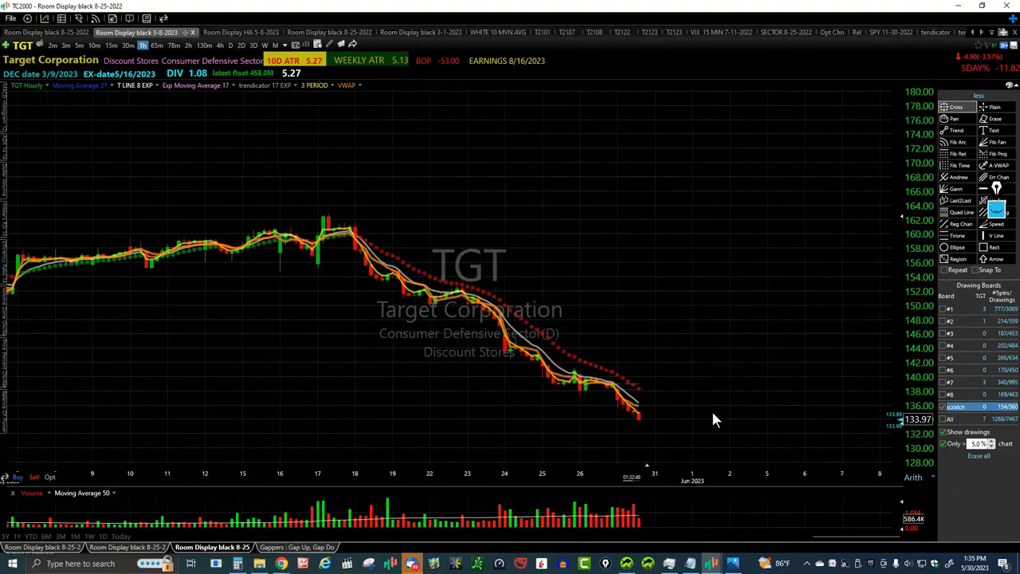
pyautogui.scroll(-4, 712, 419)
# - Switch TGT to daily bars and zoom through its recent price history
pyautogui.click(230, 45)
pyautogui.scroll(-4, 734, 345)
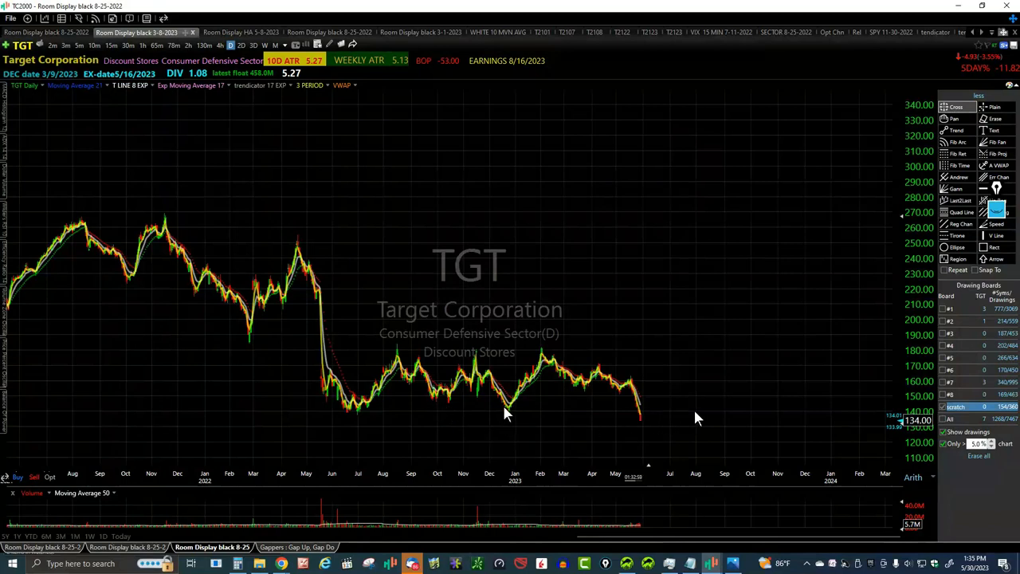
pyautogui.scroll(4, 701, 419)
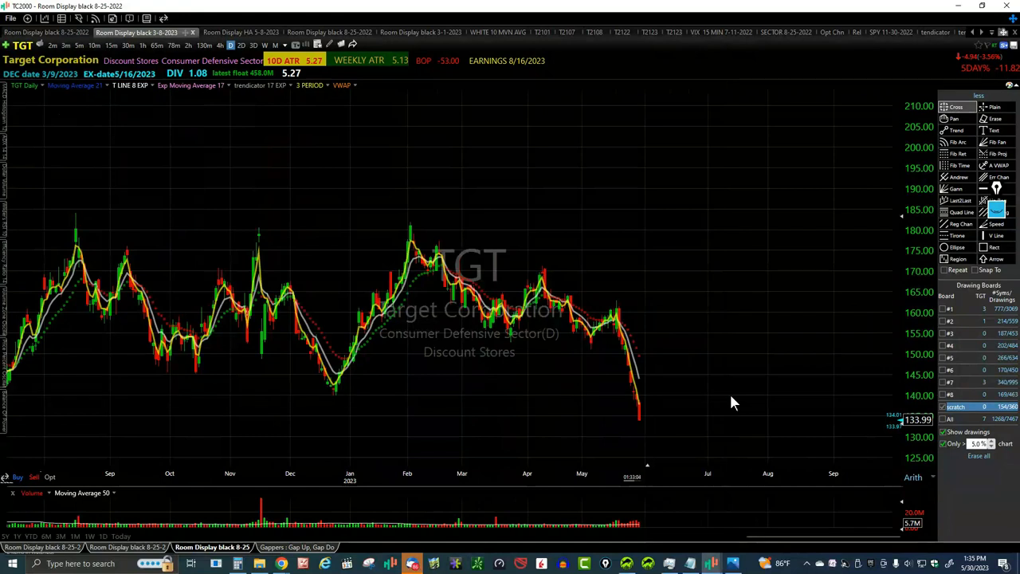
pyautogui.scroll(-2, 732, 402)
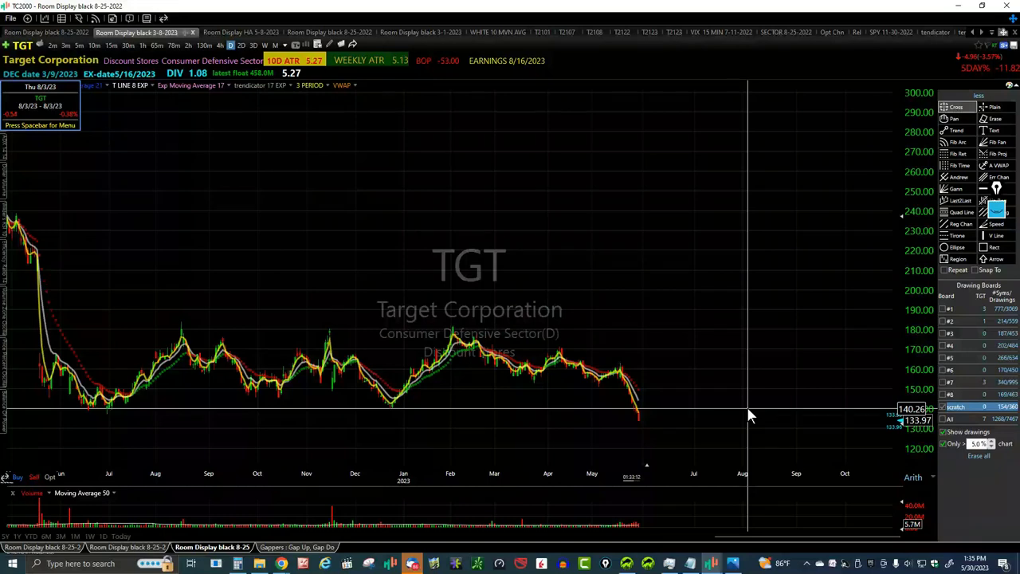
pyautogui.scroll(-3, 749, 414)
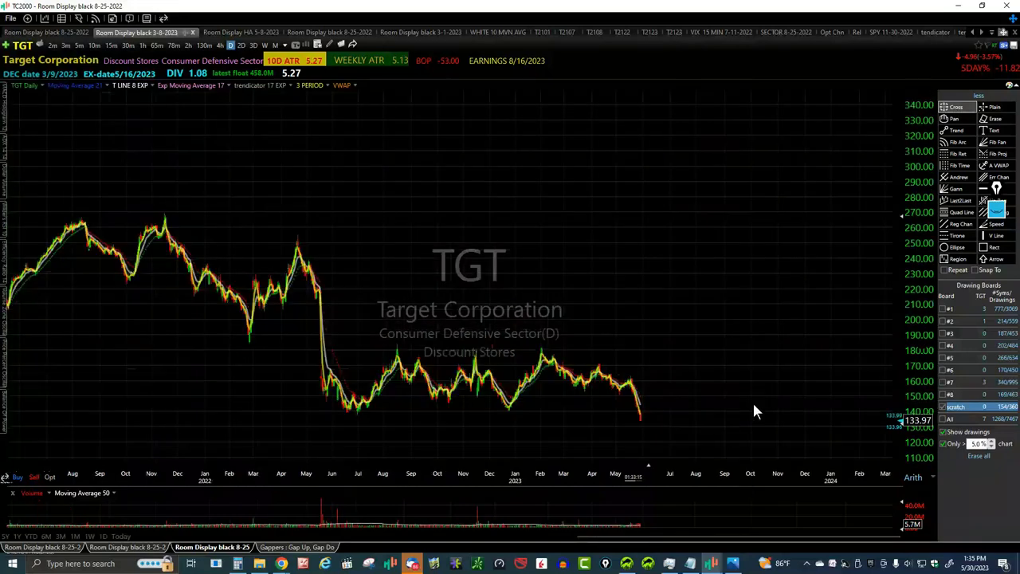
pyautogui.scroll(-3, 754, 410)
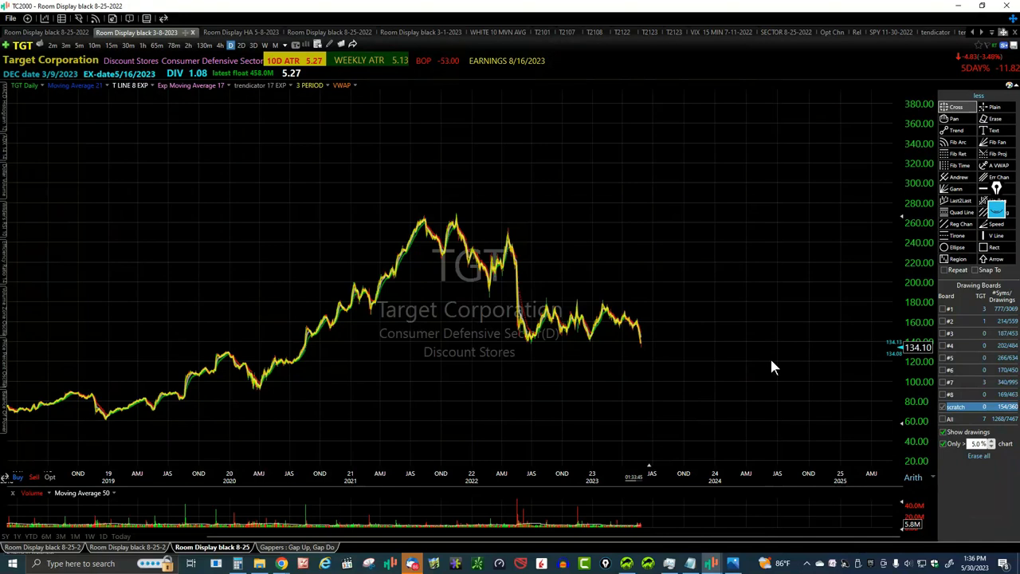
pyautogui.scroll(2, 770, 367)
pyautogui.scroll(1, 771, 361)
pyautogui.scroll(1, 765, 368)
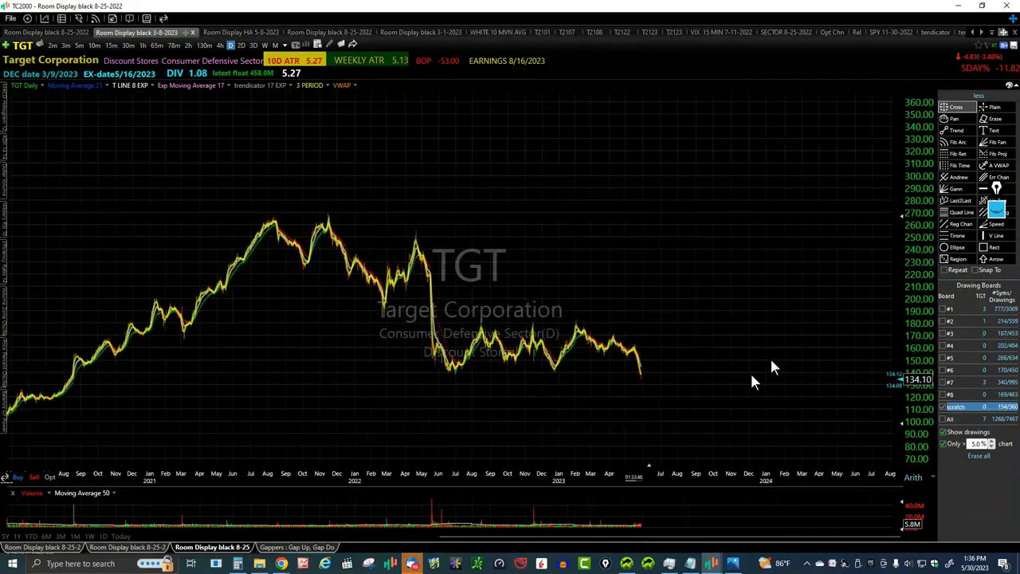
pyautogui.scroll(1, 769, 367)
pyautogui.scroll(3, 747, 394)
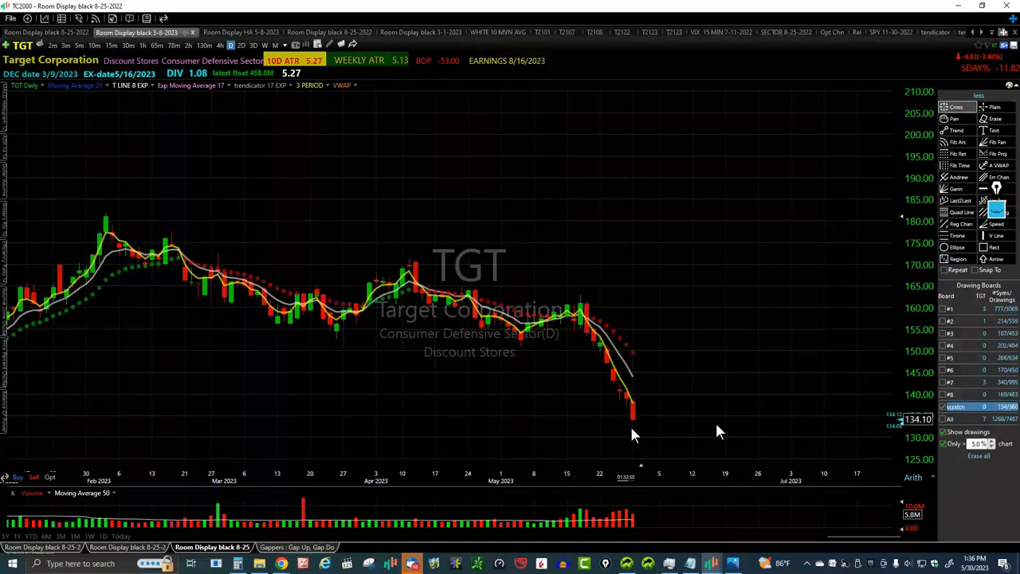
pyautogui.scroll(-1, 716, 430)
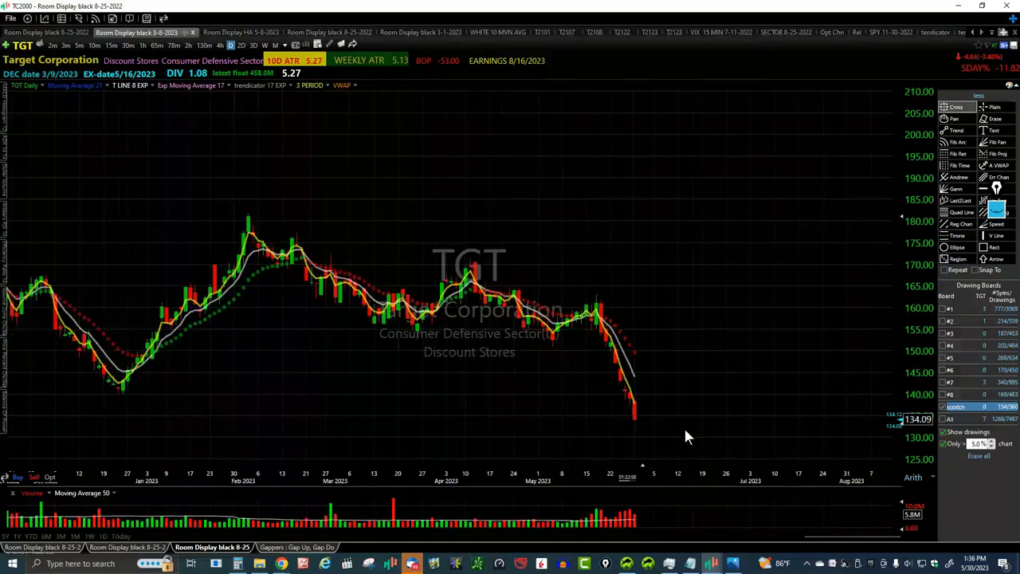
# - Review TGT on 10-minute and hourly bars, ending on the May 30 10-minute candles
pyautogui.click(94, 45)
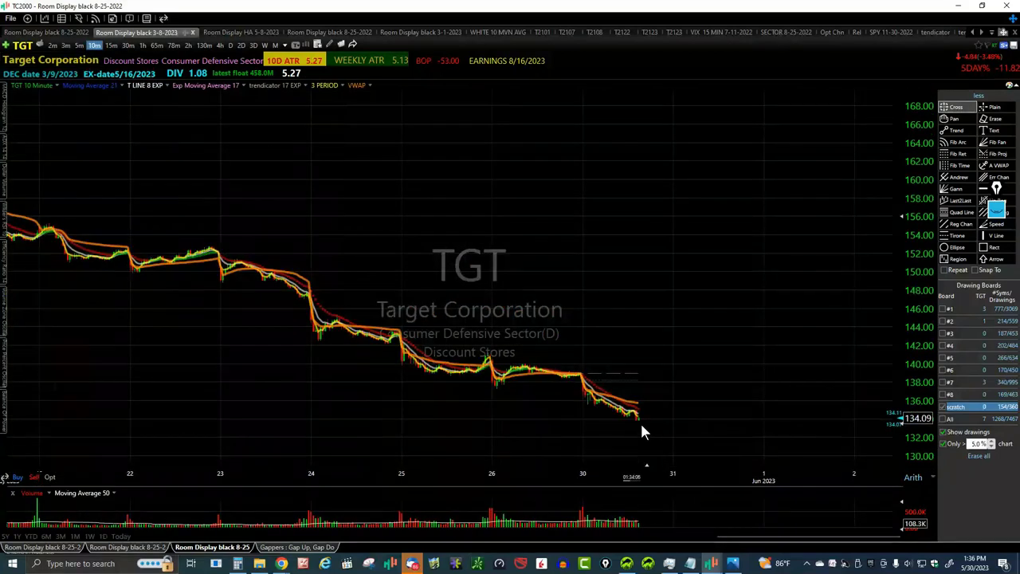
pyautogui.scroll(2, 654, 422)
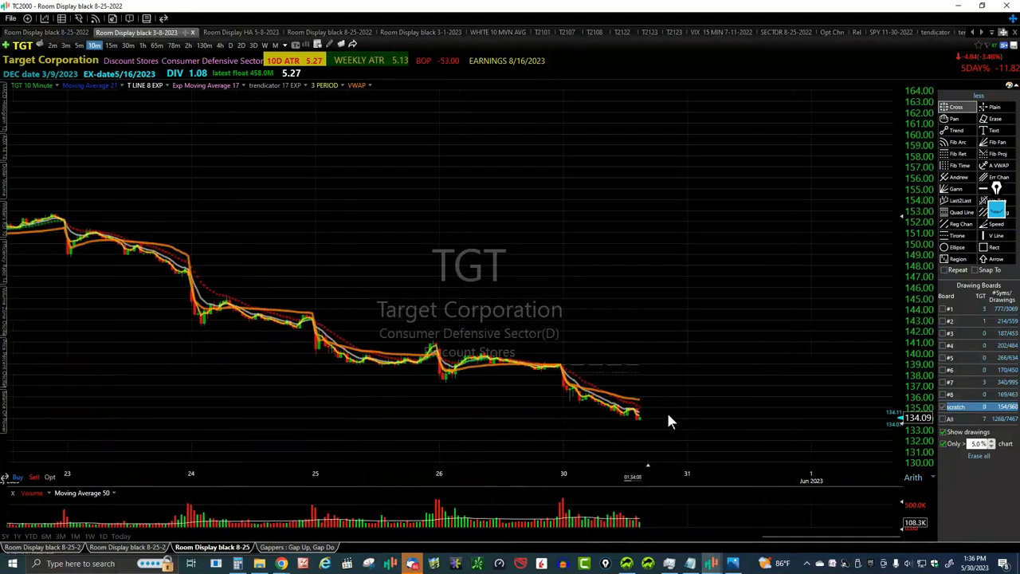
pyautogui.scroll(3, 666, 409)
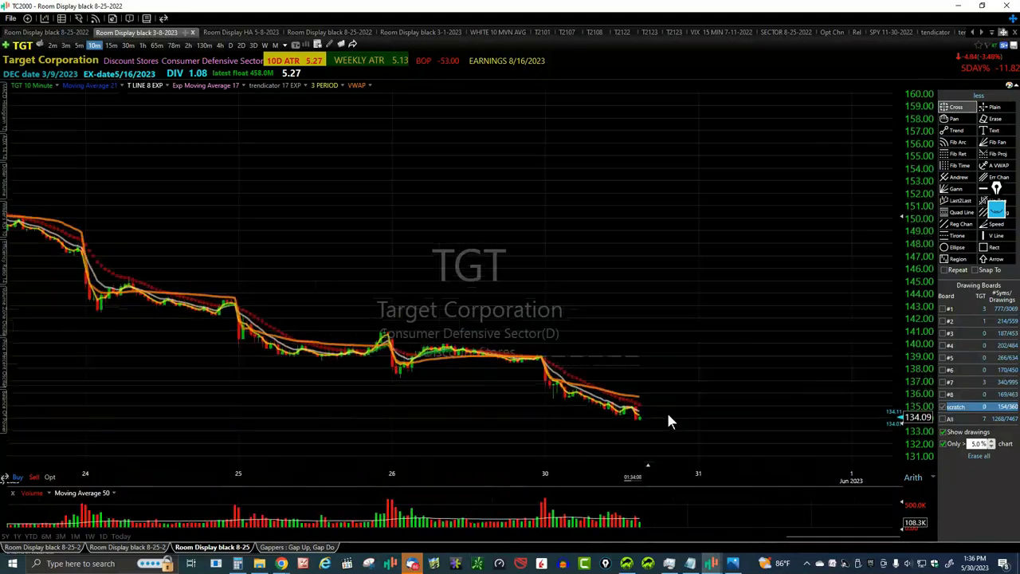
pyautogui.press('h')
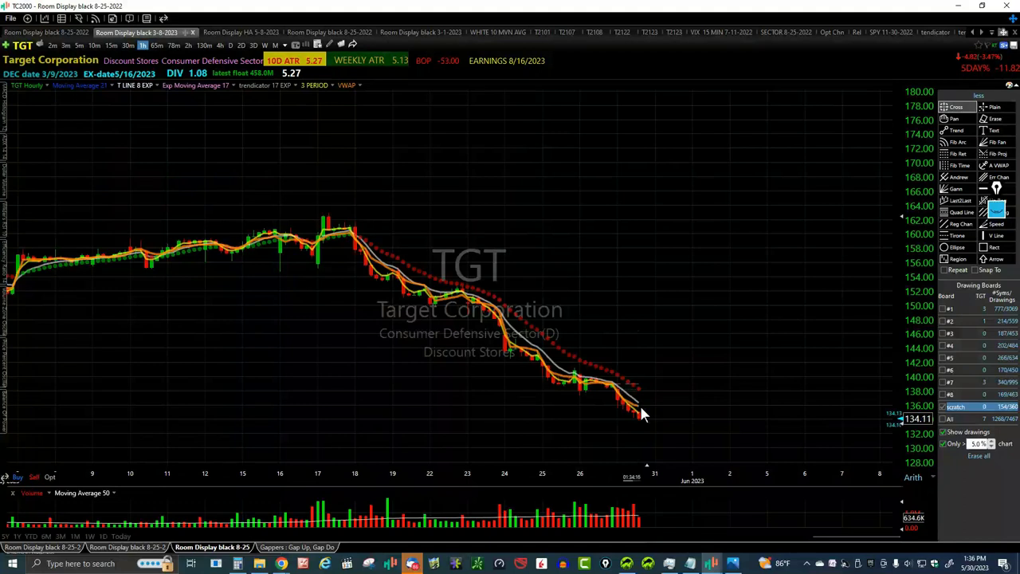
pyautogui.scroll(-1, 653, 414)
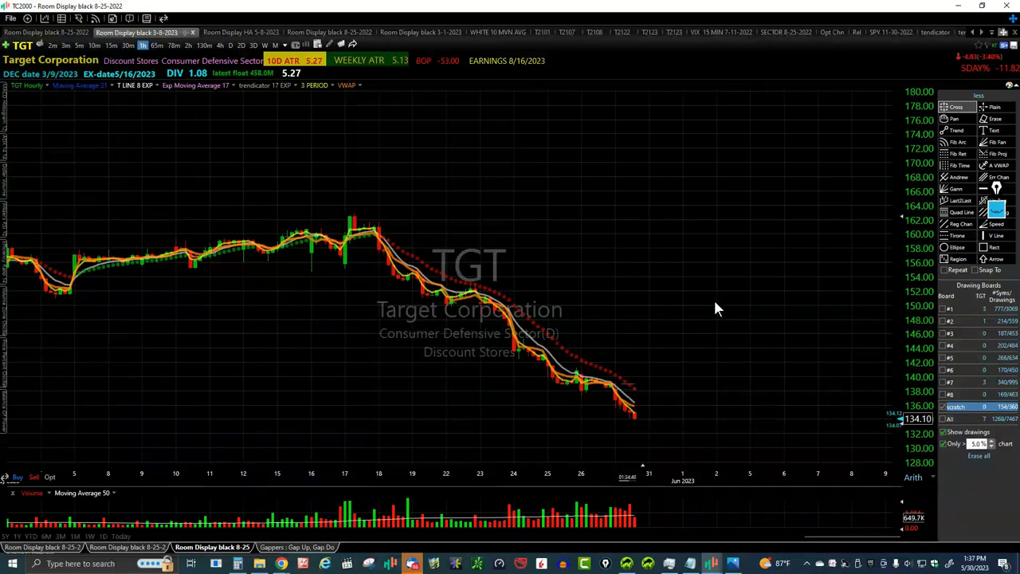
pyautogui.scroll(3, 708, 358)
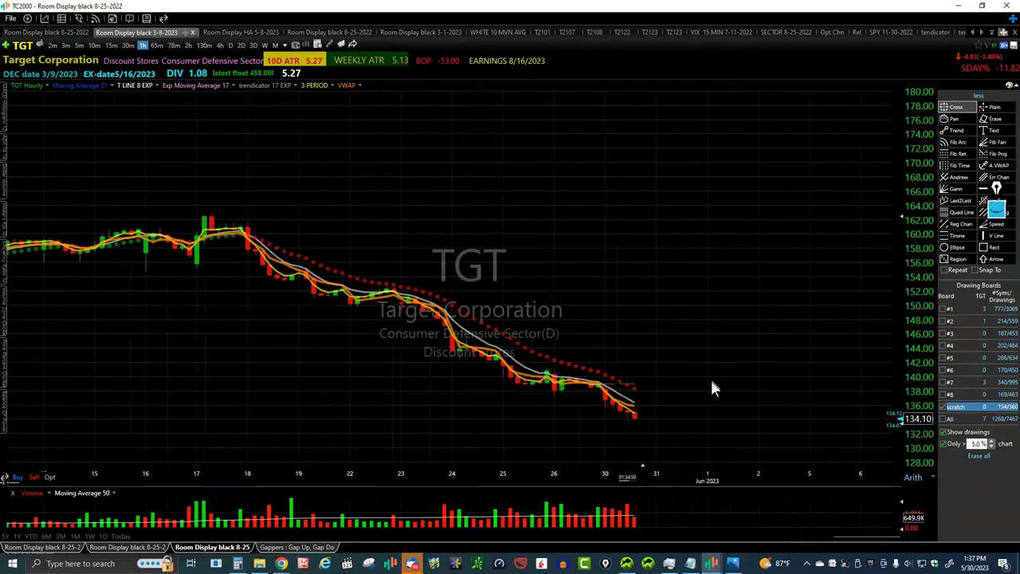
pyautogui.scroll(-2, 681, 360)
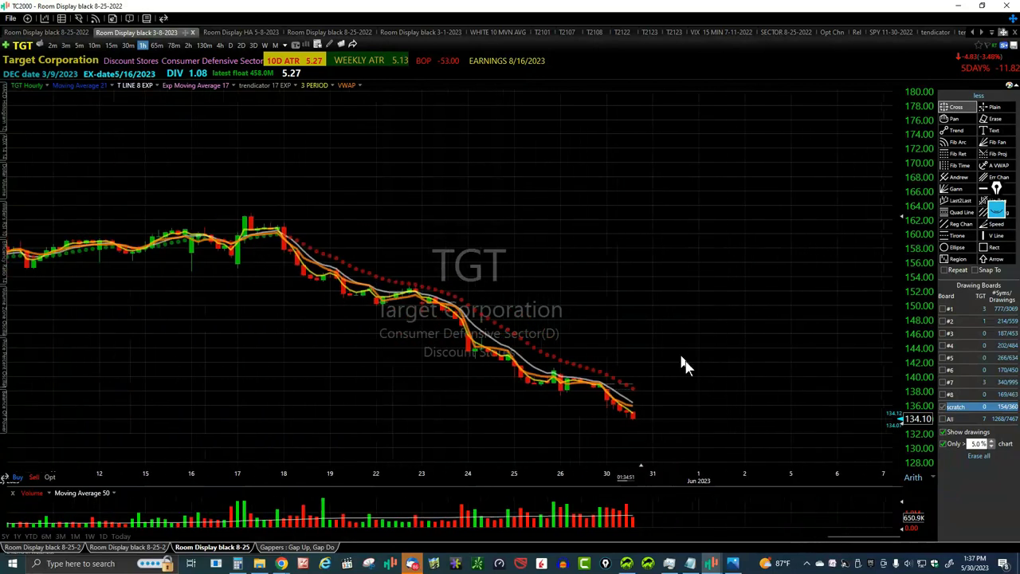
pyautogui.click(94, 45)
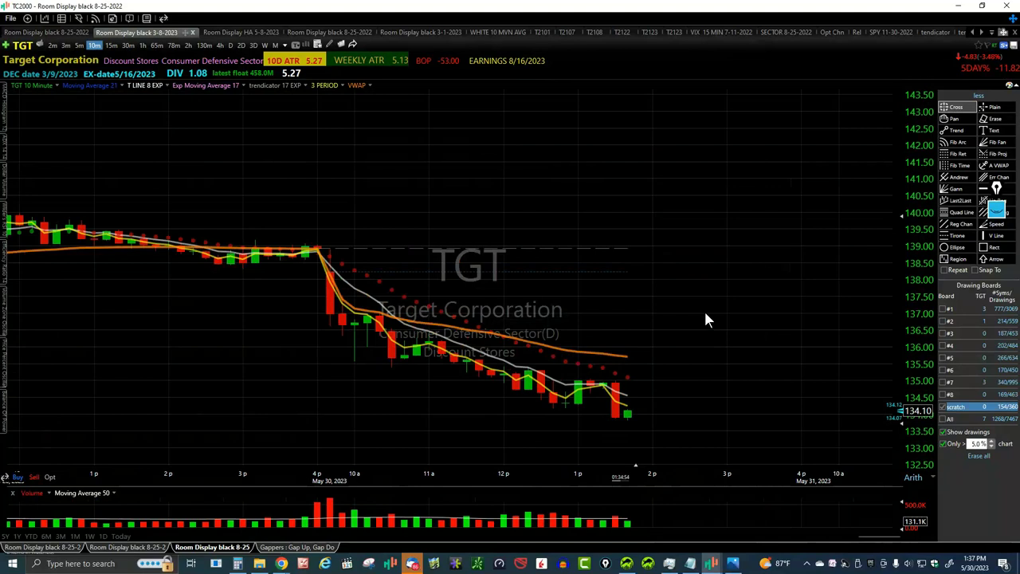
pyautogui.press('space')
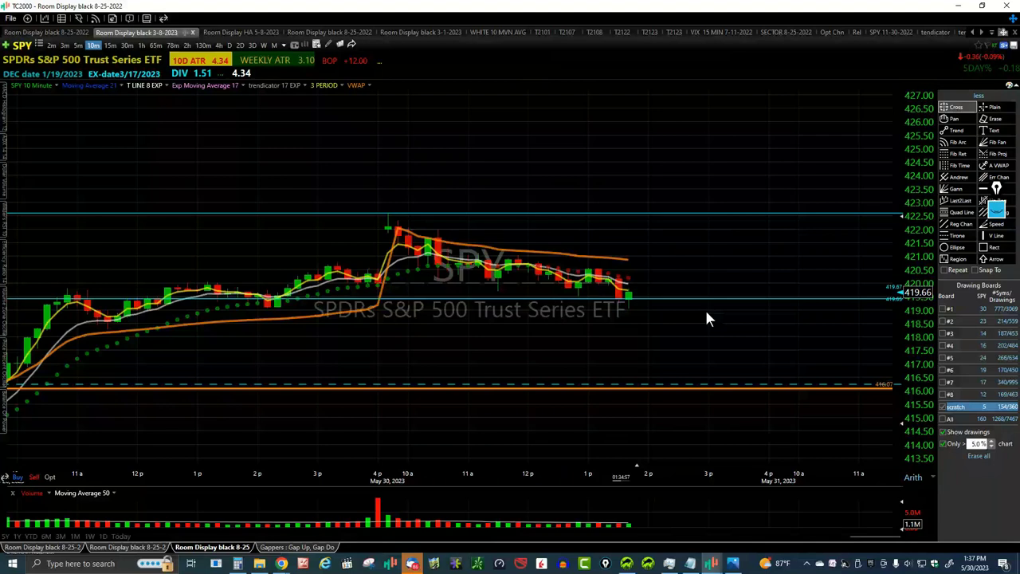
pyautogui.scroll(3, 705, 308)
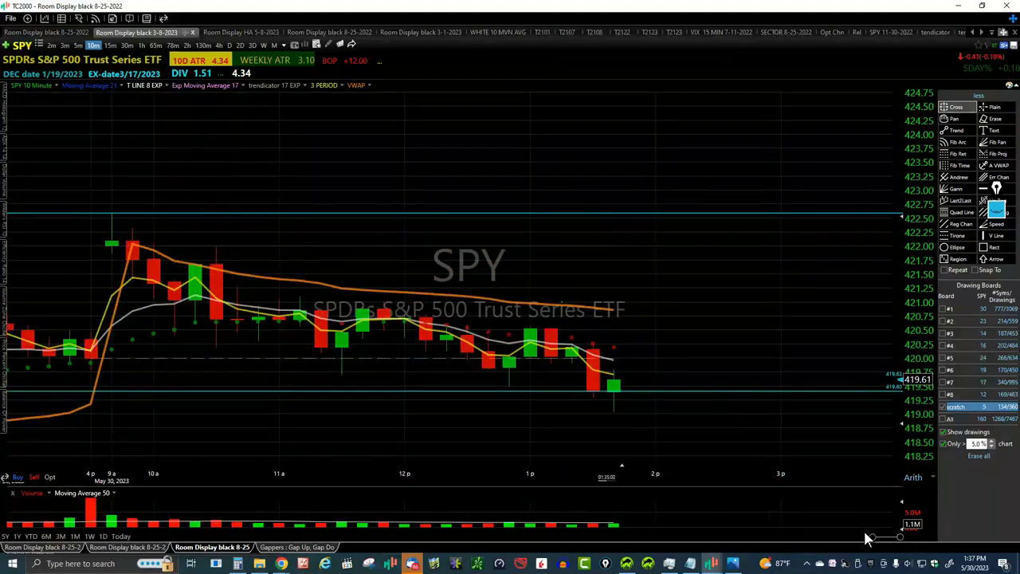
pyautogui.moveTo(869, 537); pyautogui.dragTo(850, 534)
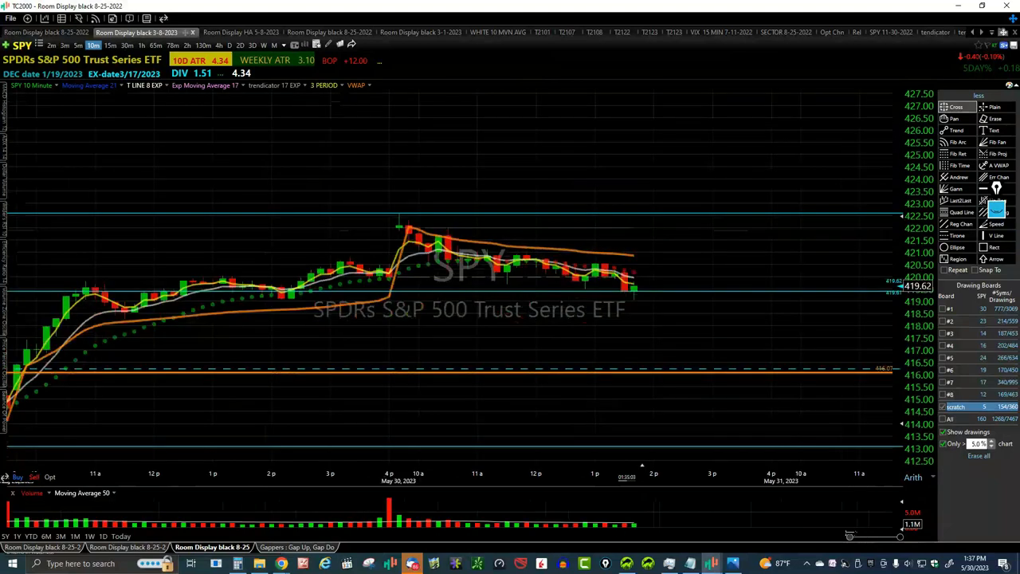
pyautogui.moveTo(849, 535); pyautogui.dragTo(836, 536)
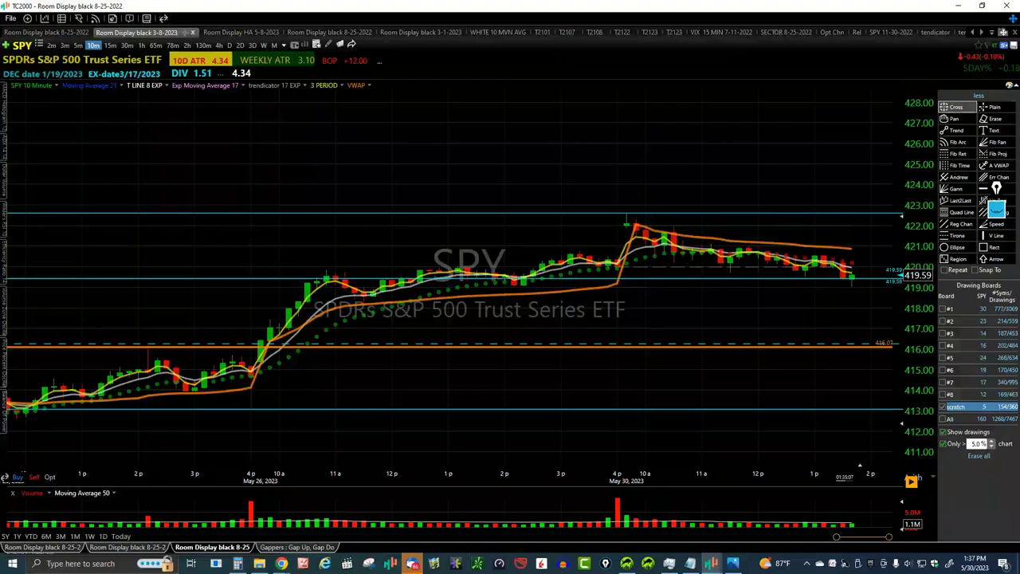
pyautogui.scroll(3, 500, 287)
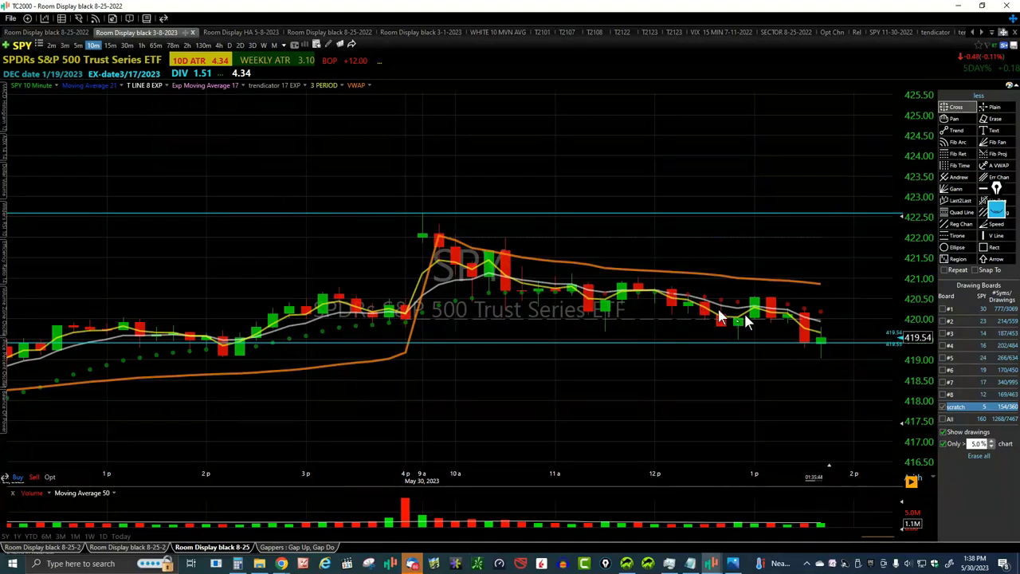
pyautogui.click(109, 47)
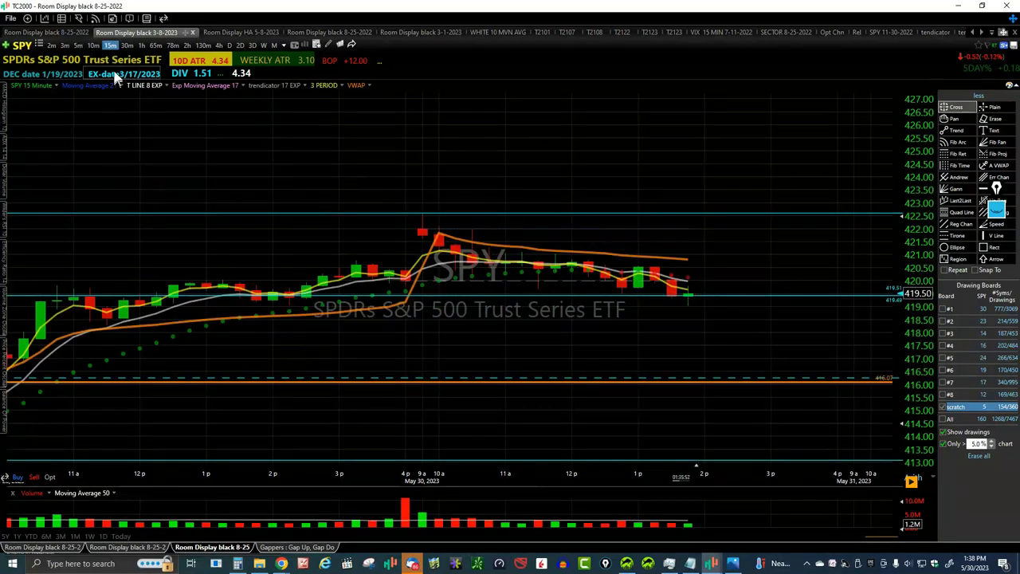
pyautogui.click(94, 47)
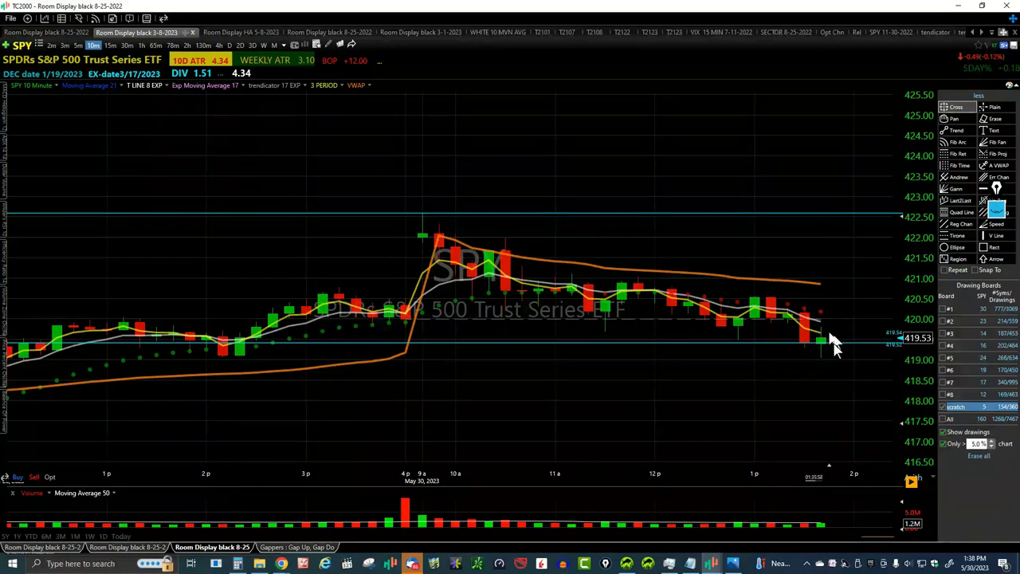
pyautogui.scroll(-1, 796, 339)
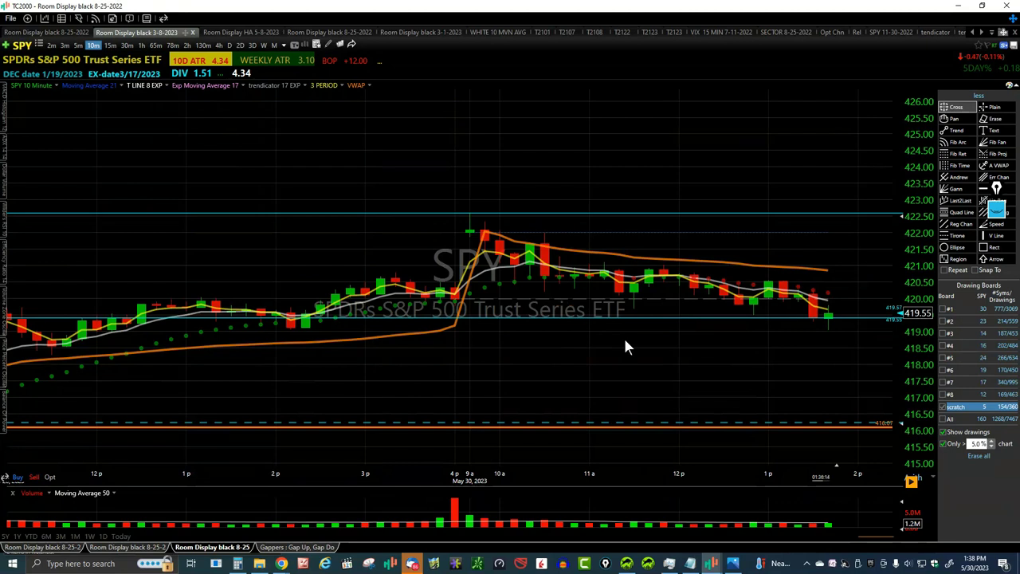
pyautogui.scroll(-1, 624, 342)
pyautogui.scroll(-1, 626, 347)
pyautogui.scroll(-1, 624, 343)
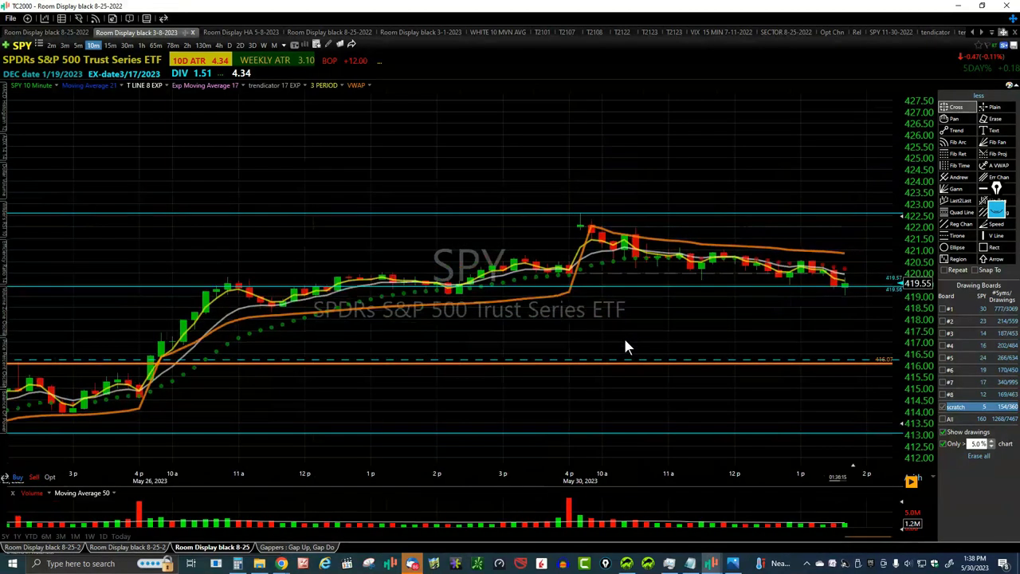
pyautogui.scroll(-1, 641, 320)
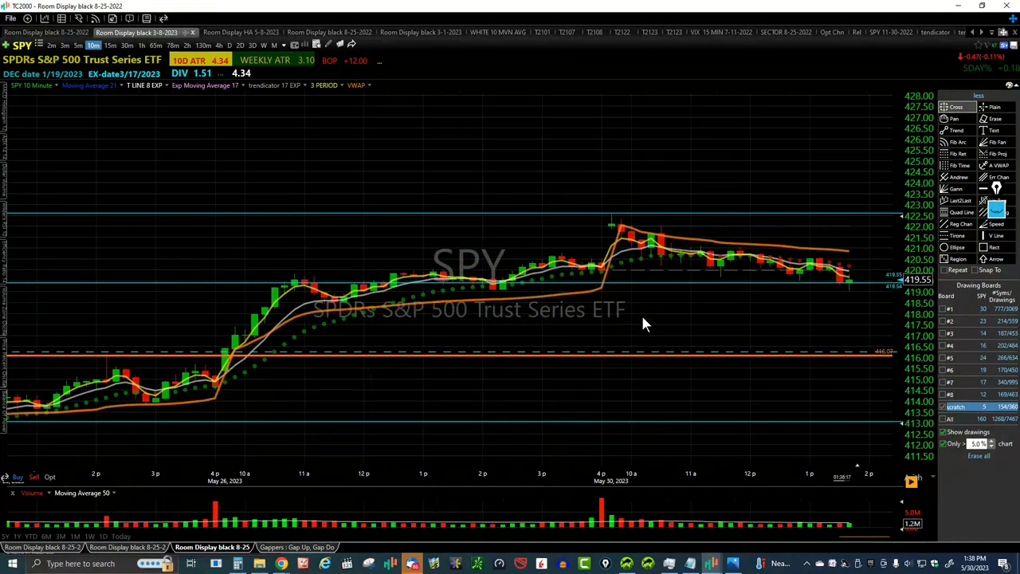
pyautogui.scroll(1, 641, 312)
pyautogui.scroll(-1, 583, 311)
pyautogui.scroll(-1, 585, 317)
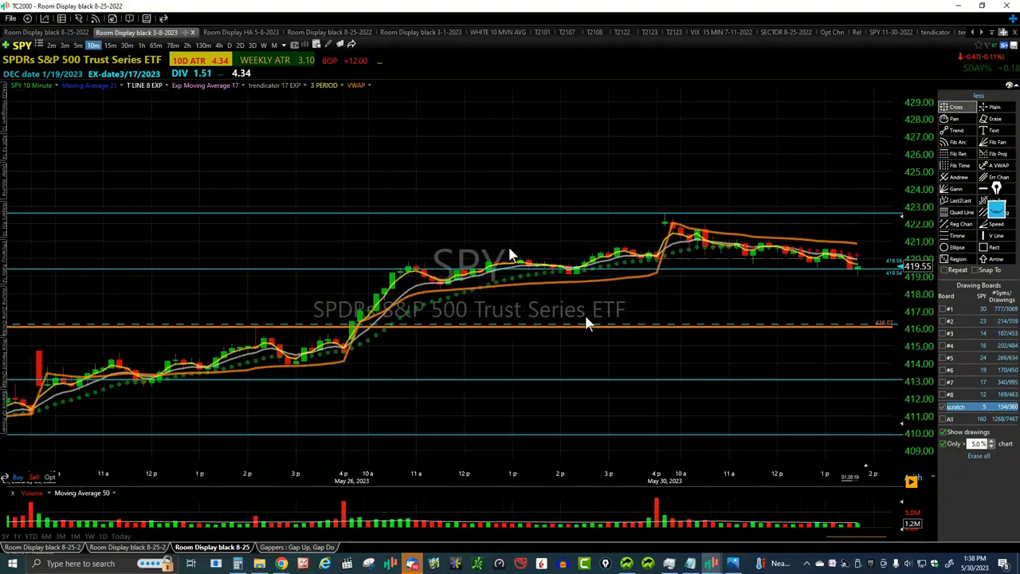
# - Load the INTC chart and review its trendline
pyautogui.write('in')
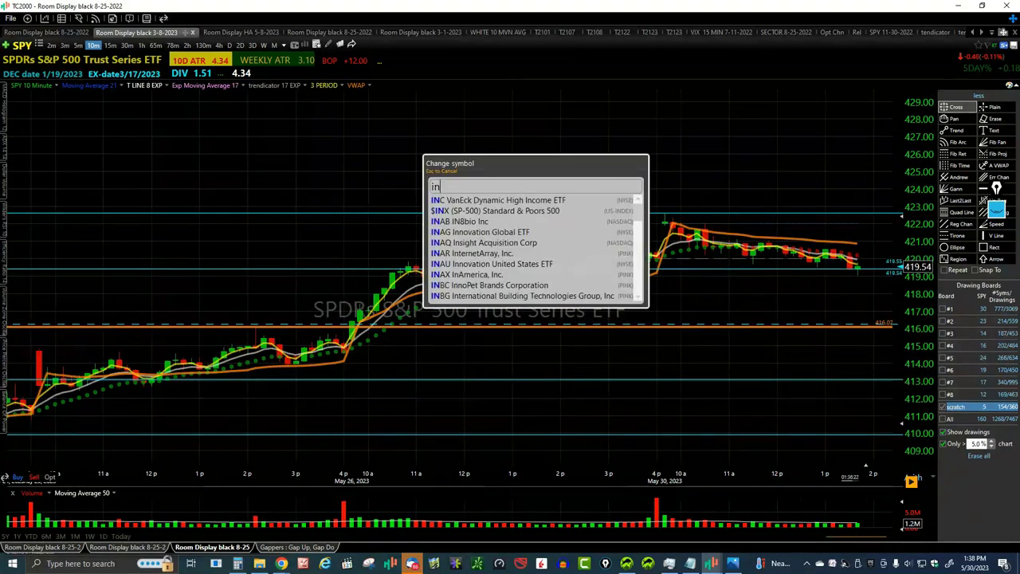
pyautogui.write('tc')
pyautogui.press('Return')
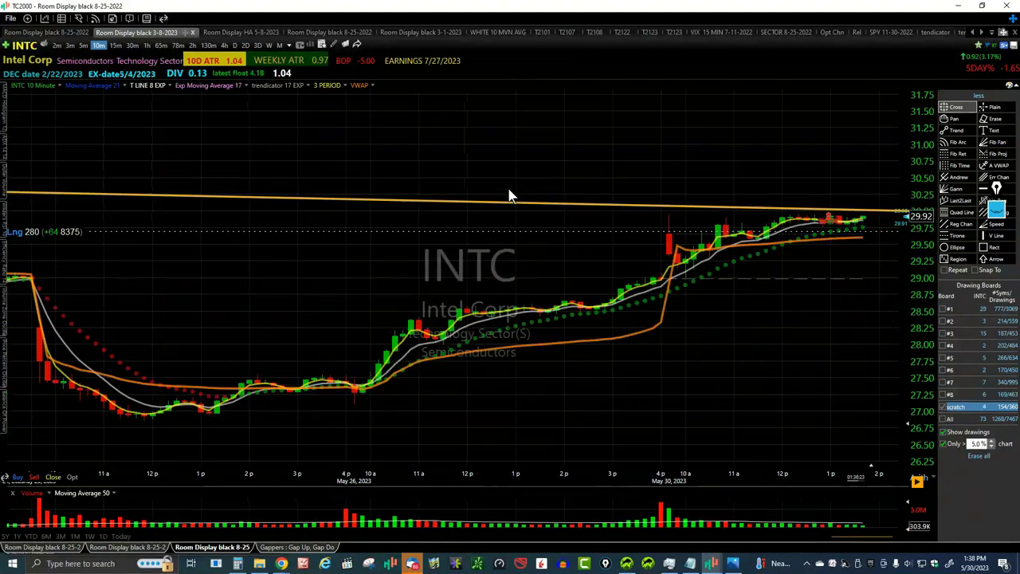
pyautogui.scroll(2, 771, 297)
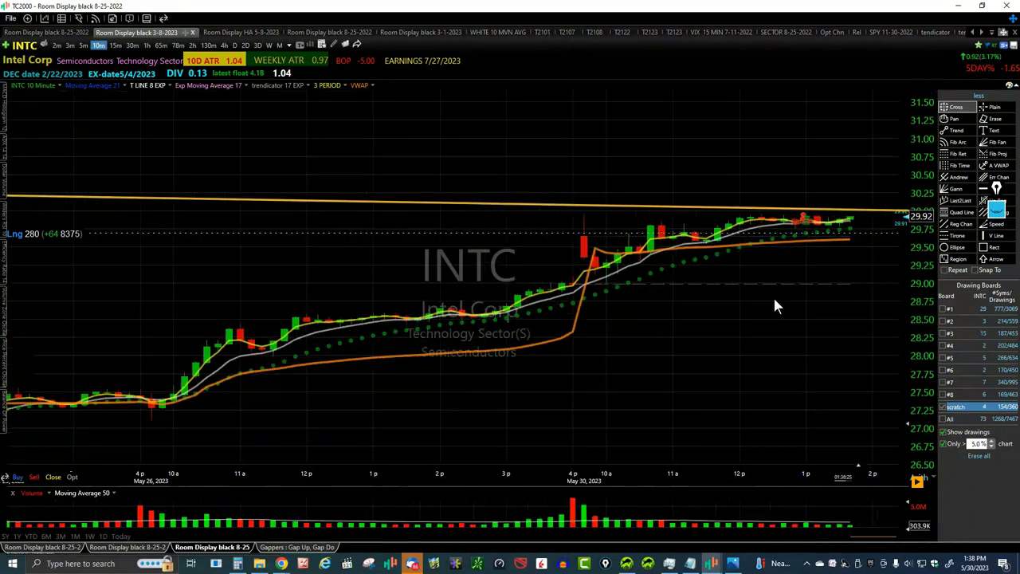
pyautogui.scroll(1, 774, 300)
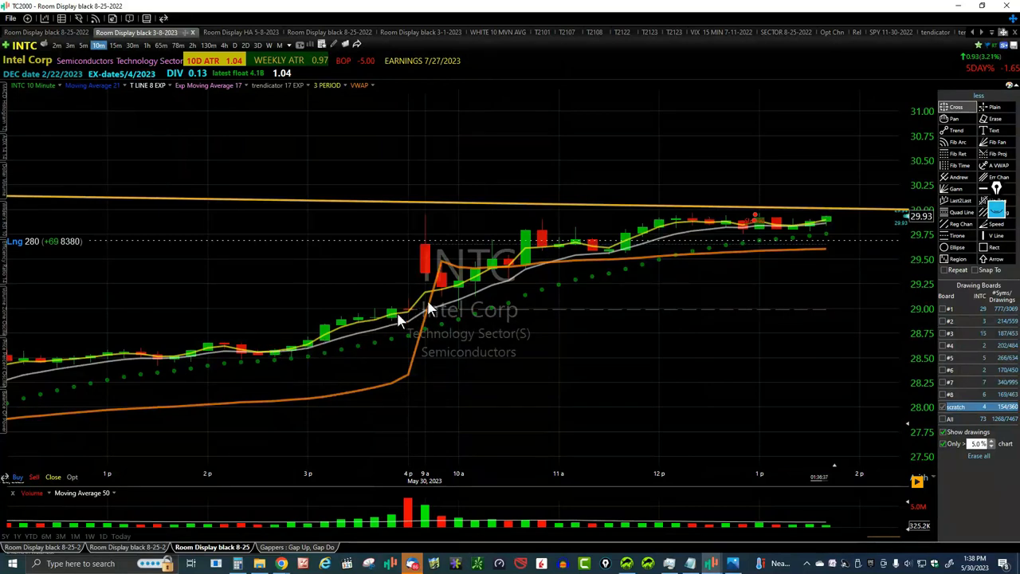
pyautogui.scroll(-3, 492, 309)
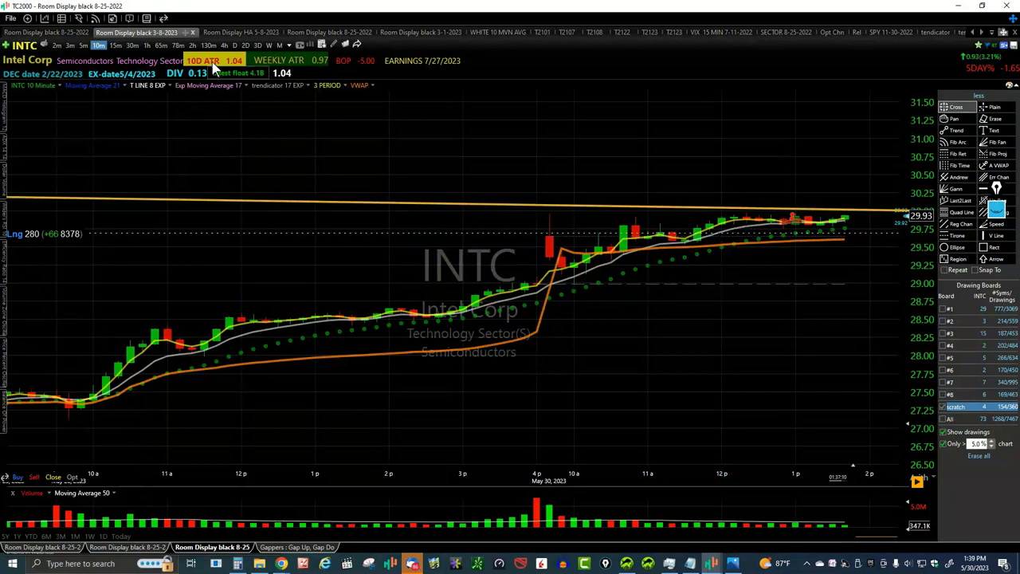
# - Switch the INTC chart to 15-minute bars, showing price 29.92 near the line at 30
pyautogui.click(116, 45)
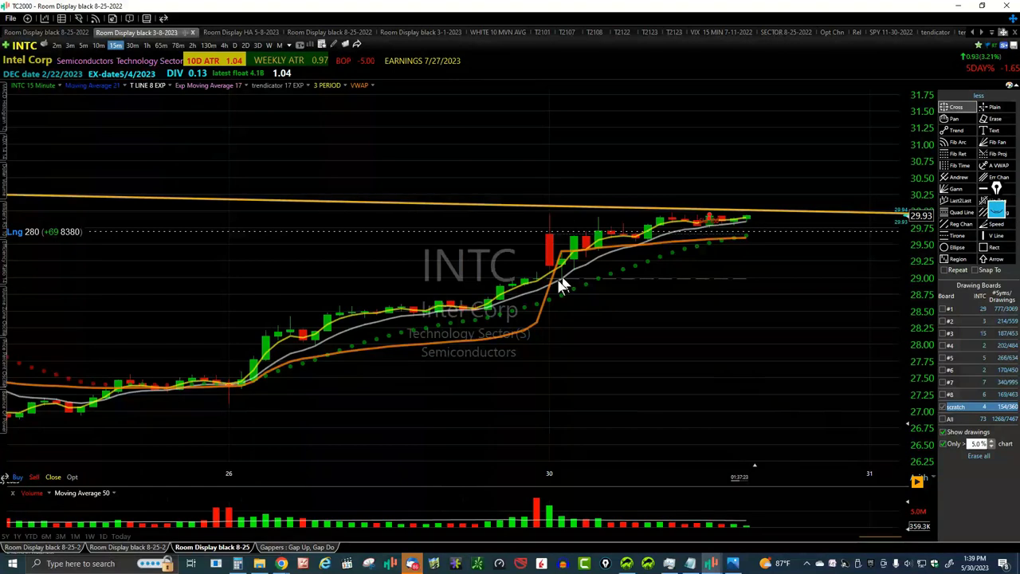
pyautogui.scroll(1, 562, 286)
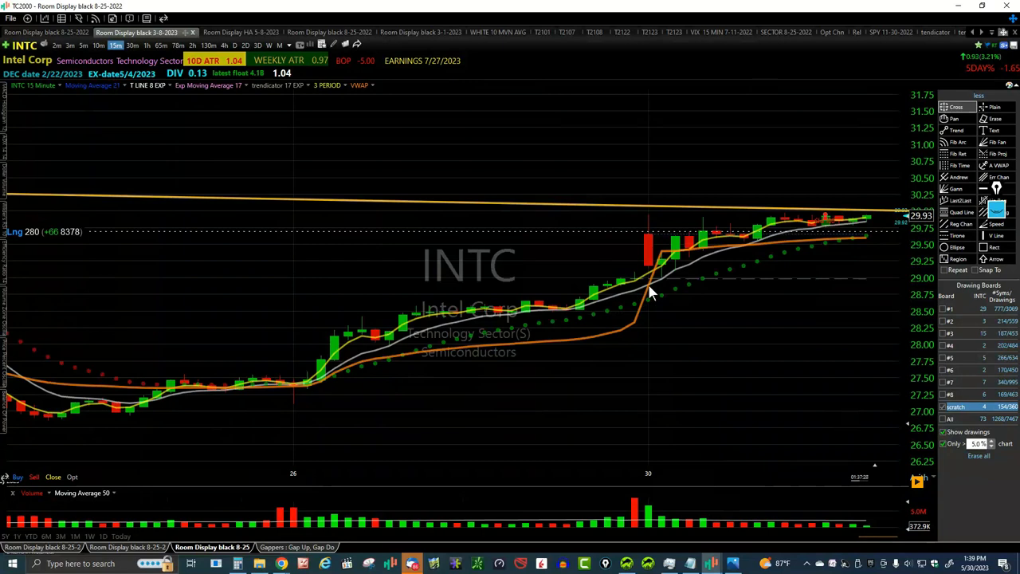
pyautogui.scroll(-1, 637, 290)
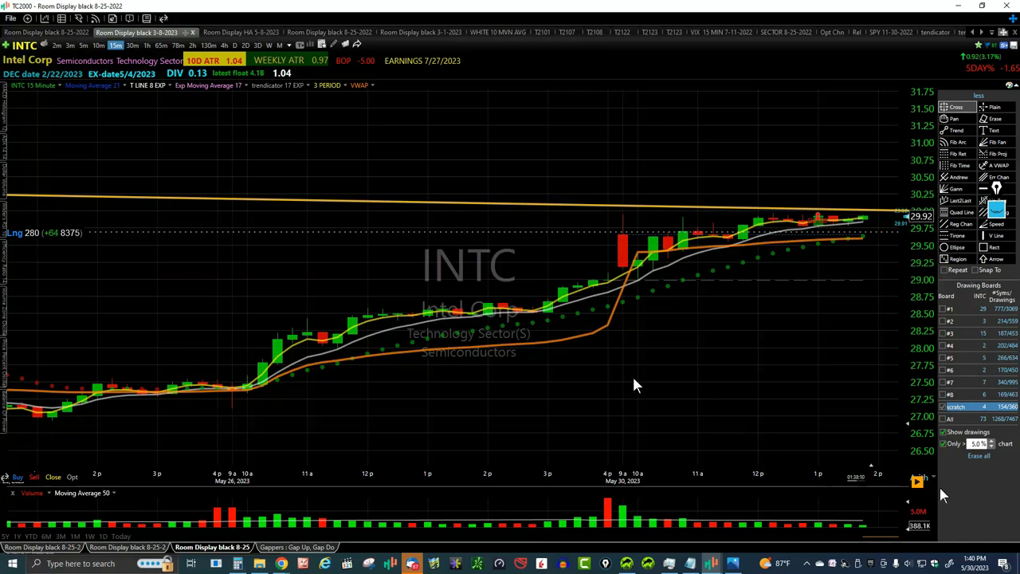
pyautogui.scroll(-3, 633, 385)
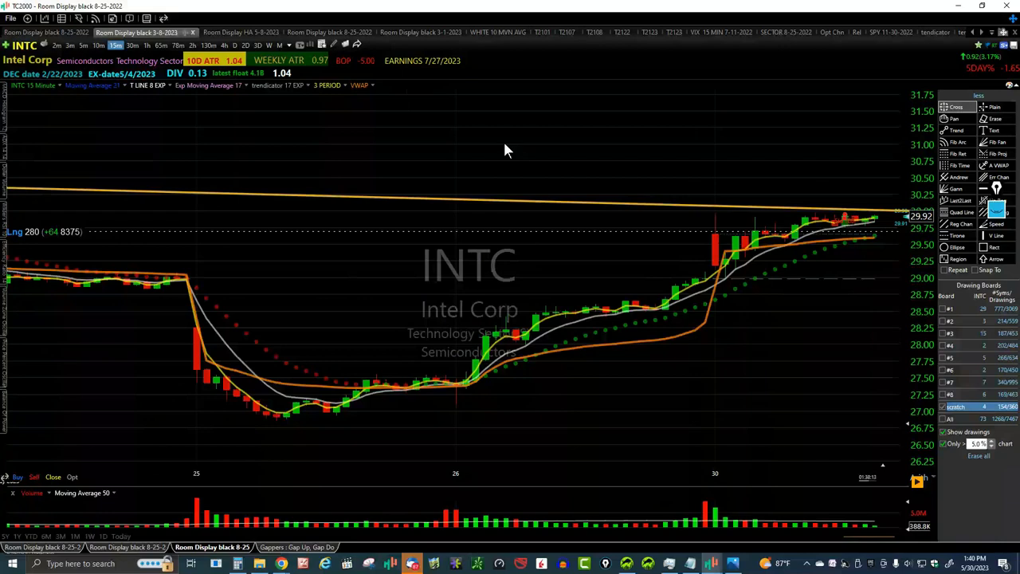
# - Advance to the next watchlist symbol, XLC, and show it on 10-minute bars
pyautogui.press('space')
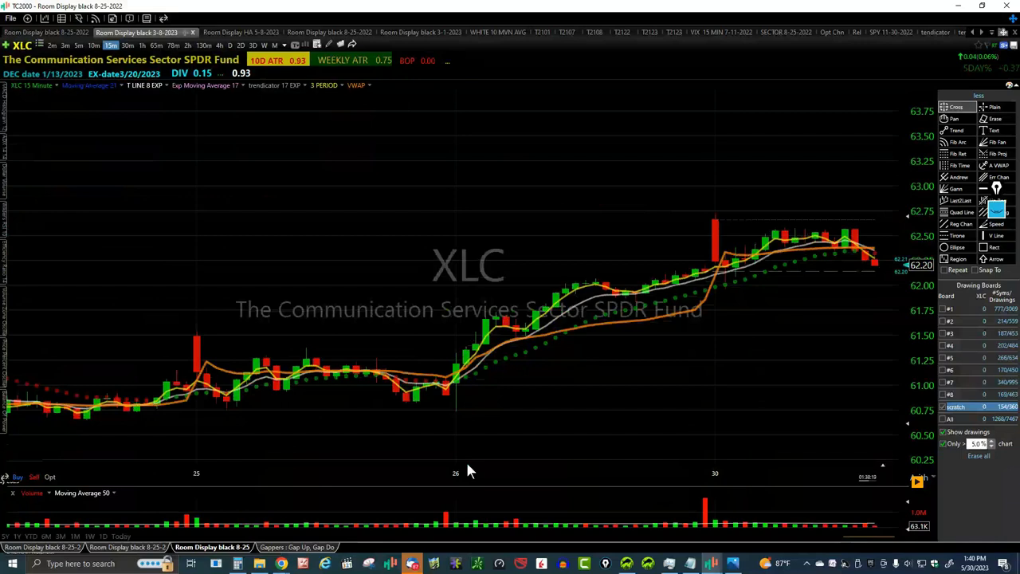
pyautogui.scroll(1, 467, 430)
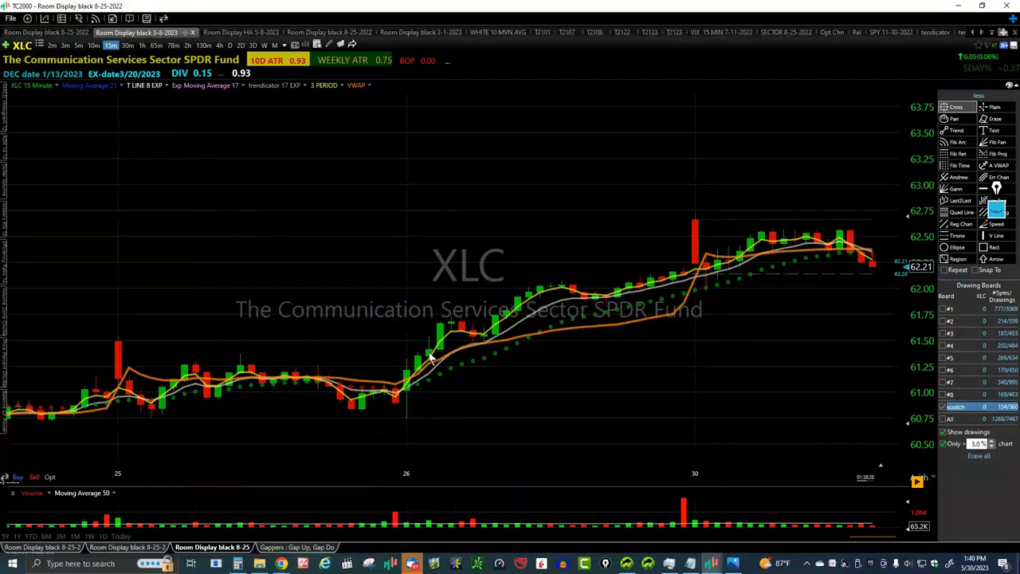
pyautogui.press('1')
pyautogui.press('0')
pyautogui.press('Return')
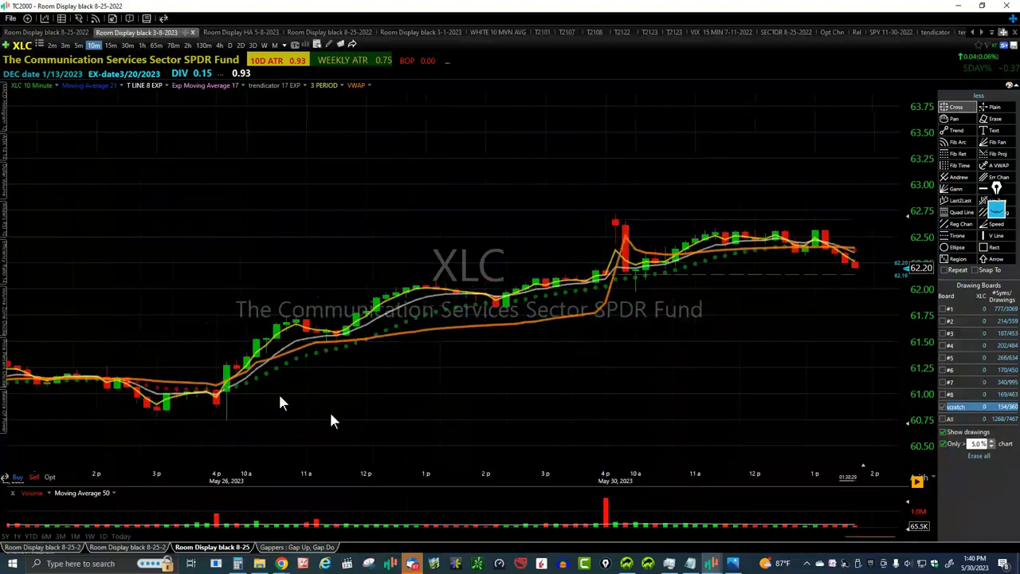
pyautogui.scroll(-3, 446, 436)
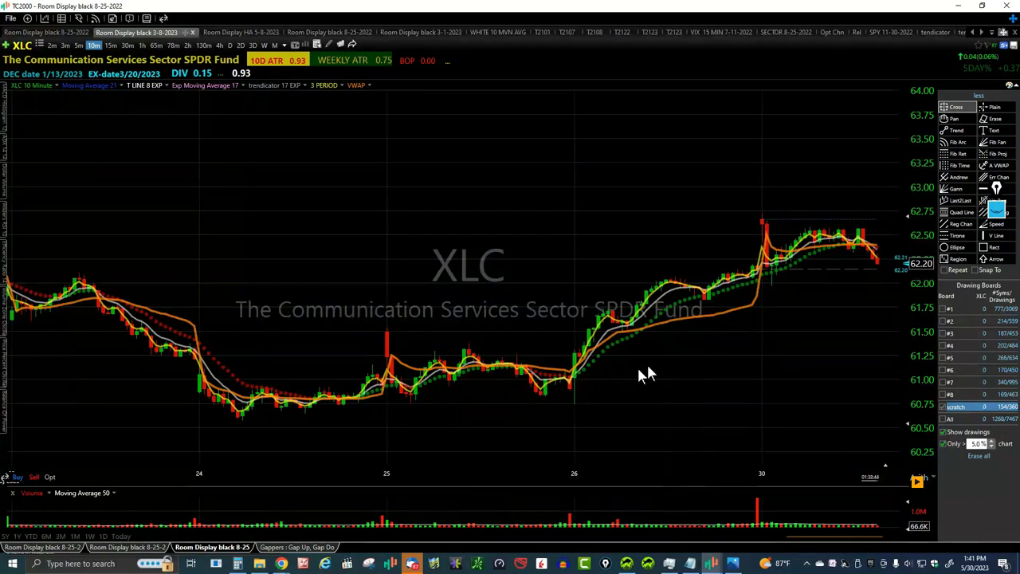
pyautogui.scroll(5, 644, 371)
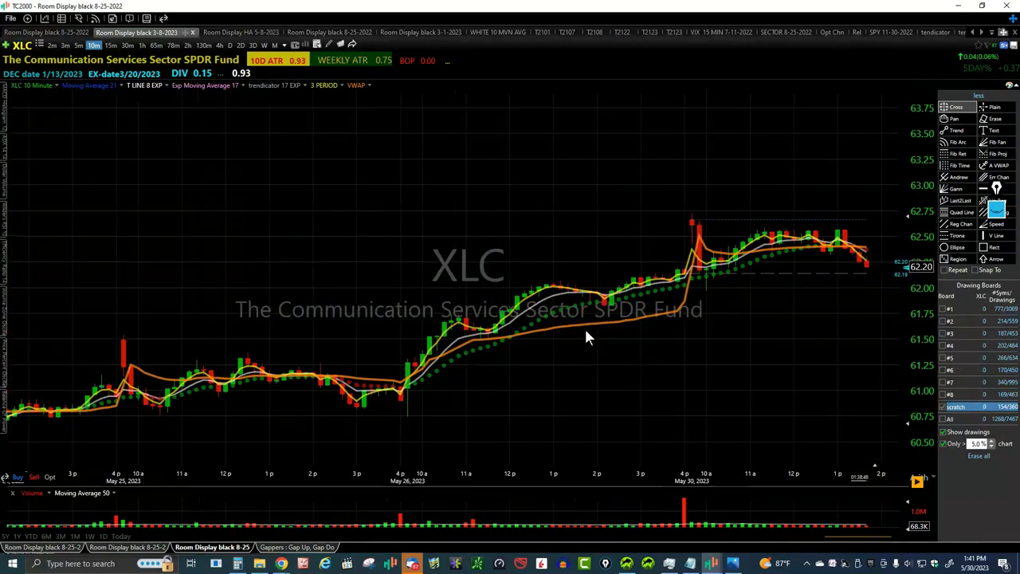
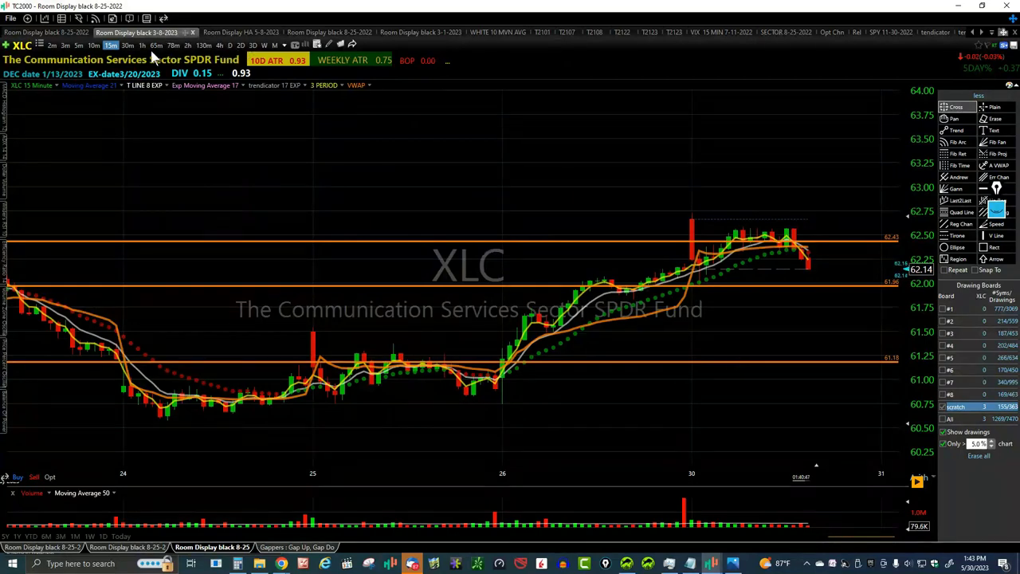
# - Put XLC on hourly bars, zoom in, and raise the 61.18 orange line to about 61.59
pyautogui.click(141, 46)
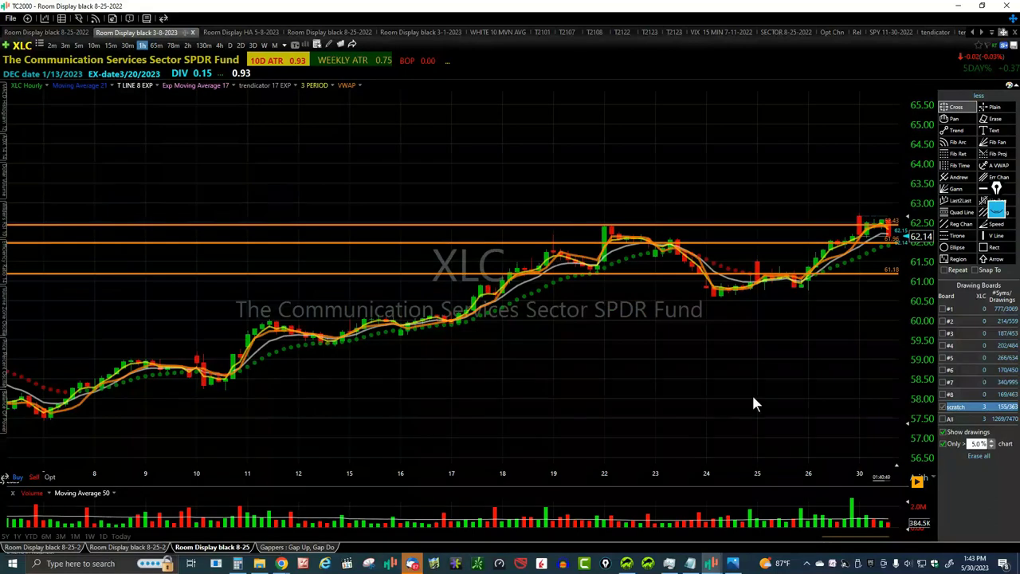
pyautogui.scroll(3, 785, 363)
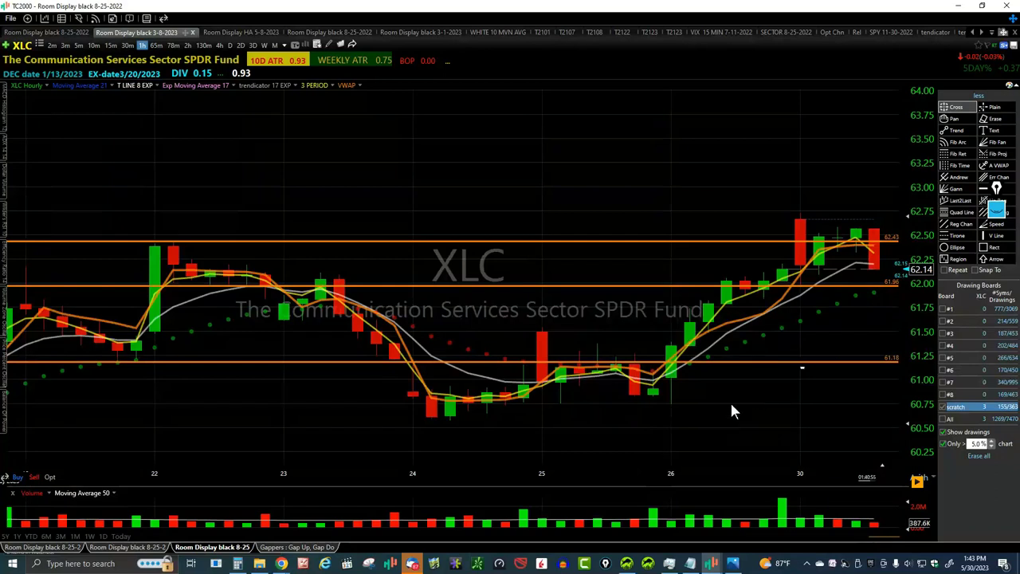
pyautogui.rightClick(619, 364)
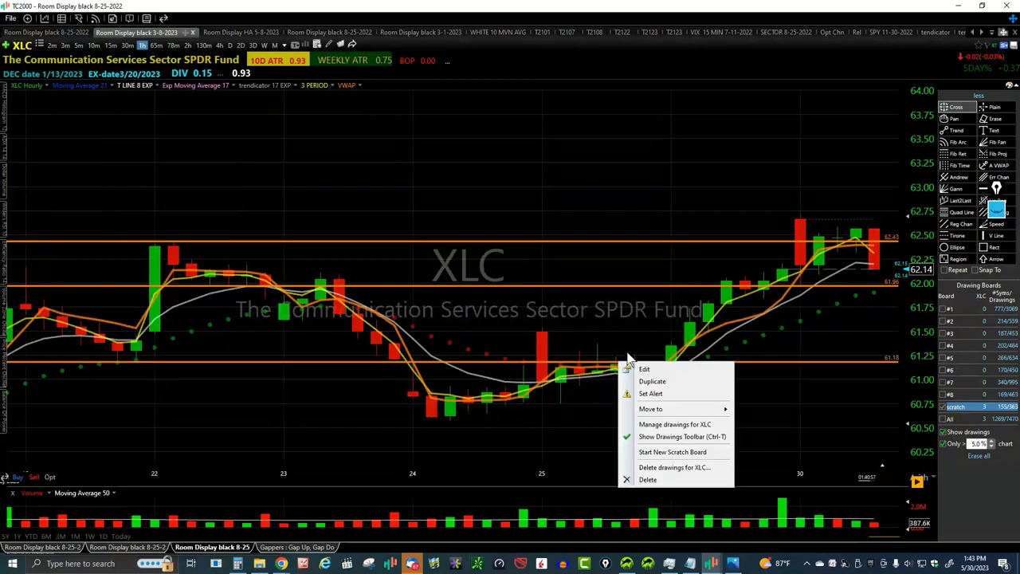
pyautogui.click(593, 424)
pyautogui.moveTo(613, 363); pyautogui.dragTo(635, 351)
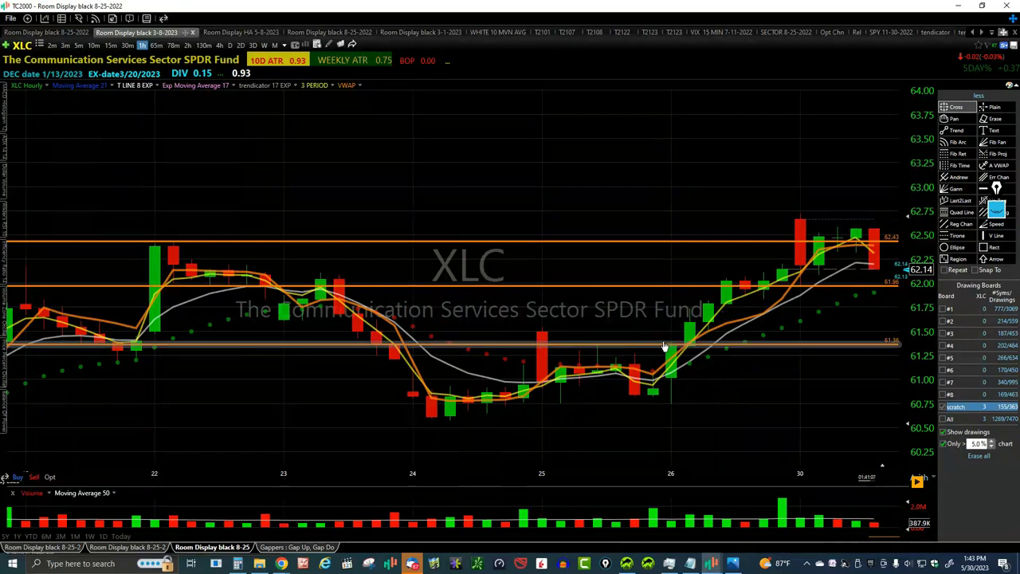
pyautogui.moveTo(669, 345); pyautogui.dragTo(679, 331)
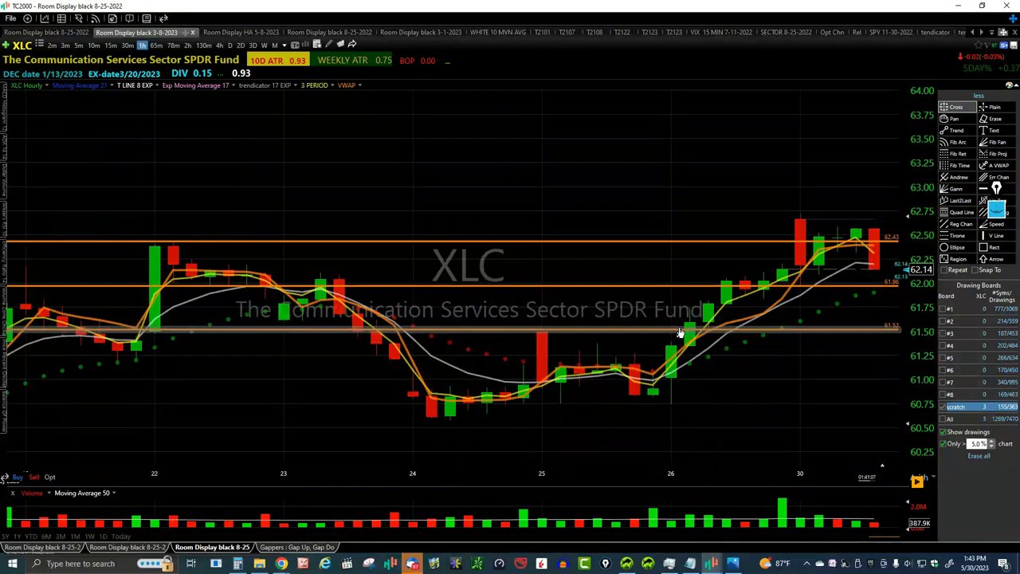
pyautogui.moveTo(679, 331); pyautogui.dragTo(697, 336)
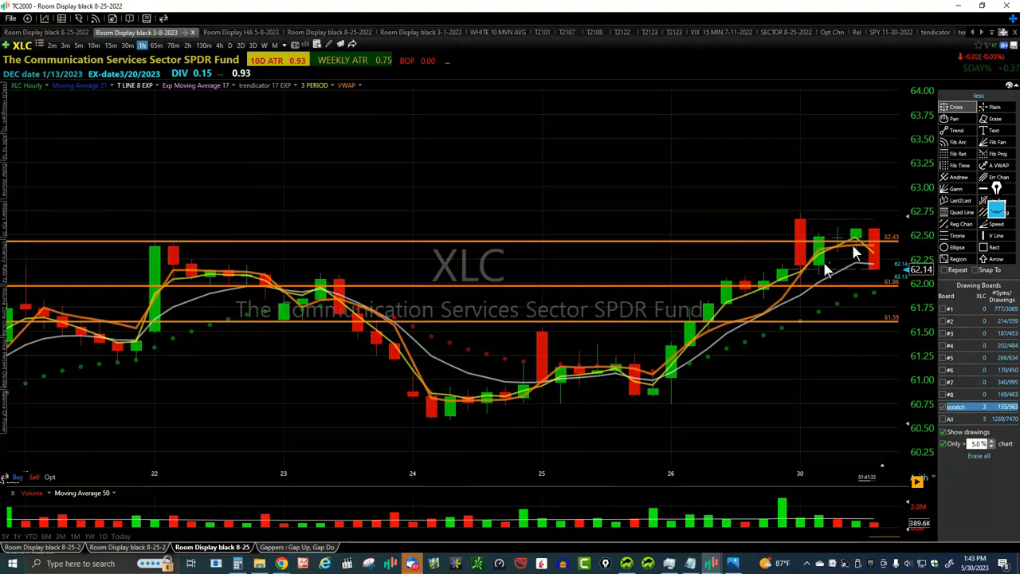
# - Lift the lower orange line from 61.68 to about 61.85 and check the nearby lines
pyautogui.rightClick(663, 322)
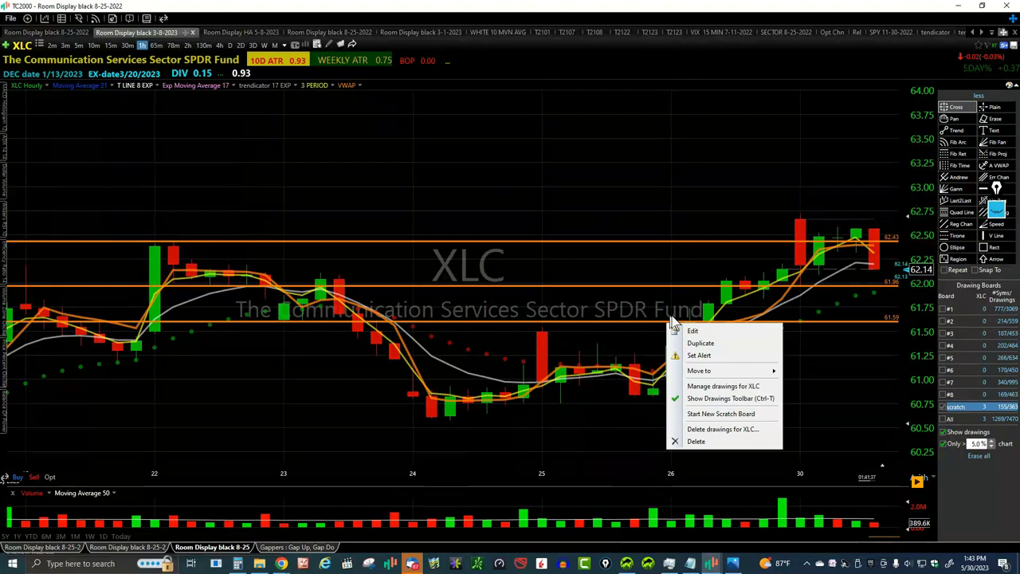
pyautogui.click(663, 325)
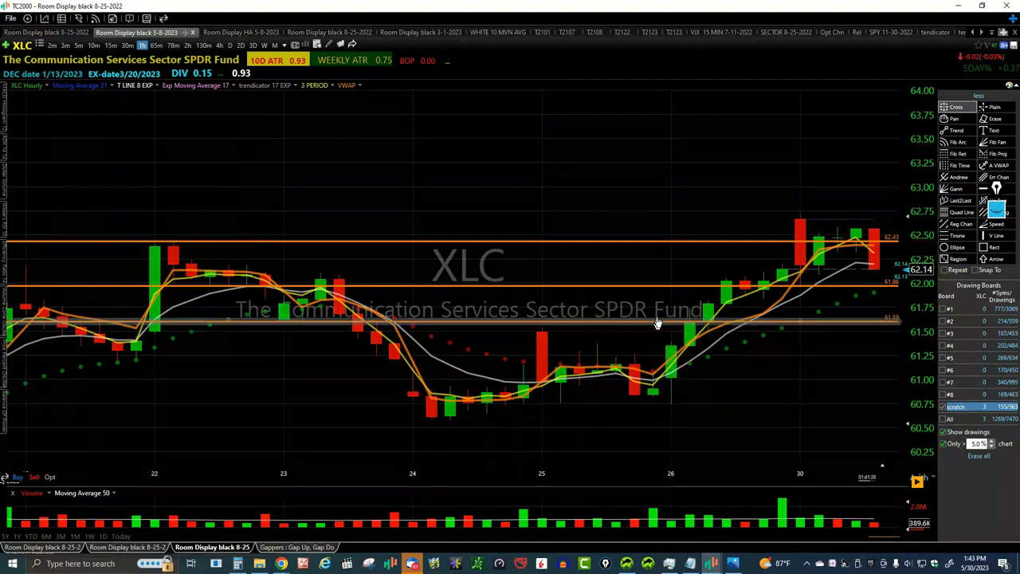
pyautogui.moveTo(657, 328); pyautogui.dragTo(670, 308)
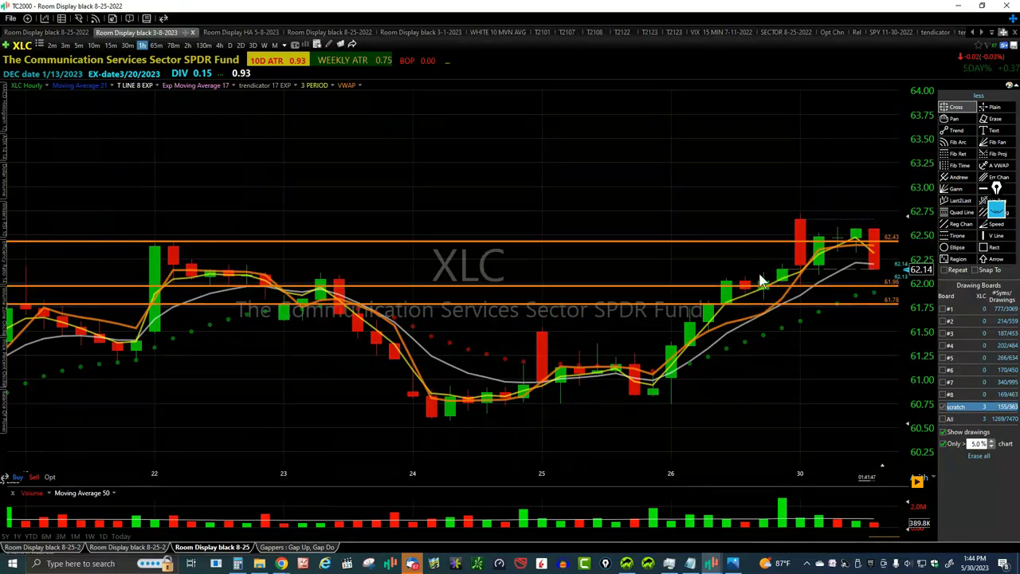
pyautogui.moveTo(691, 307); pyautogui.dragTo(697, 302)
pyautogui.rightClick(697, 300)
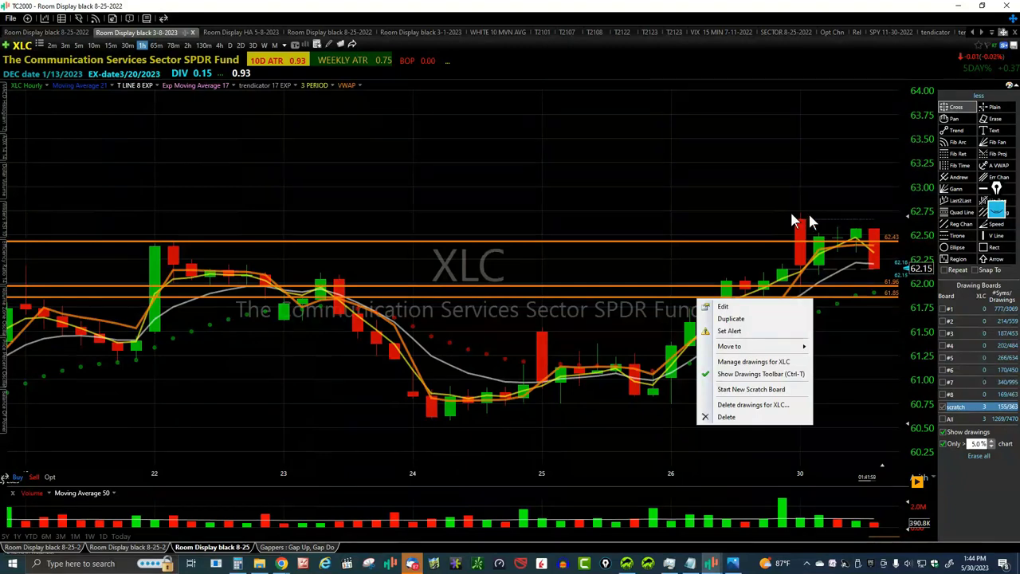
pyautogui.click(857, 347)
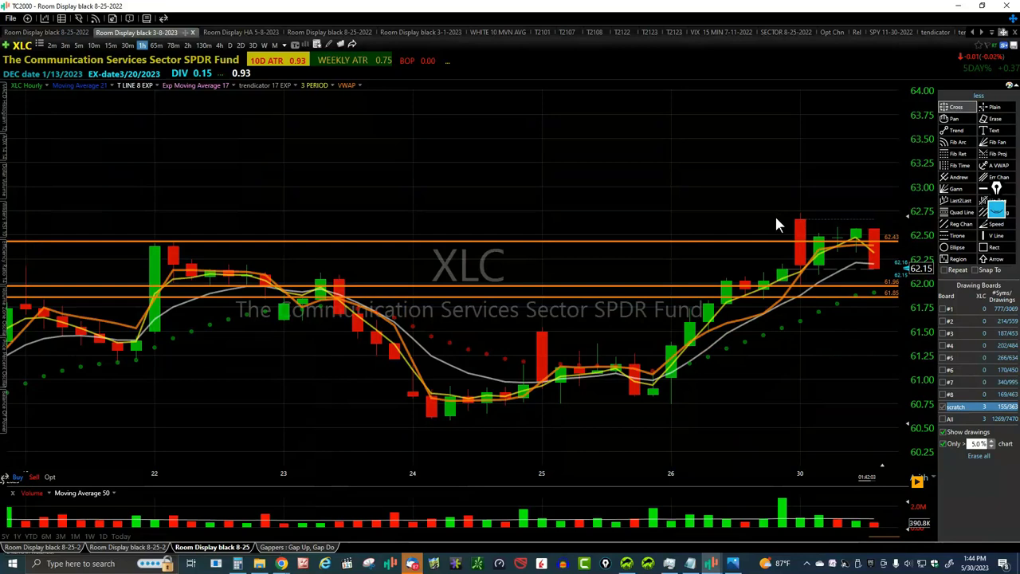
pyautogui.click(799, 285)
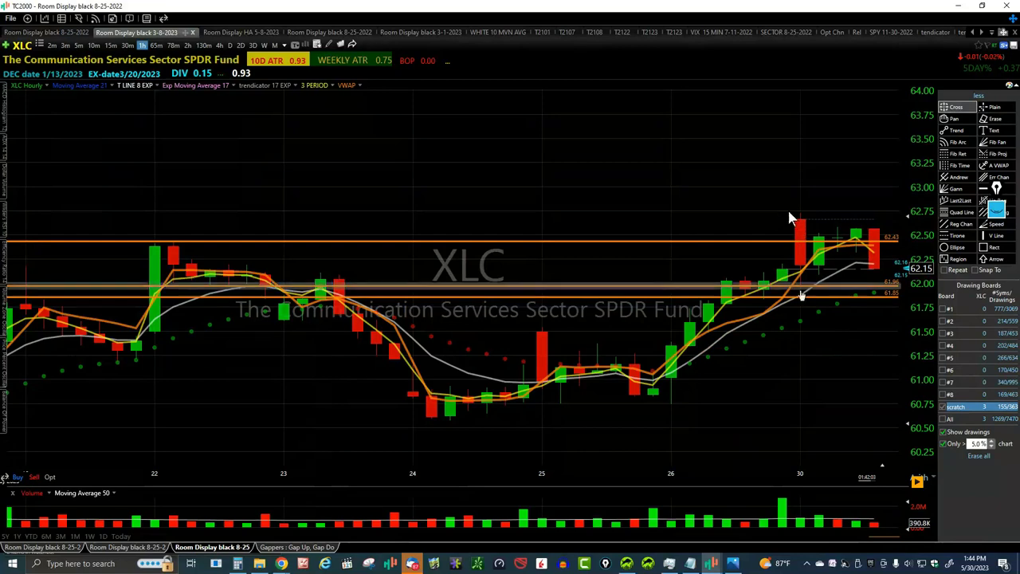
pyautogui.click(804, 305)
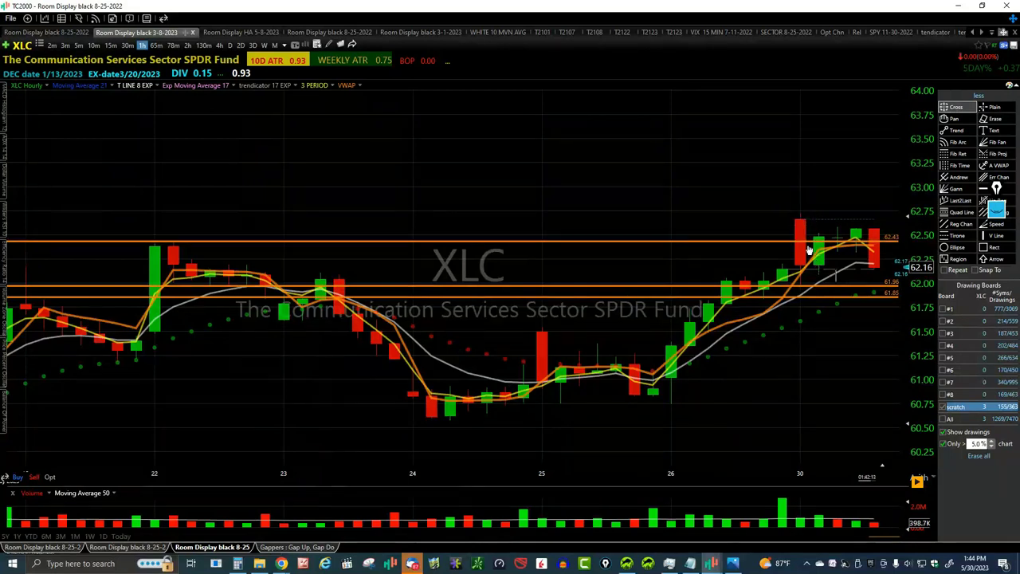
pyautogui.click(816, 243)
# - Load the INTC chart and zoom in and out on its bars
pyautogui.write('in')
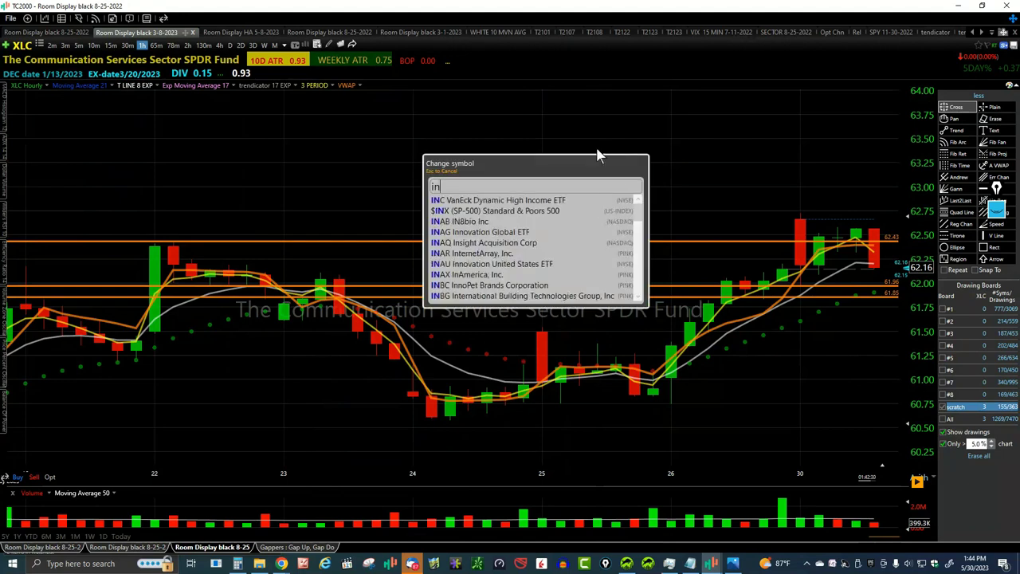
pyautogui.write('tc')
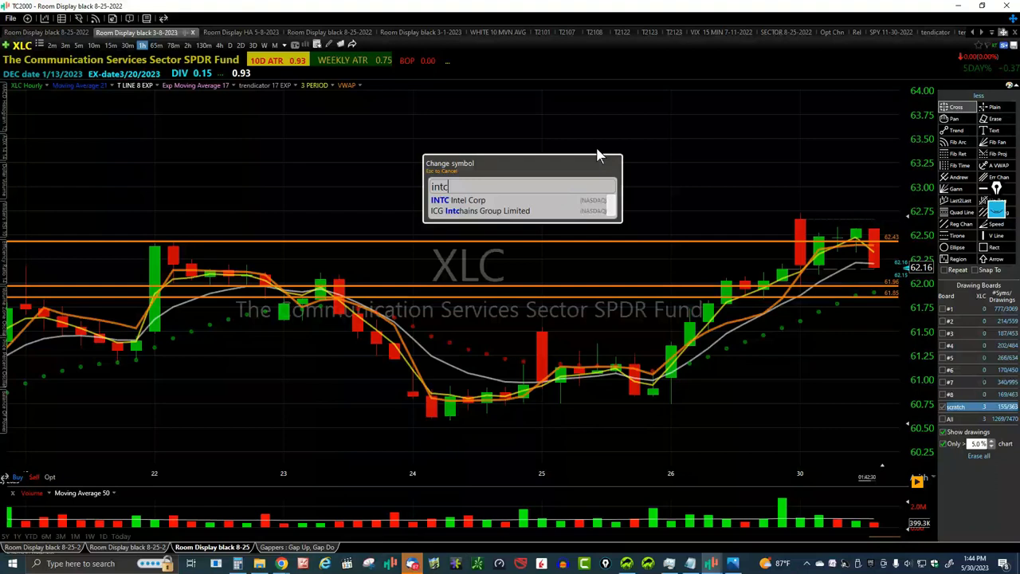
pyautogui.press('Return')
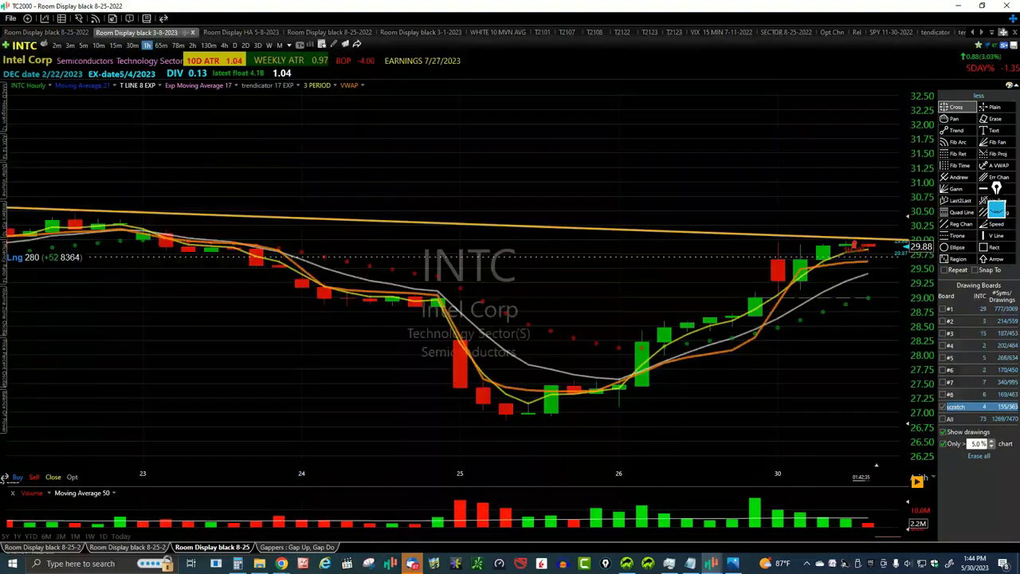
pyautogui.scroll(1, 866, 390)
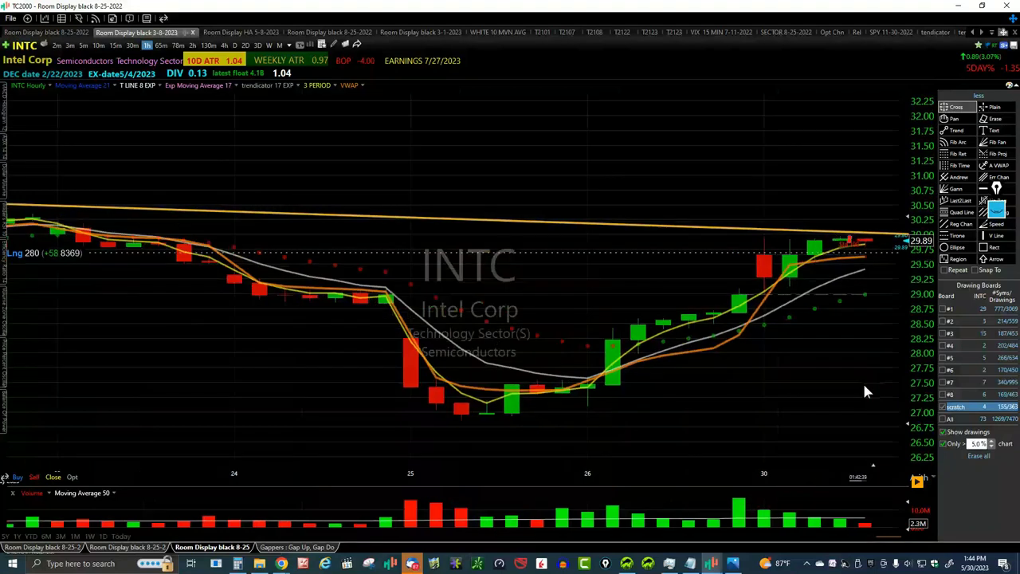
pyautogui.scroll(1, 867, 390)
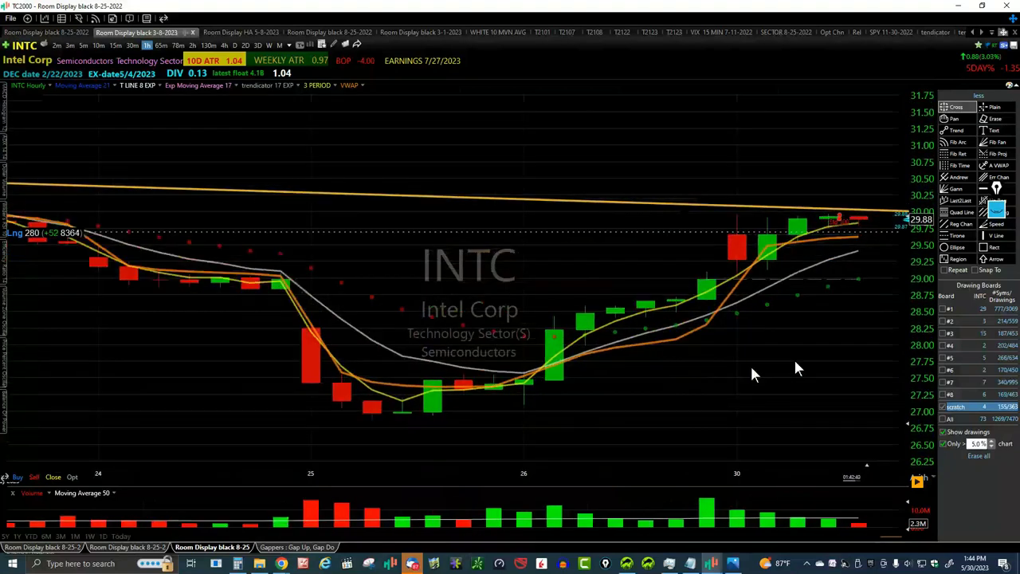
pyautogui.scroll(-1, 825, 327)
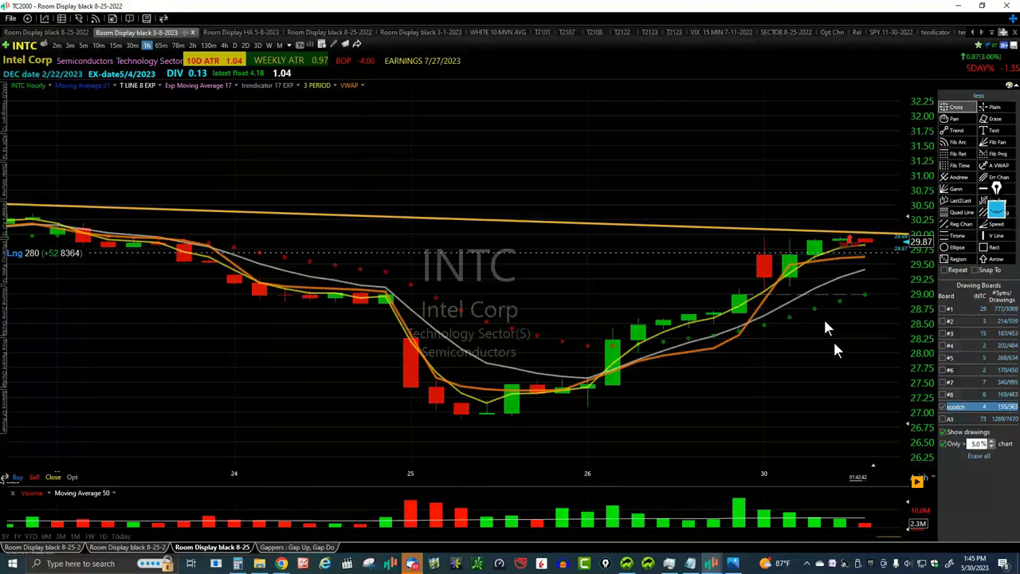
pyautogui.scroll(-1, 826, 326)
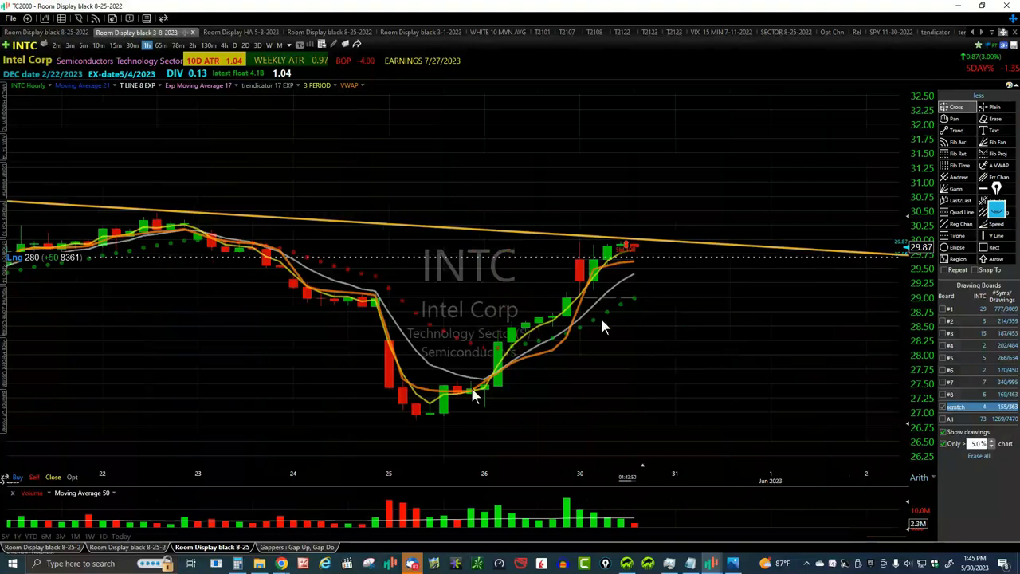
pyautogui.scroll(-1, 601, 322)
pyautogui.scroll(-1, 548, 399)
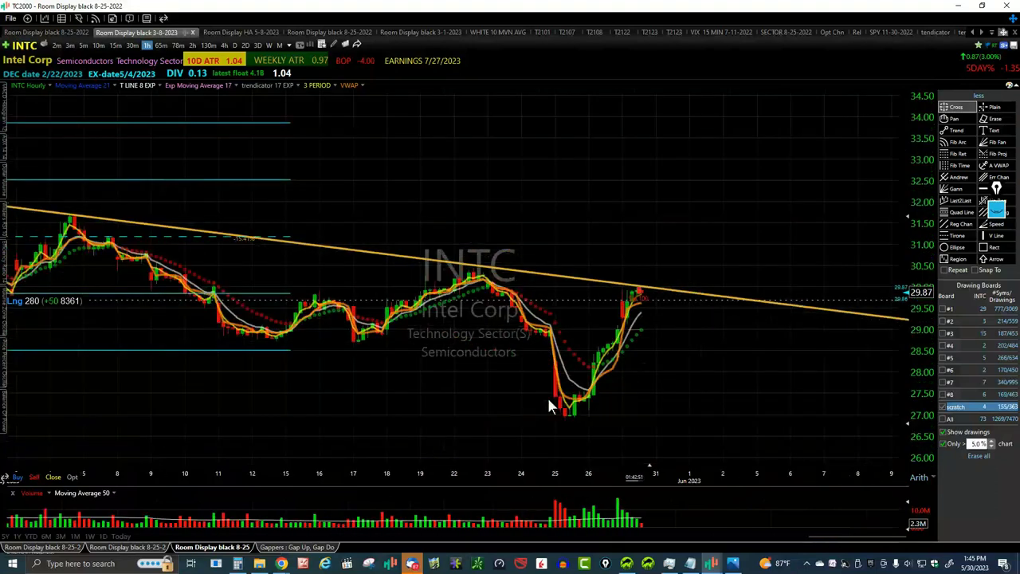
# - Compare INTC on daily bars and then on 10-minute bars
pyautogui.click(235, 46)
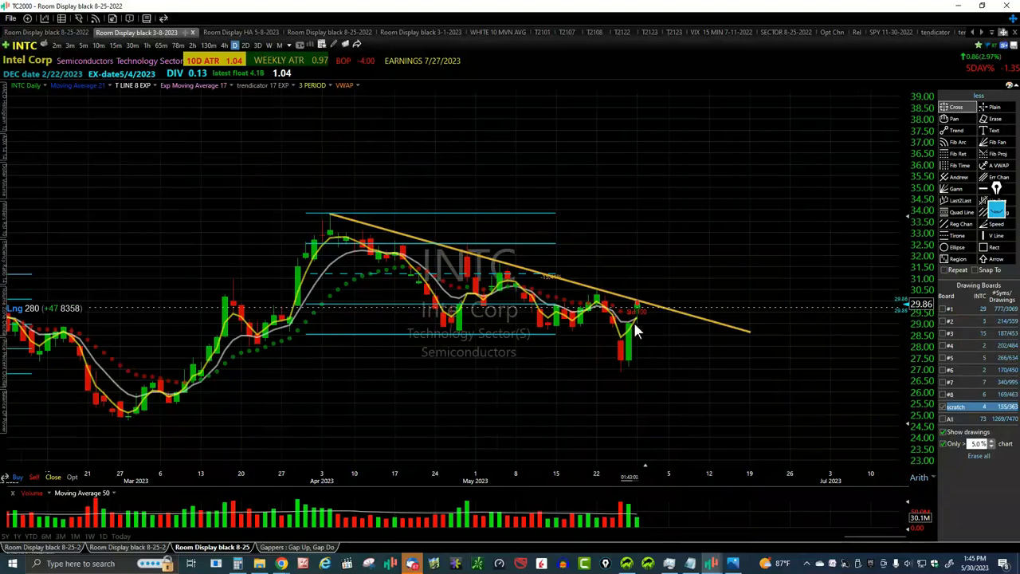
pyautogui.scroll(4, 645, 338)
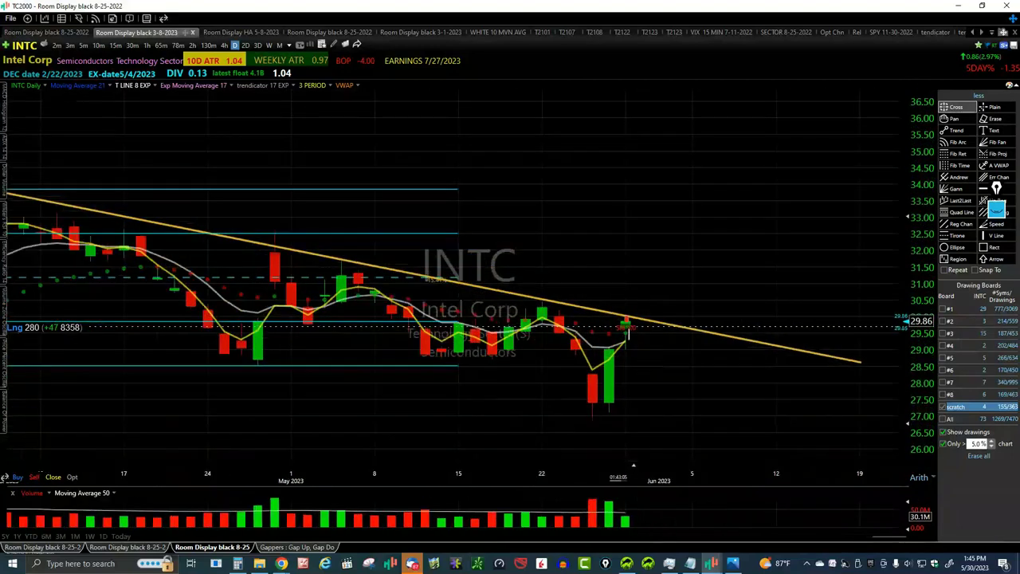
pyautogui.scroll(2, 637, 345)
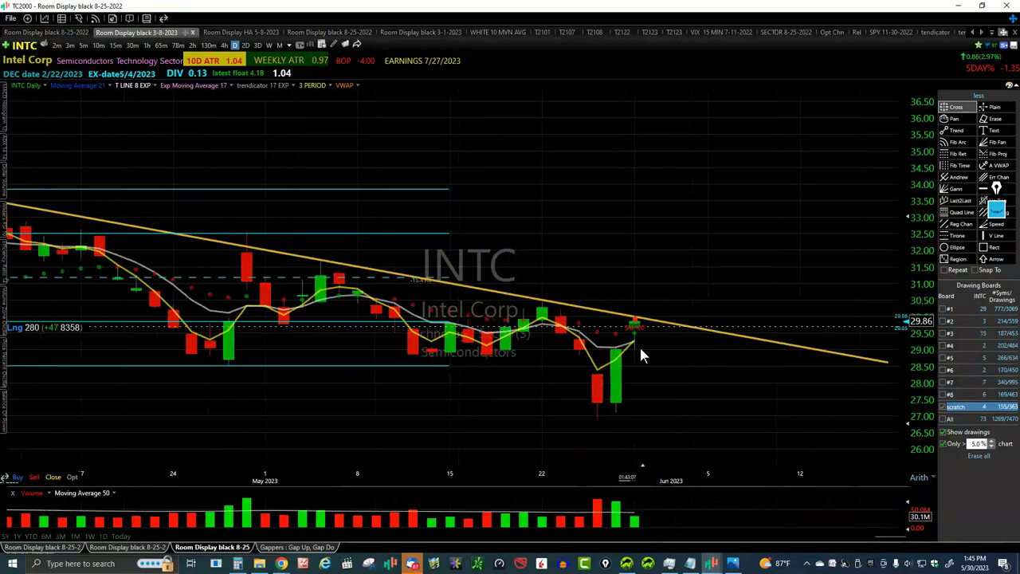
pyautogui.click(99, 47)
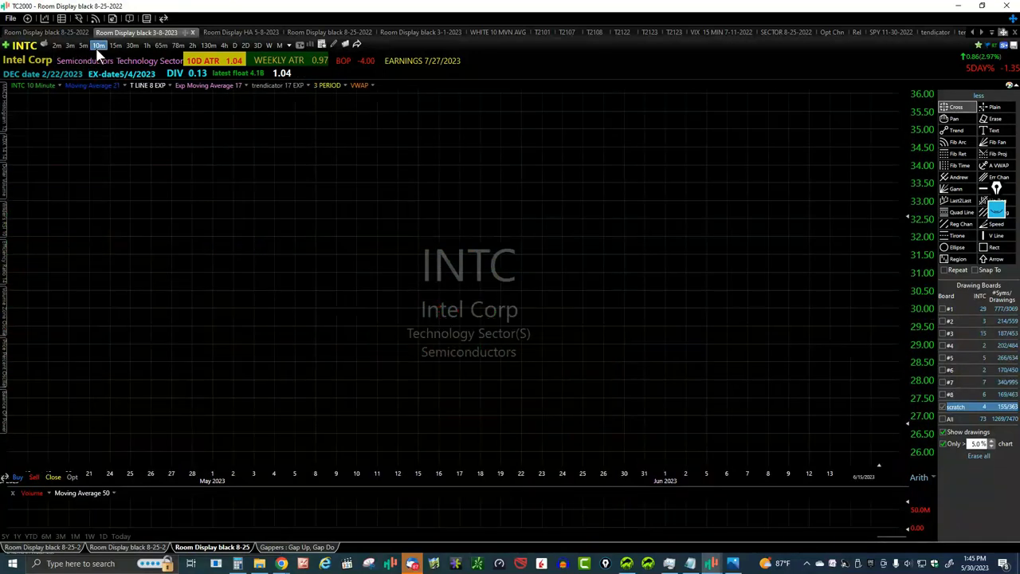
pyautogui.scroll(-2, 558, 312)
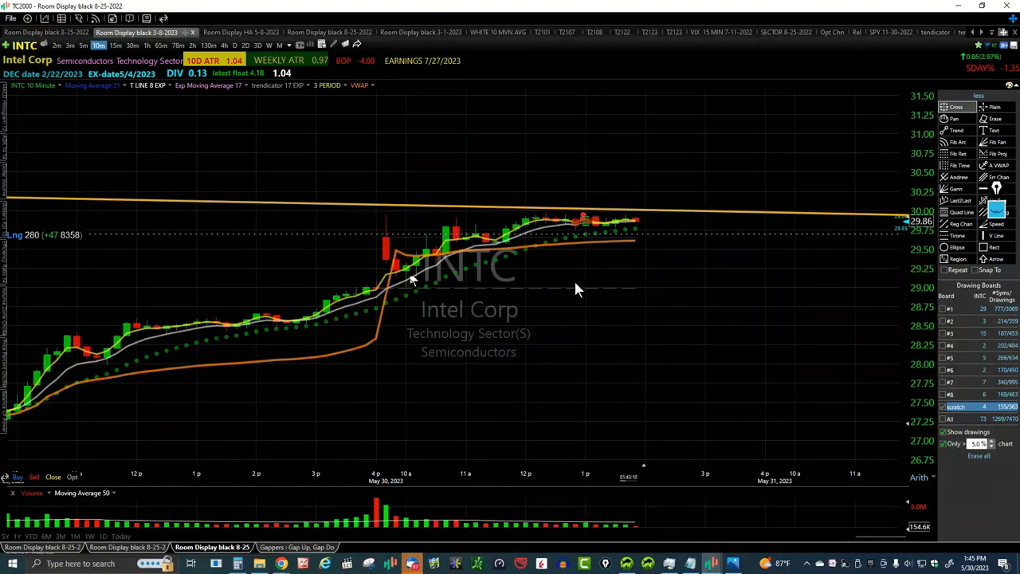
pyautogui.scroll(-1, 574, 278)
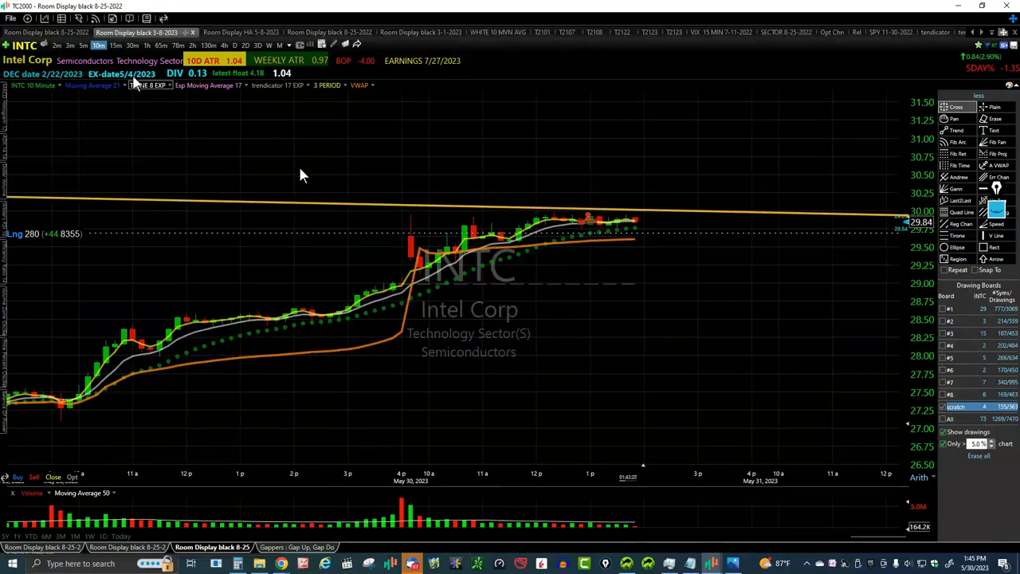
# - Settle INTC on 15-minute bars and zoom out to the full downtrend line near 29.85
pyautogui.click(116, 46)
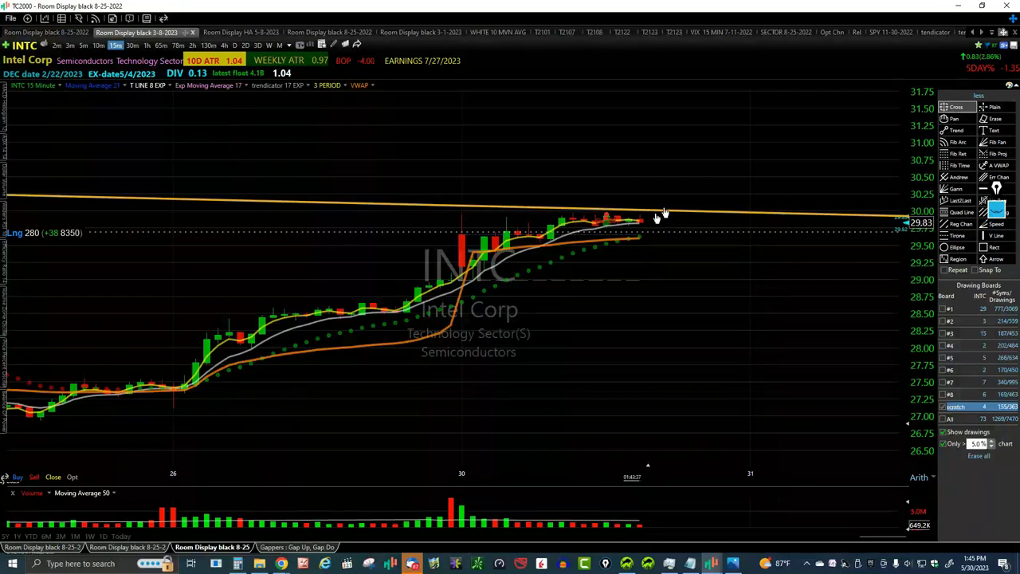
pyautogui.scroll(-2, 536, 219)
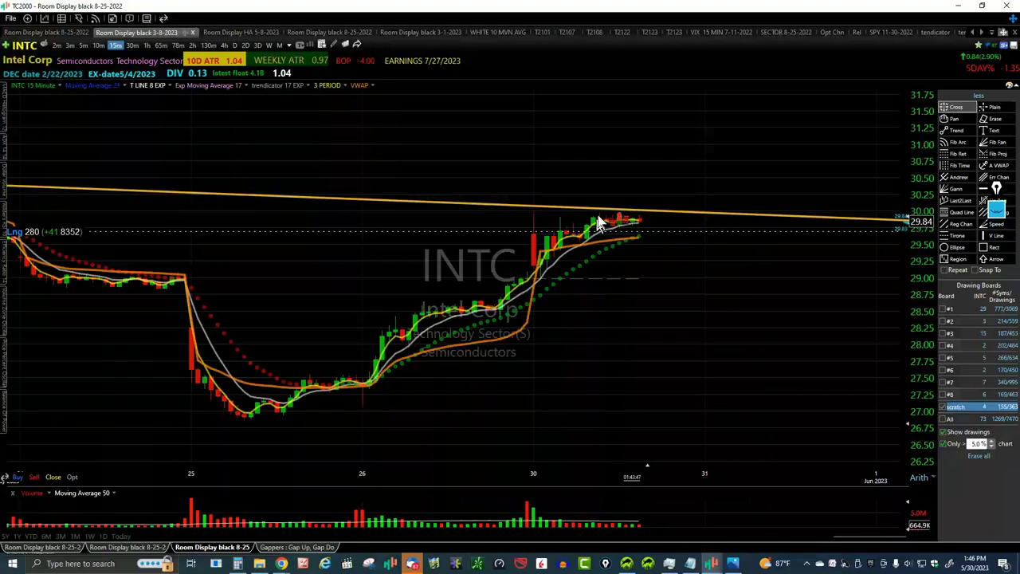
pyautogui.scroll(1, 667, 216)
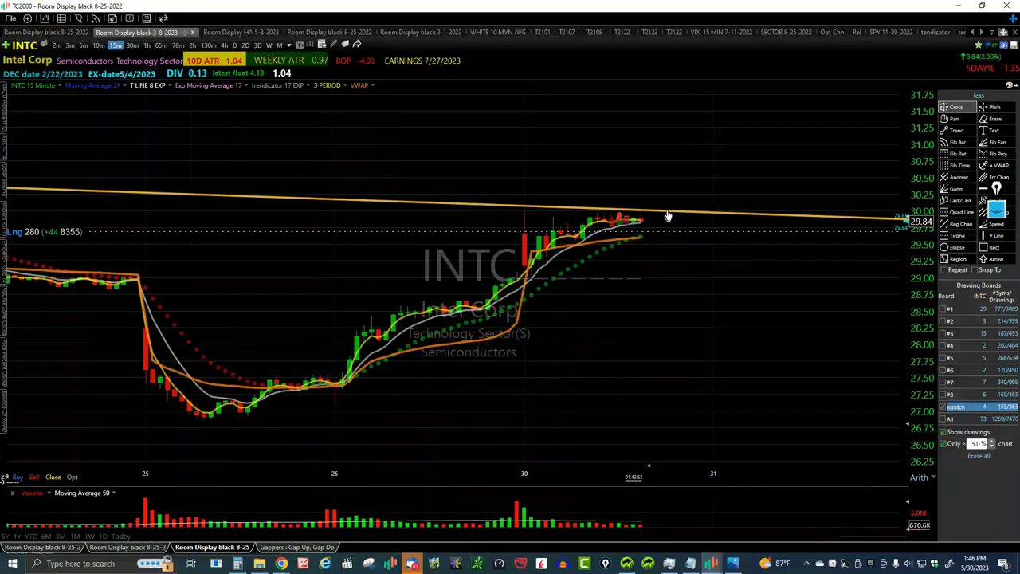
pyautogui.scroll(-2, 668, 216)
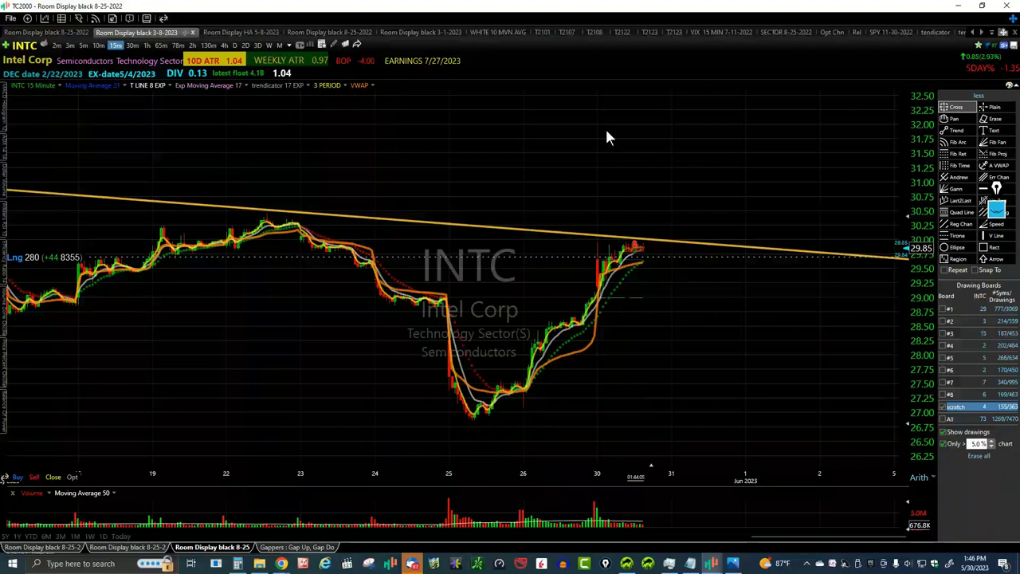
# - Load the TBT chart and zoom around its 15-minute bars
pyautogui.write('tbt')
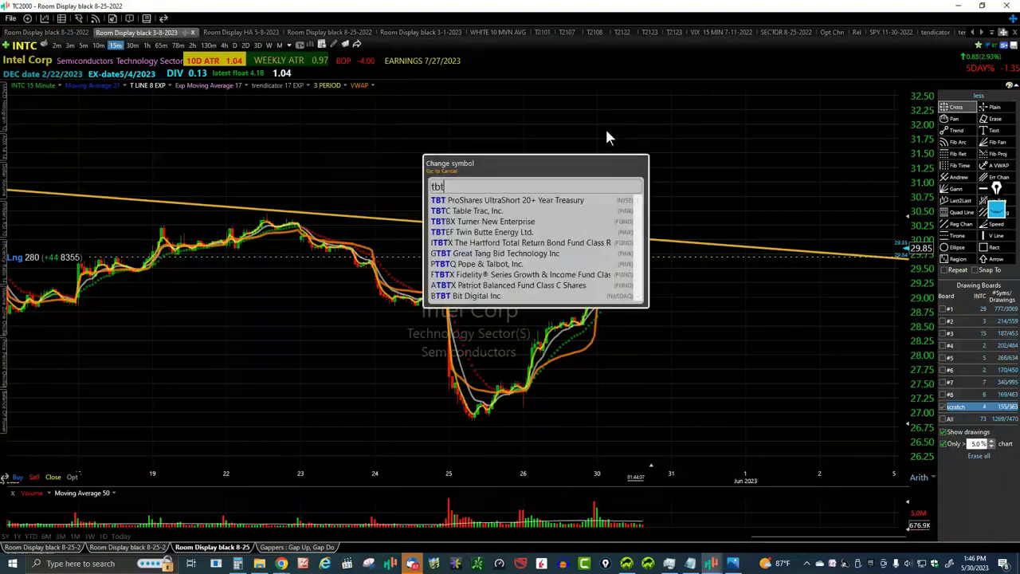
pyautogui.press('Return')
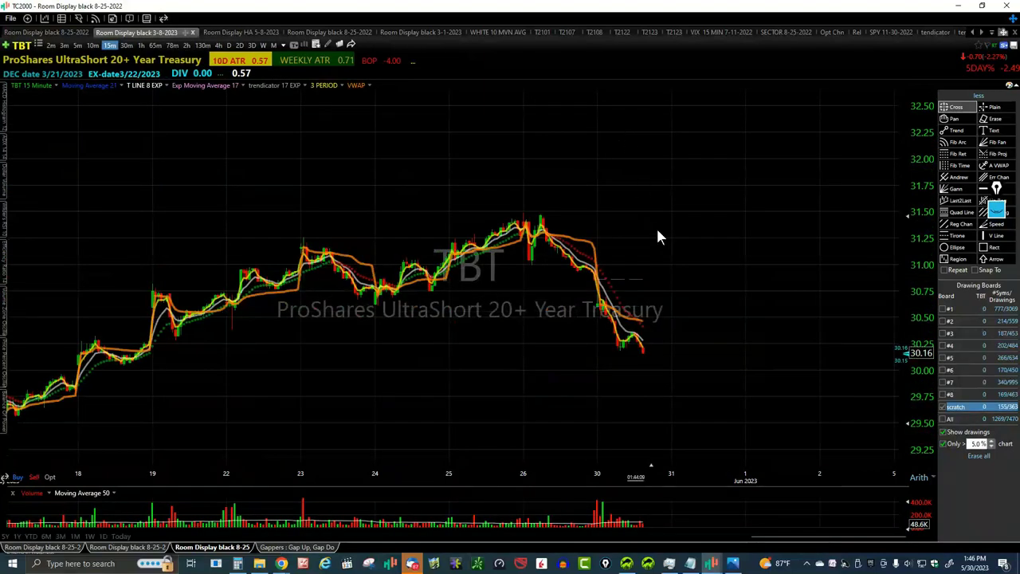
pyautogui.scroll(-2, 685, 321)
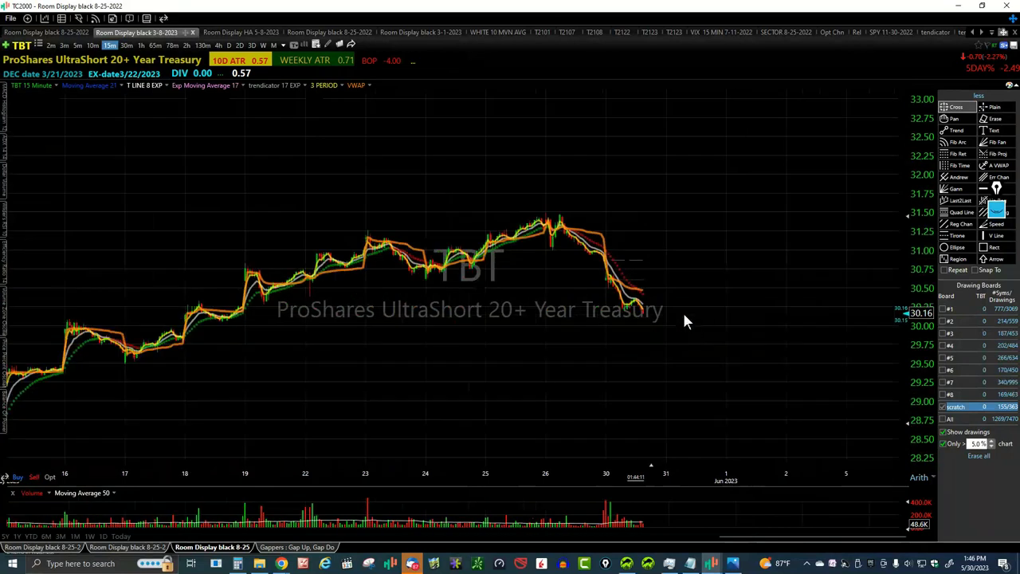
pyautogui.scroll(-2, 703, 302)
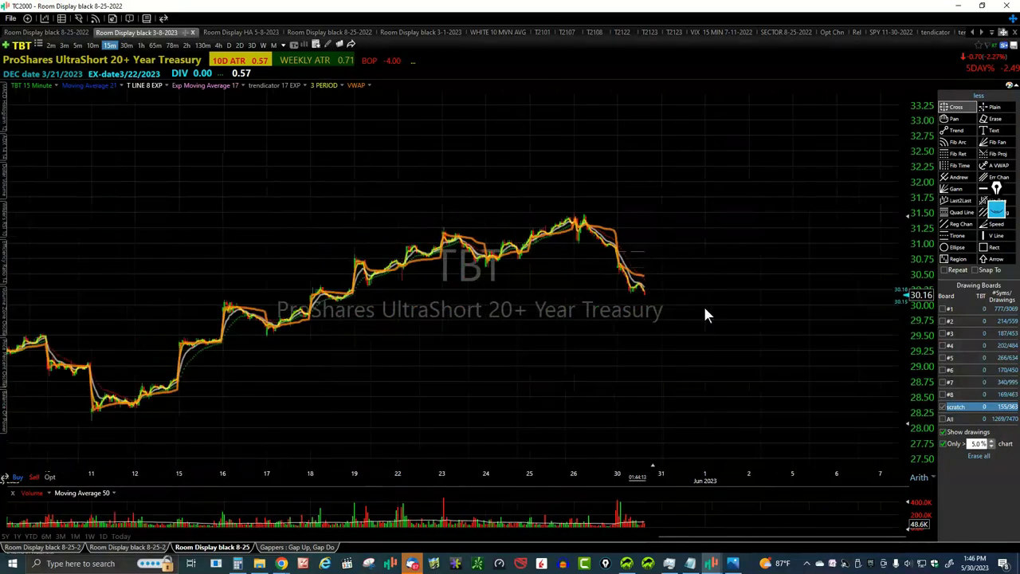
pyautogui.scroll(3, 721, 297)
pyautogui.scroll(2, 724, 312)
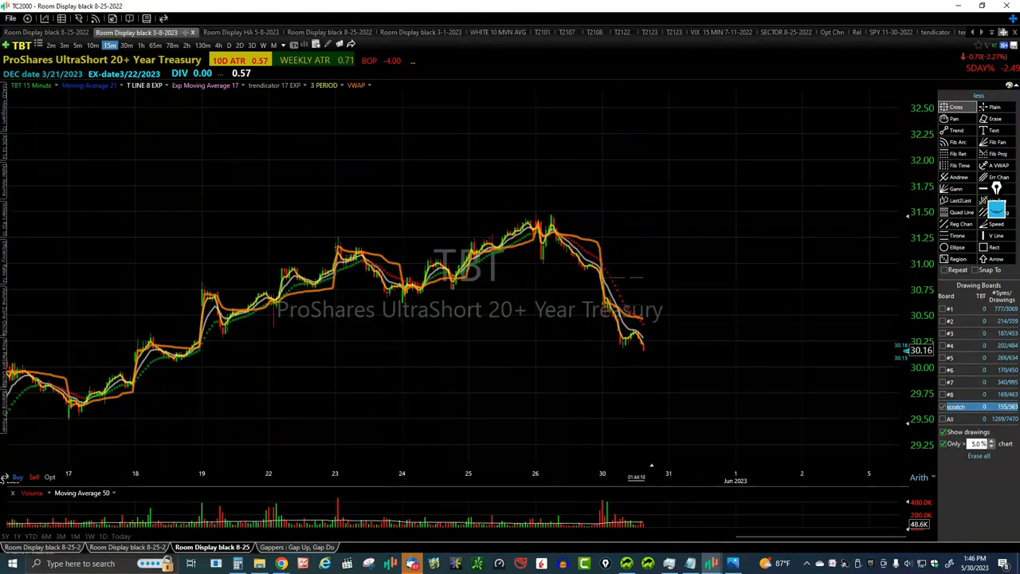
# - Compare with TLT, return to TBT, and measure the price move across the last three bars
pyautogui.write('TLT')
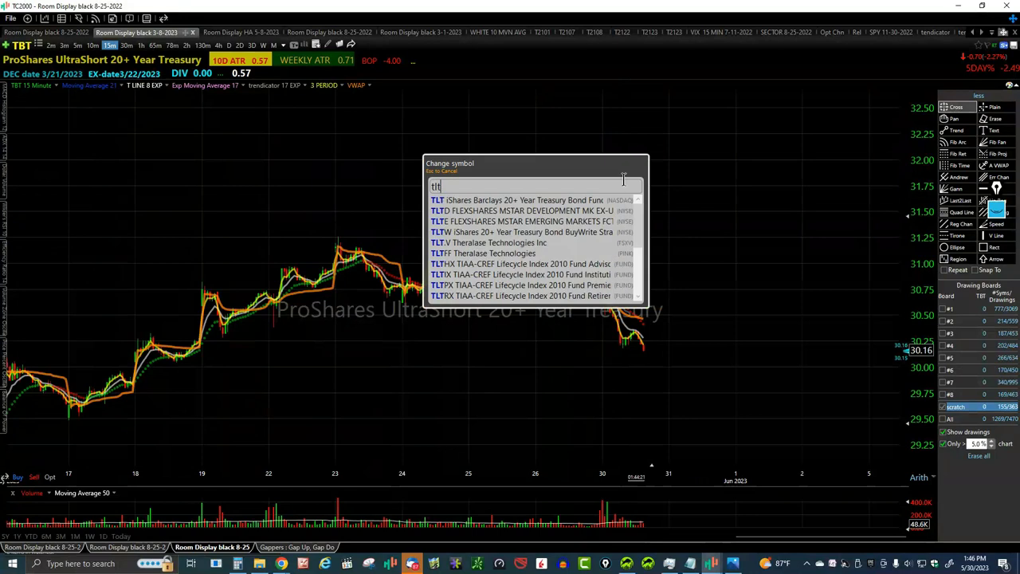
pyautogui.press('Return')
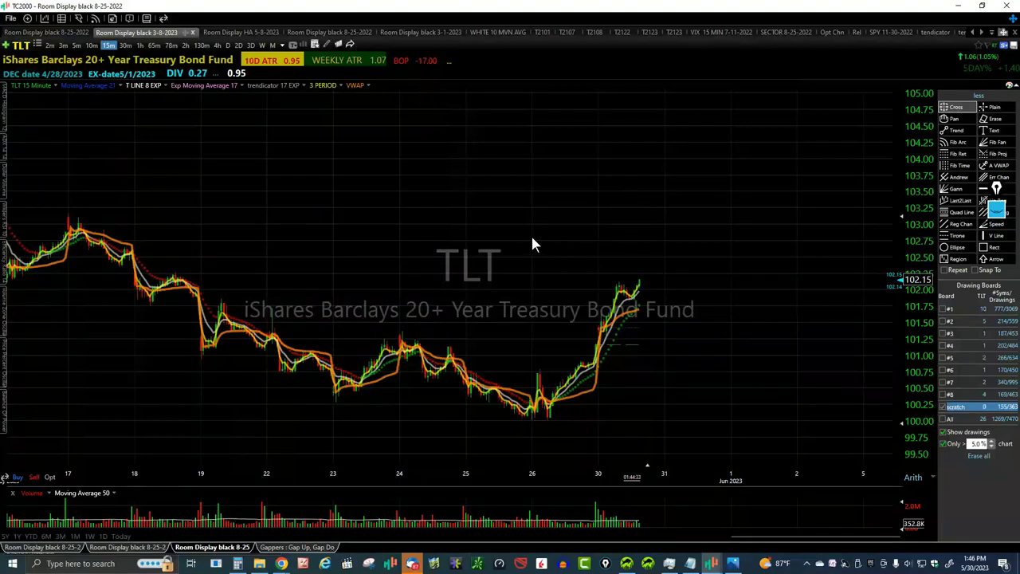
pyautogui.write('TBT')
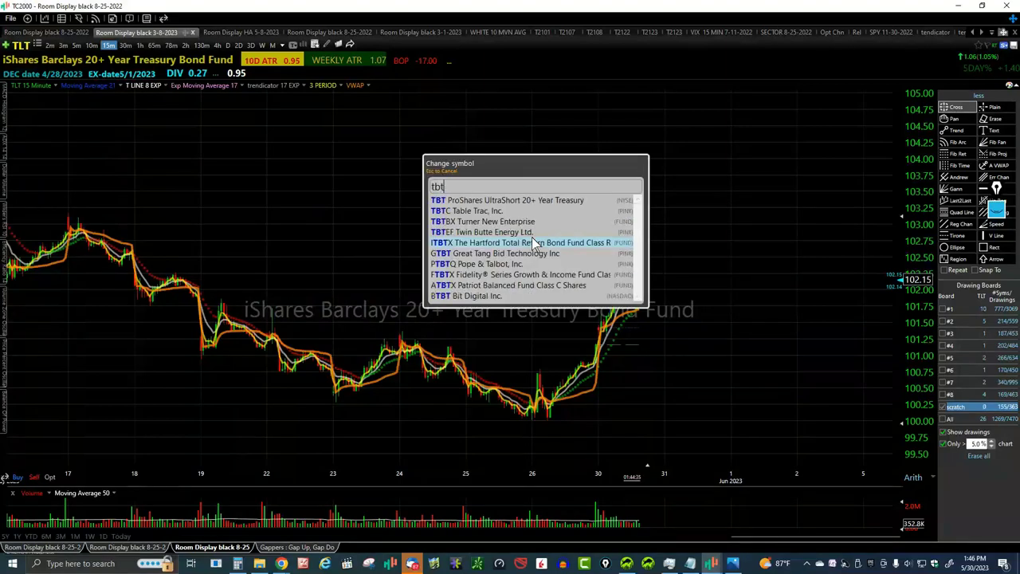
pyautogui.press('Return')
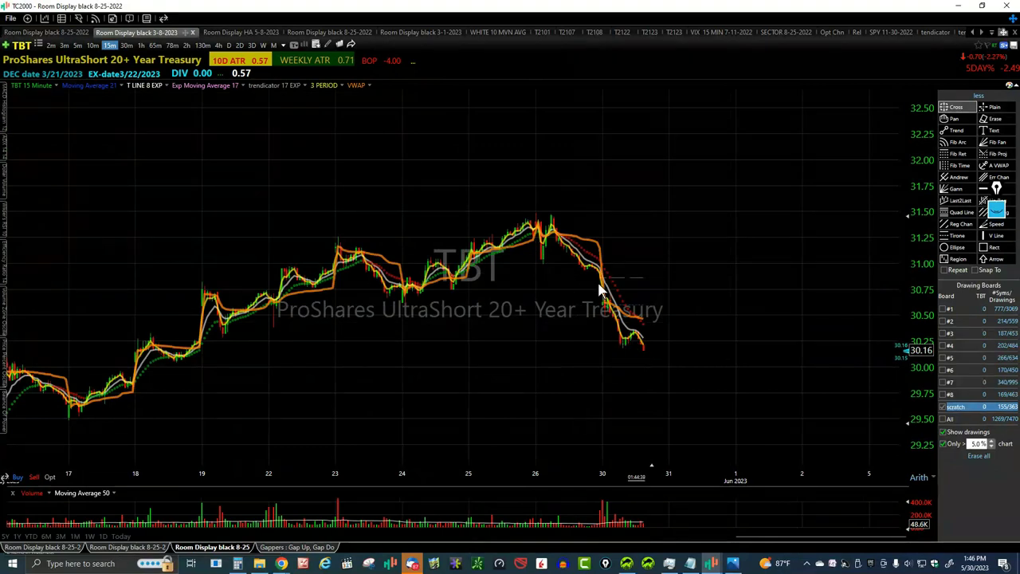
pyautogui.moveTo(661, 345); pyautogui.dragTo(677, 355)
pyautogui.scroll(1, 651, 355)
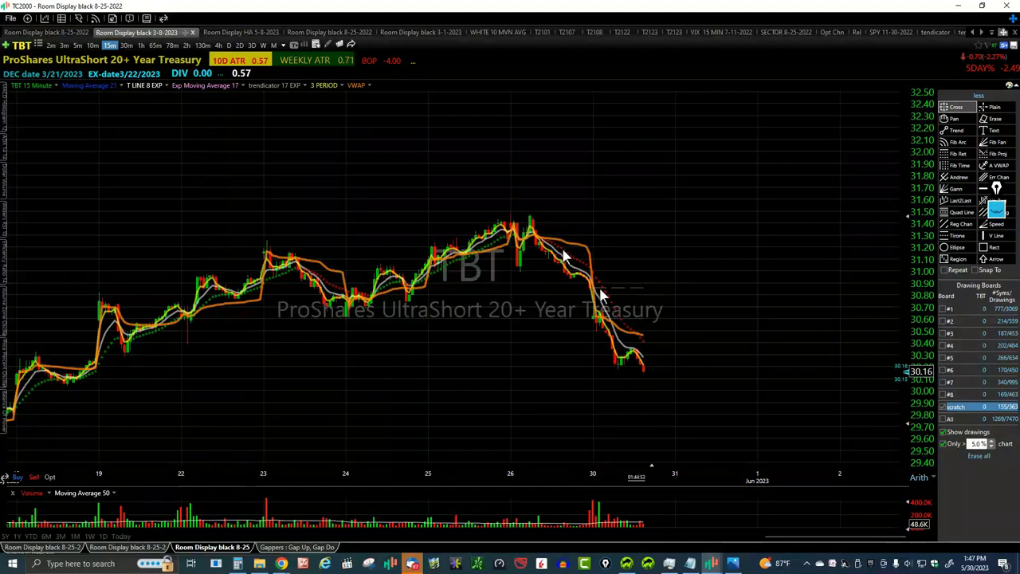
pyautogui.scroll(1, 661, 354)
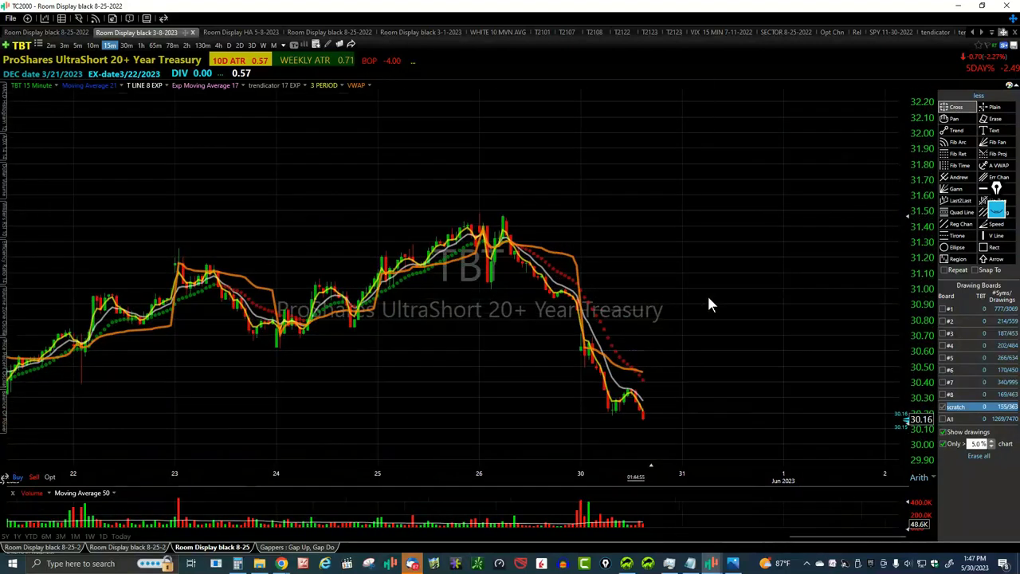
pyautogui.write('tlt')
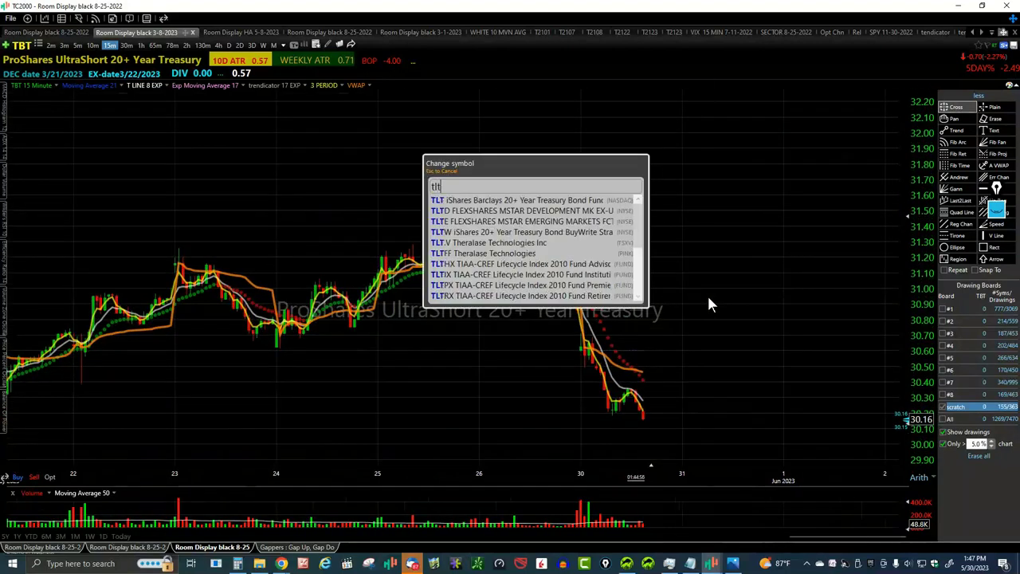
# - Load TLT and zoom in on its last few days of 15-minute bars near 102.13
pyautogui.press('Return')
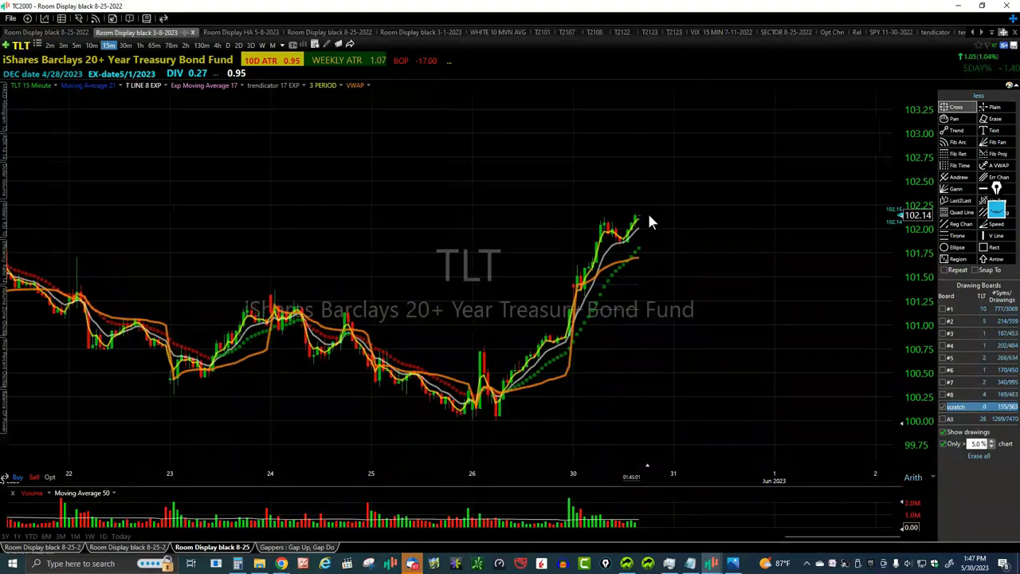
pyautogui.scroll(5, 607, 331)
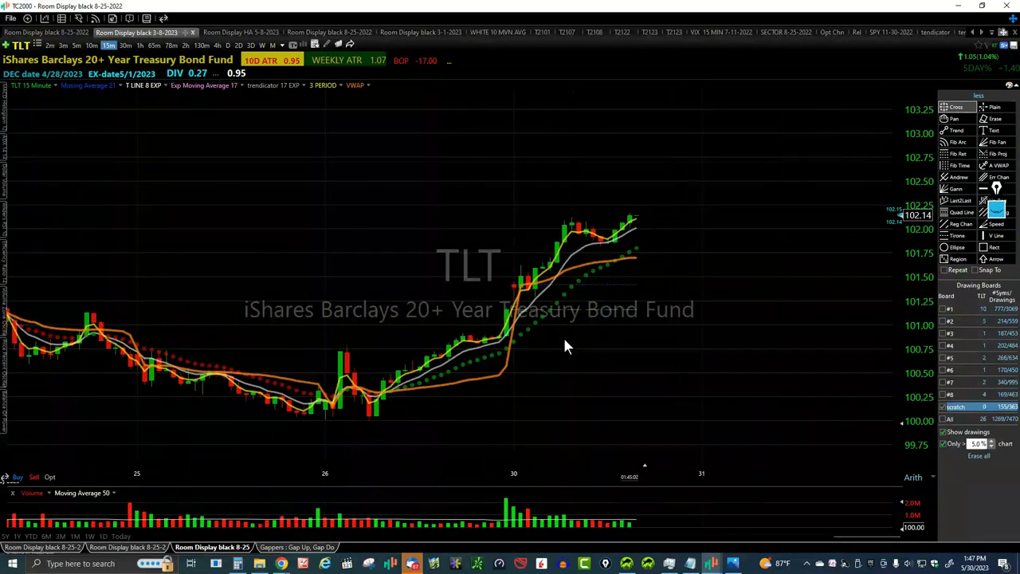
pyautogui.scroll(3, 565, 344)
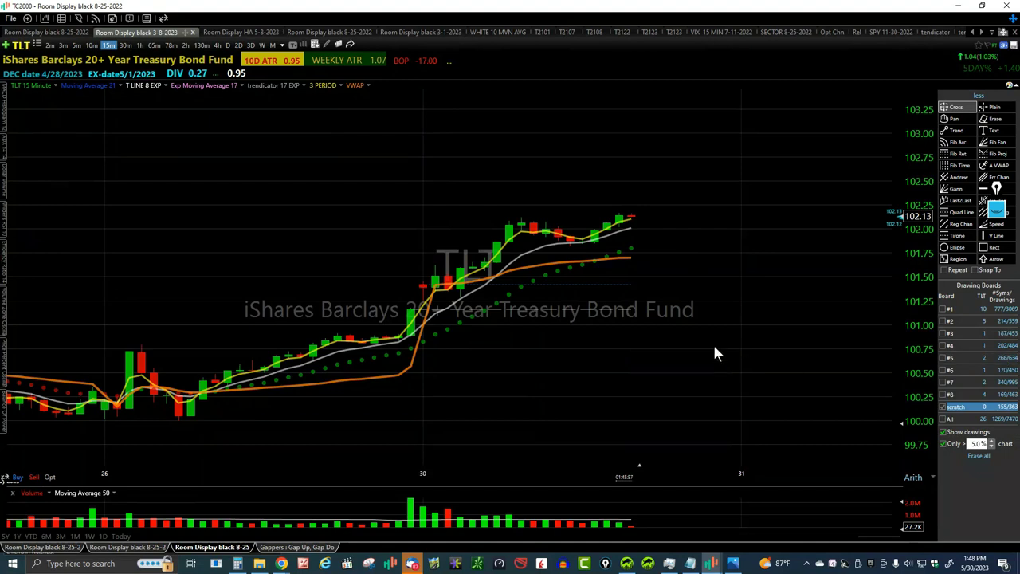
# - Load INTC on daily bars and zoom in where the April downtrend line meets price near 29.81
pyautogui.write('INTC')
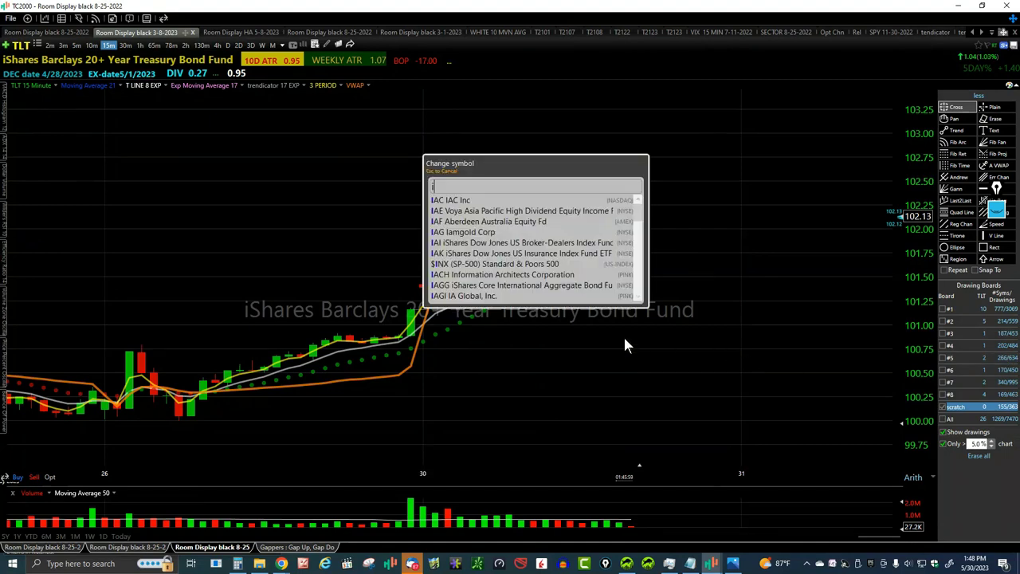
pyautogui.press('Return')
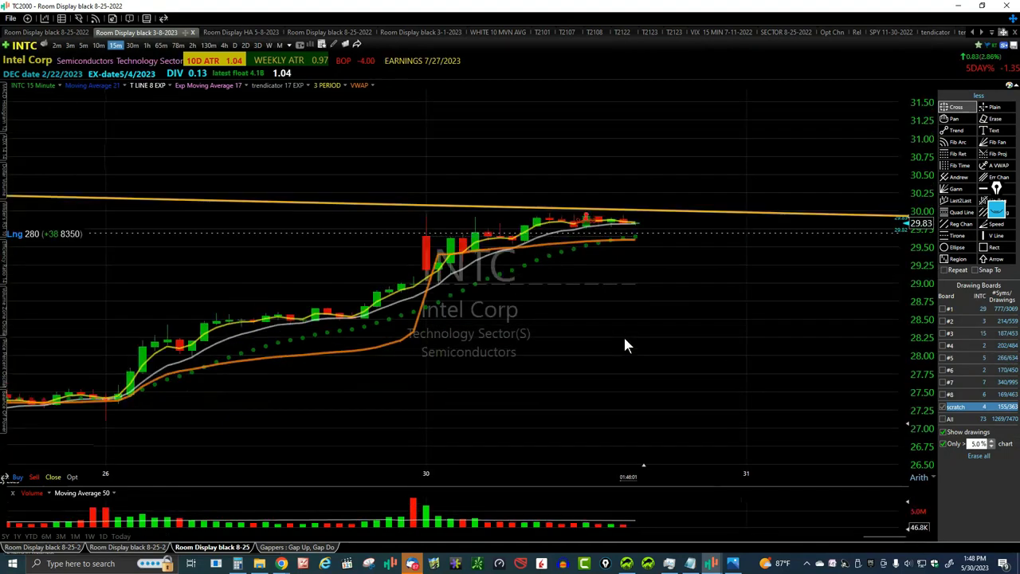
pyautogui.scroll(-5, 626, 344)
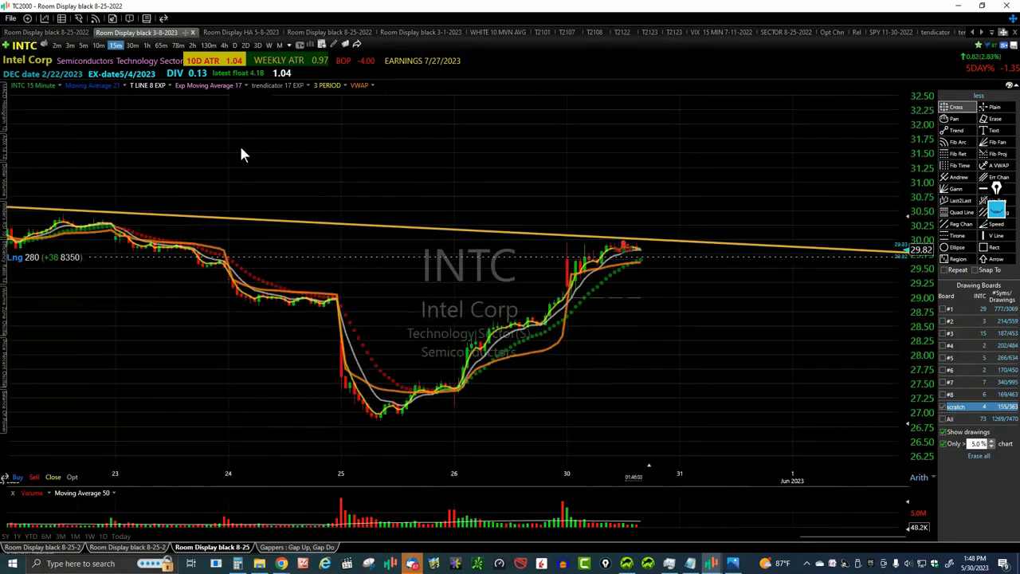
pyautogui.click(234, 45)
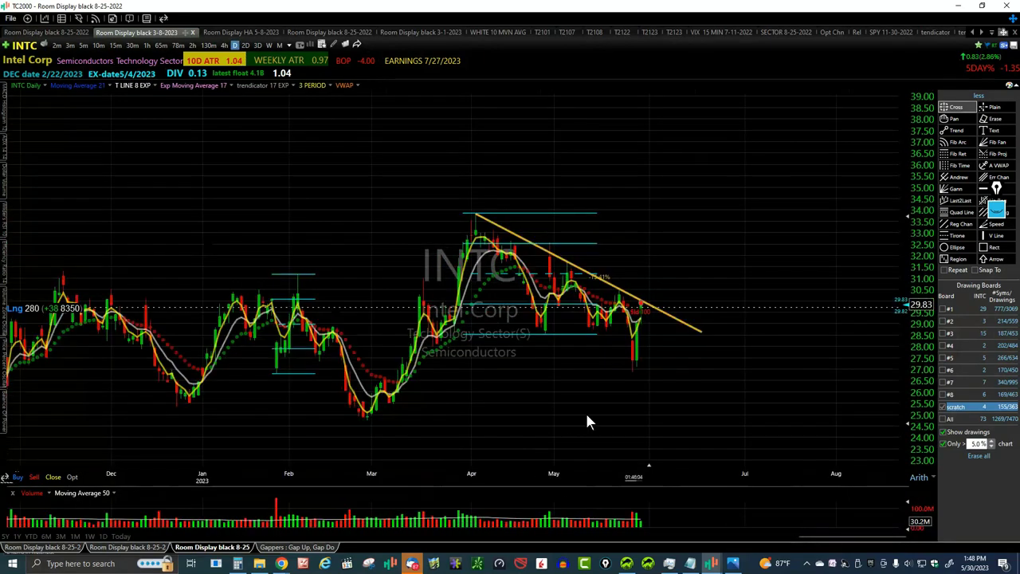
pyautogui.scroll(5, 686, 391)
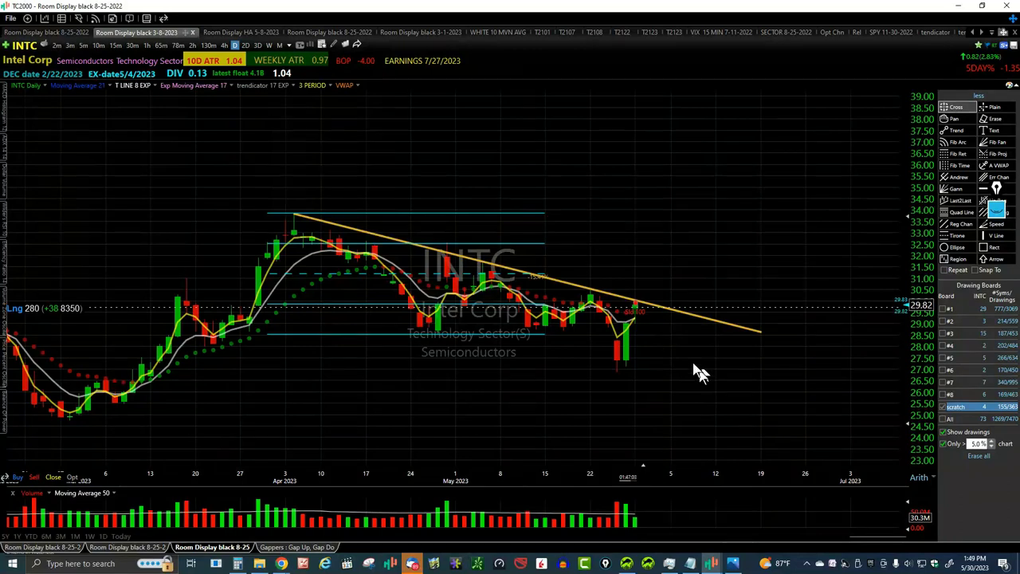
pyautogui.scroll(3, 690, 358)
pyautogui.scroll(2, 690, 362)
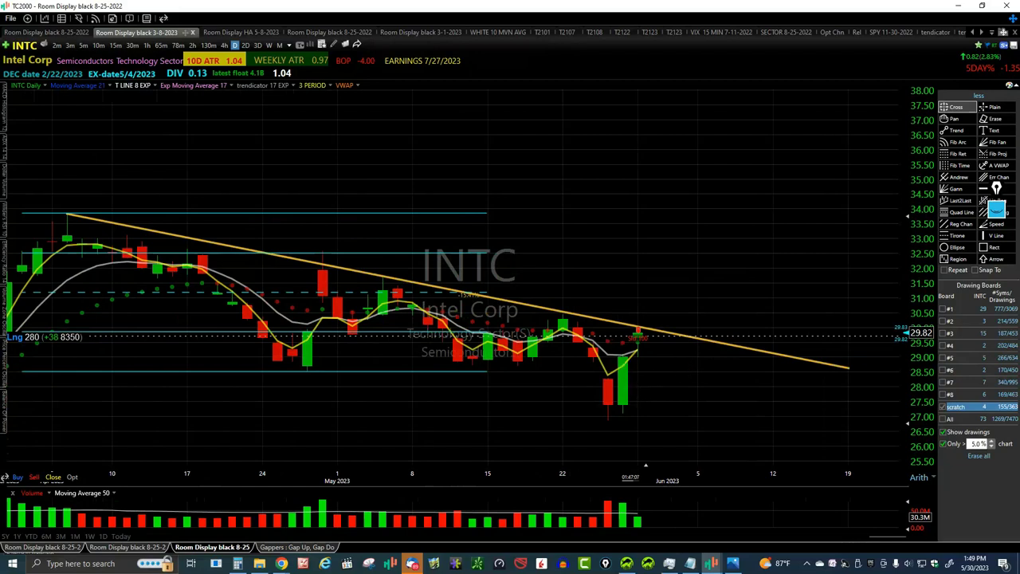
pyautogui.scroll(1, 655, 360)
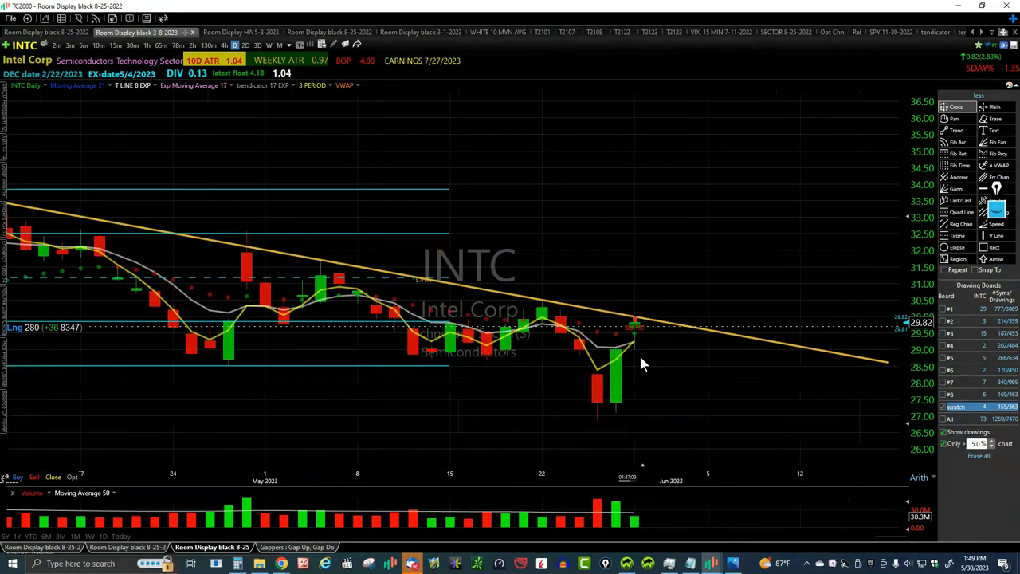
pyautogui.scroll(1, 639, 355)
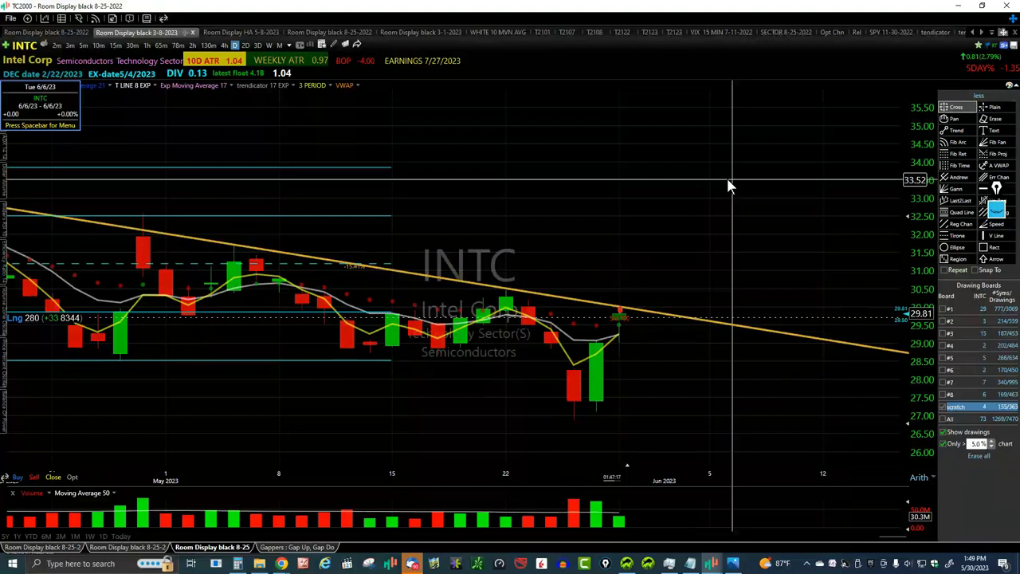
pyautogui.press('Down')
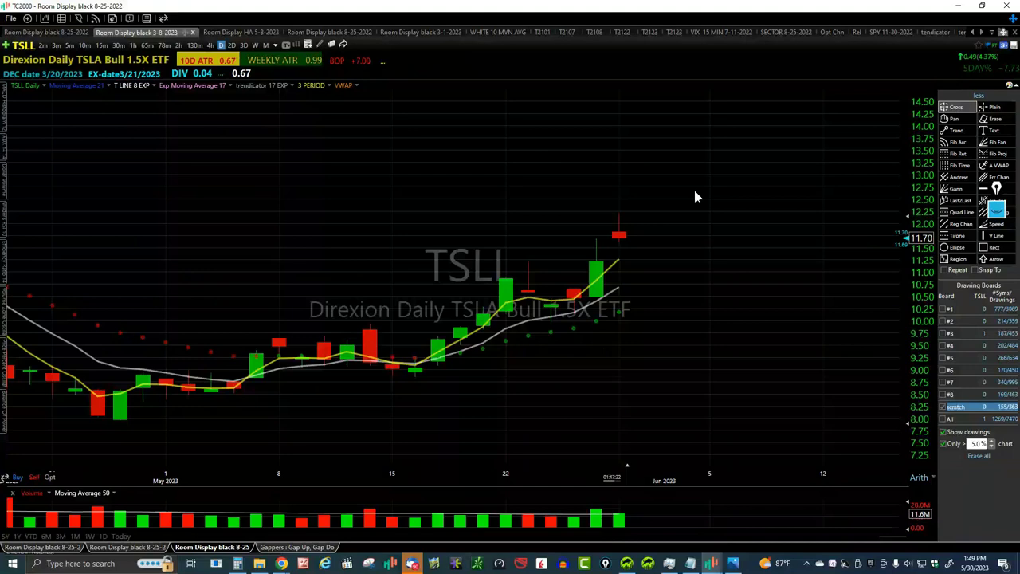
pyautogui.scroll(2, 621, 249)
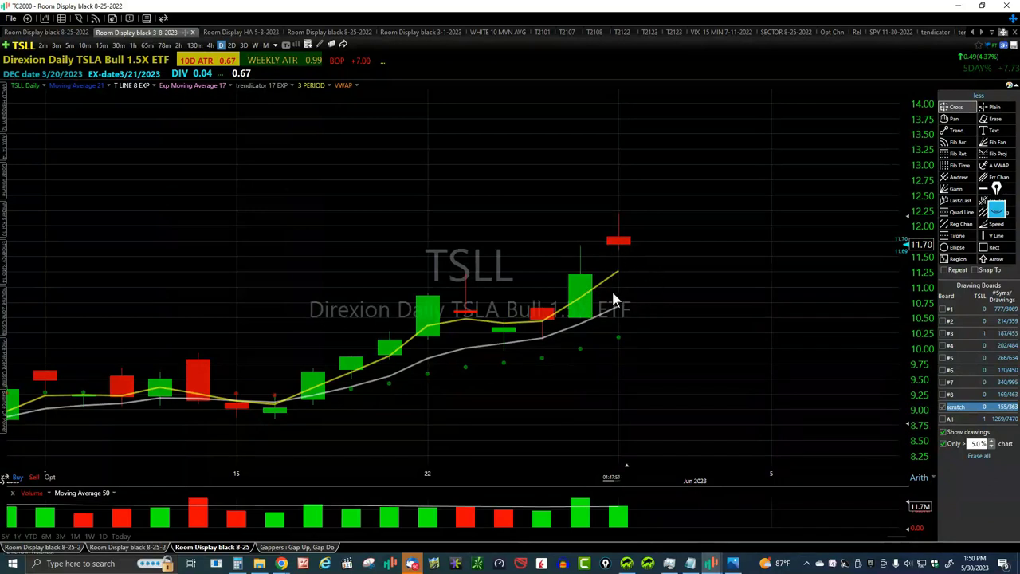
pyautogui.moveTo(666, 281)
pyautogui.scroll(1, 690, 274)
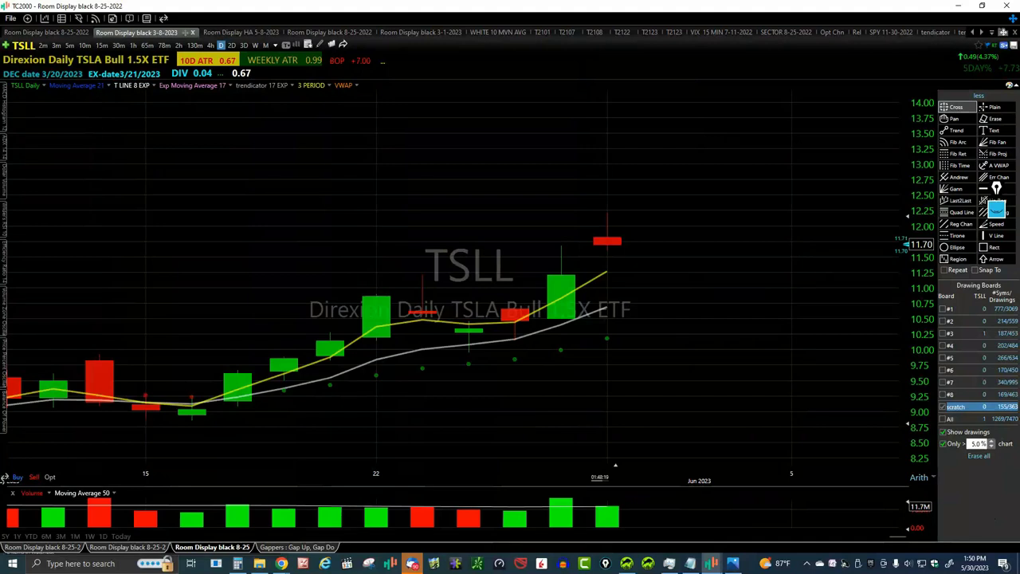
pyautogui.hotkey('alt', 'Tab')
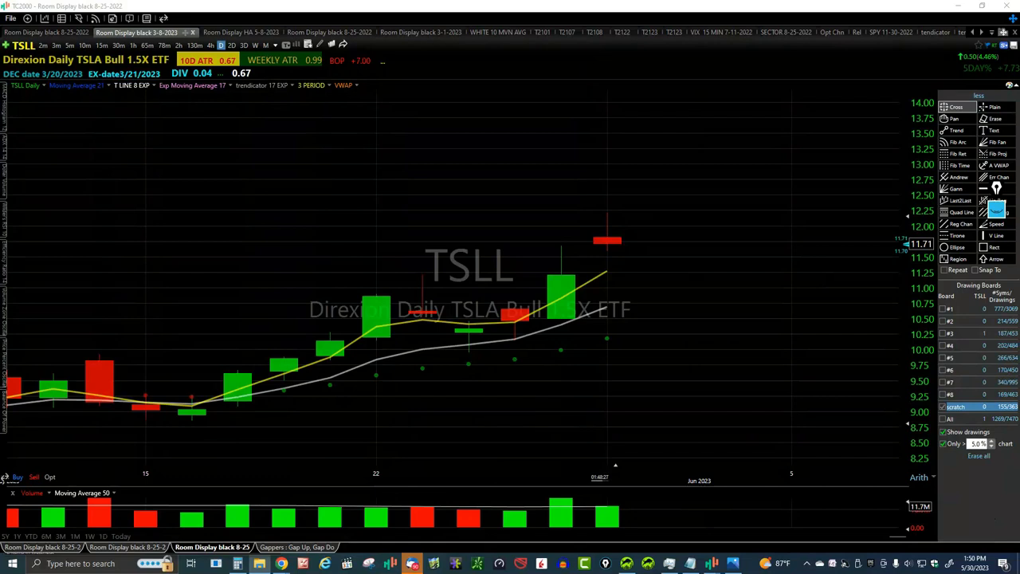
pyautogui.hotkey('alt', 'Tab')
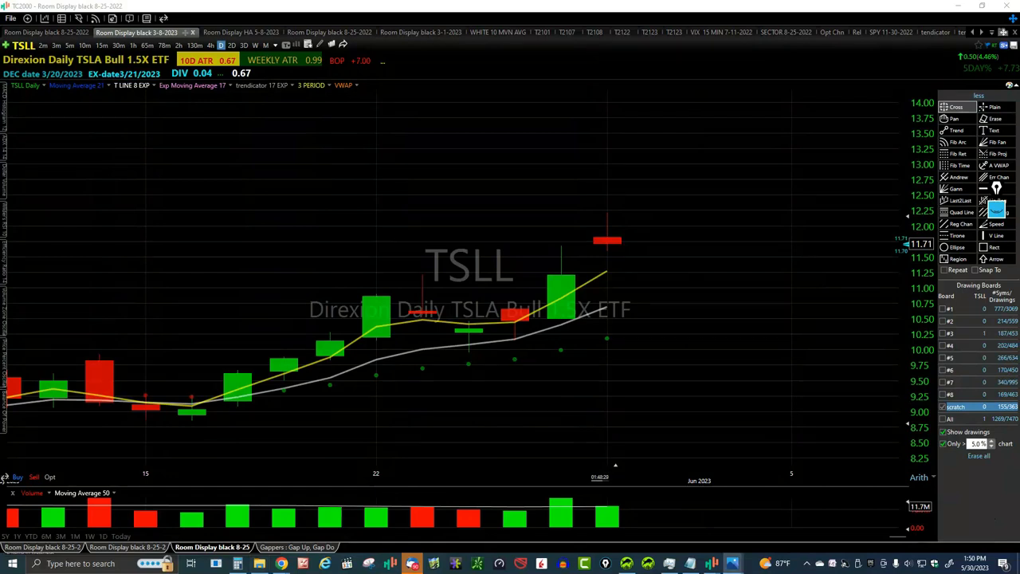
pyautogui.hotkey('alt', 'Tab')
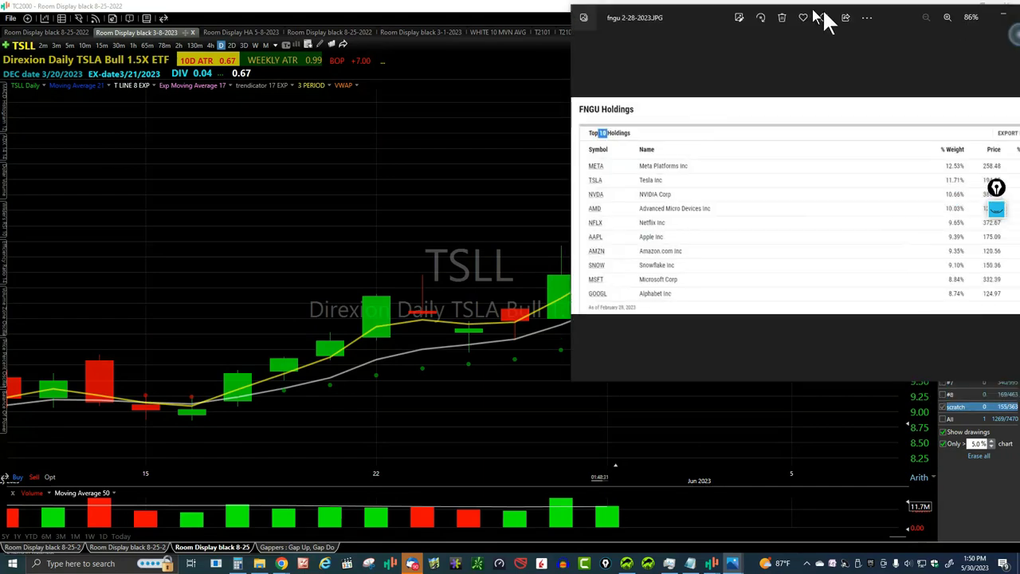
pyautogui.moveTo(822, 8); pyautogui.dragTo(480, 93)
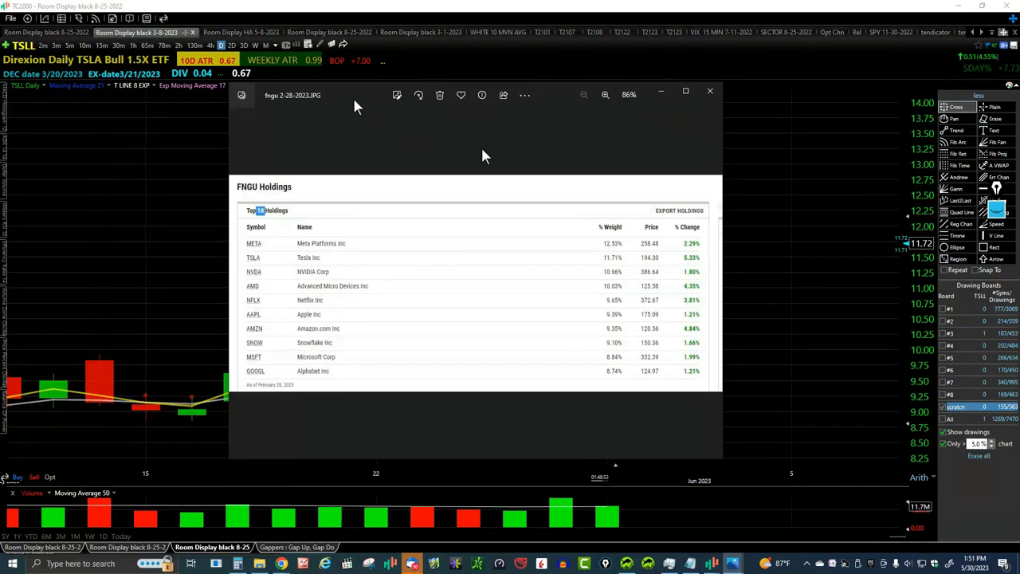
pyautogui.moveTo(357, 99); pyautogui.dragTo(1019, 111)
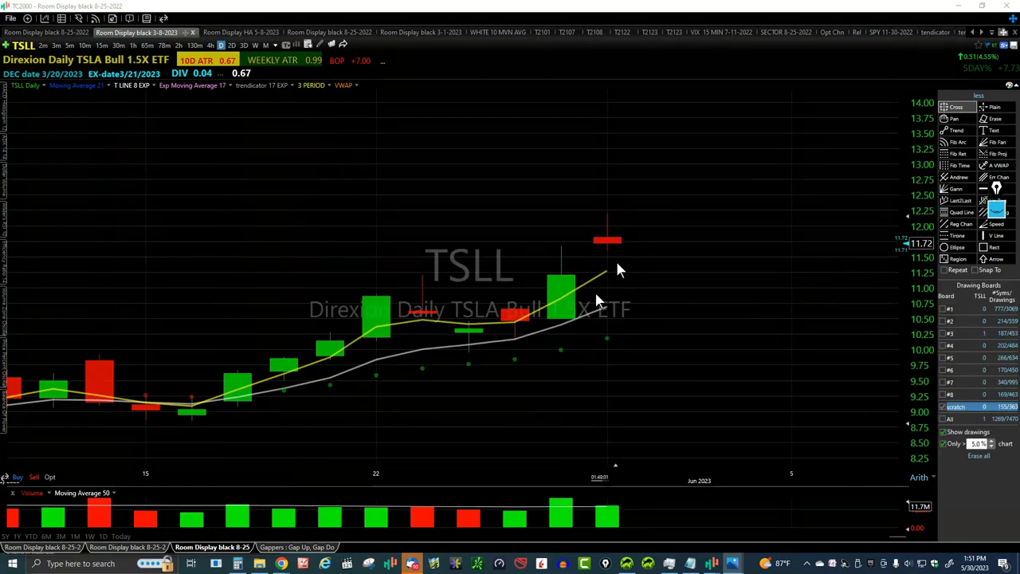
pyautogui.scroll(3, 709, 316)
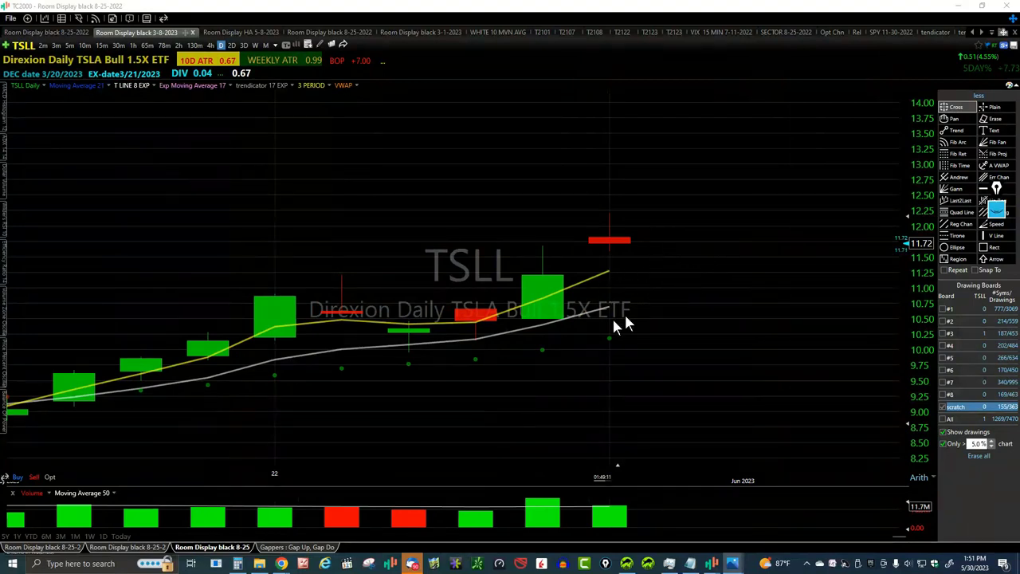
pyautogui.scroll(3, 777, 306)
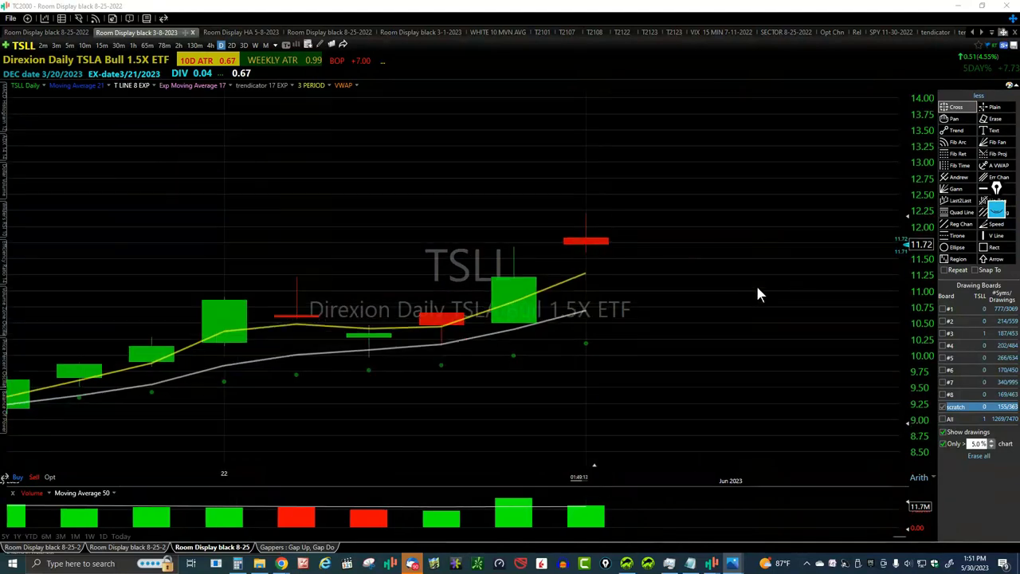
pyautogui.scroll(1, 580, 343)
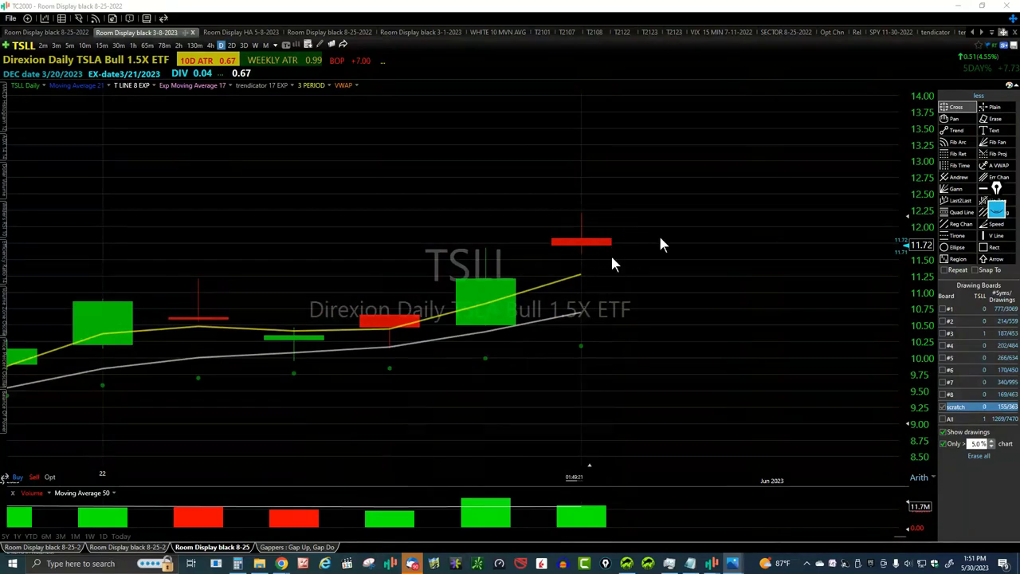
pyautogui.scroll(1, 674, 261)
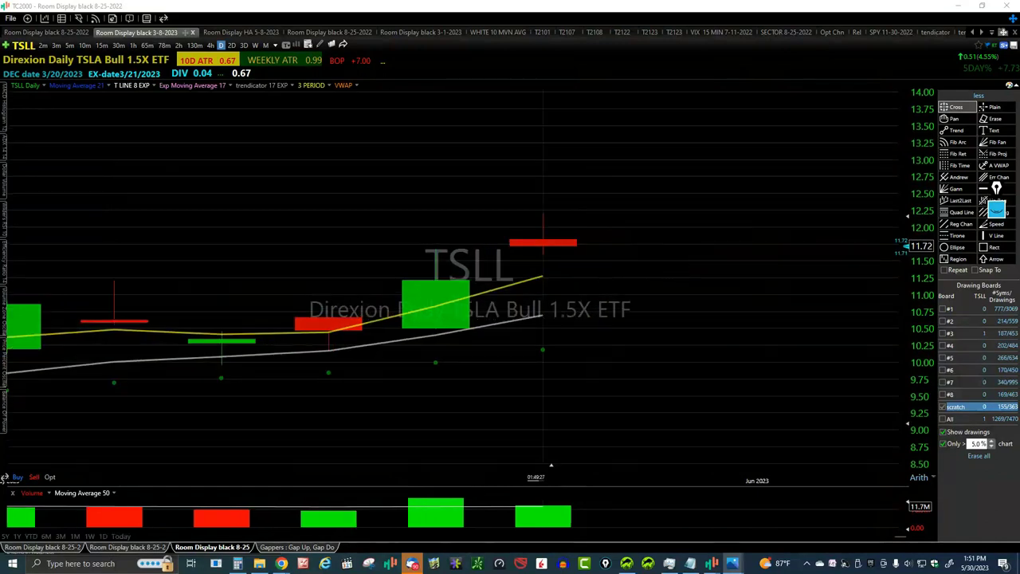
pyautogui.scroll(-3, 630, 296)
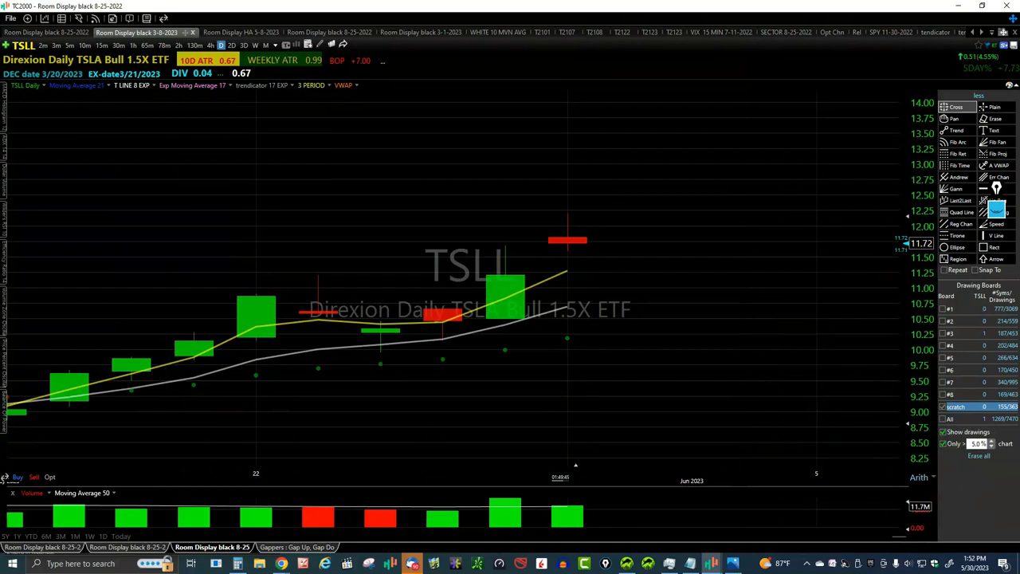
pyautogui.scroll(-3, 805, 358)
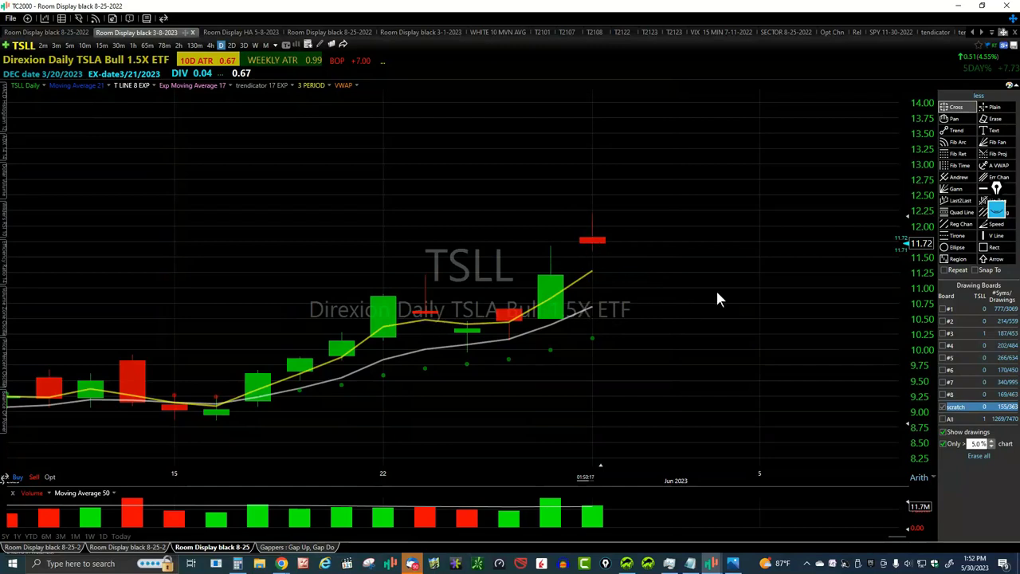
pyautogui.scroll(-1, 721, 319)
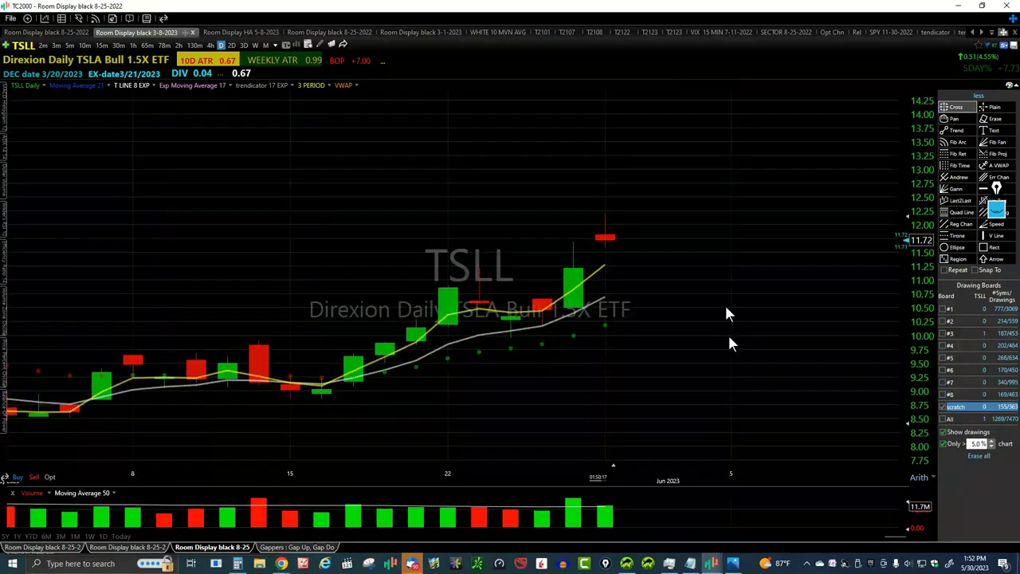
# - Draw an orange downtrend line on TSLL from the February high at 14.11 to 9.36 in July
pyautogui.scroll(-1, 717, 343)
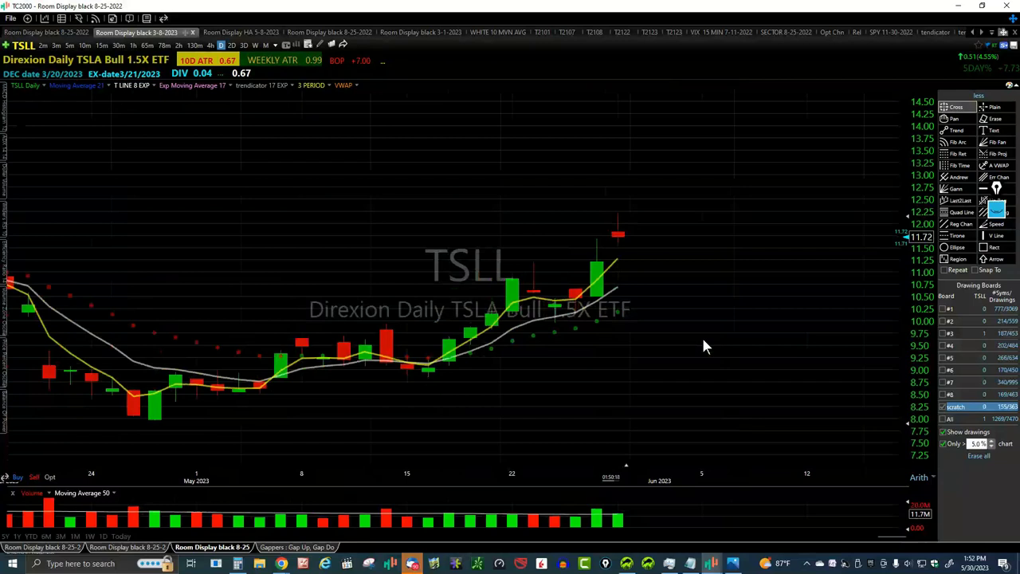
pyautogui.scroll(-2, 703, 346)
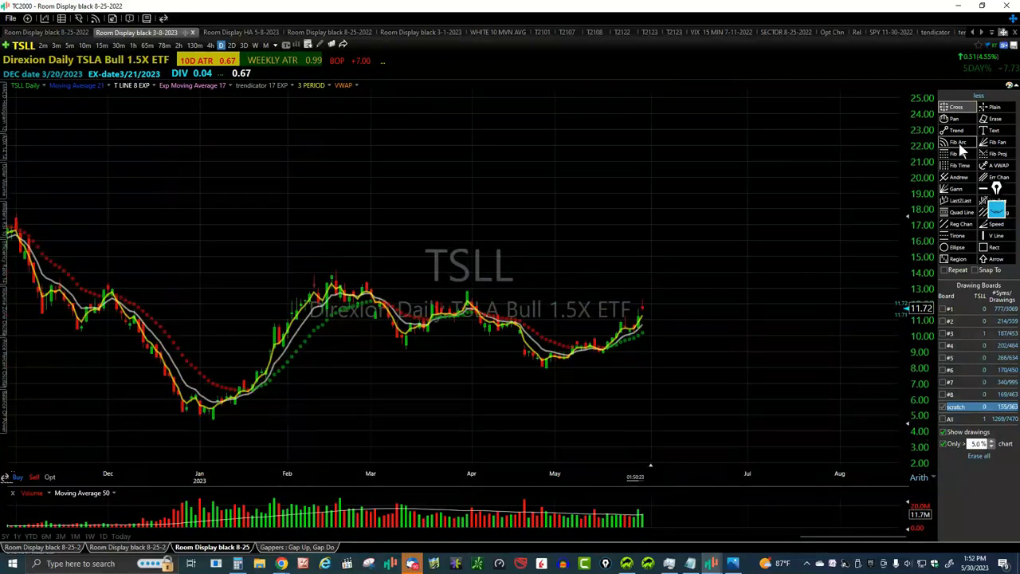
pyautogui.click(955, 130)
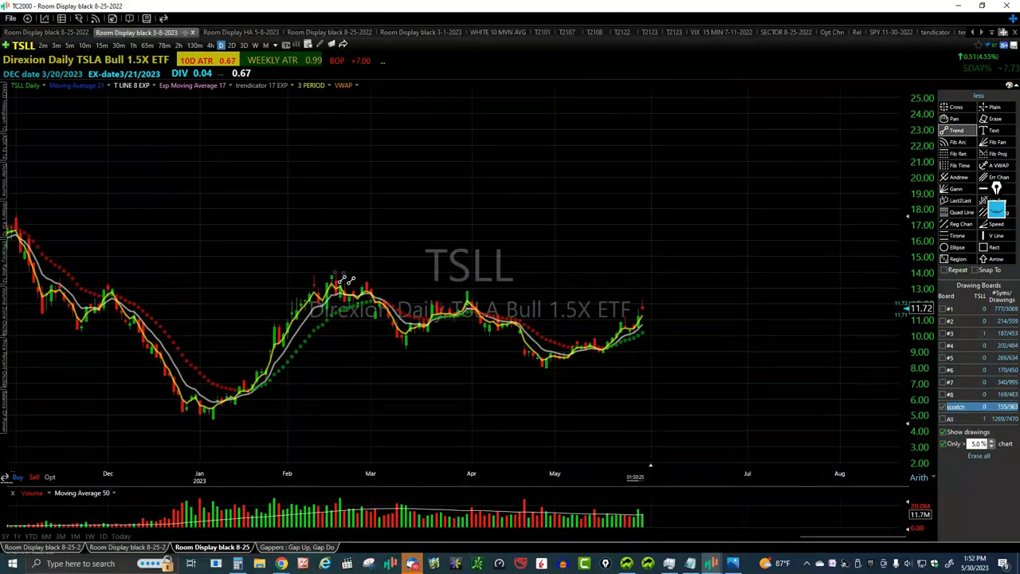
pyautogui.moveTo(337, 273)
pyautogui.mouseDown()
pyautogui.moveTo(582, 302)
pyautogui.moveTo(786, 345)
pyautogui.mouseUp()
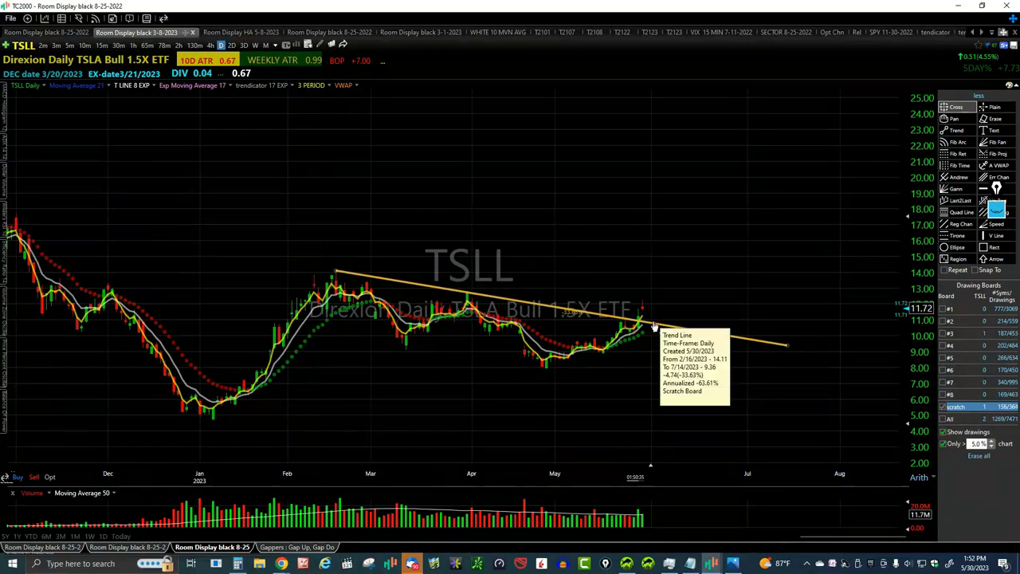
pyautogui.click(996, 210)
pyautogui.moveTo(995, 257)
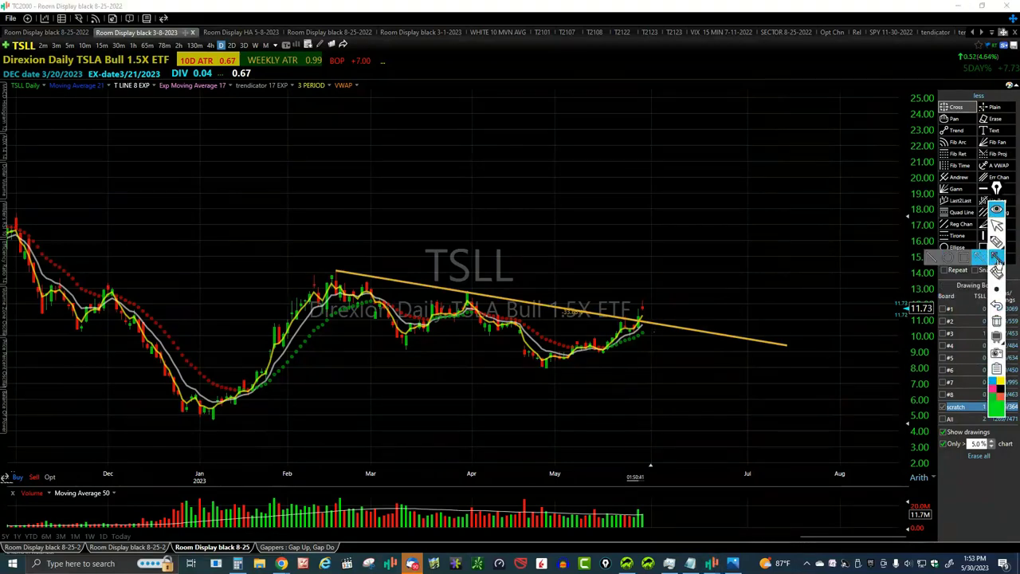
# - Sketch a green line and an upward arrow past the trend line, then erase them
pyautogui.click(932, 257)
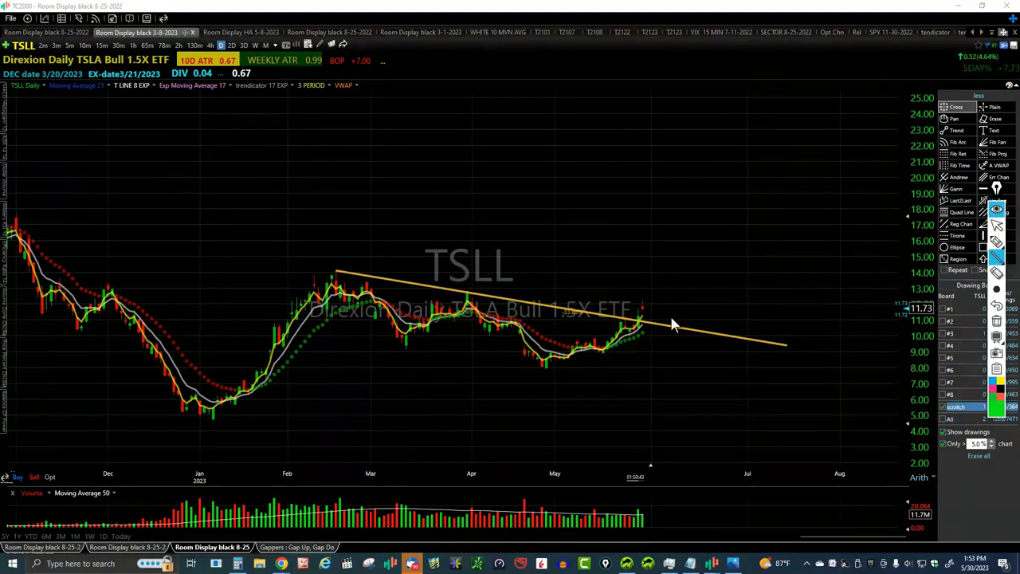
pyautogui.moveTo(608, 320); pyautogui.dragTo(689, 323)
pyautogui.click(981, 261)
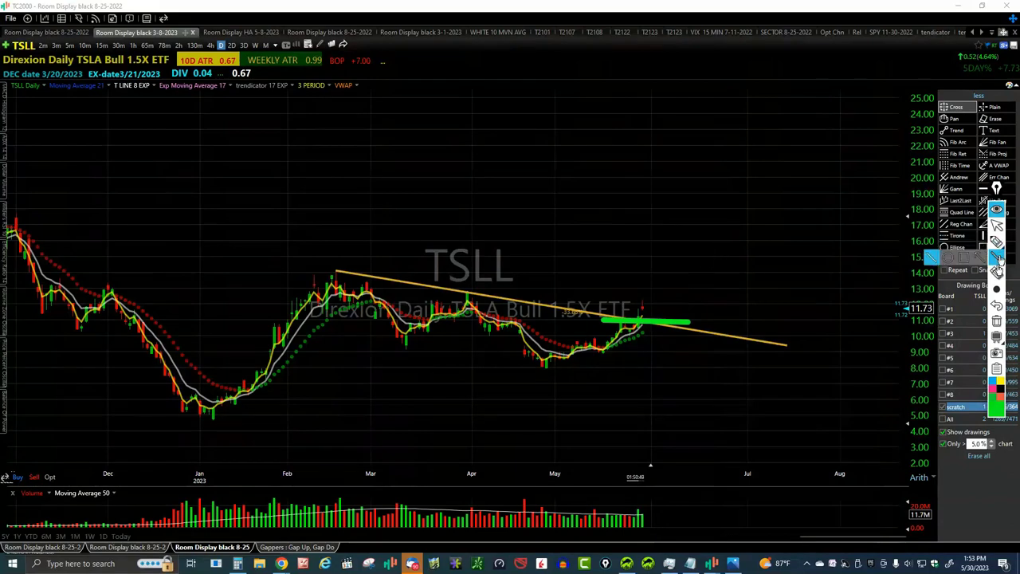
pyautogui.click(964, 267)
pyautogui.moveTo(676, 336); pyautogui.dragTo(725, 279)
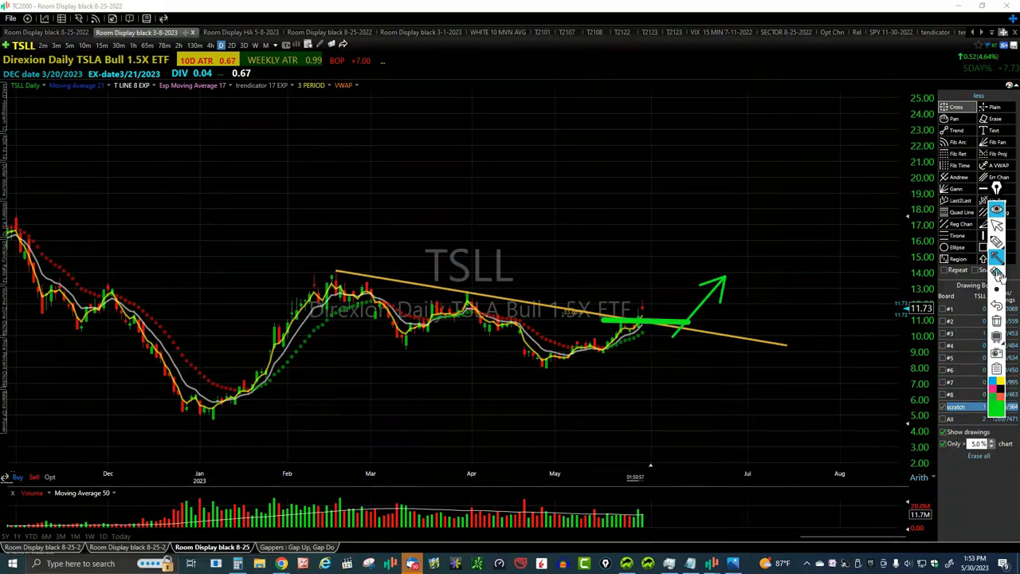
pyautogui.click(979, 336)
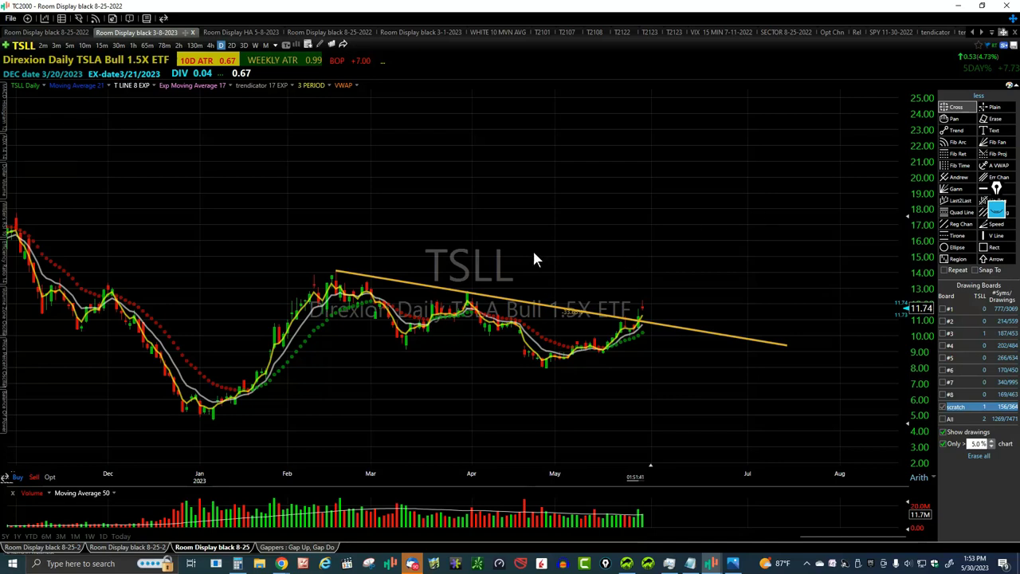
# - Switch to SNAP daily bars and zoom to view its recovery from the May lows near 10.21
pyautogui.write('SNAP')
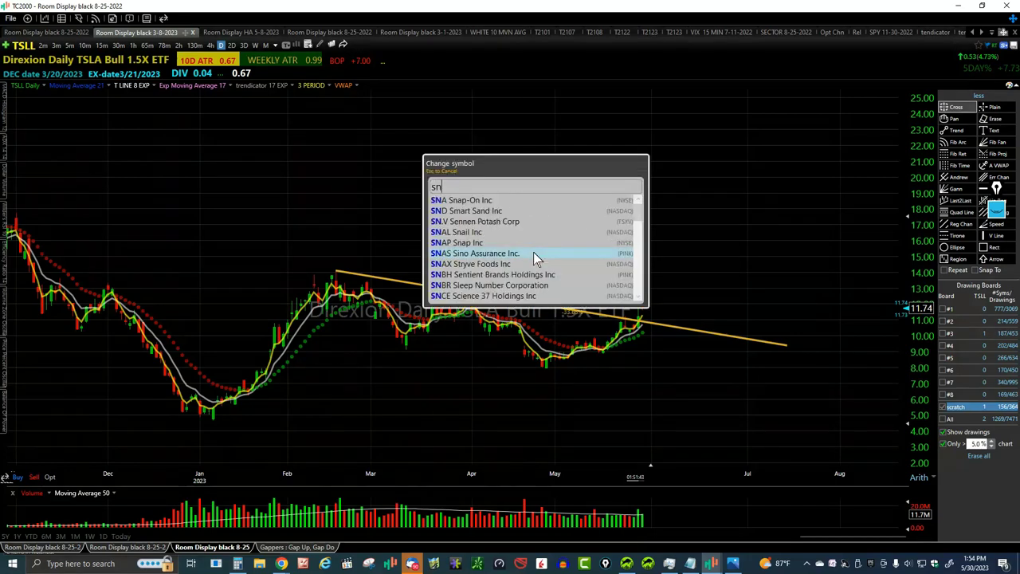
pyautogui.press('Return')
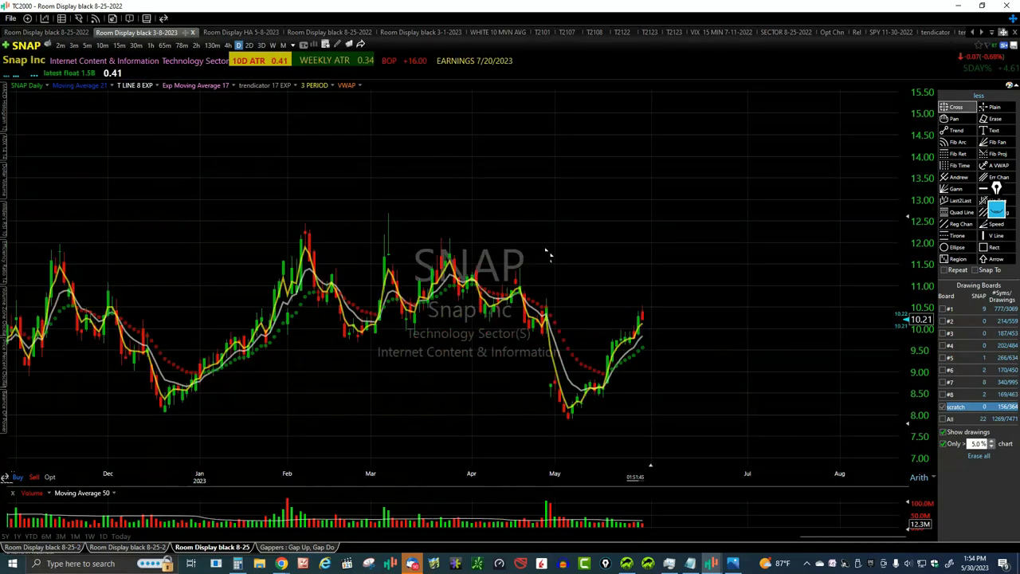
pyautogui.scroll(5, 689, 368)
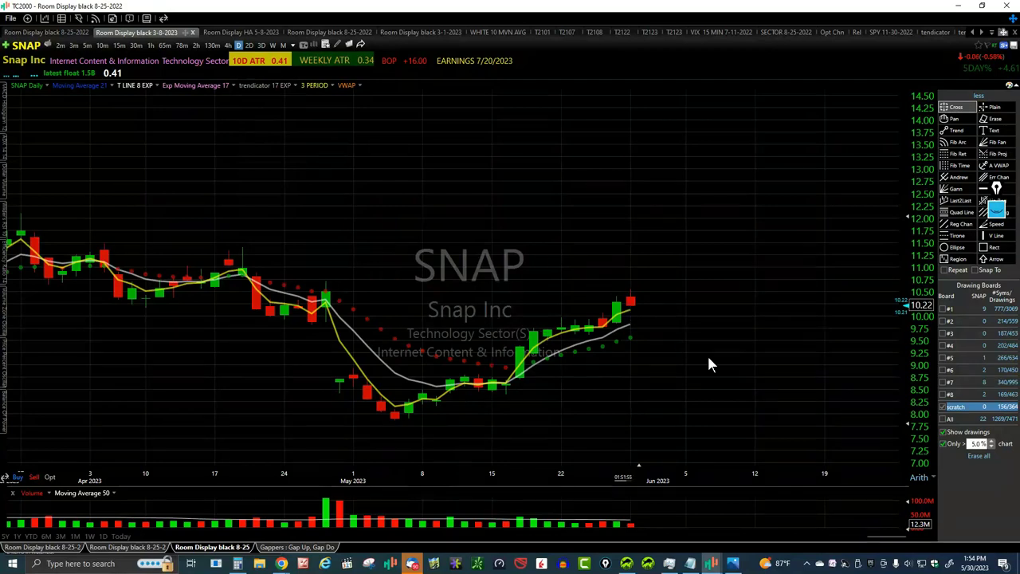
pyautogui.scroll(-5, 709, 364)
pyautogui.scroll(-3, 725, 392)
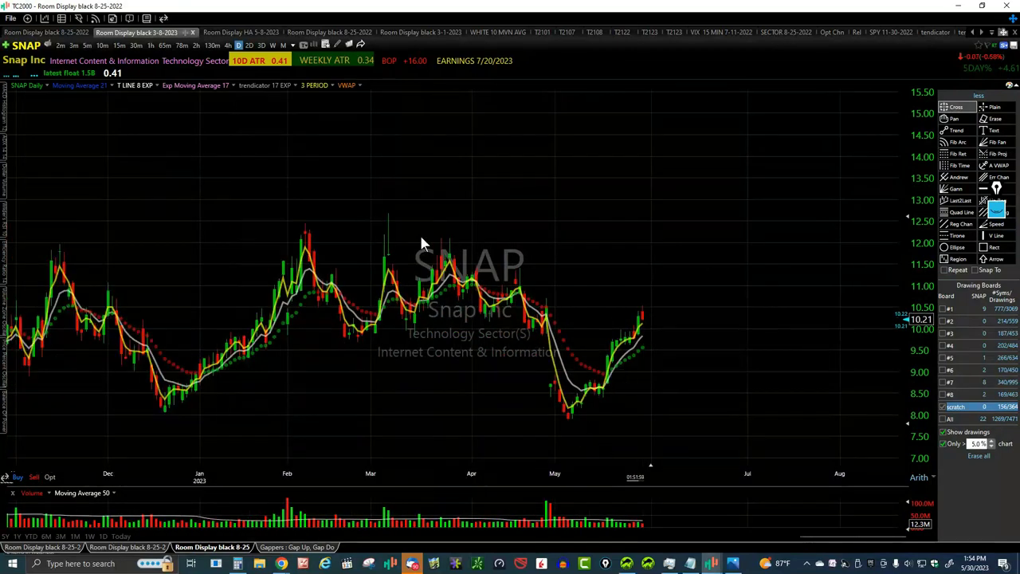
# - Draw quad lines from SNAP's May low up to the February high, then zoom in
pyautogui.click(960, 212)
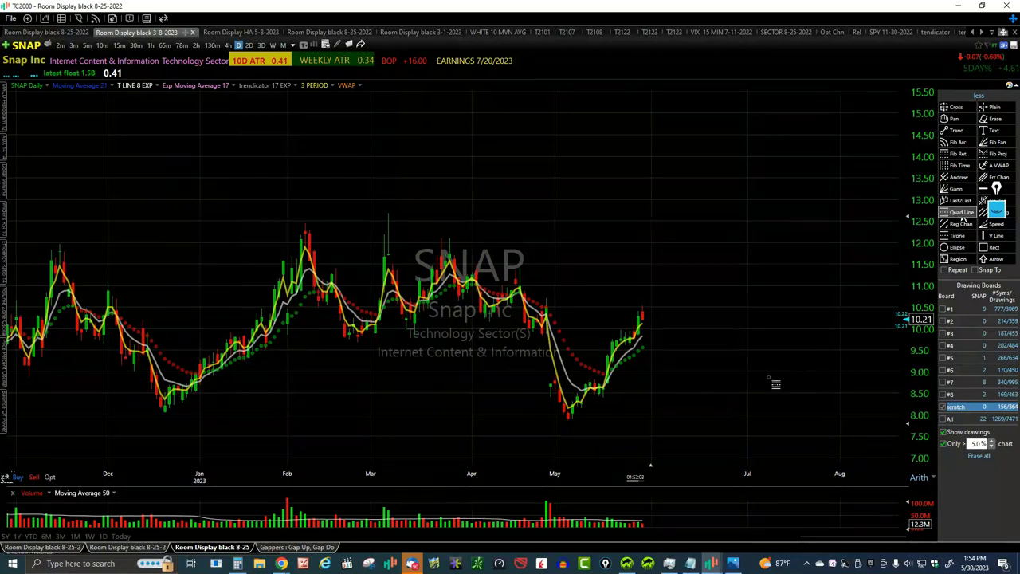
pyautogui.moveTo(795, 316); pyautogui.dragTo(348, 212)
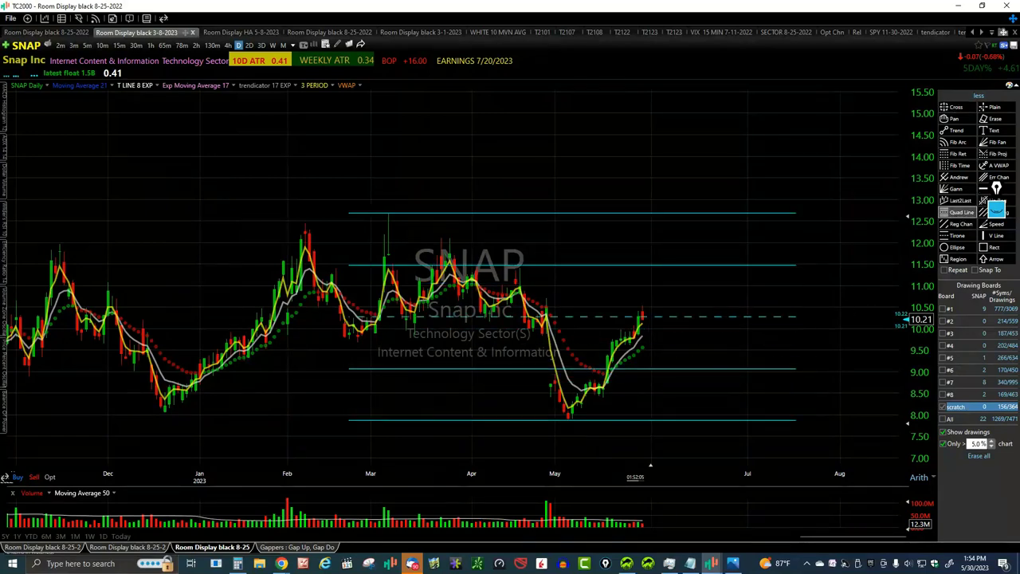
pyautogui.scroll(5, 784, 371)
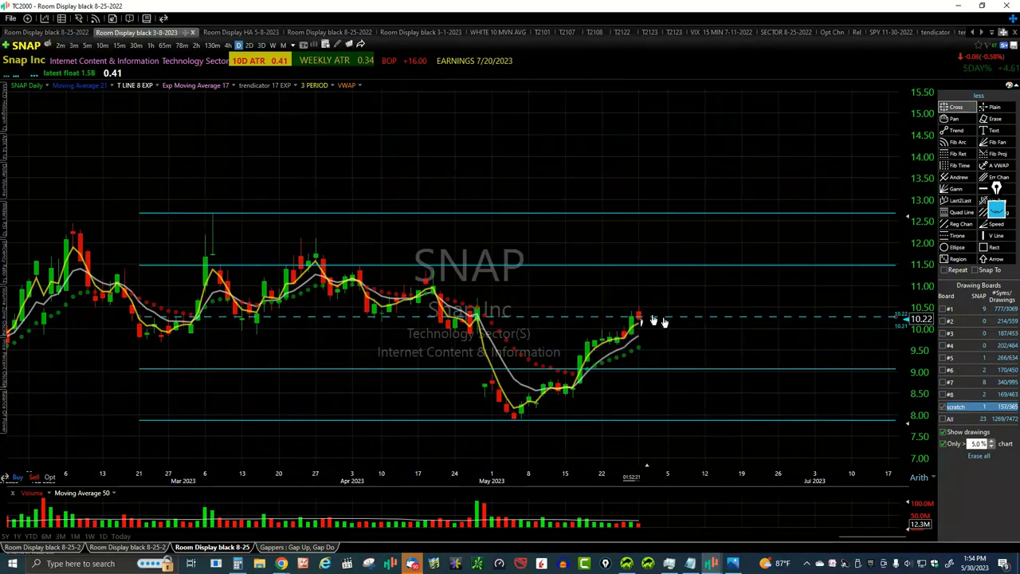
pyautogui.moveTo(644, 319)
pyautogui.scroll(2, 664, 331)
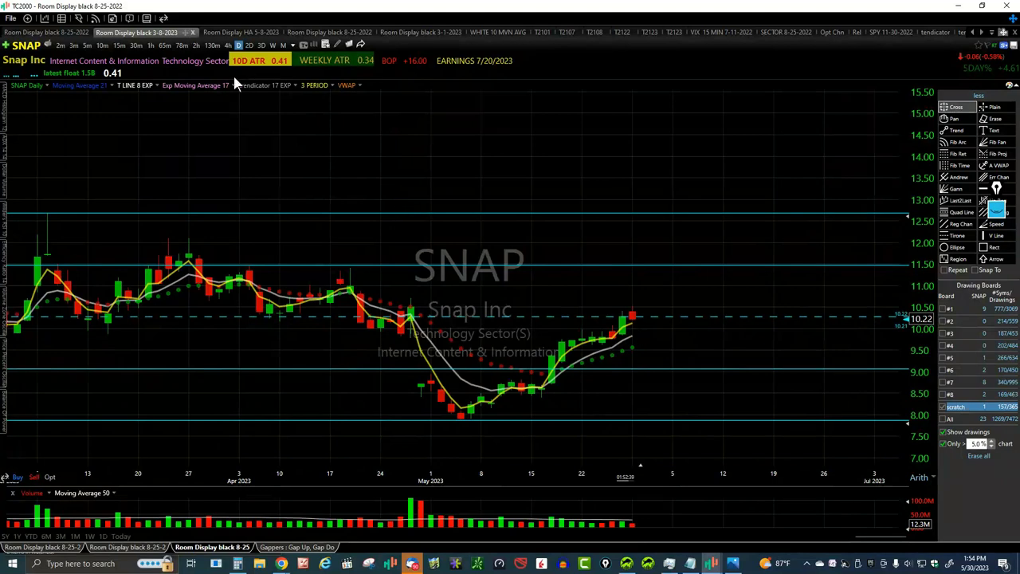
# - Switch SNAP to hourly bars, zoom to the late-May climb near 10.22, and read bar prices
pyautogui.click(151, 45)
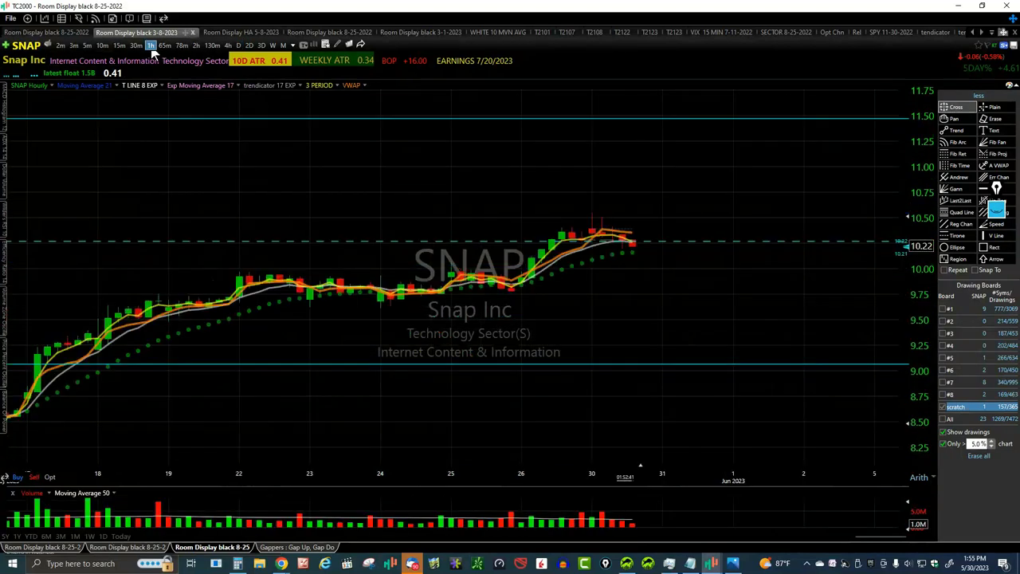
pyautogui.scroll(2, 597, 250)
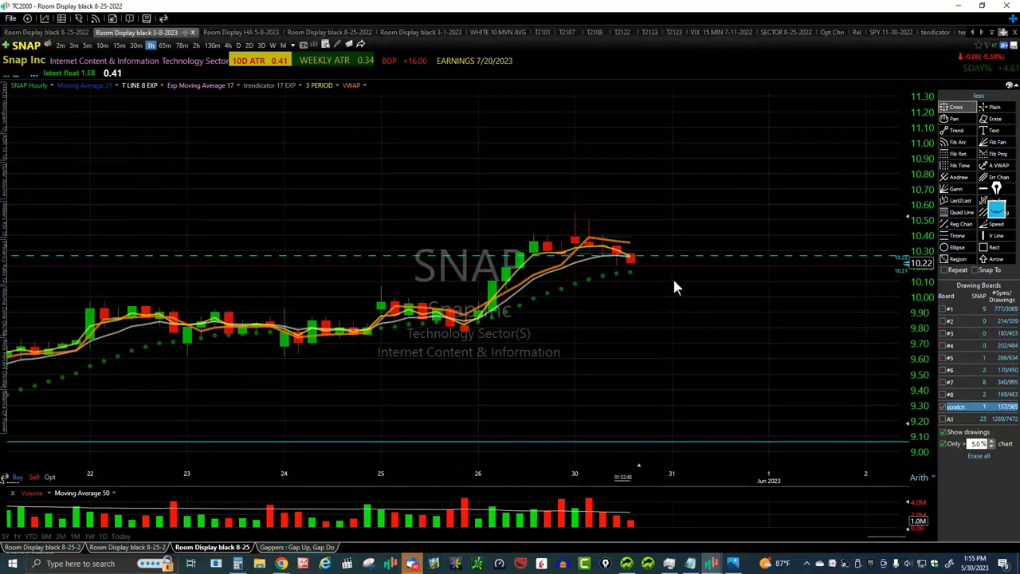
pyautogui.scroll(-1, 672, 279)
pyautogui.scroll(-1, 674, 279)
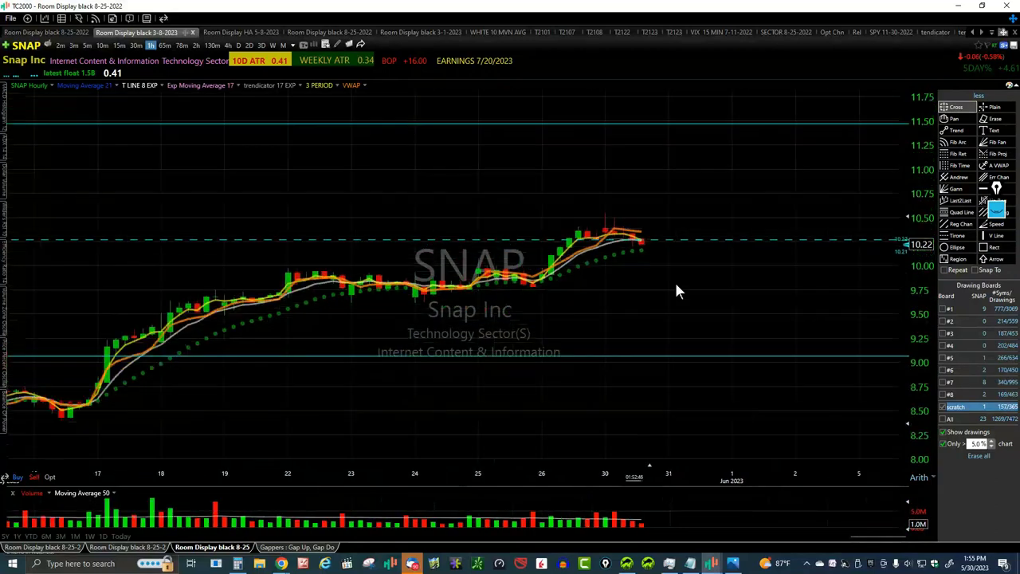
pyautogui.scroll(-1, 674, 279)
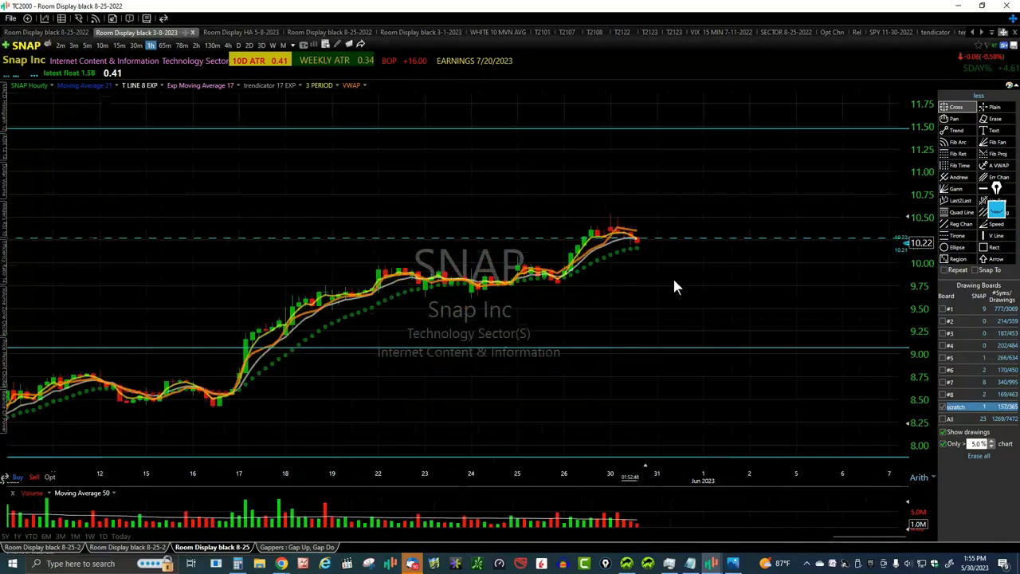
pyautogui.scroll(-1, 648, 265)
pyautogui.scroll(-2, 647, 264)
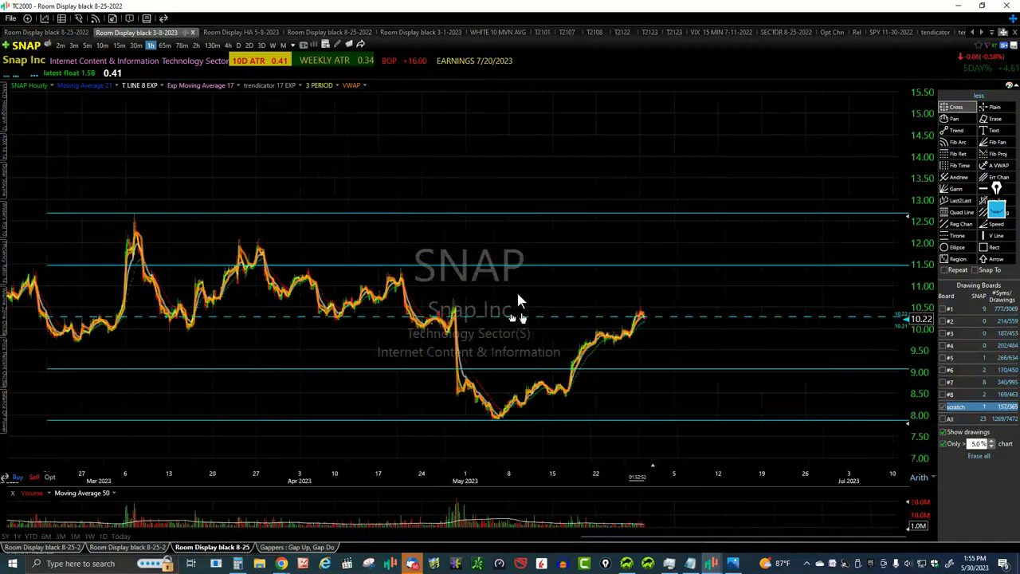
pyautogui.scroll(2, 633, 337)
pyautogui.scroll(3, 647, 338)
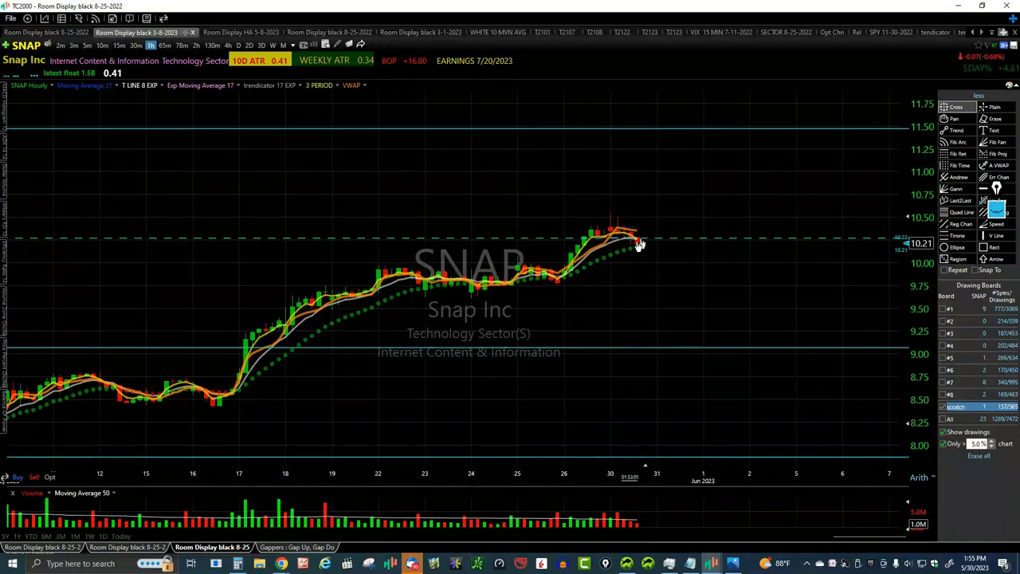
pyautogui.scroll(1, 694, 262)
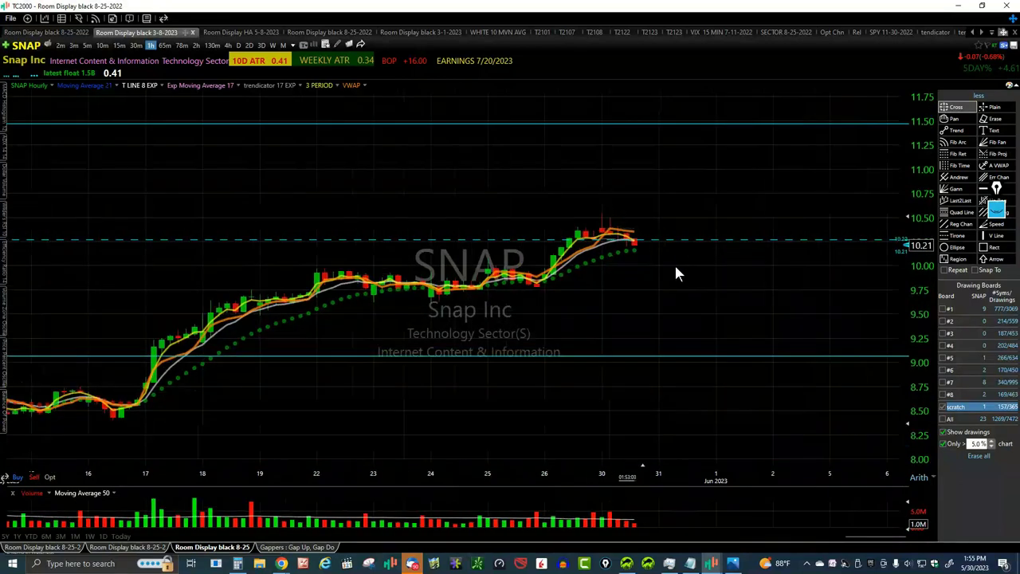
pyautogui.moveTo(633, 241)
pyautogui.moveTo(485, 272); pyautogui.dragTo(487, 272)
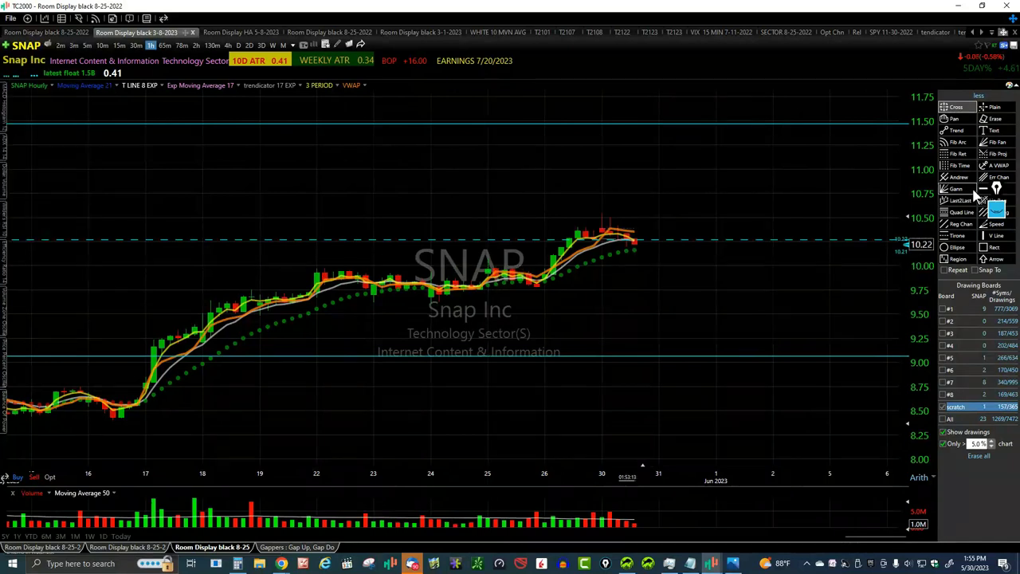
pyautogui.click(995, 211)
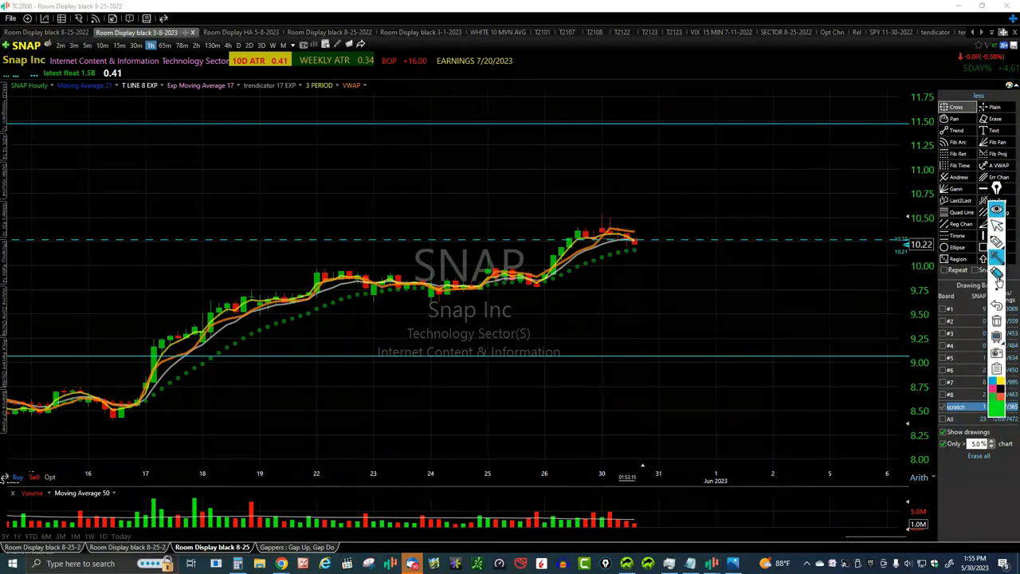
pyautogui.moveTo(996, 257)
pyautogui.click(937, 260)
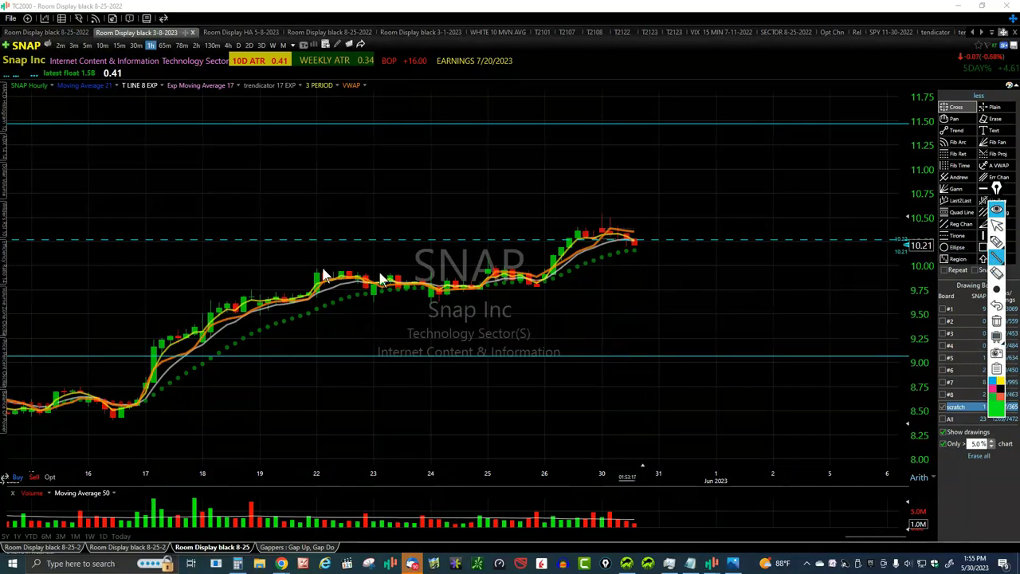
pyautogui.moveTo(302, 271); pyautogui.dragTo(774, 267)
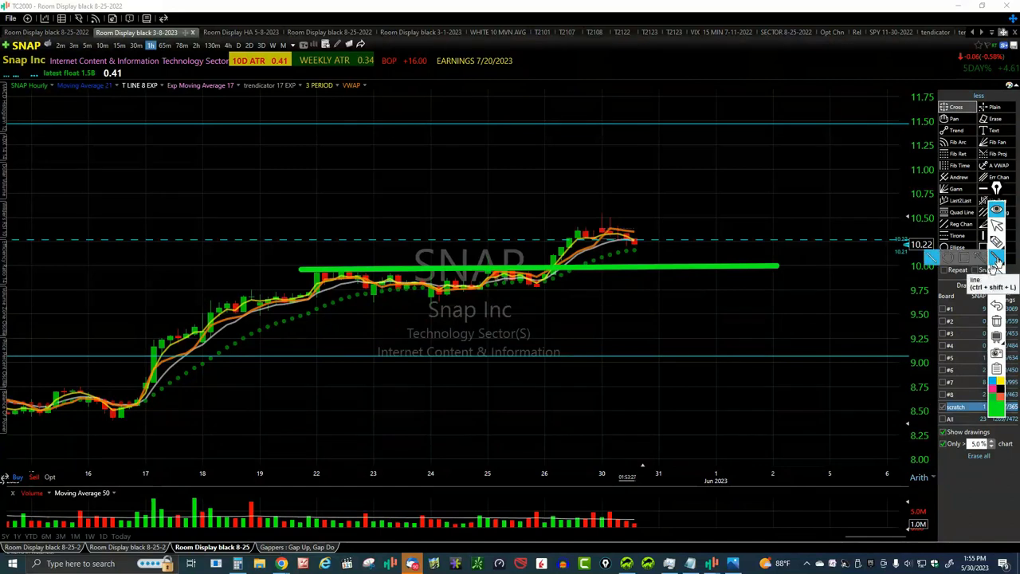
pyautogui.moveTo(996, 241)
pyautogui.click(948, 242)
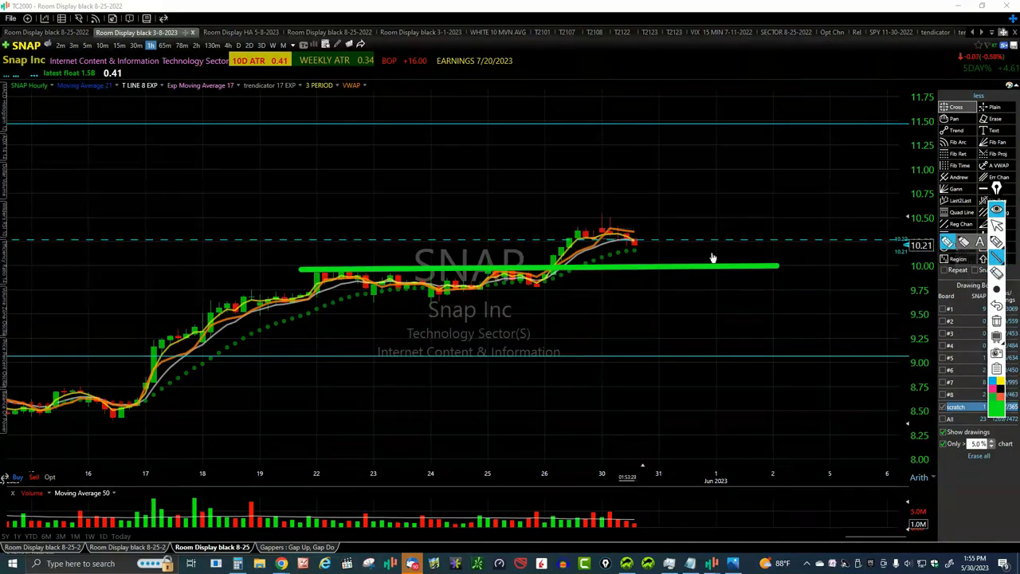
pyautogui.moveTo(647, 255)
pyautogui.mouseDown()
pyautogui.moveTo(697, 260)
pyautogui.moveTo(745, 191)
pyautogui.moveTo(727, 205)
pyautogui.moveTo(746, 192)
pyautogui.moveTo(757, 209)
pyautogui.mouseUp()
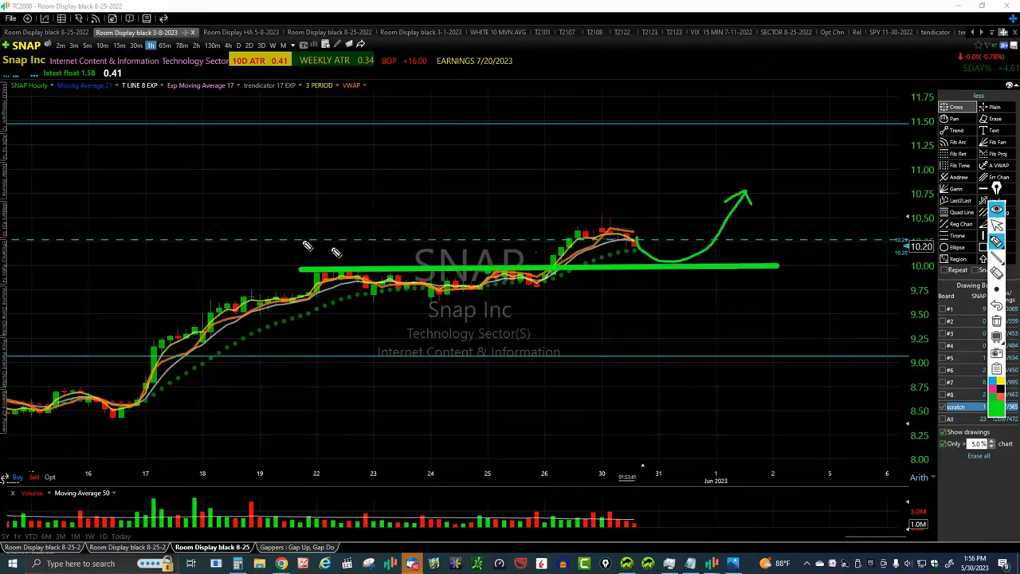
pyautogui.click(996, 321)
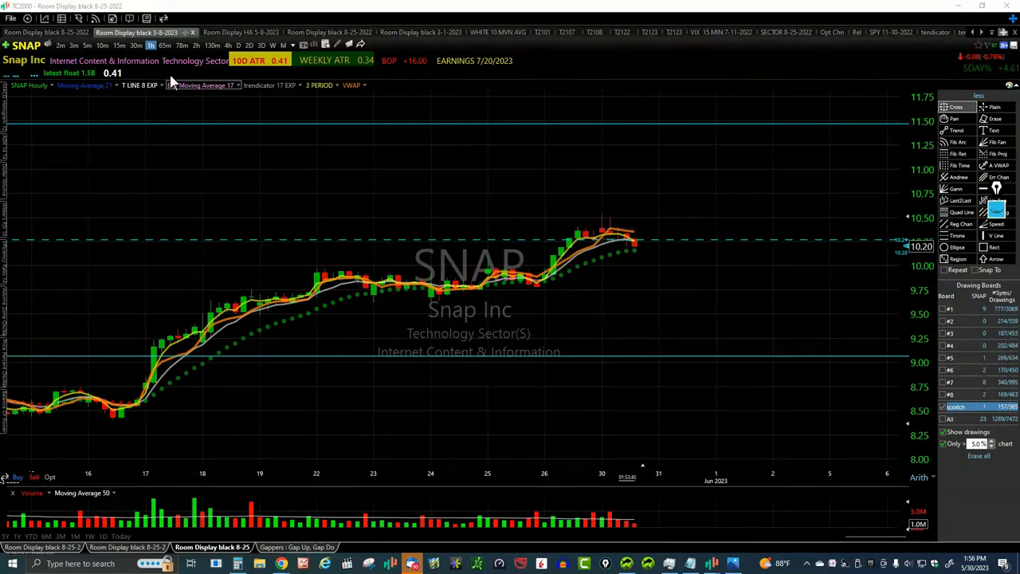
# - Draw a downtrend line on the SNAP hourly chart from the March peak near 12.50 across the April highs
pyautogui.scroll(-2, 256, 148)
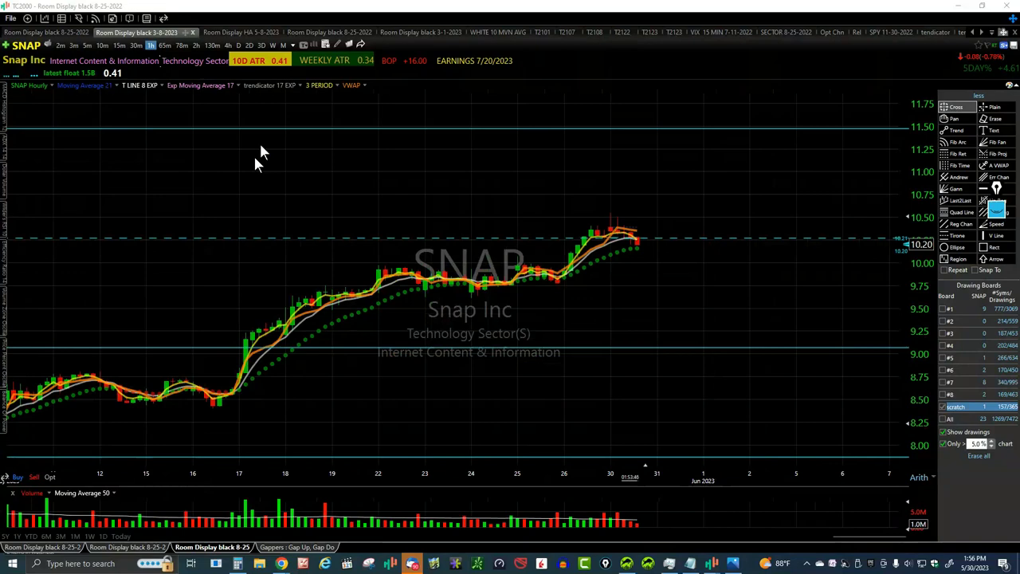
pyautogui.scroll(-4, 259, 151)
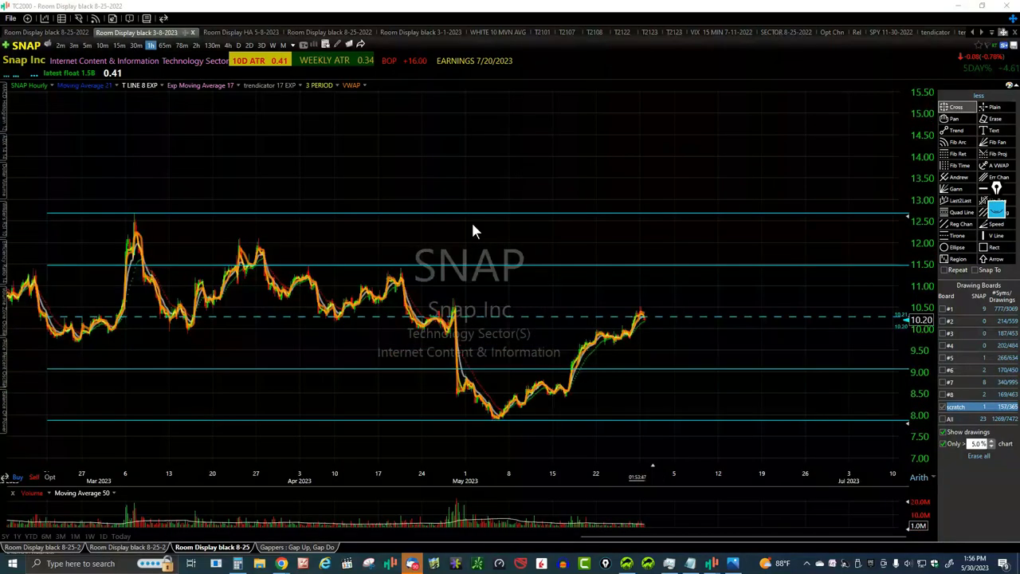
pyautogui.scroll(-2, 471, 220)
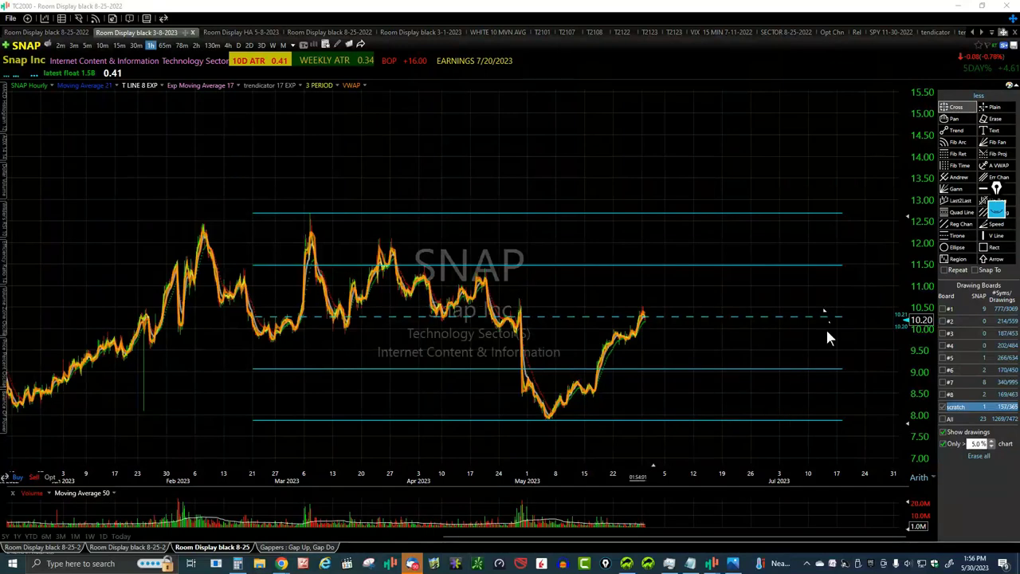
pyautogui.click(954, 129)
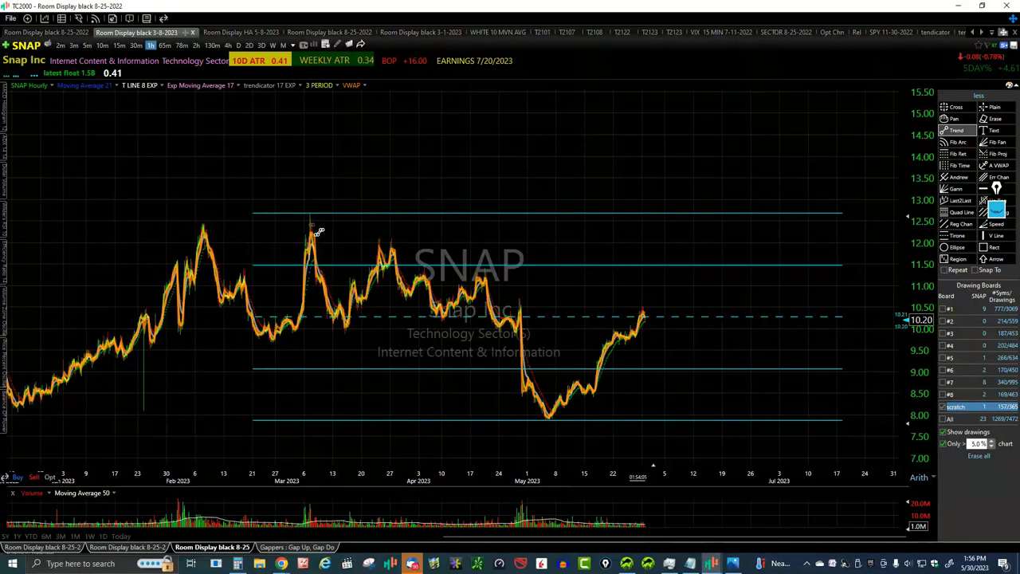
pyautogui.moveTo(314, 227)
pyautogui.mouseDown()
pyautogui.moveTo(540, 275)
pyautogui.moveTo(526, 273)
pyautogui.mouseUp()
pyautogui.moveTo(316, 229); pyautogui.dragTo(861, 357)
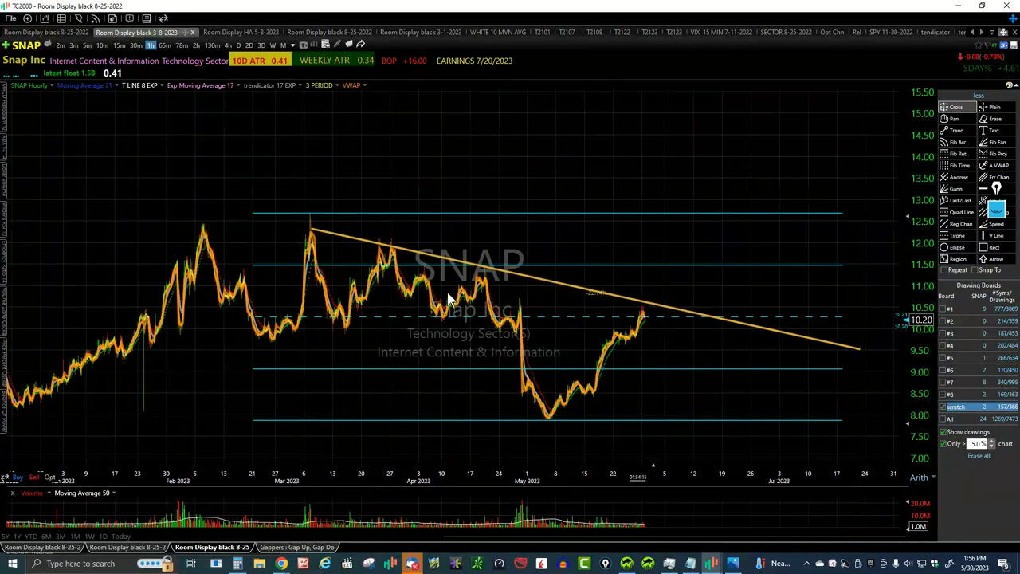
# - Refine the trend line's endpoints and position so it sits on the March peak and later highs
pyautogui.moveTo(312, 231); pyautogui.dragTo(306, 221)
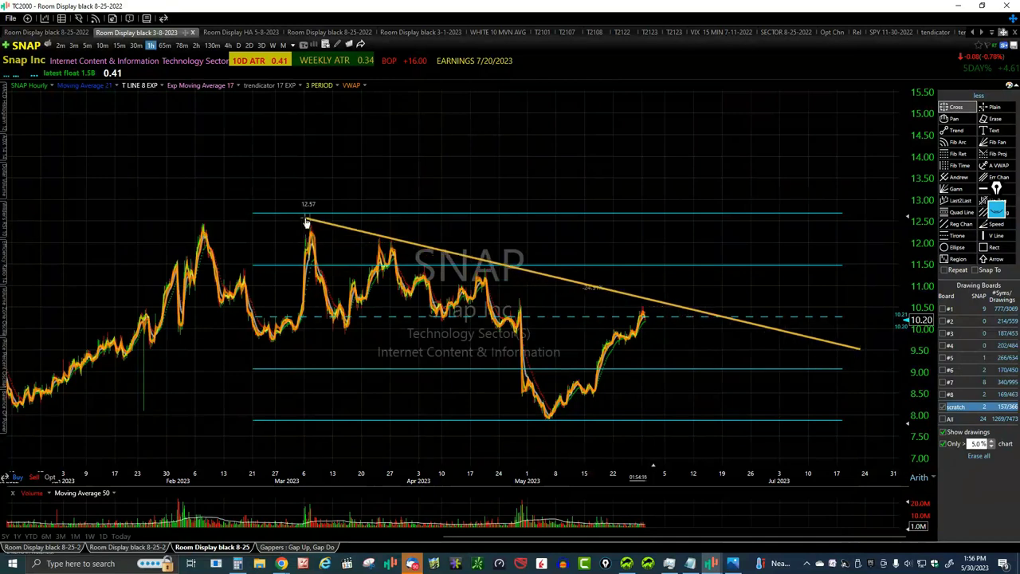
pyautogui.rightClick(445, 251)
pyautogui.click(382, 341)
pyautogui.moveTo(449, 257); pyautogui.dragTo(442, 261)
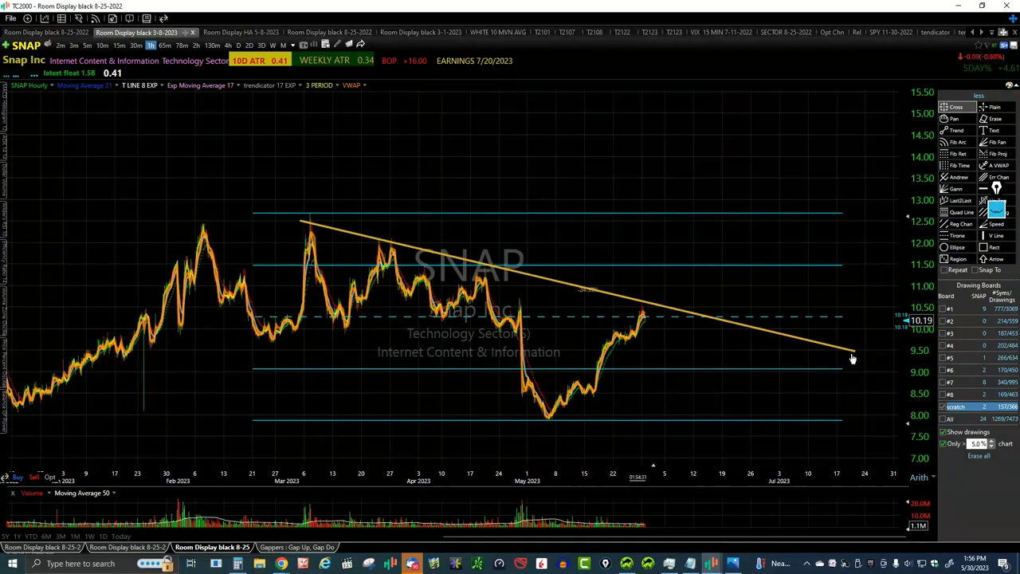
pyautogui.moveTo(855, 350); pyautogui.dragTo(853, 365)
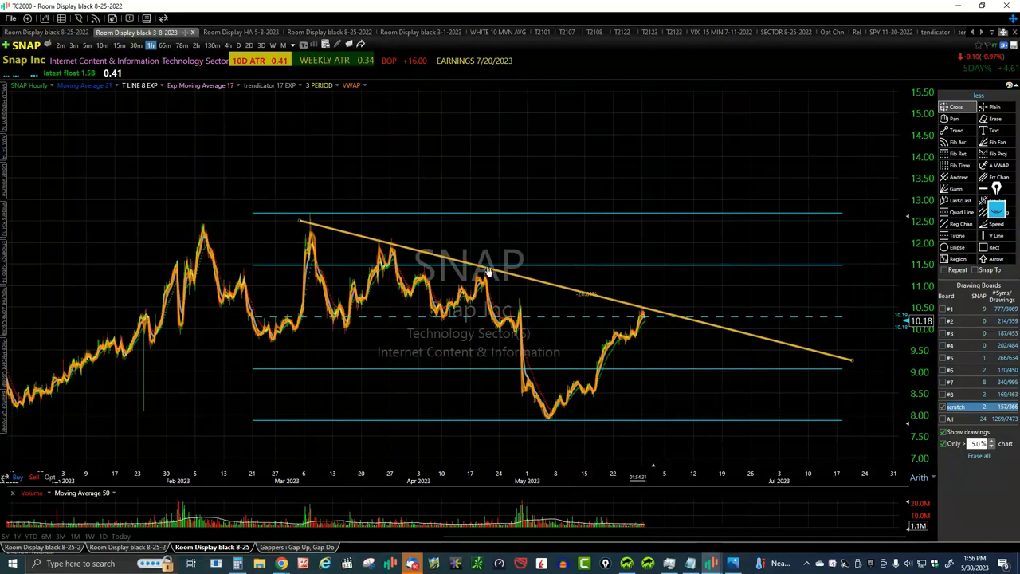
pyautogui.moveTo(642, 311)
pyautogui.scroll(2, 664, 341)
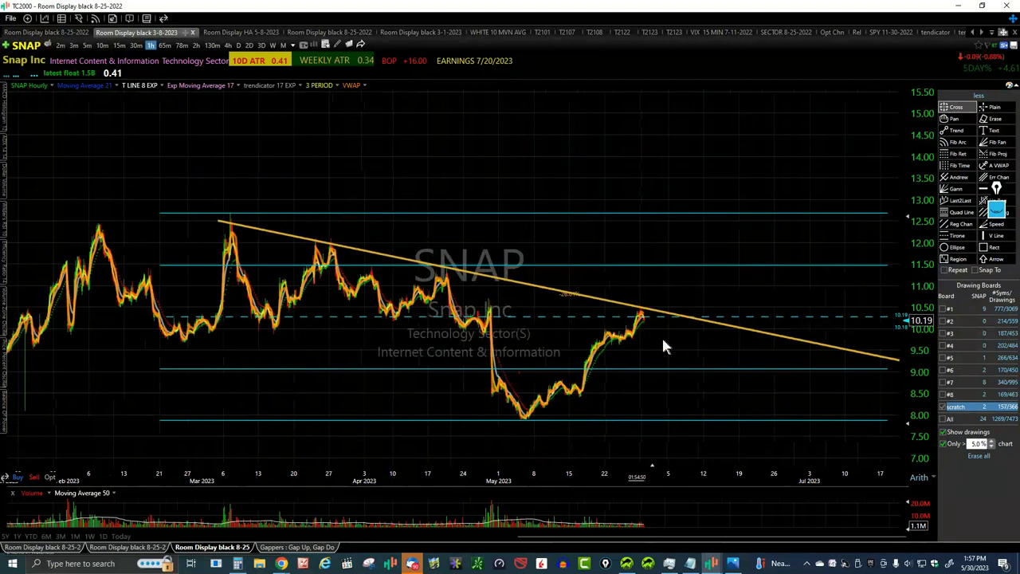
pyautogui.scroll(1, 657, 338)
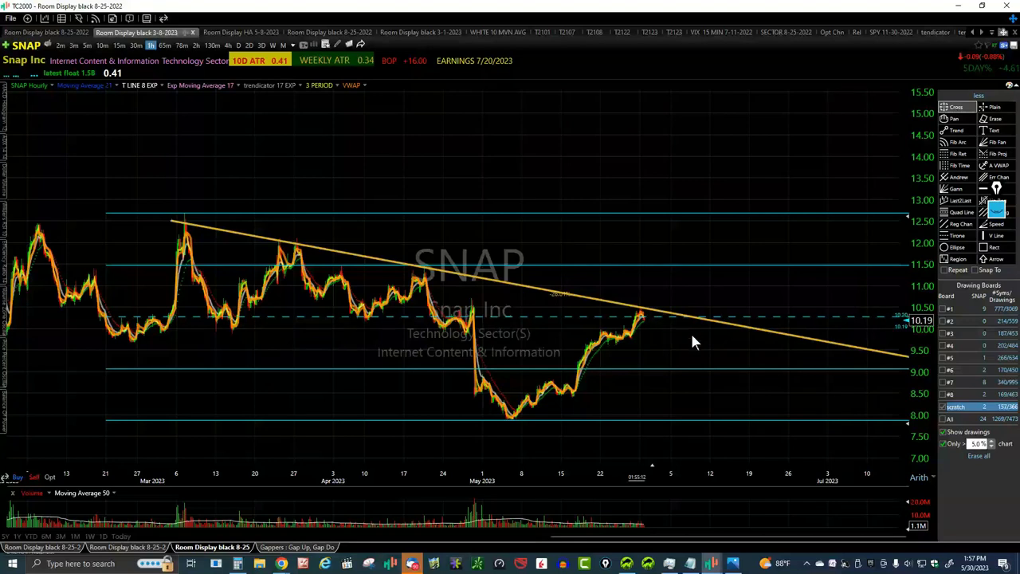
pyautogui.scroll(-1, 692, 336)
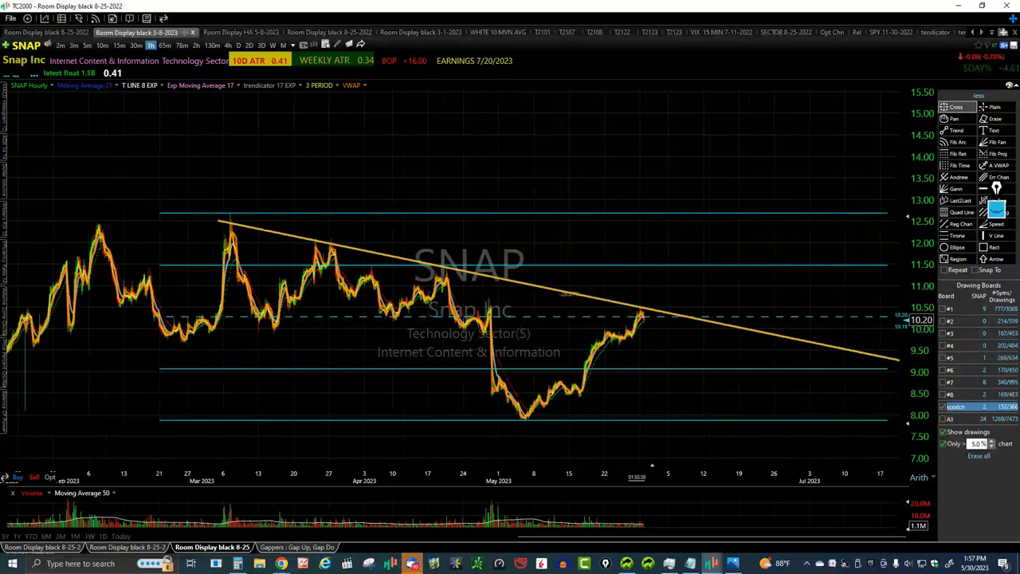
pyautogui.scroll(2, 540, 410)
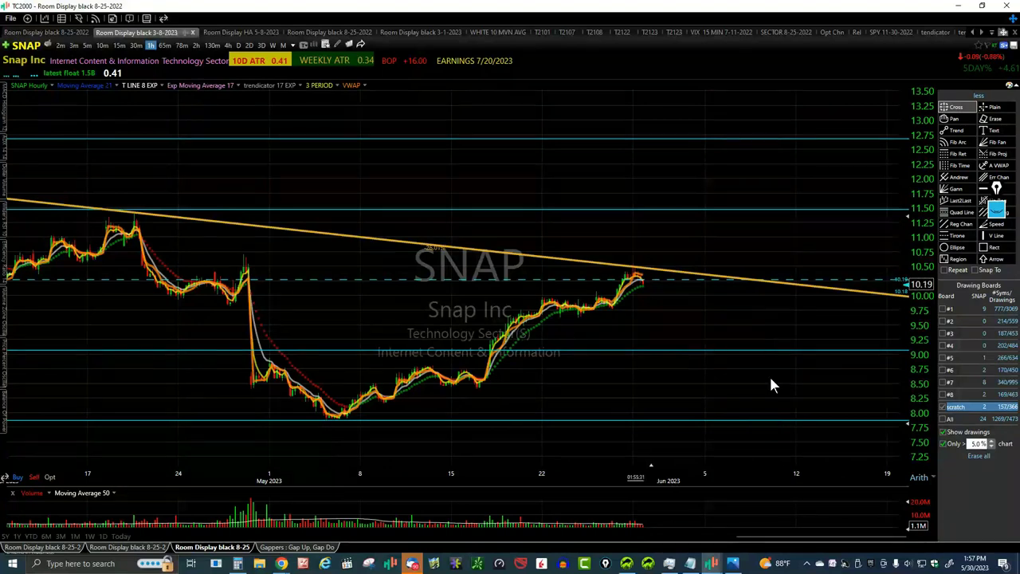
# - Zoom the SNAP hourly chart's time axis to show late April through mid June
pyautogui.scroll(-2, 769, 374)
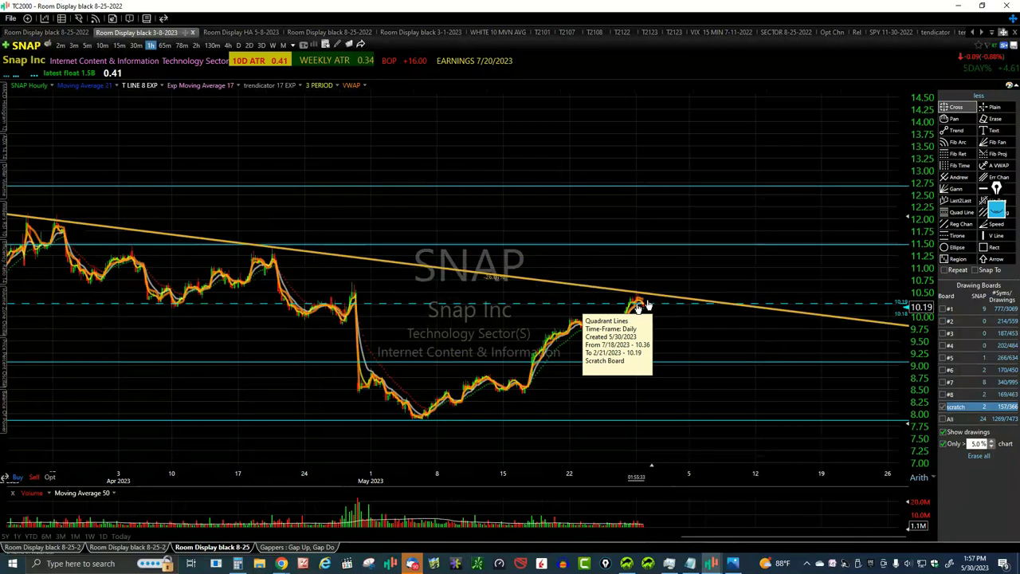
pyautogui.scroll(4, 649, 317)
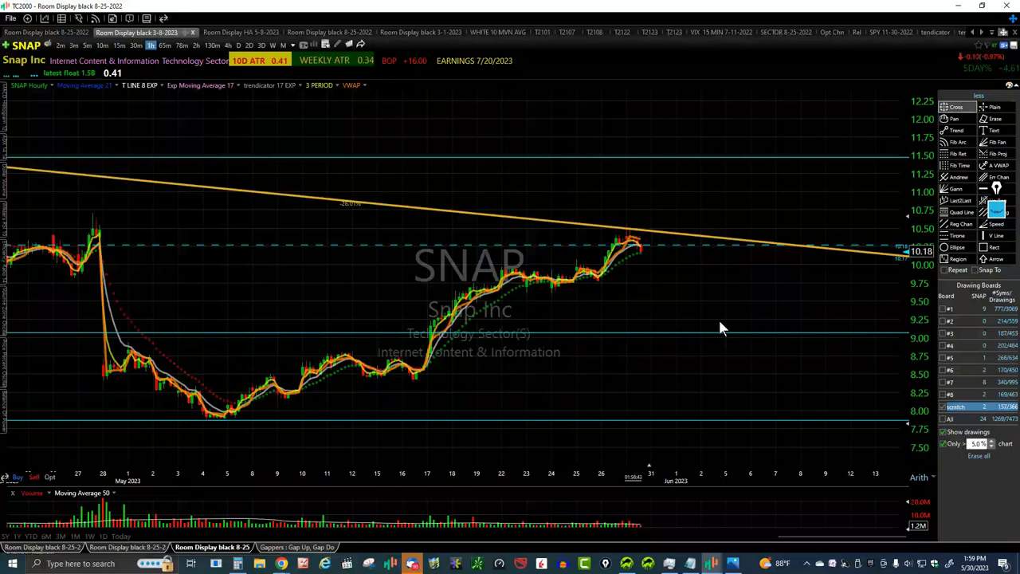
# - Switch to LTA and move the main configuration window out of view
pyautogui.hotkey('alt', 'Tab')
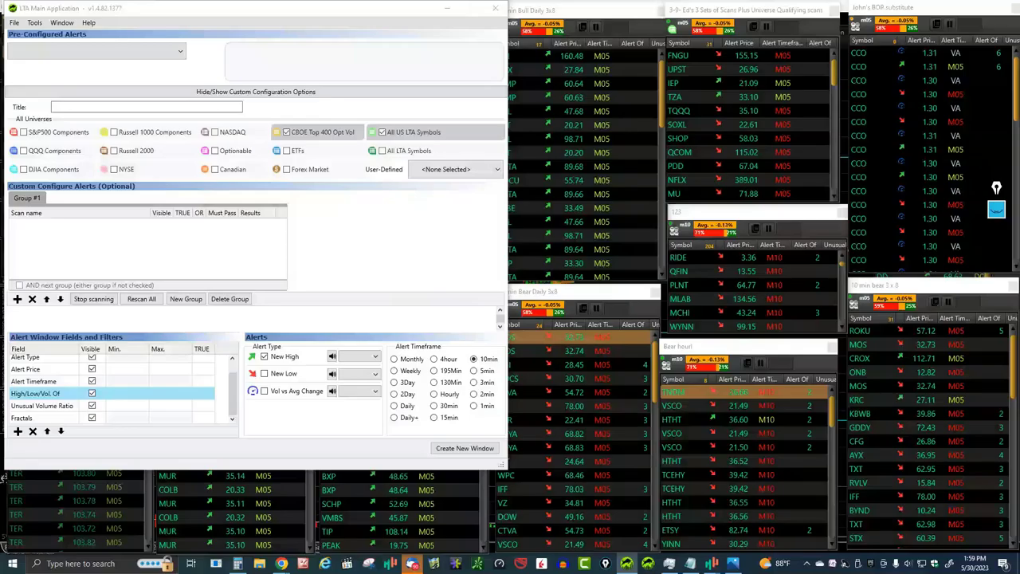
pyautogui.moveTo(328, 11); pyautogui.dragTo(973, 124)
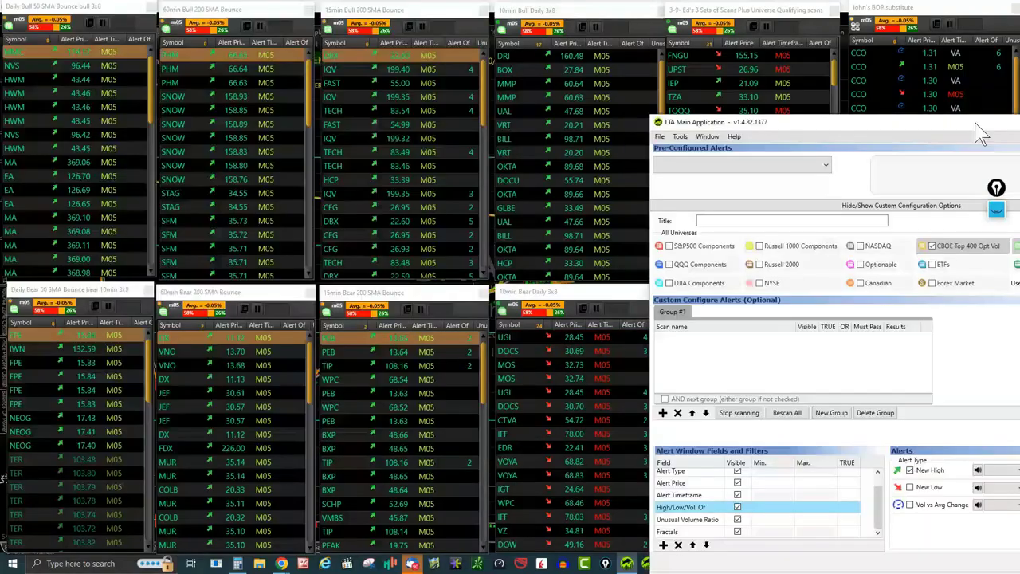
pyautogui.click(980, 134)
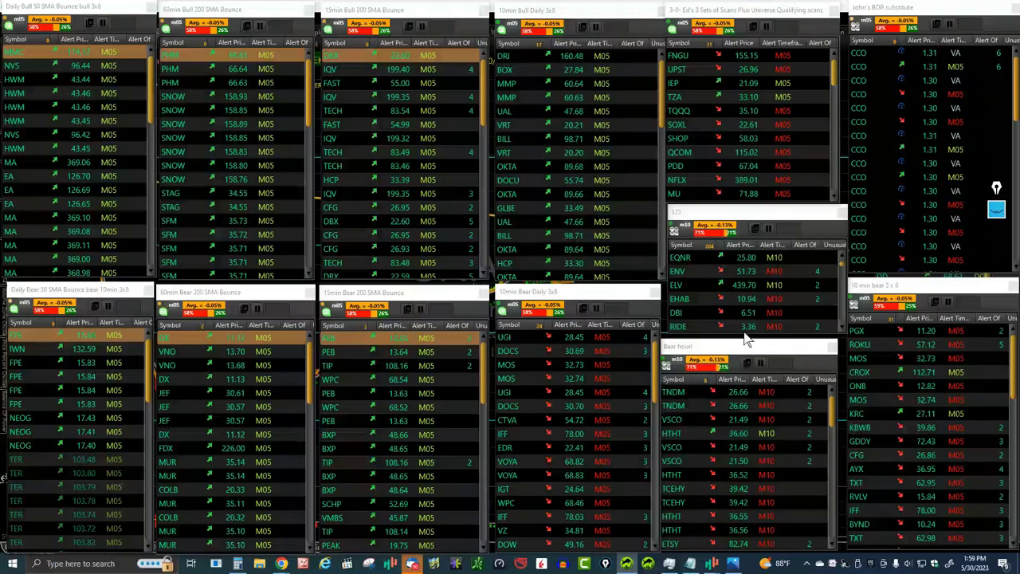
# - Review the full symbol list in the enlarged 10min Bear Daily 3x8 Scan Results, then close it
pyautogui.click(514, 331)
pyautogui.moveTo(356, 291); pyautogui.dragTo(817, 49)
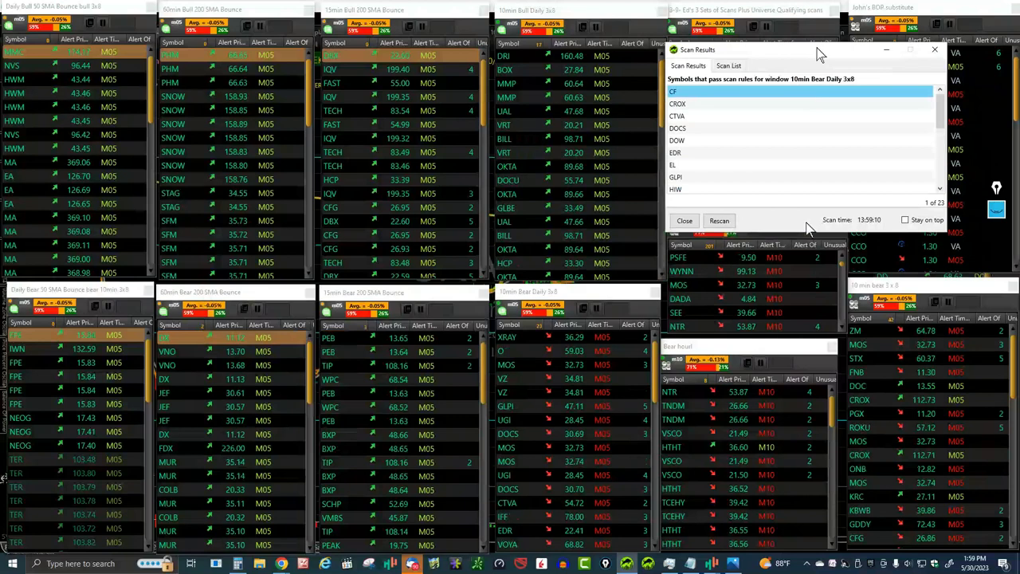
pyautogui.moveTo(802, 232); pyautogui.dragTo(808, 474)
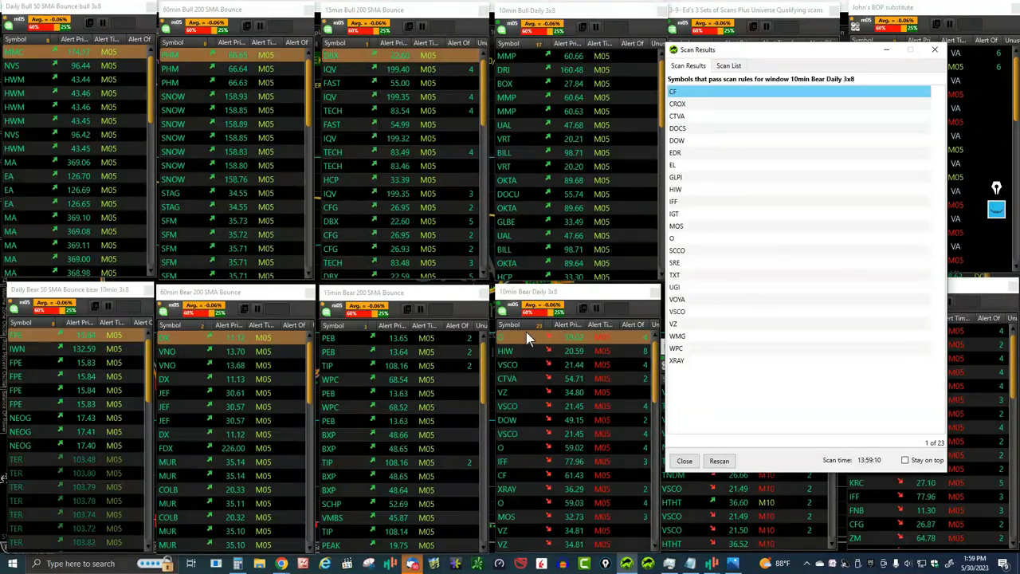
pyautogui.moveTo(818, 57); pyautogui.dragTo(778, 108)
pyautogui.click(897, 101)
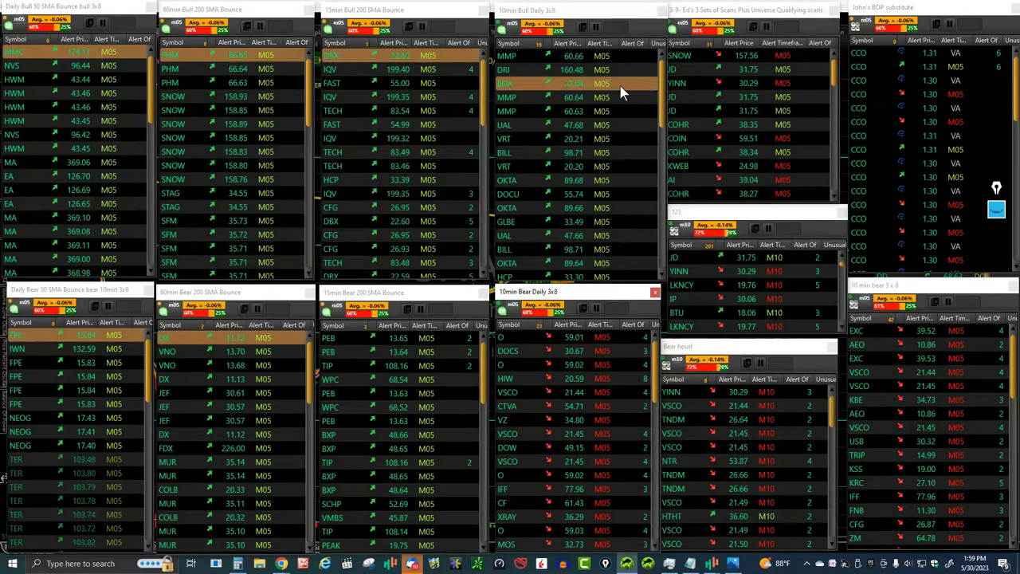
# - Review all 19 symbols in the 10min Bull Daily 3x8 Scan Results, then open that window's Properties
pyautogui.click(540, 50)
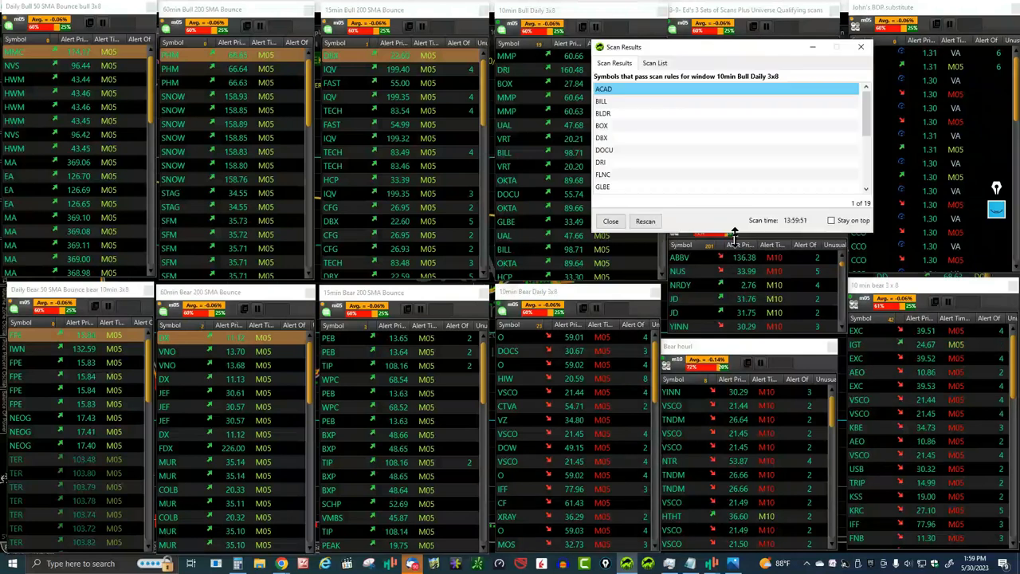
pyautogui.moveTo(734, 232); pyautogui.dragTo(733, 434)
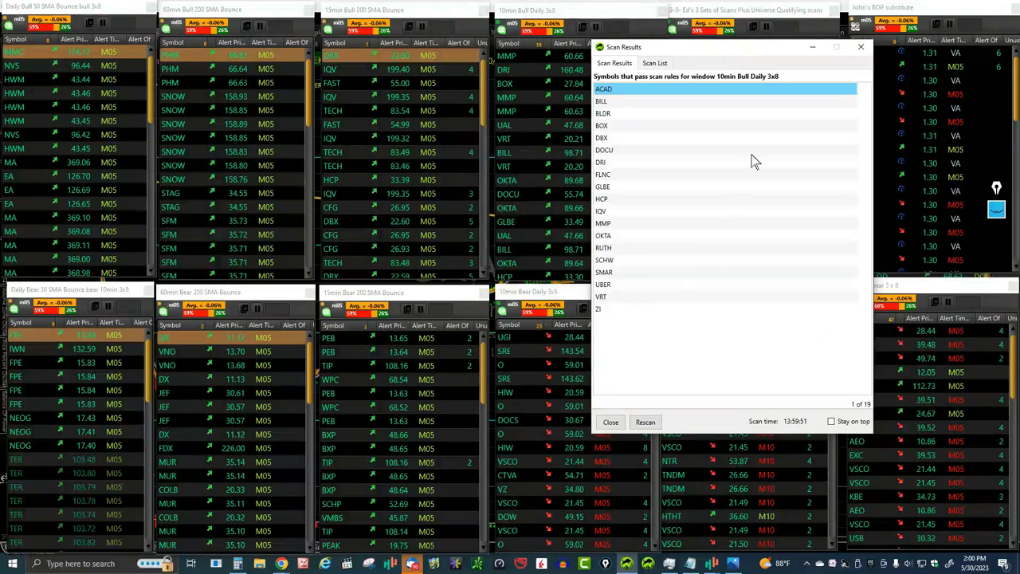
pyautogui.click(863, 51)
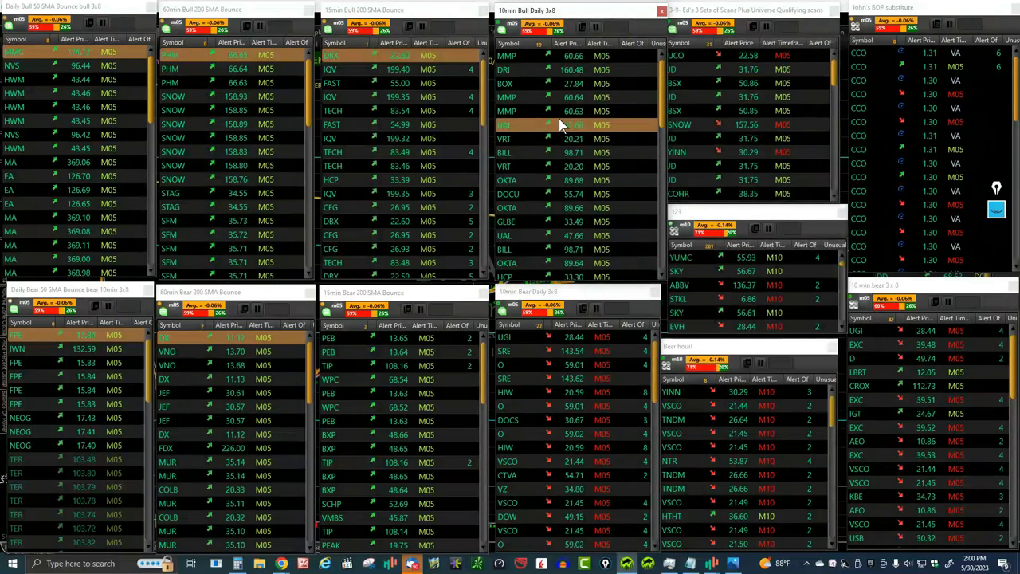
pyautogui.rightClick(543, 169)
pyautogui.click(577, 196)
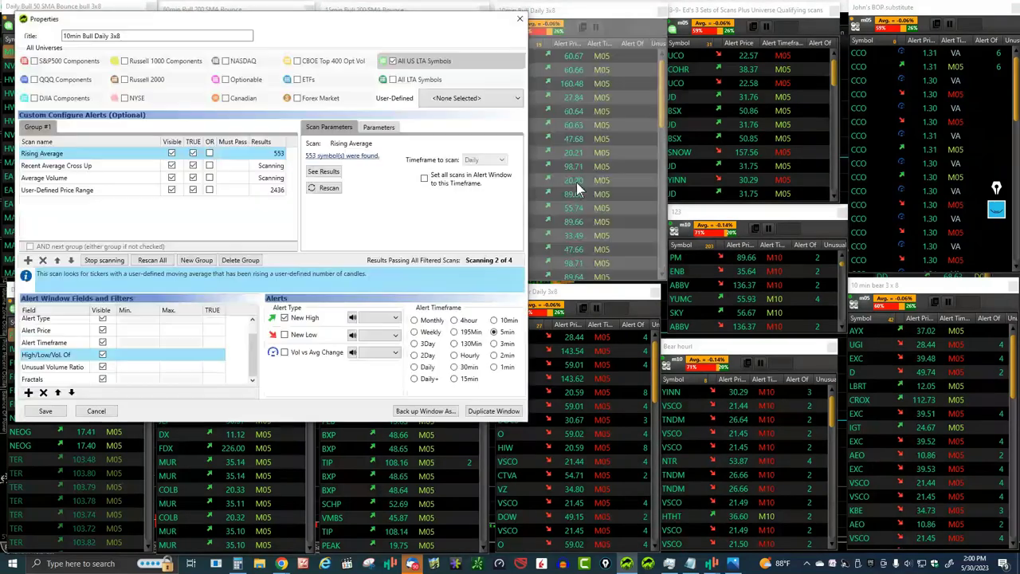
# - Show the Rising Average parameters: exponential average, 17 periods, length of increase 10
pyautogui.moveTo(343, 17); pyautogui.dragTo(779, 26)
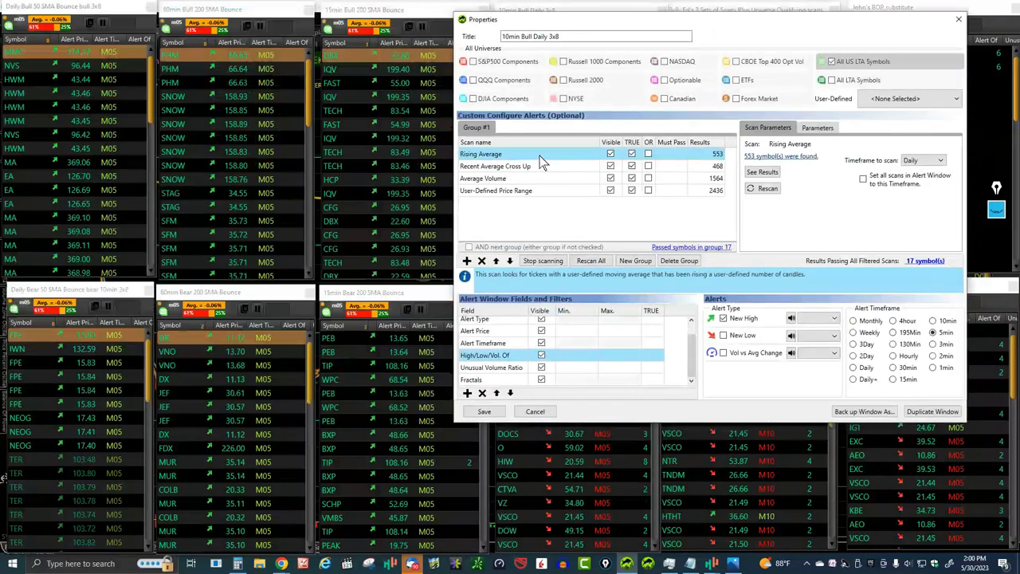
pyautogui.click(531, 154)
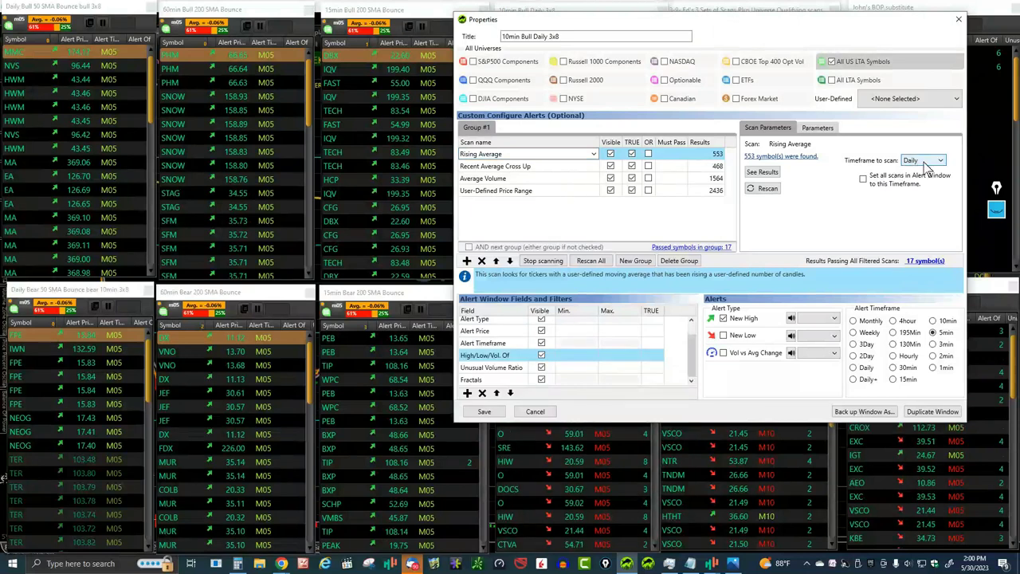
pyautogui.click(816, 128)
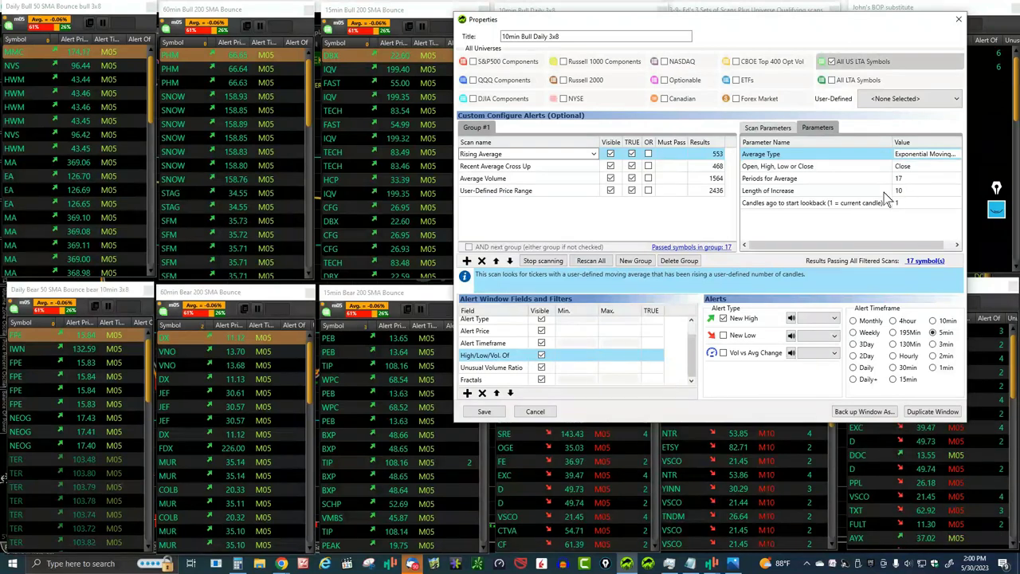
# - After checking Average Volume, set the User-Defined Price Range maximum ticker price to 500
pyautogui.click(547, 180)
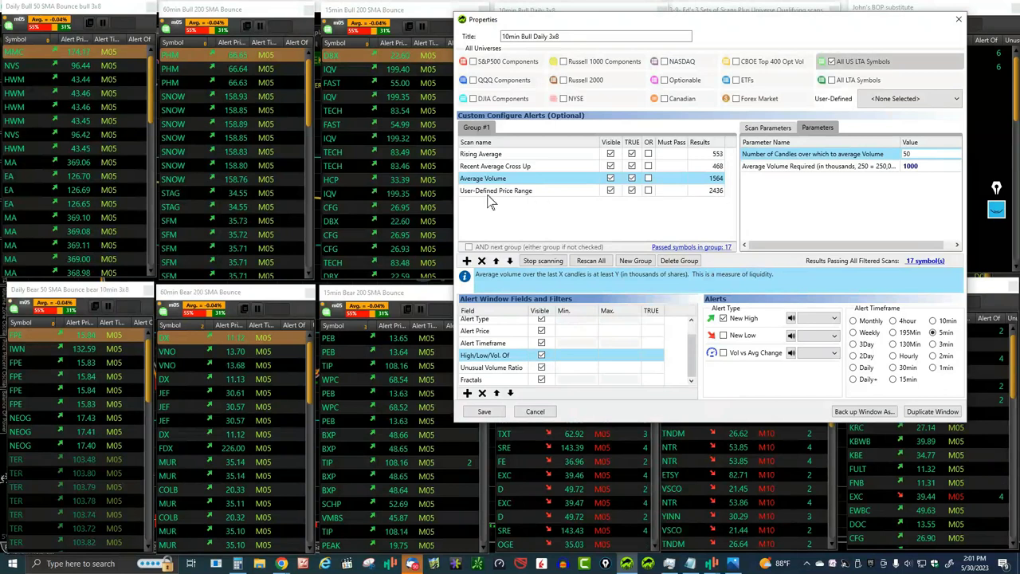
pyautogui.click(556, 192)
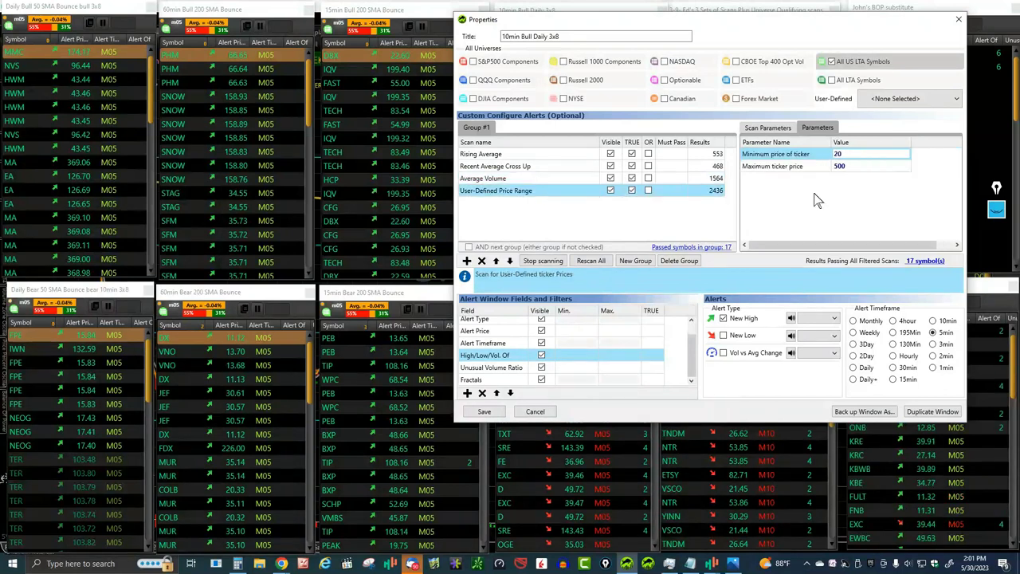
pyautogui.click(842, 165)
pyautogui.press('BackSpace')
pyautogui.press('BackSpace')
pyautogui.press('BackSpace')
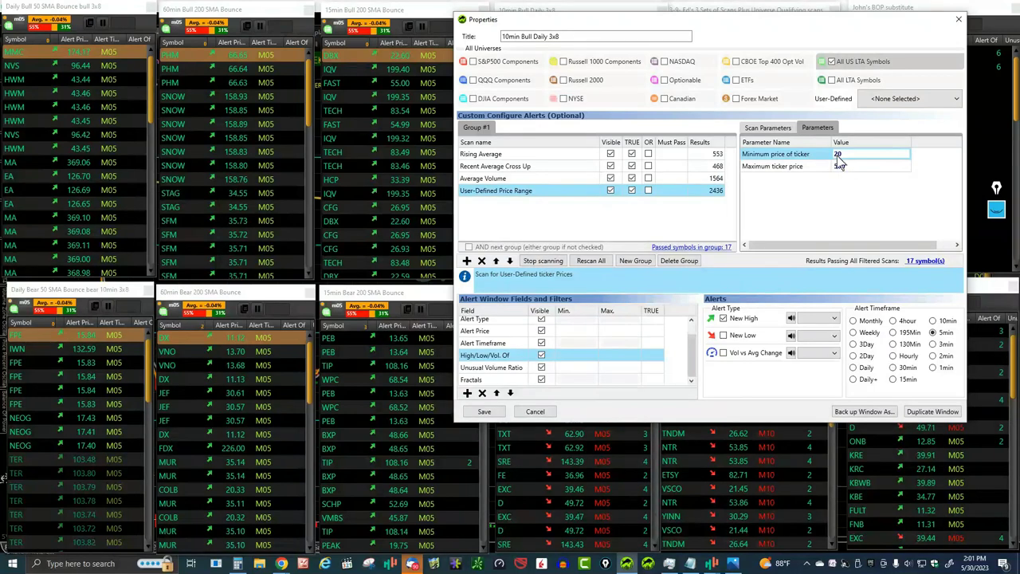
pyautogui.write('500')
pyautogui.click(815, 192)
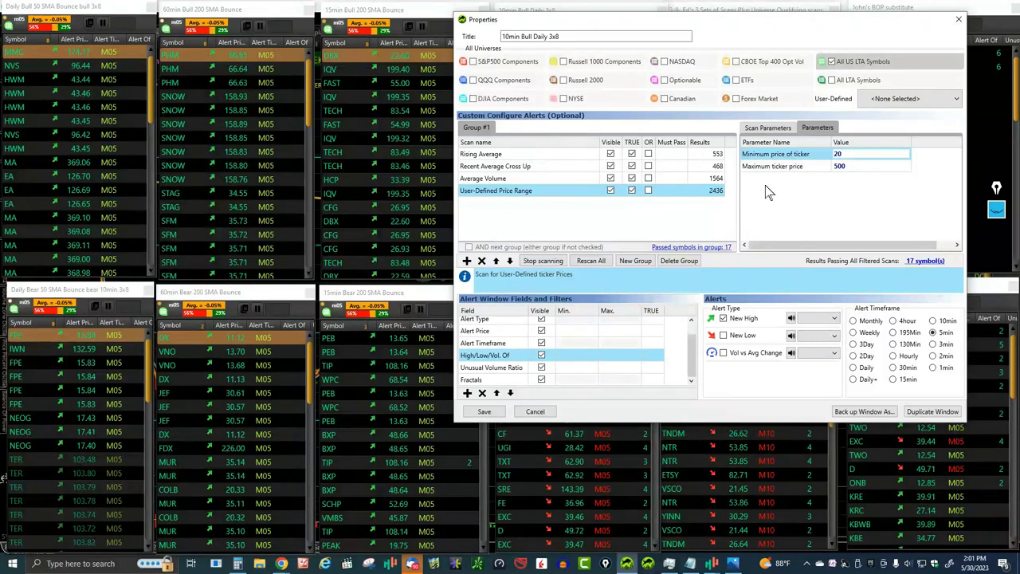
# - Check the Recent Average Cross Up settings, close Properties, and return to the TC2000 SNAP chart
pyautogui.click(536, 169)
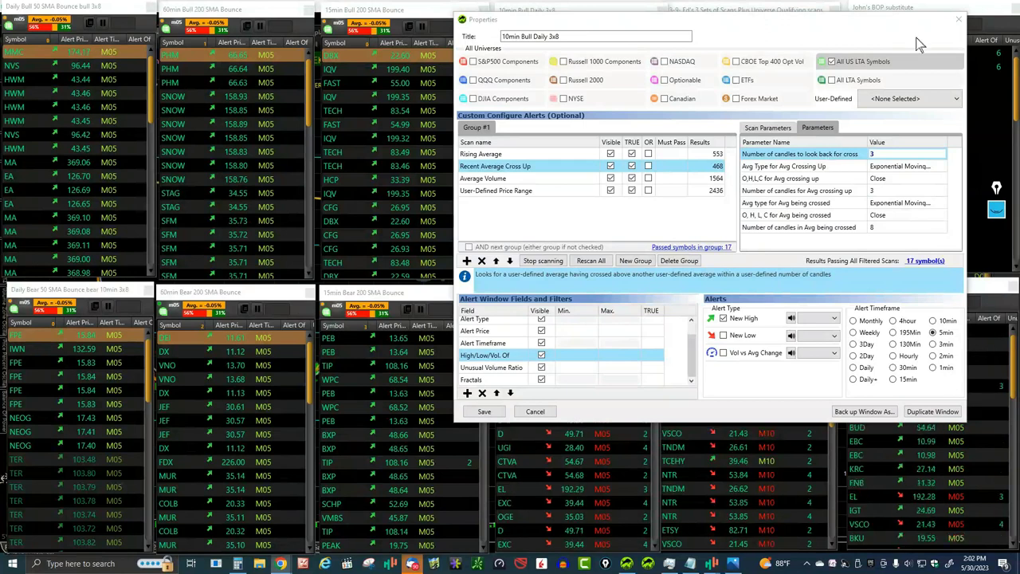
pyautogui.click(957, 23)
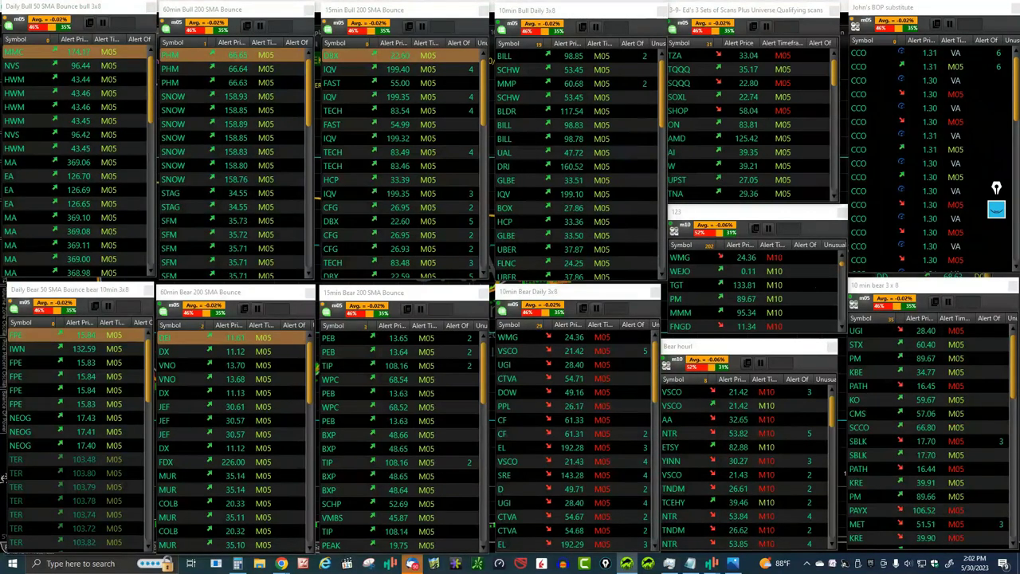
pyautogui.hotkey('alt', 'Tab')
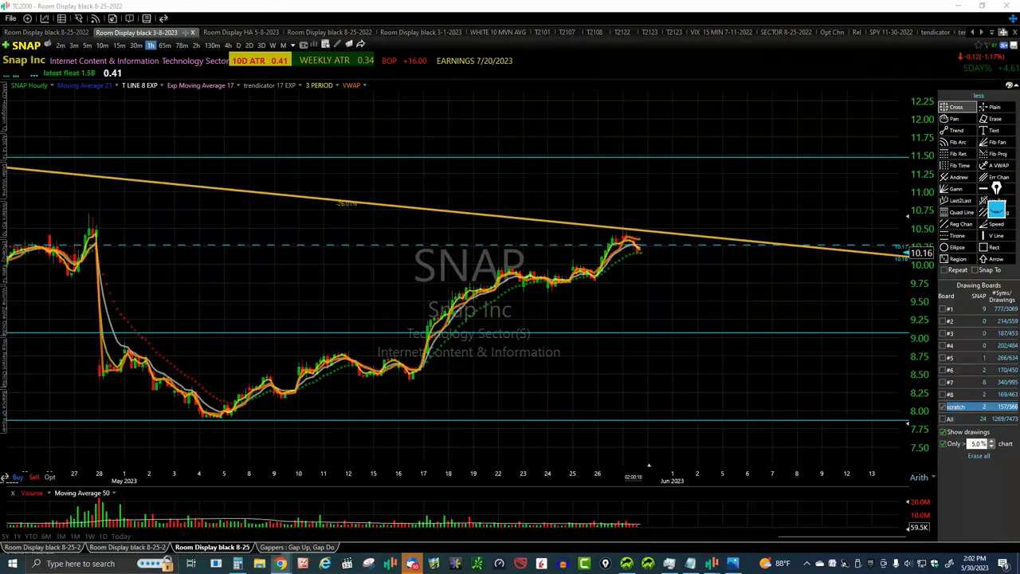
pyautogui.click(692, 296)
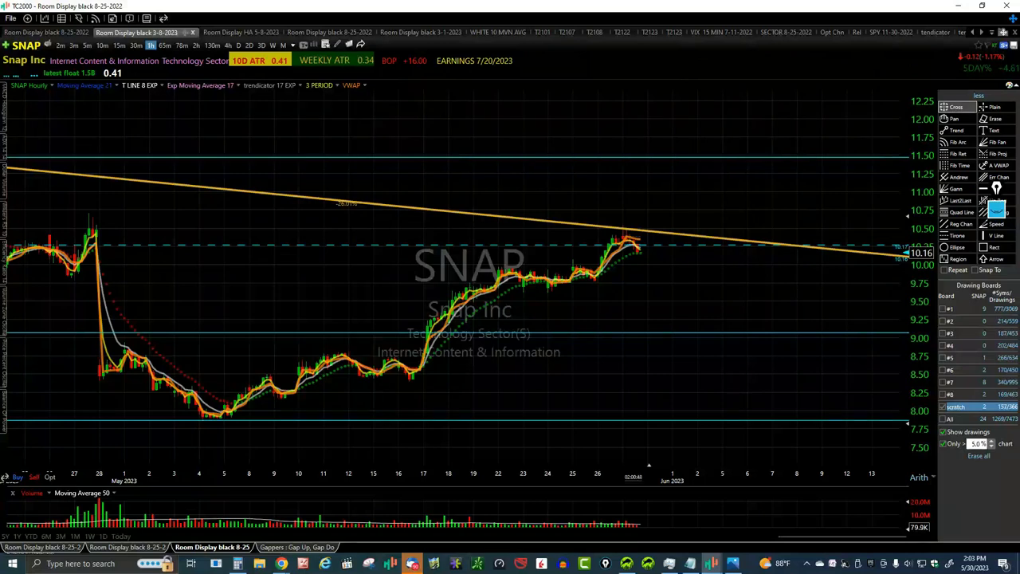
pyautogui.hotkey('alt', 'Tab')
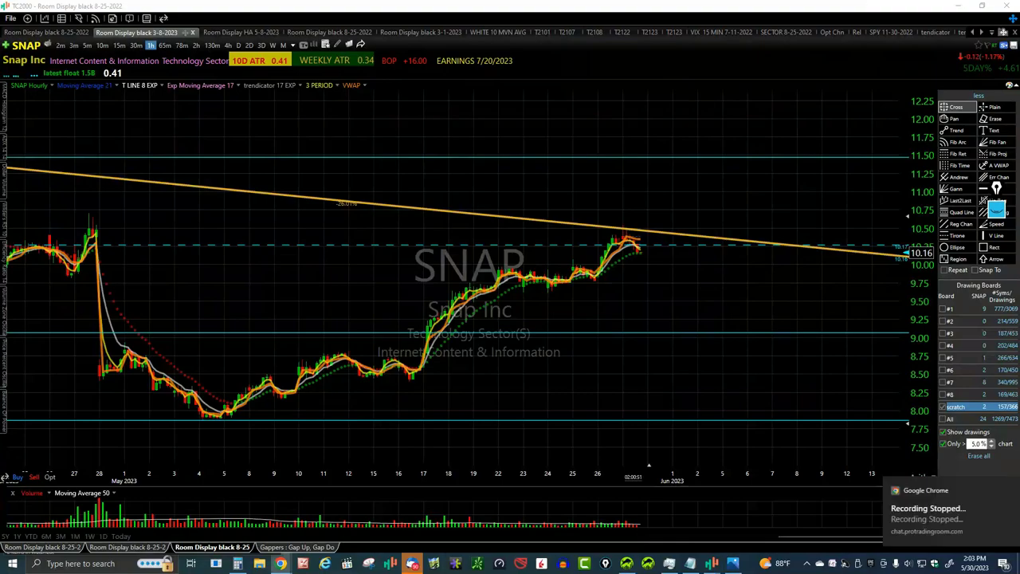